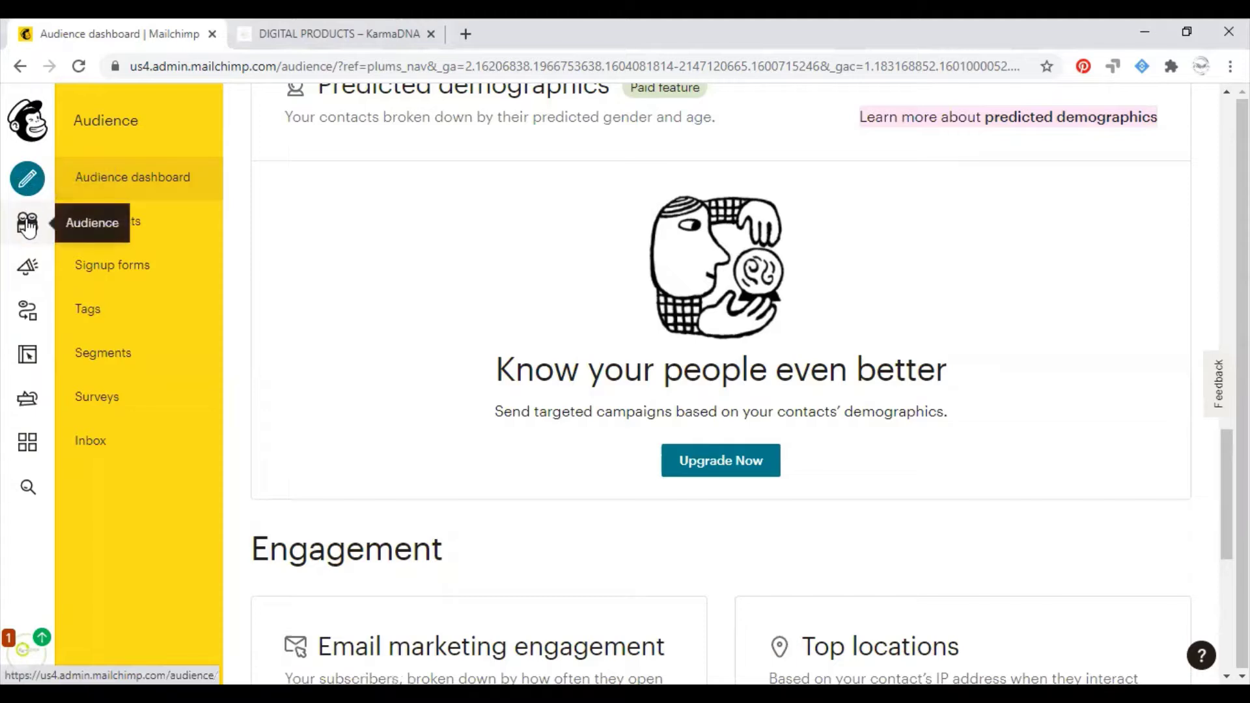
Step: Open the list of tags for the KarmaDNA audience
click(26, 226)
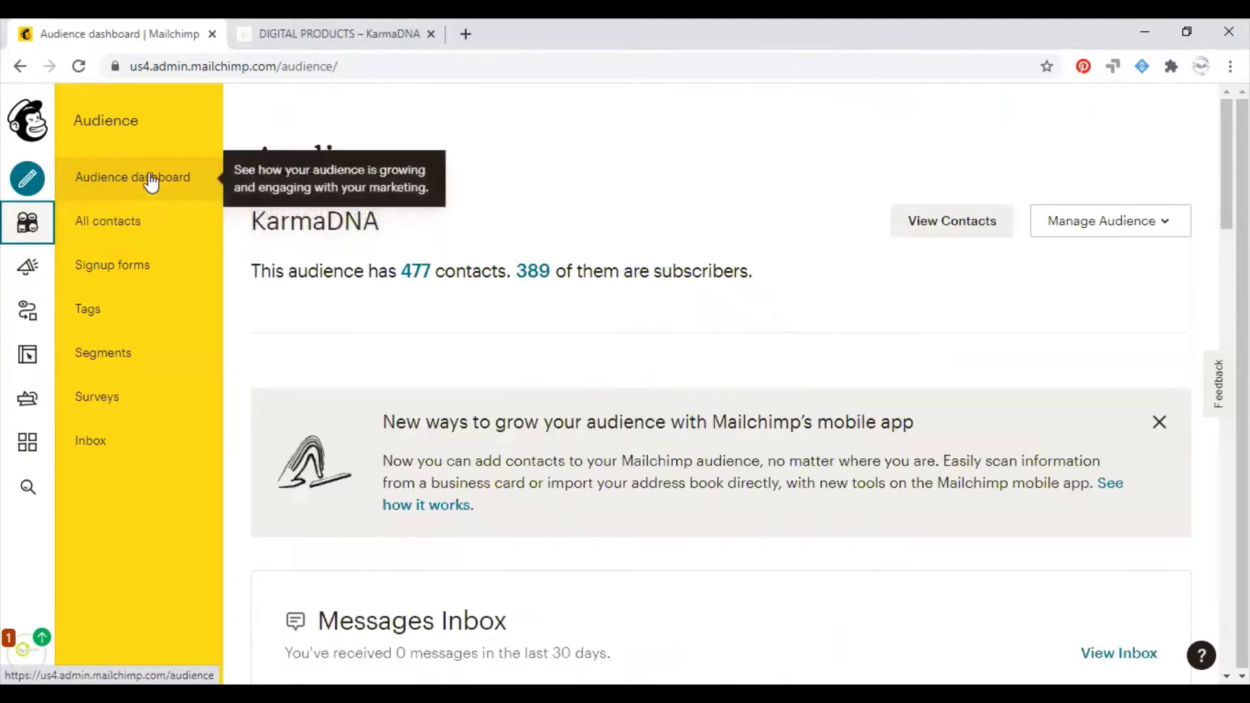
click(87, 322)
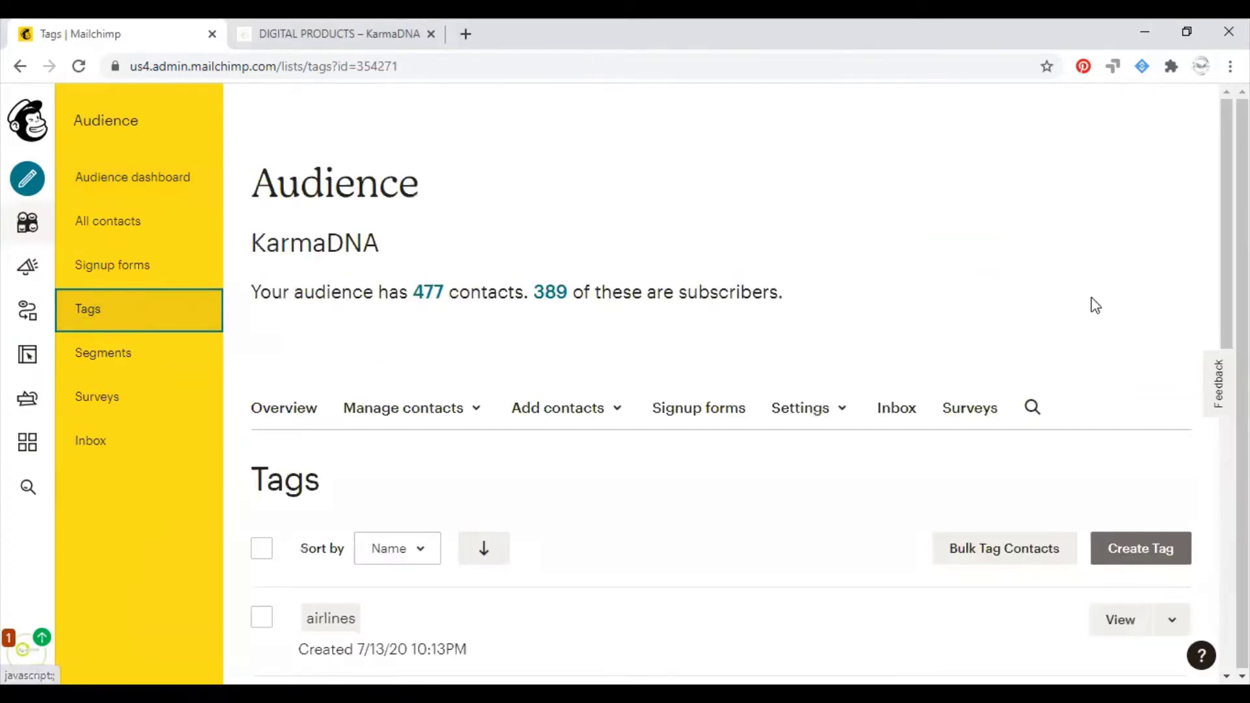
scroll(1091, 297, down, 5)
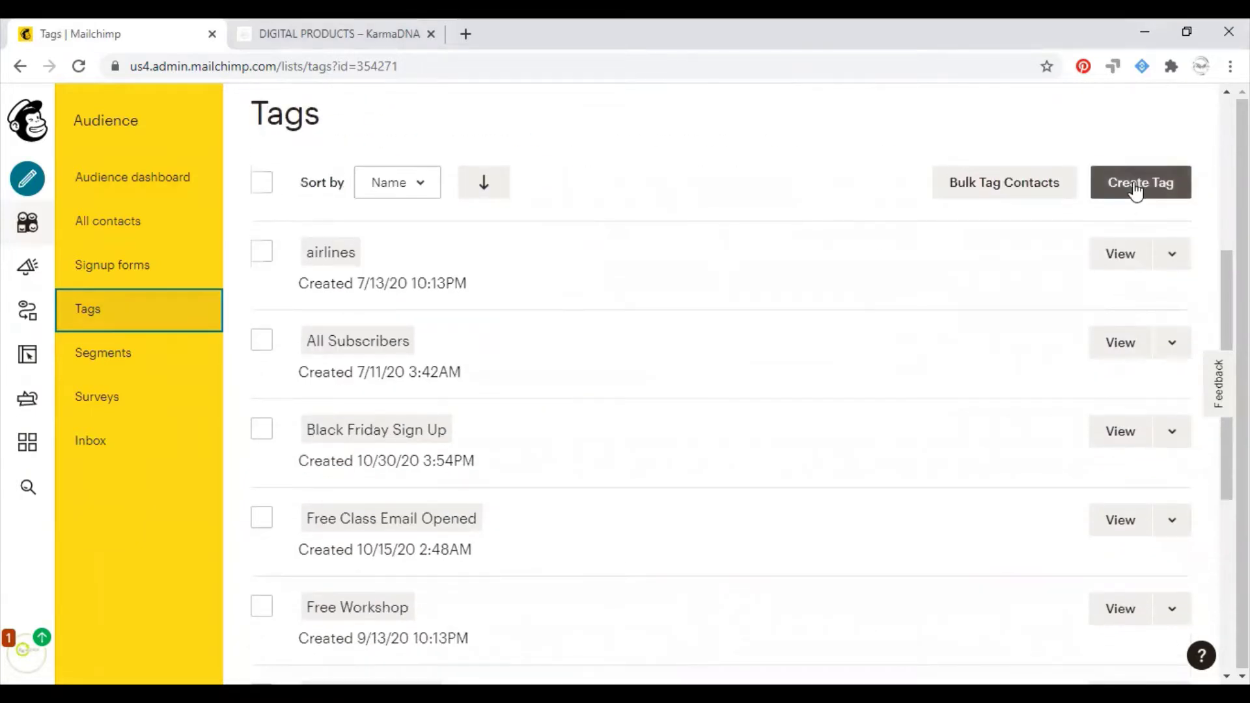
Step: Create a new audience tag named "Black Friday freebie download"
click(1135, 189)
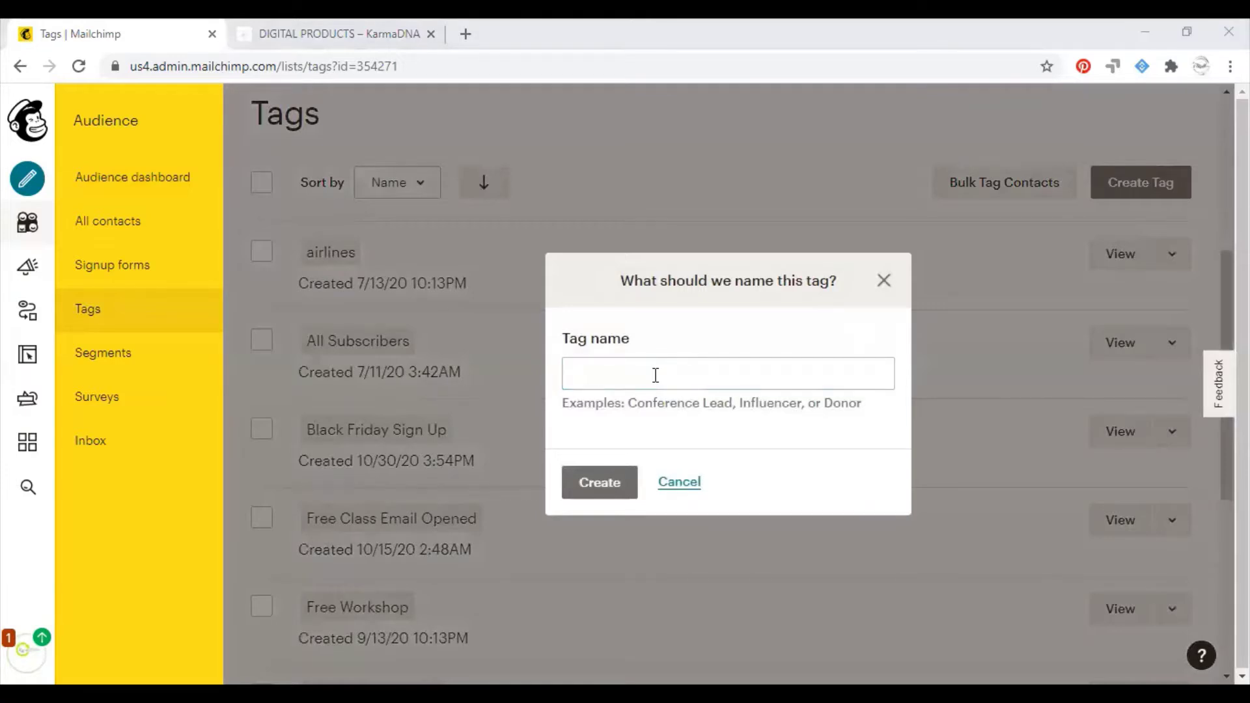
click(667, 375)
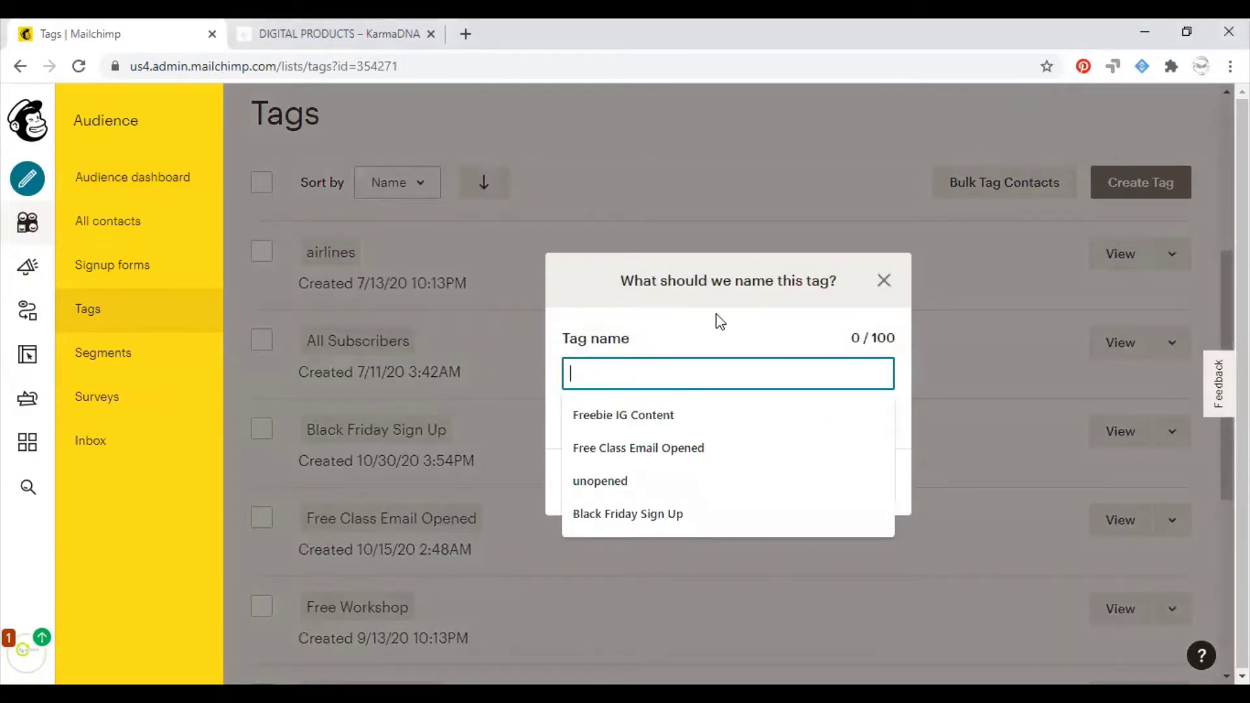
click(732, 337)
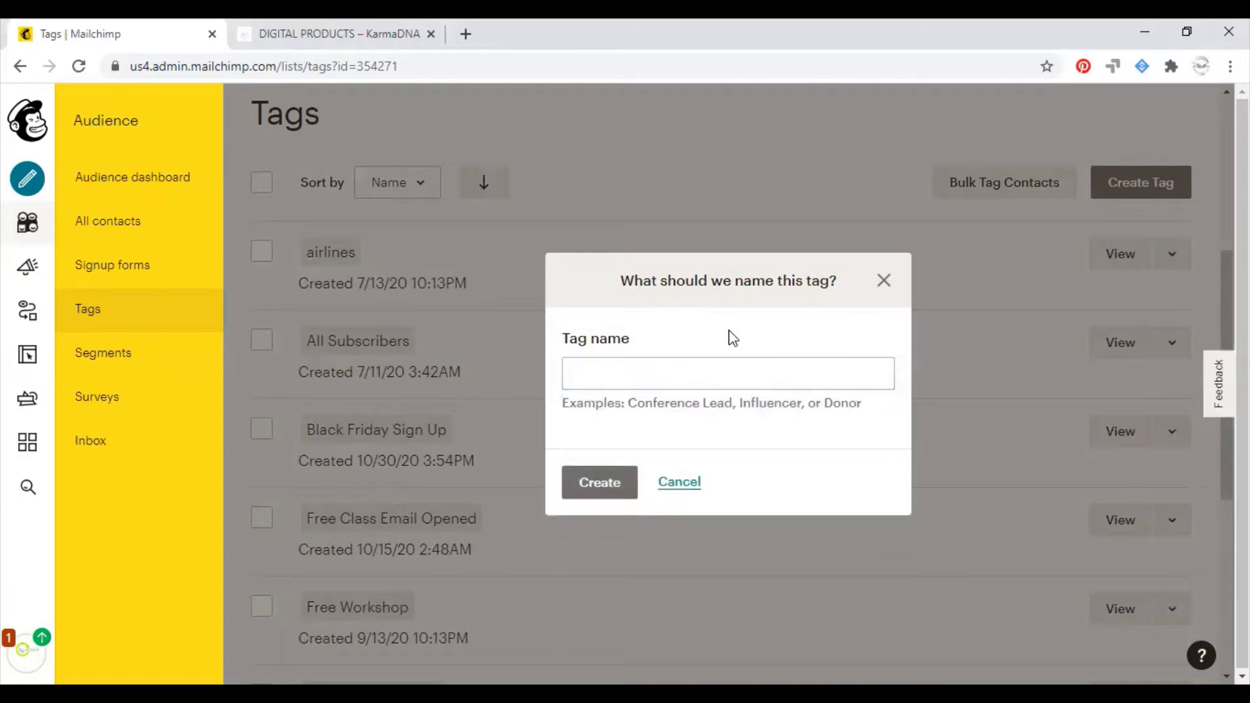
click(706, 378)
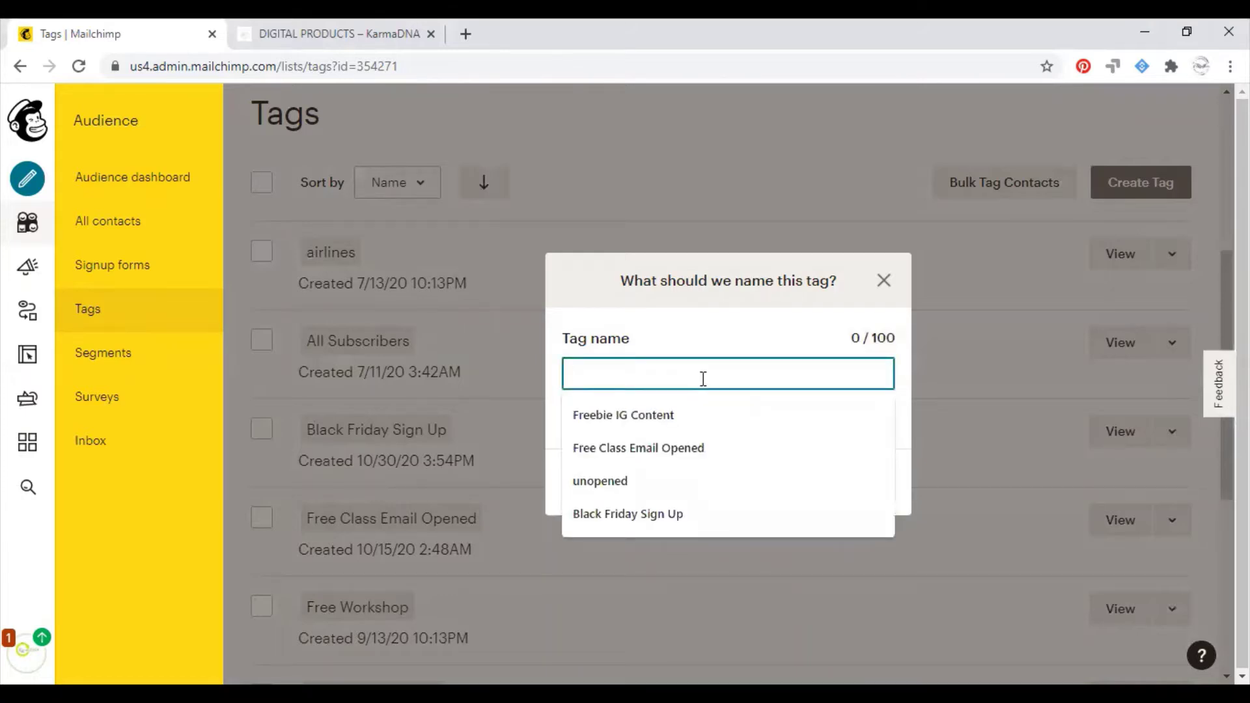
text(B)
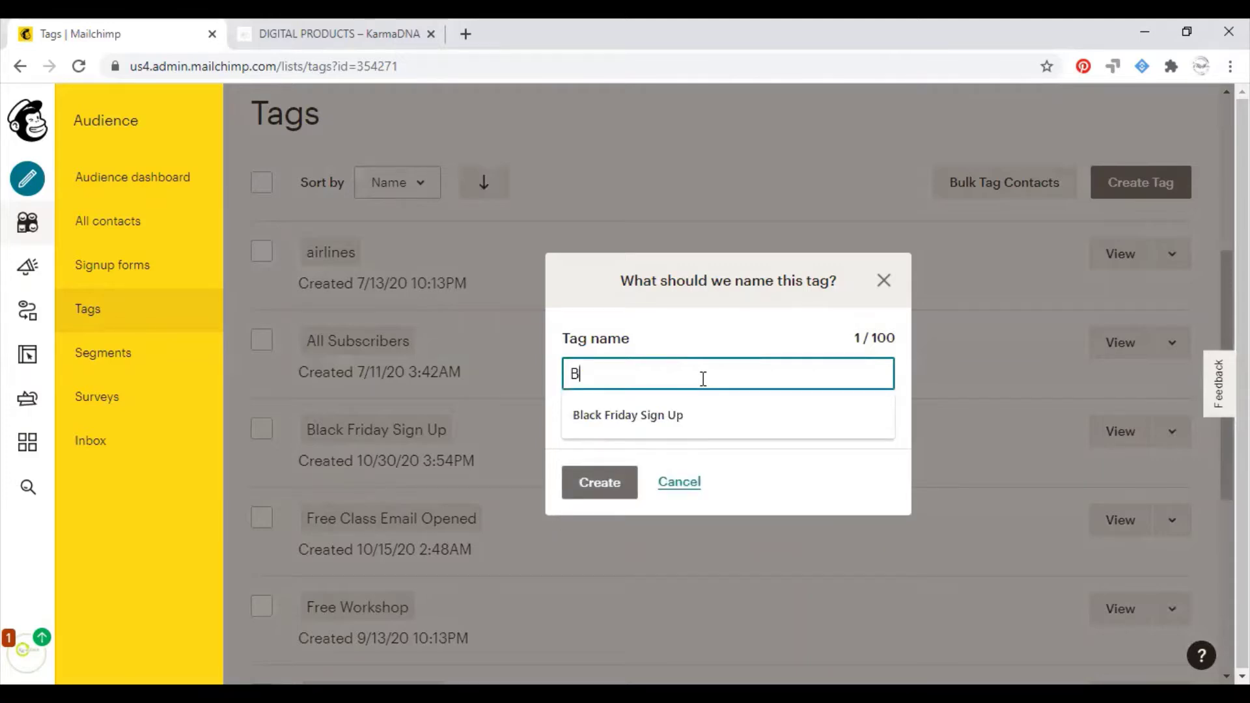
text(lack FRID)
key(BackSpace)
key(BackSpace)
key(BackSpace)
text(riday )
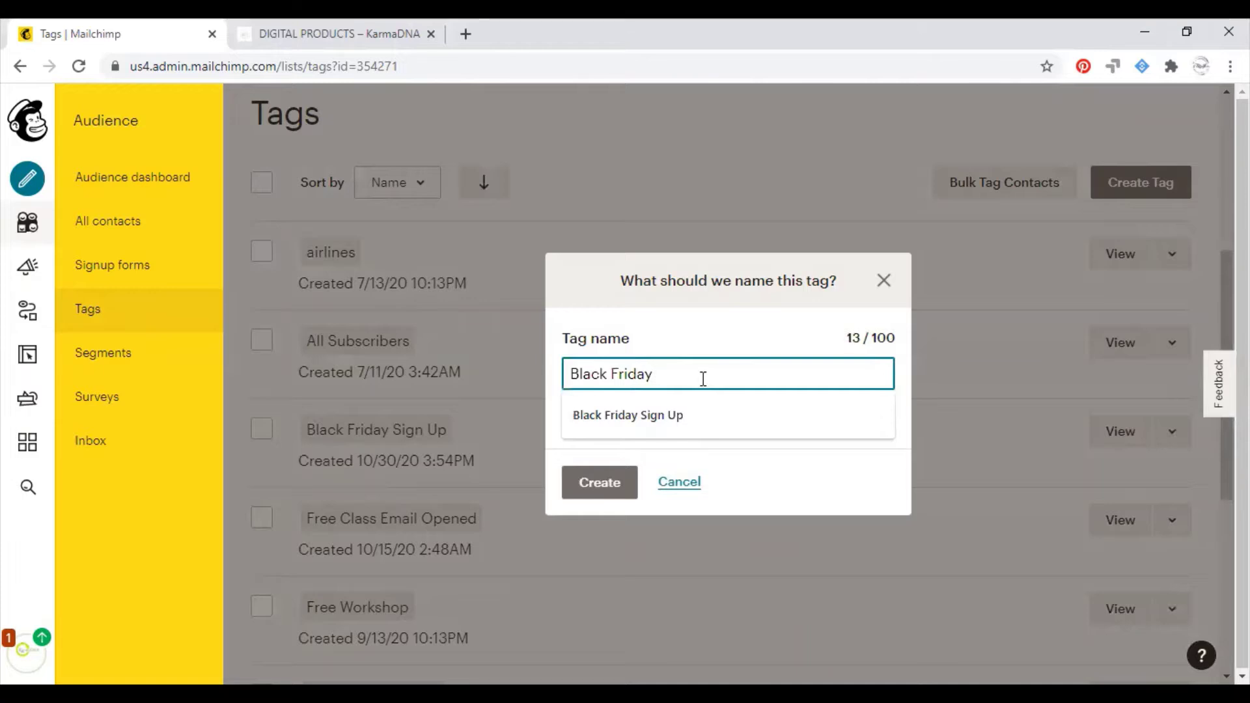
text(freeb)
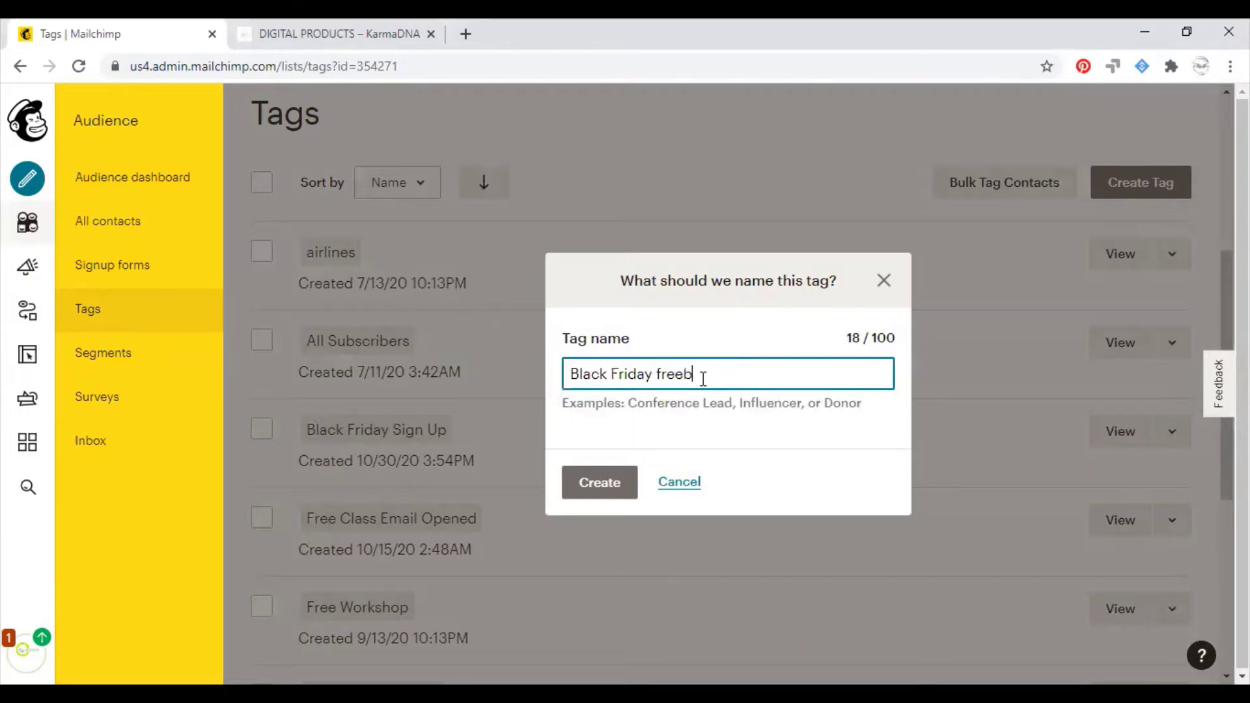
text(ie download)
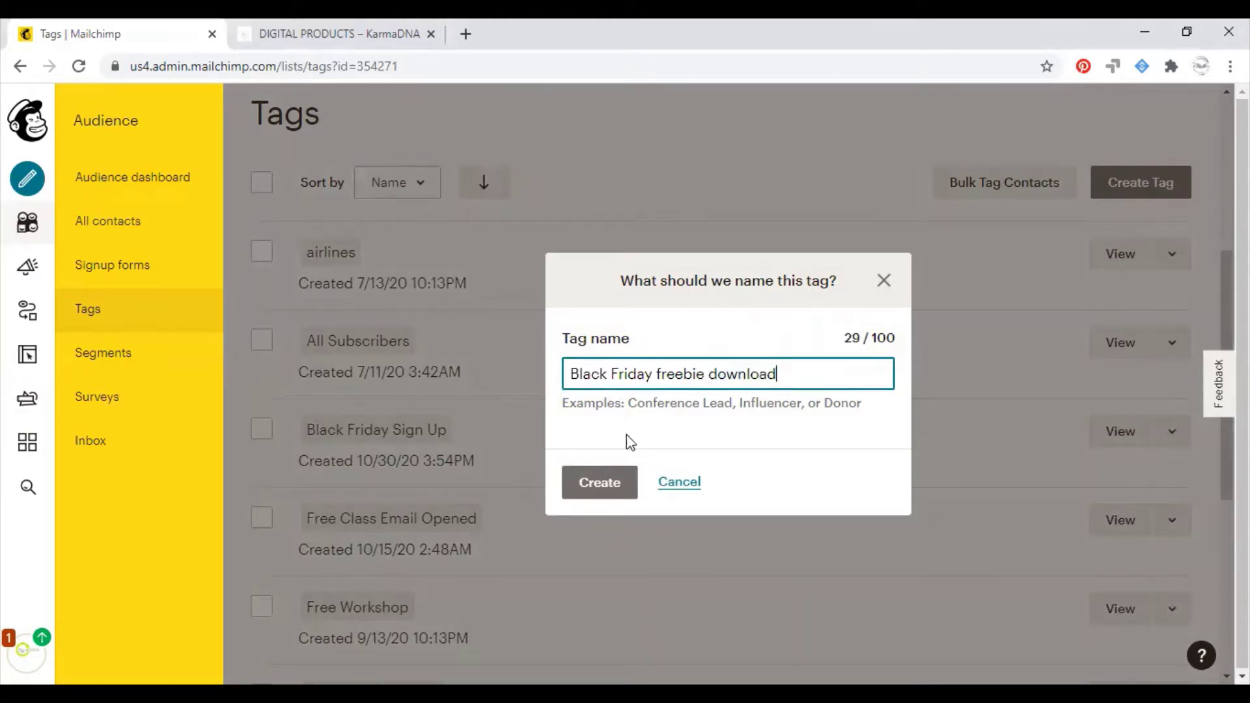
click(600, 481)
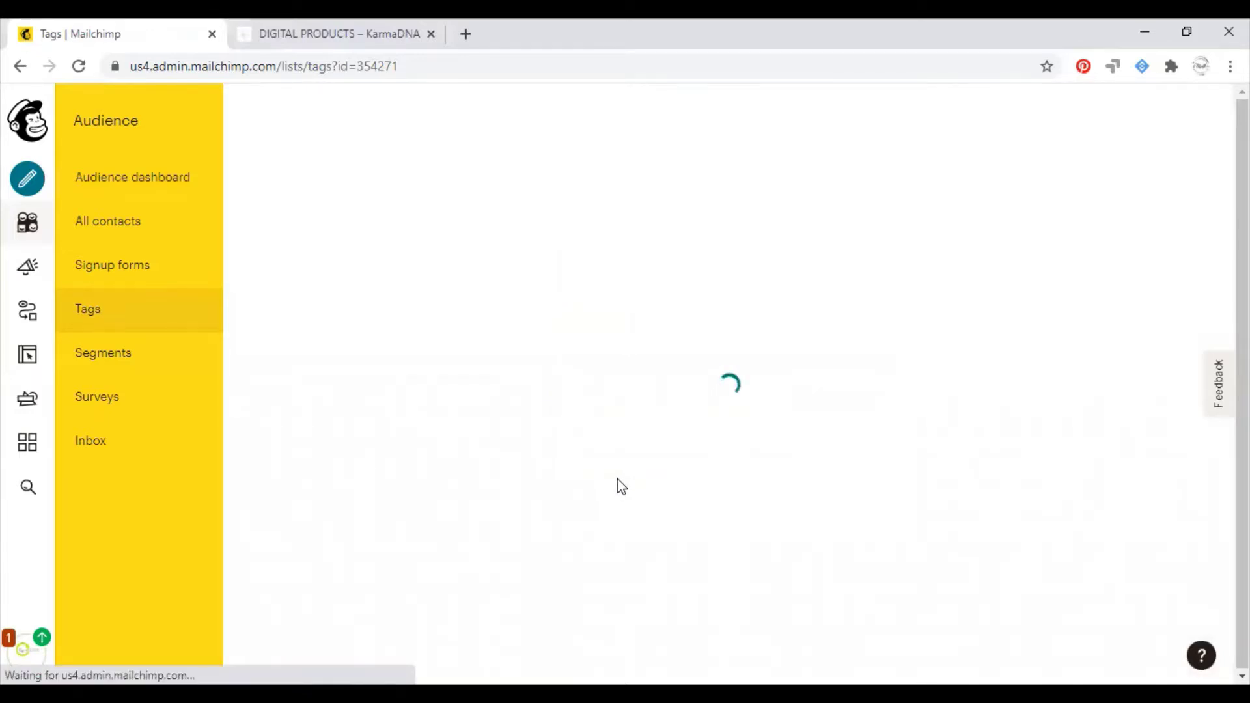
scroll(614, 488, down, 7)
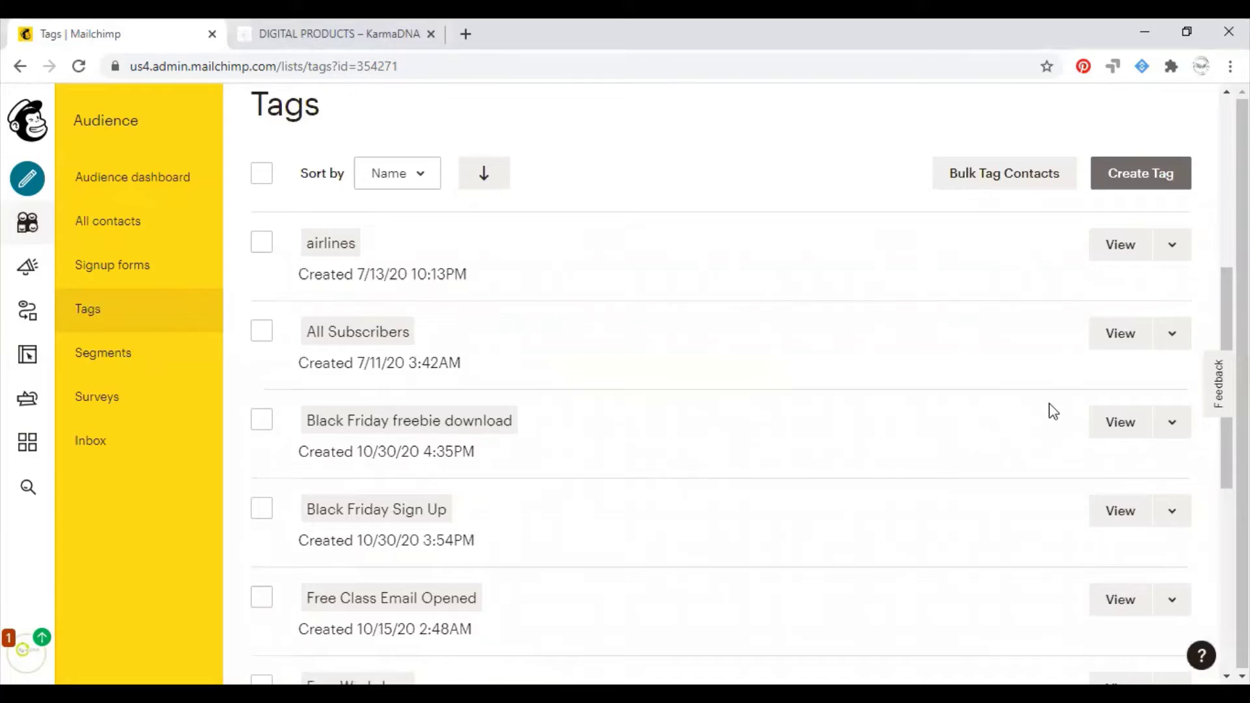
scroll(414, 412, down, 1)
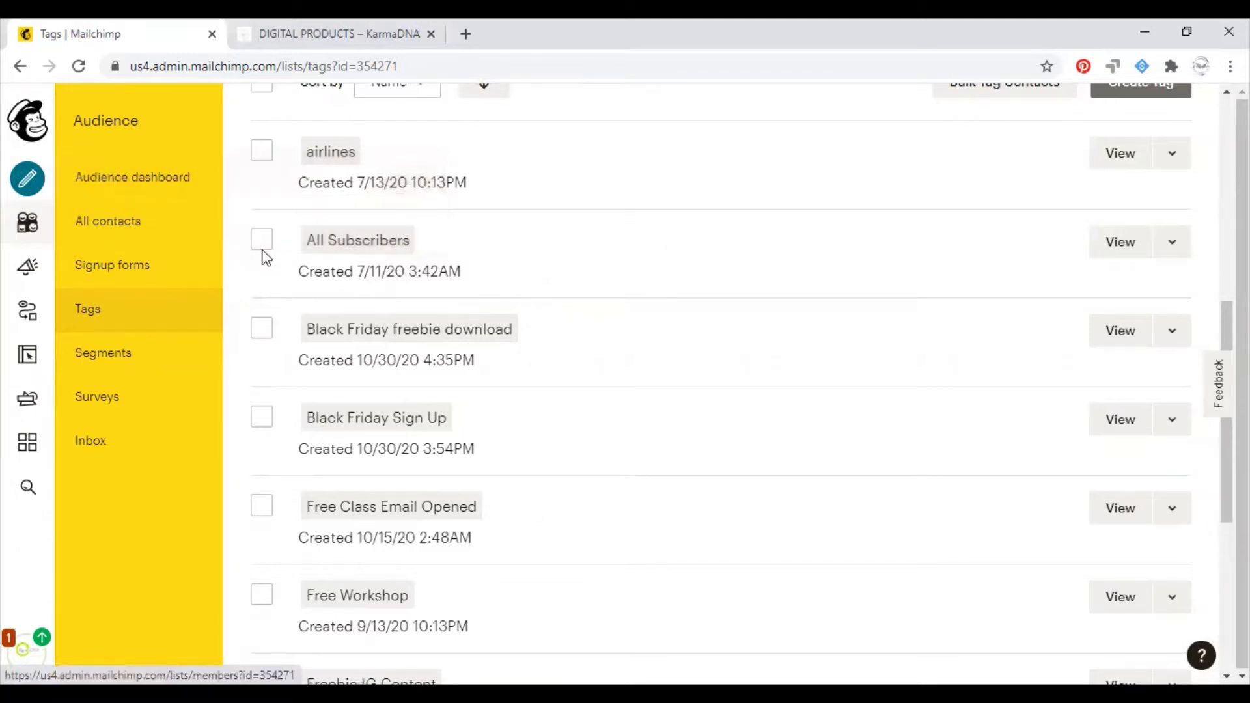
Step: Create a landing page campaign named "Black Friday Offer" for the KarmaDNA audience and begin its setup
click(25, 189)
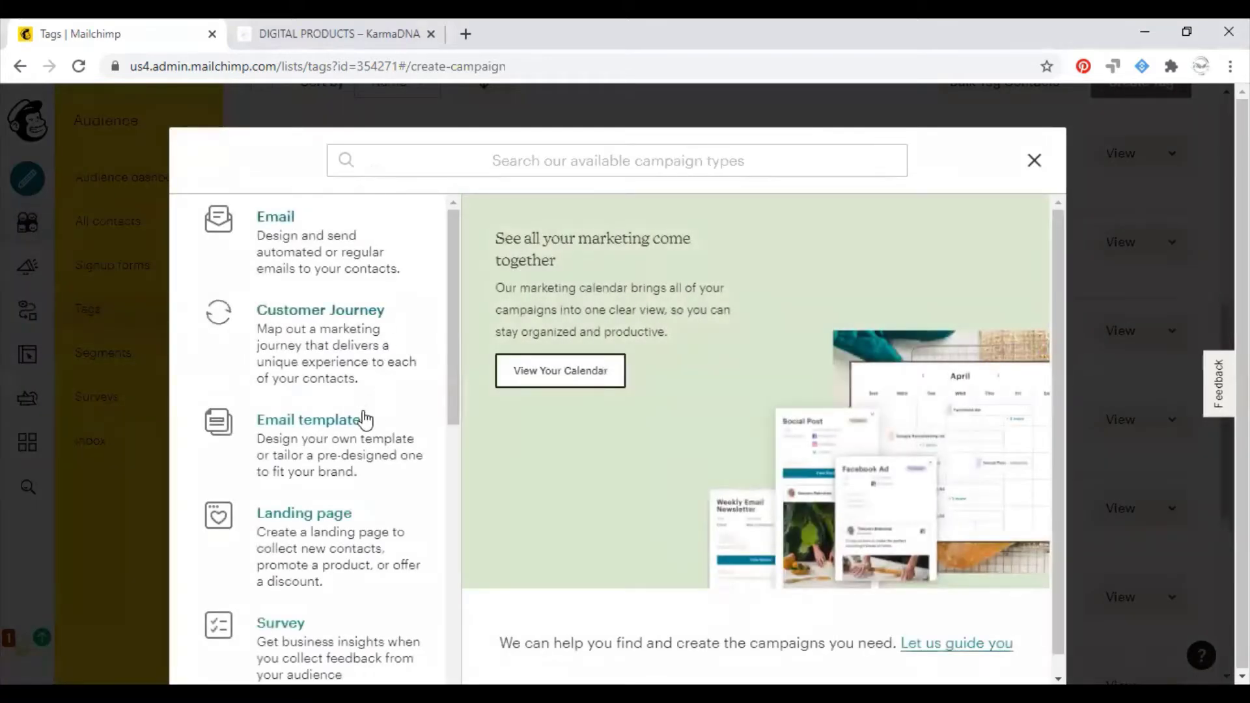
click(334, 532)
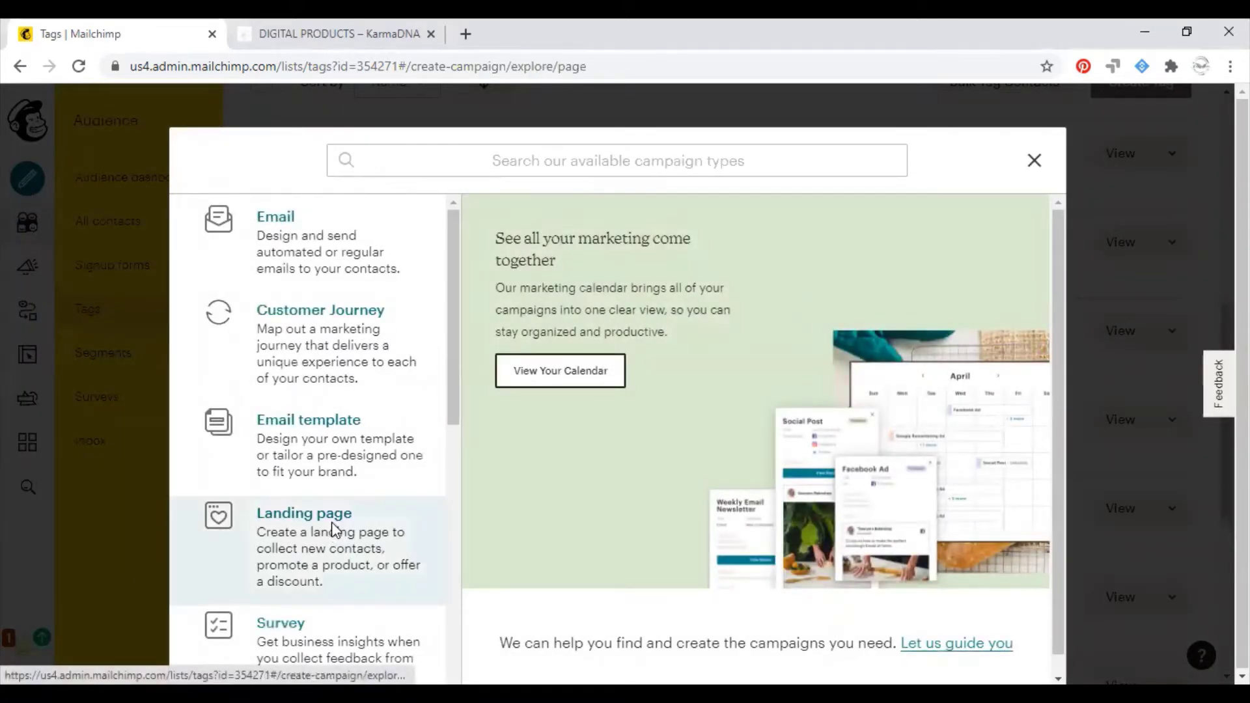
click(844, 394)
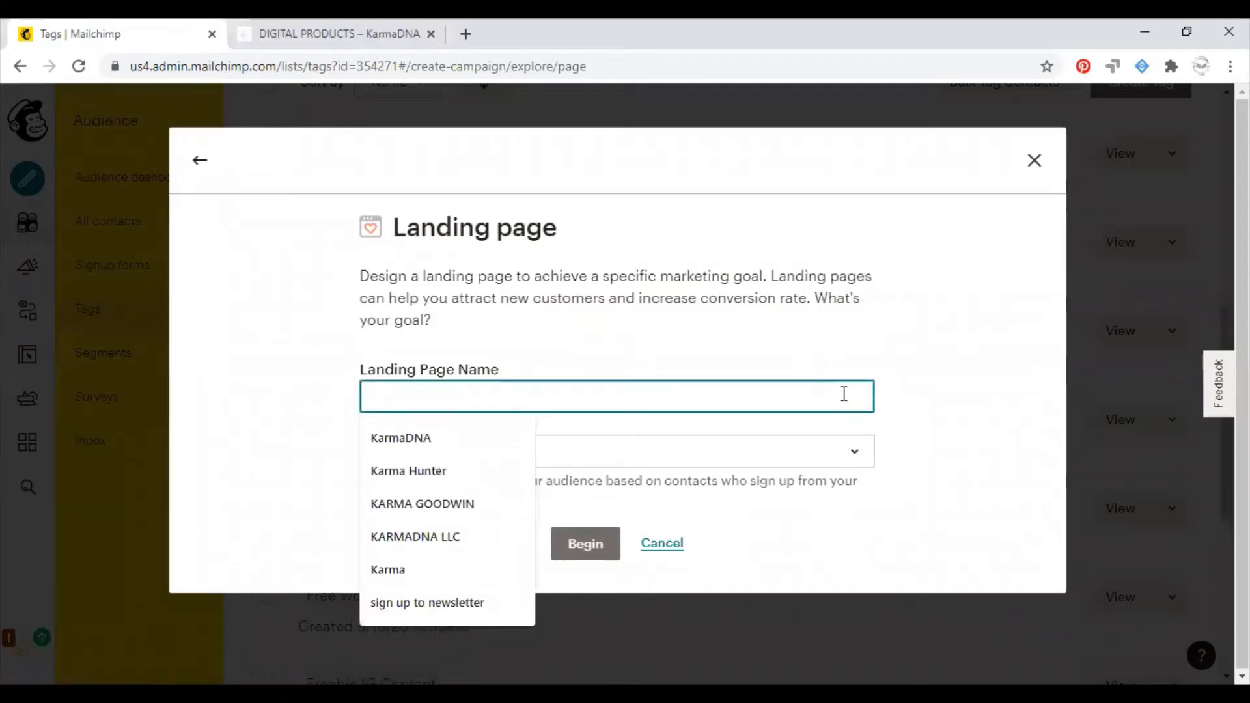
text(Black B)
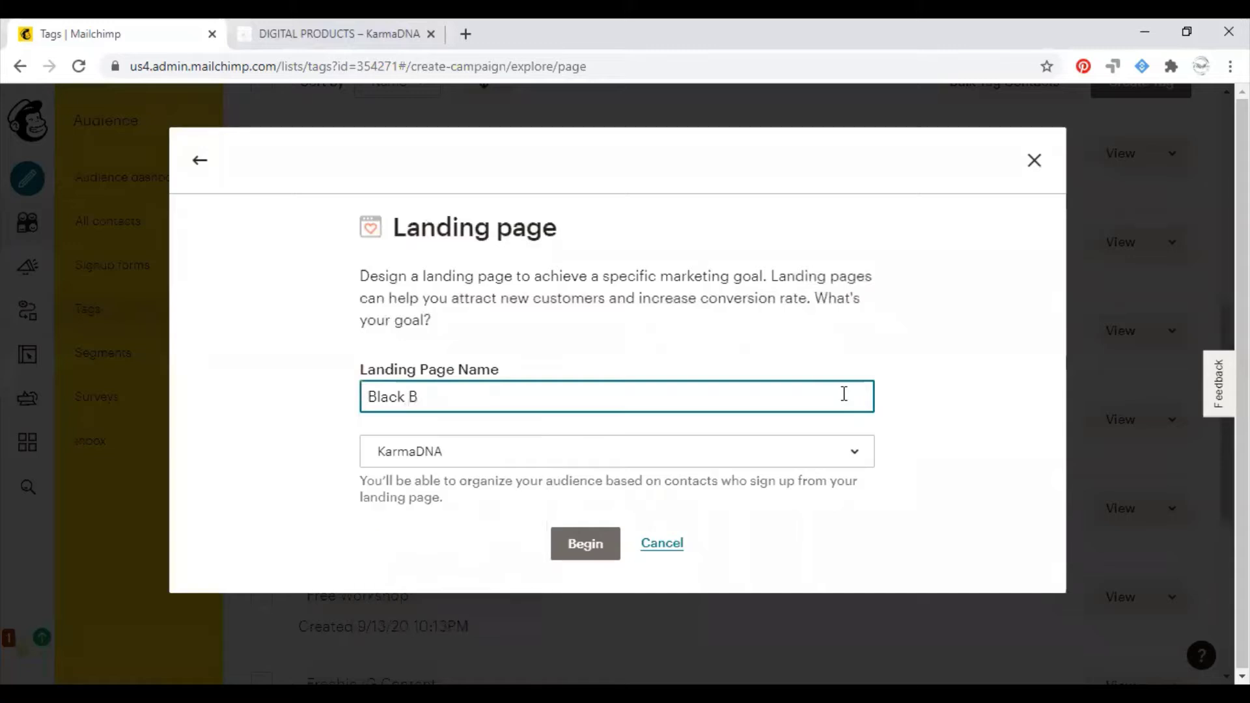
key(BackSpace)
text(F)
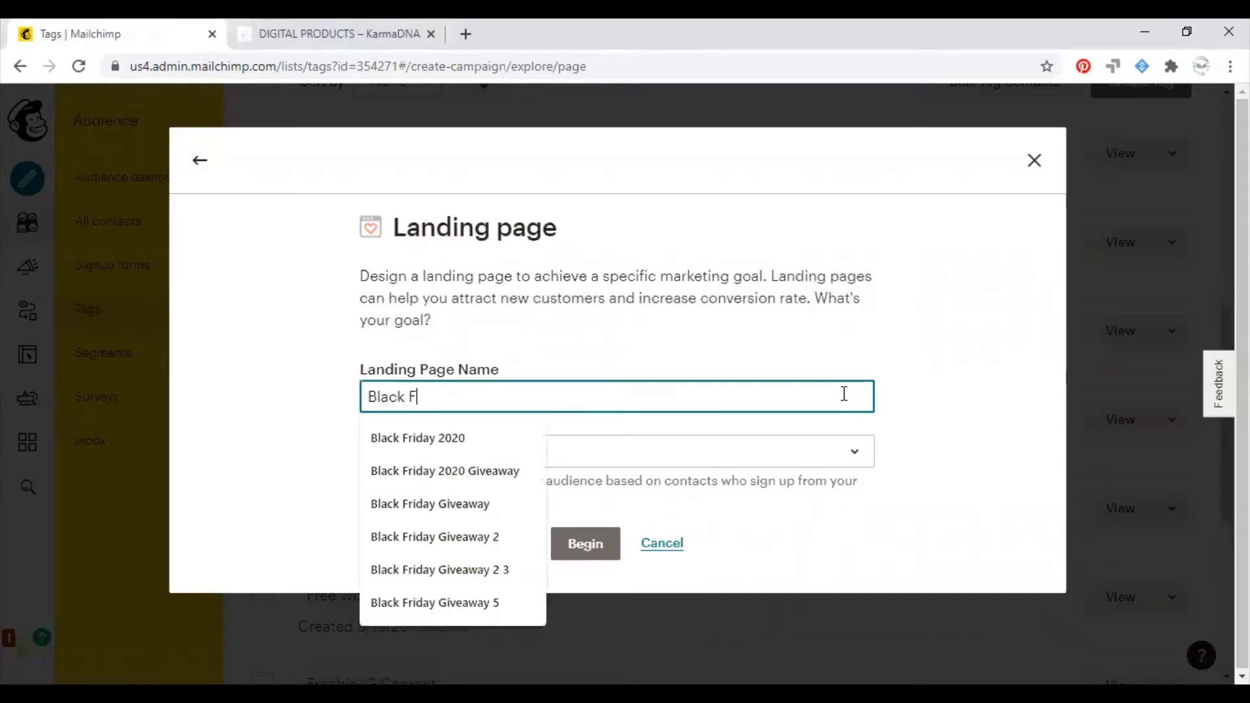
text(riday Offer)
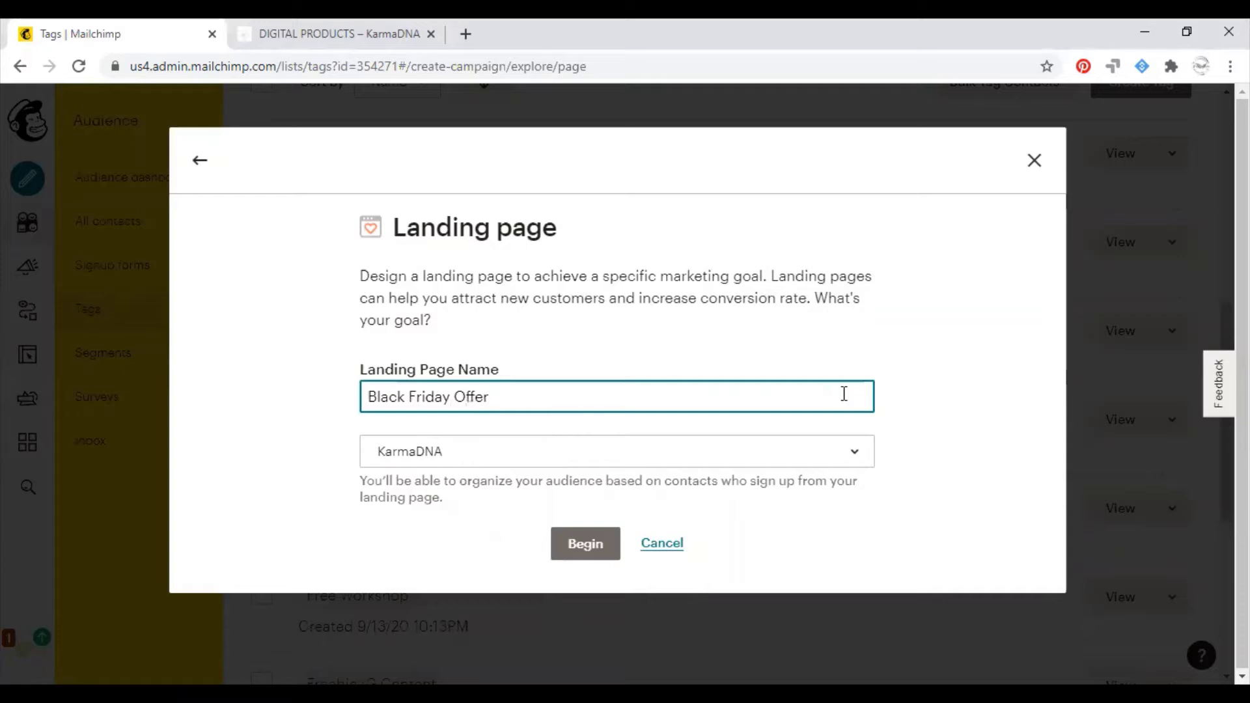
click(586, 552)
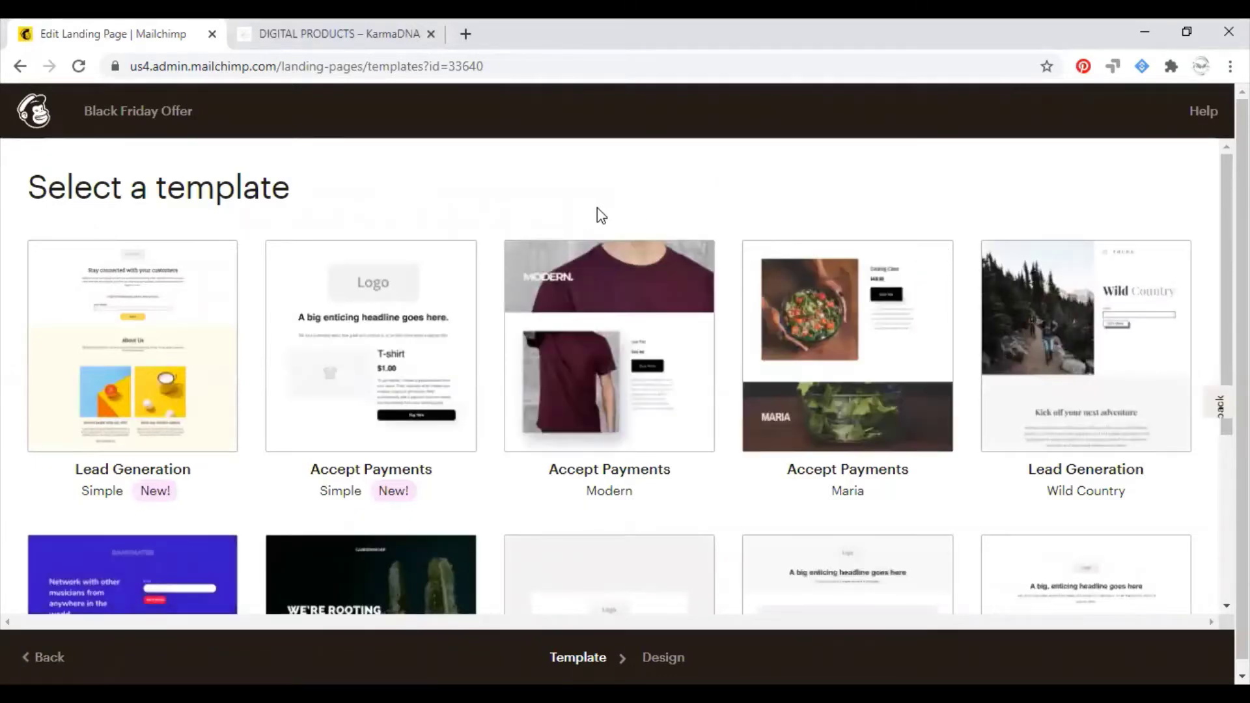
Step: Browse the landing page templates and choose the Lead Generation template "Bandmates"
scroll(156, 381, down, 1)
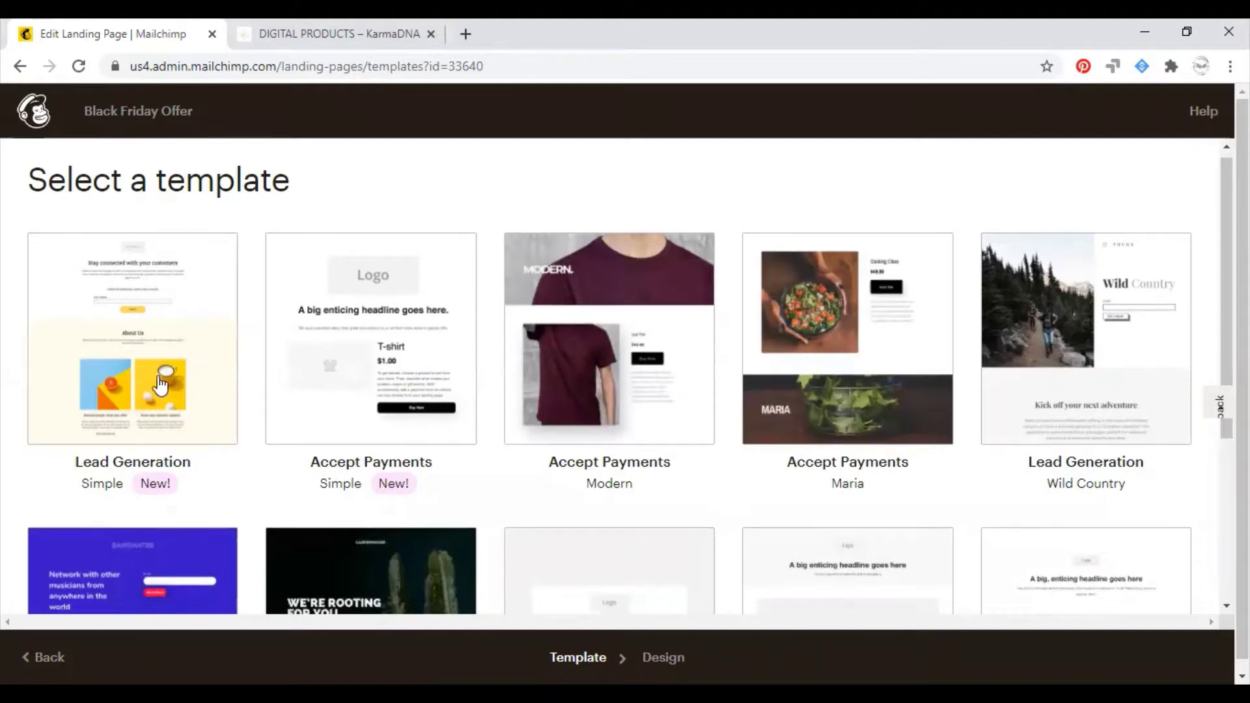
scroll(228, 456, down, 2)
scroll(1126, 396, down, 2)
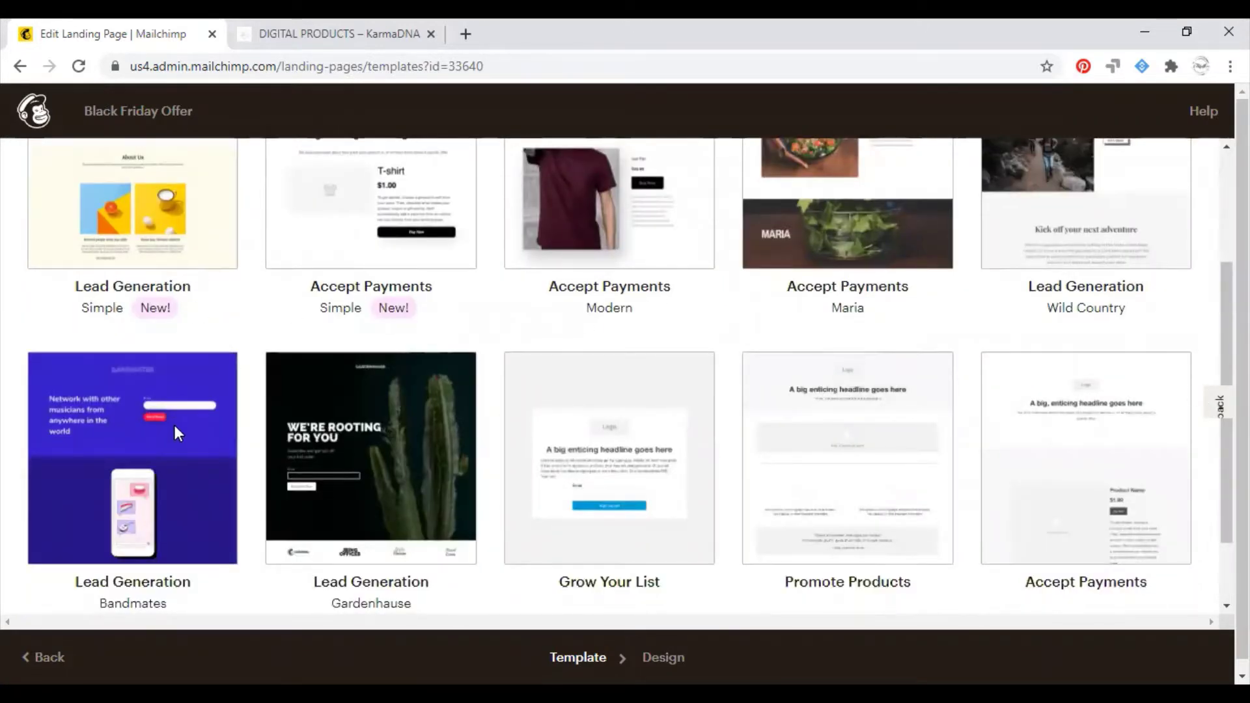
scroll(617, 478, up, 1)
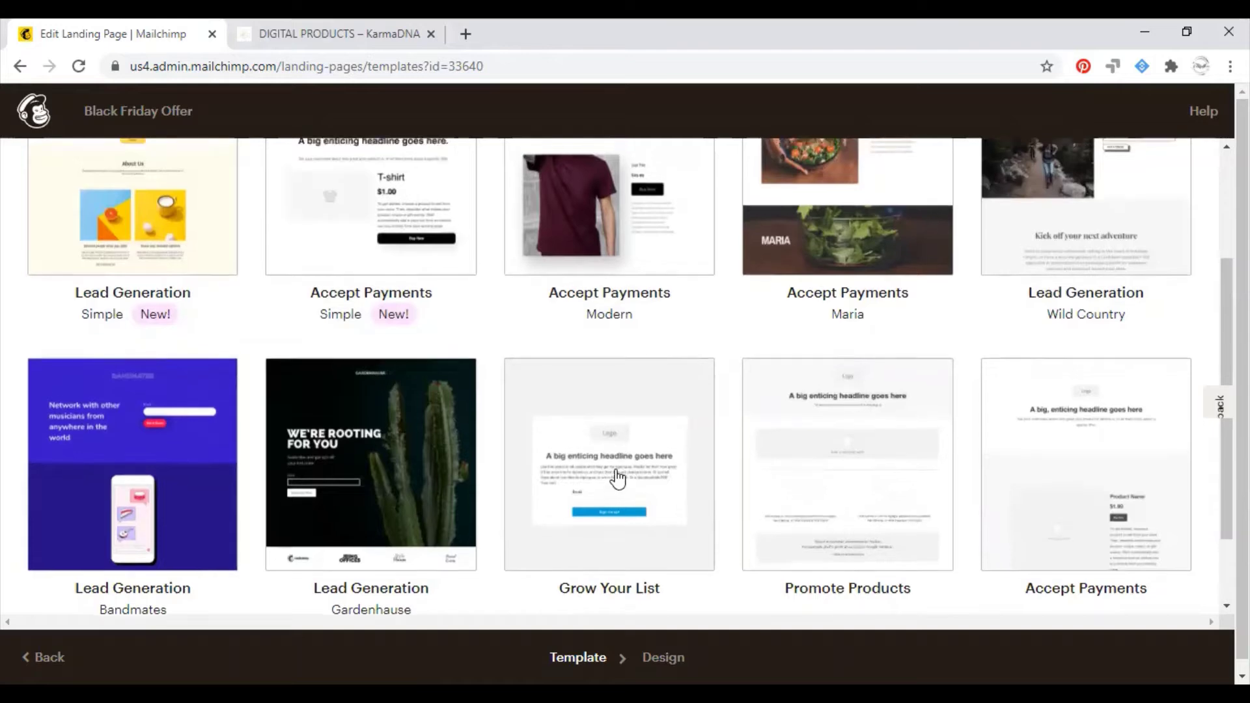
scroll(618, 479, up, 1)
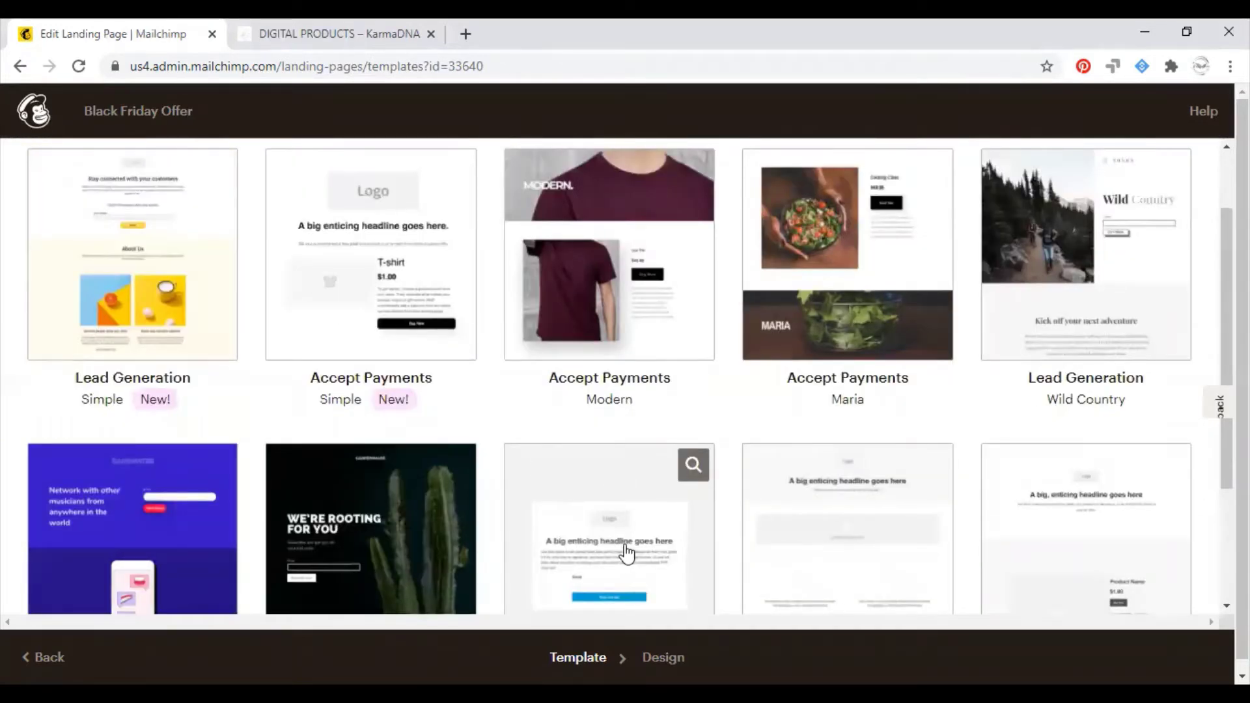
scroll(625, 553, down, 1)
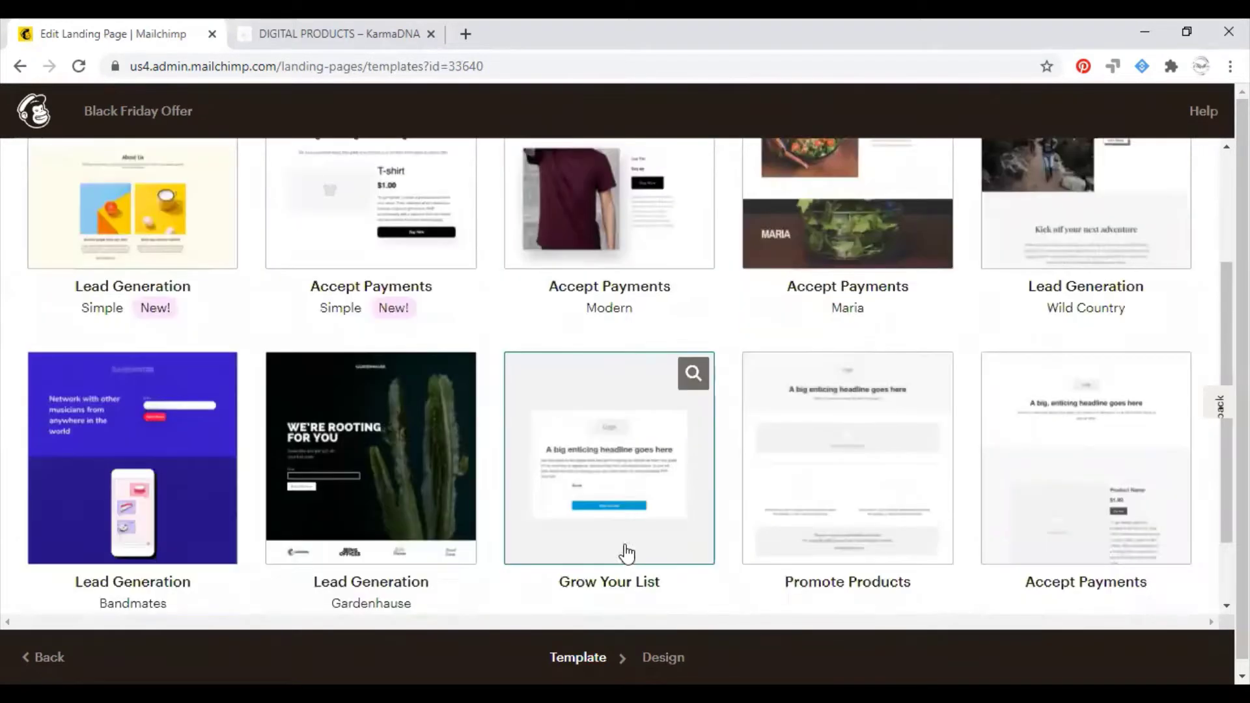
scroll(645, 251, up, 2)
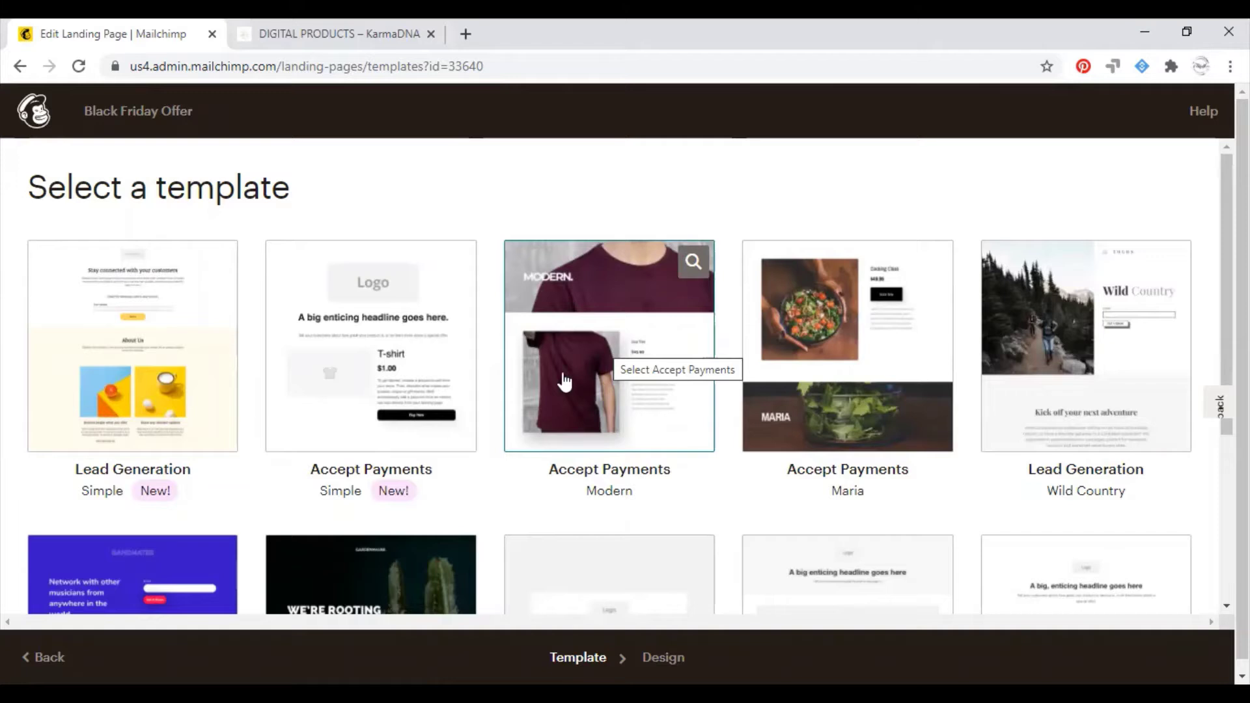
scroll(564, 381, down, 3)
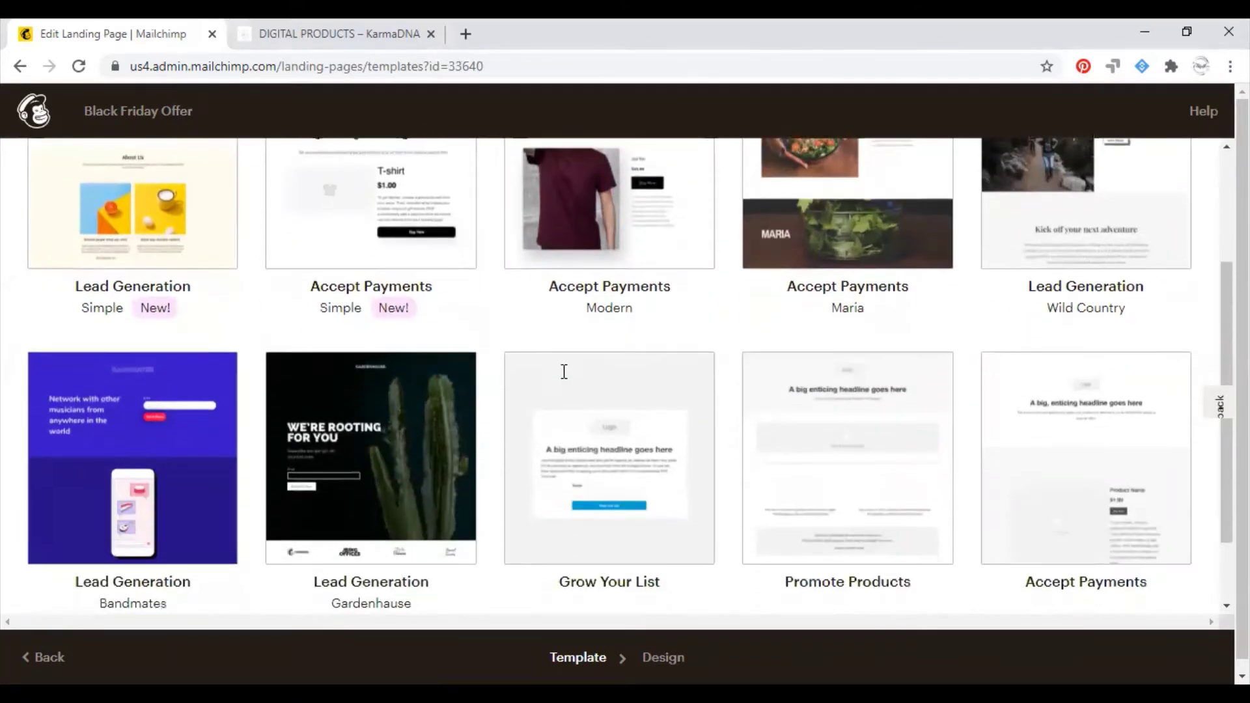
scroll(394, 370, down, 2)
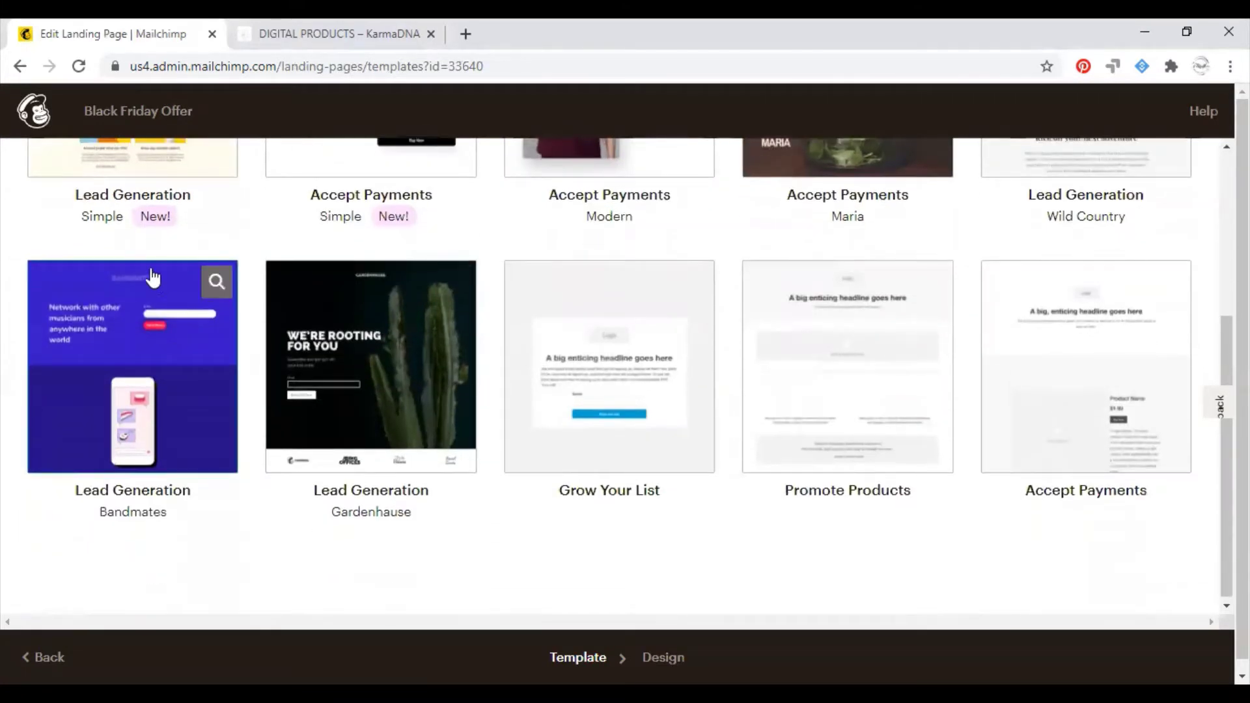
click(117, 394)
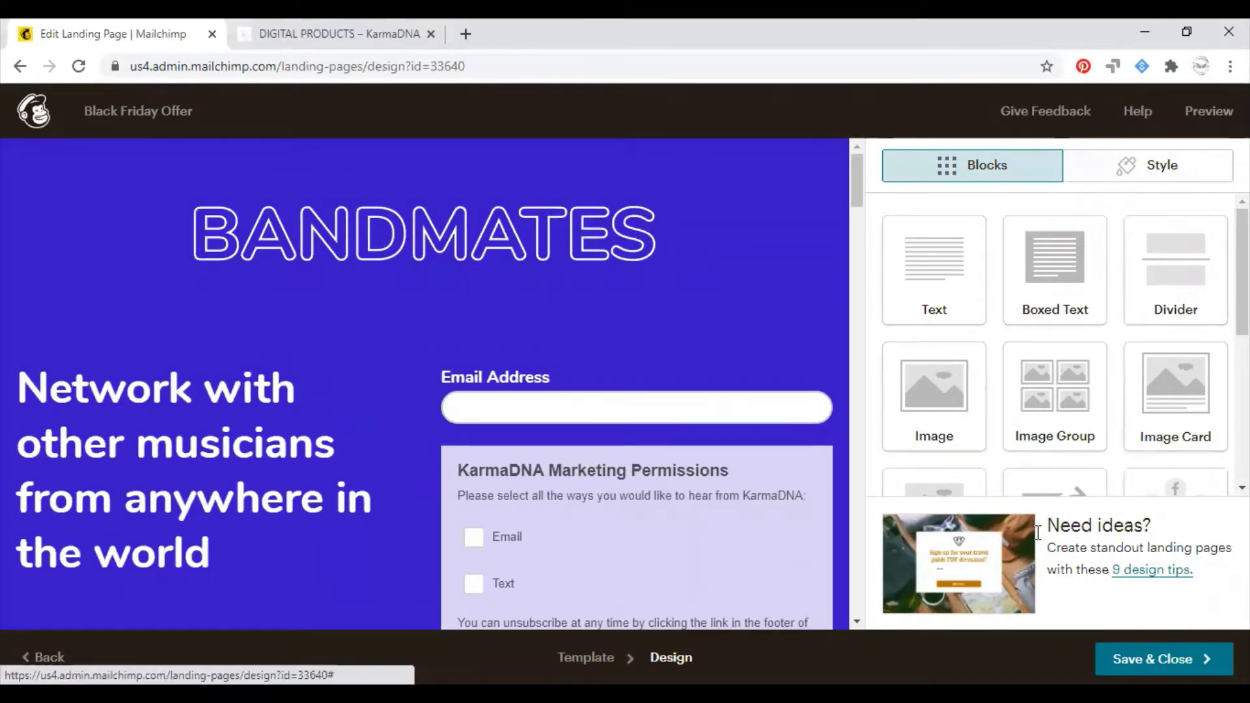
Step: Replace the Bandmates logo image at the head of the landing page with "kh transparent.png" from the uploaded files
mouse_move(589, 257)
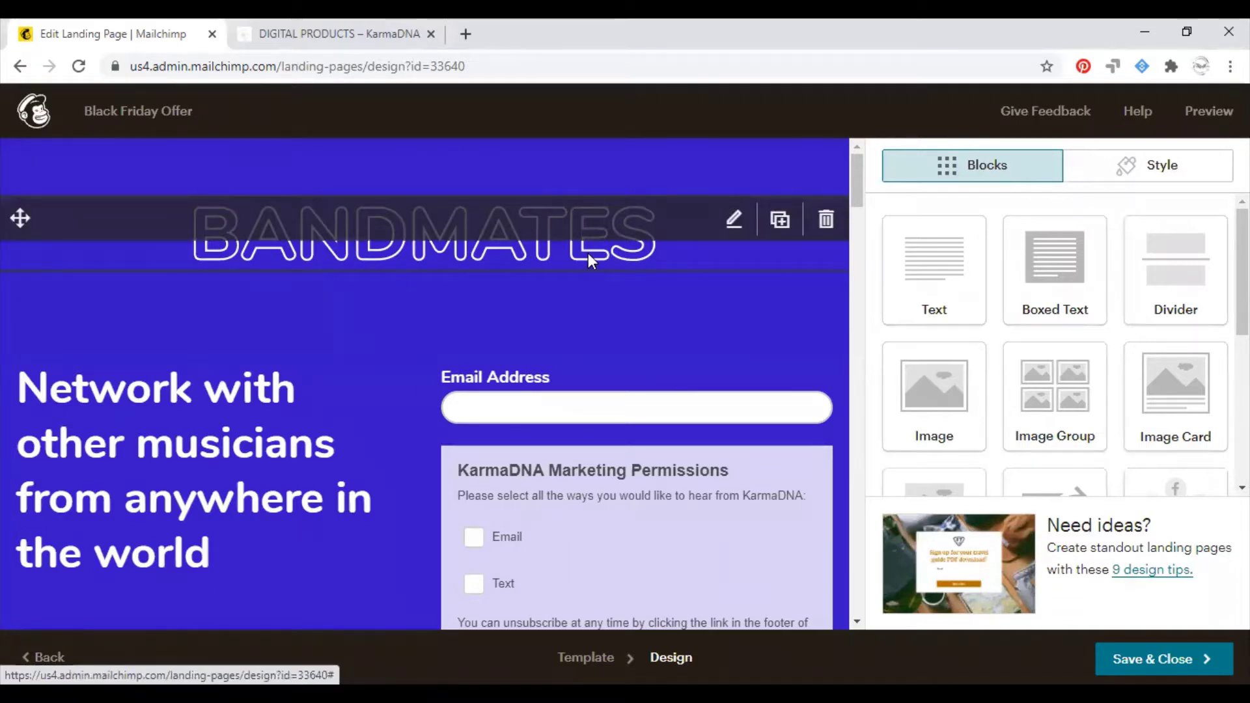
click(588, 252)
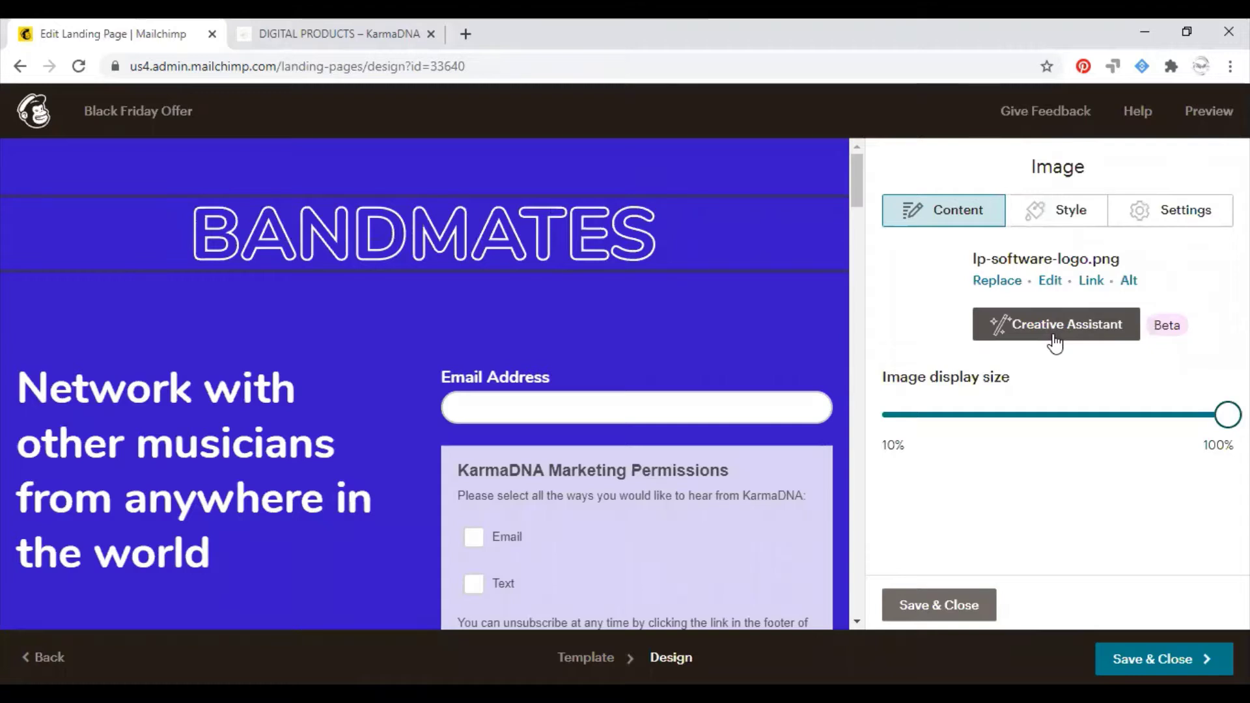
mouse_move(631, 236)
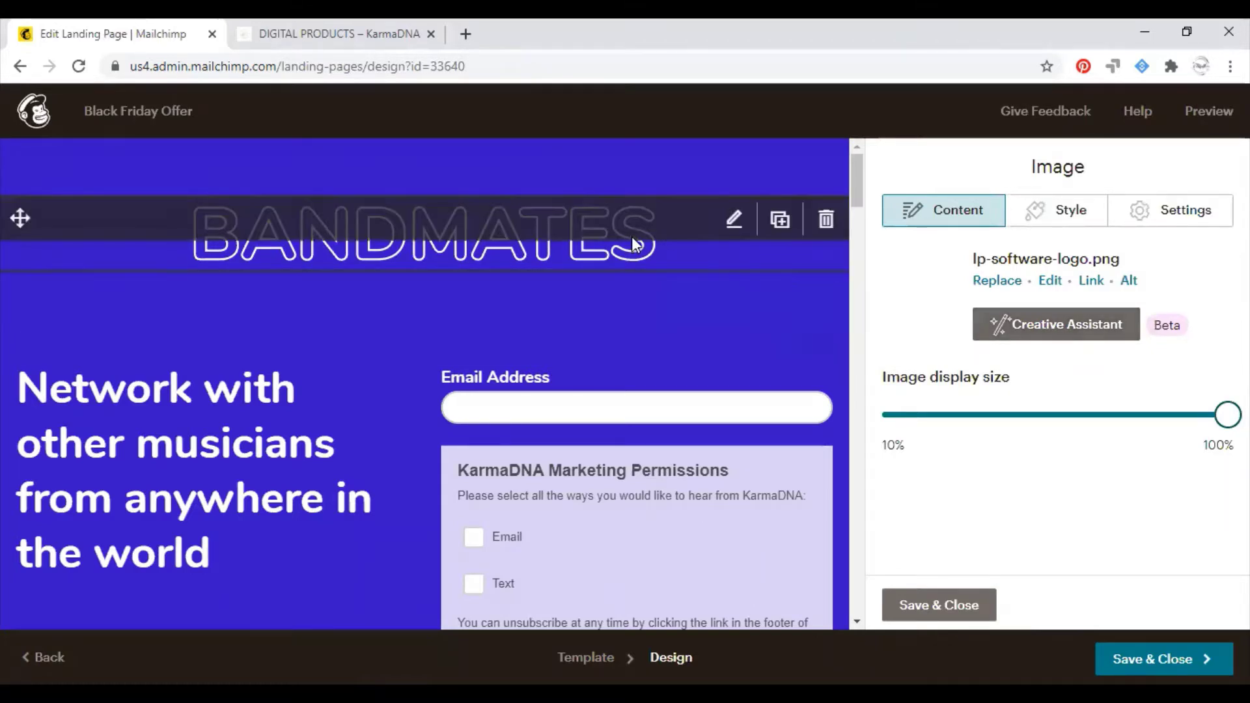
click(983, 281)
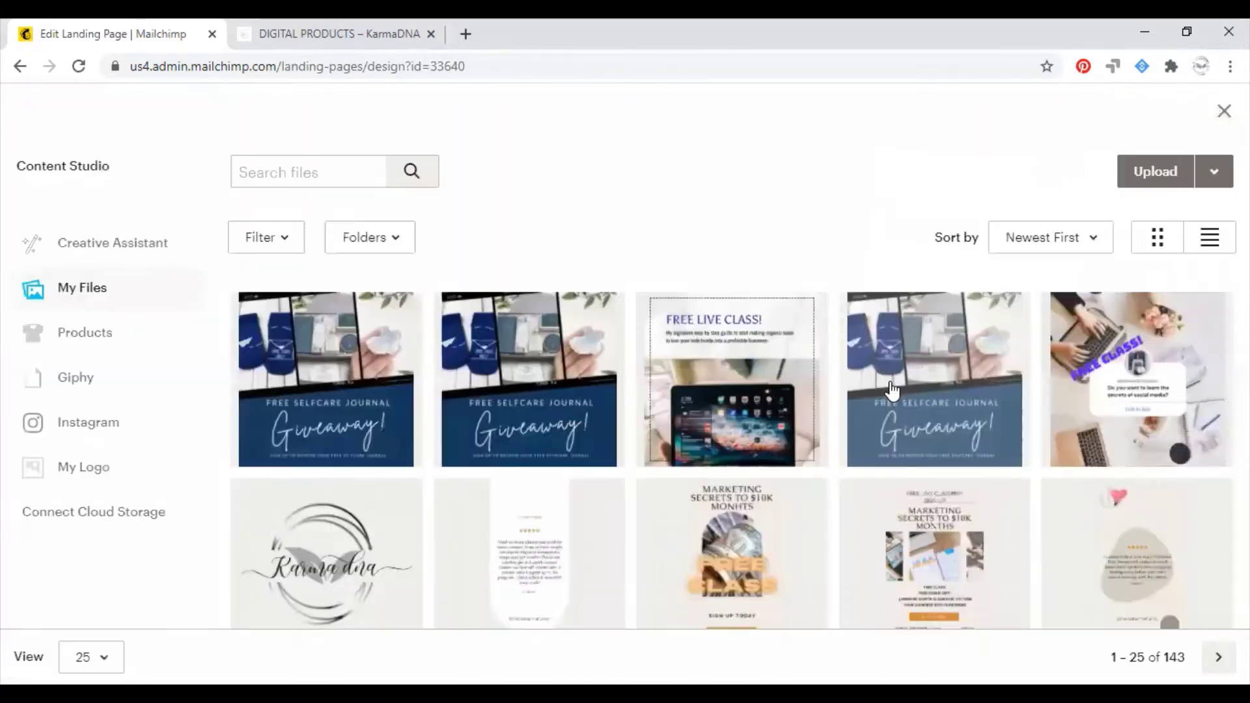
scroll(892, 390, down, 10)
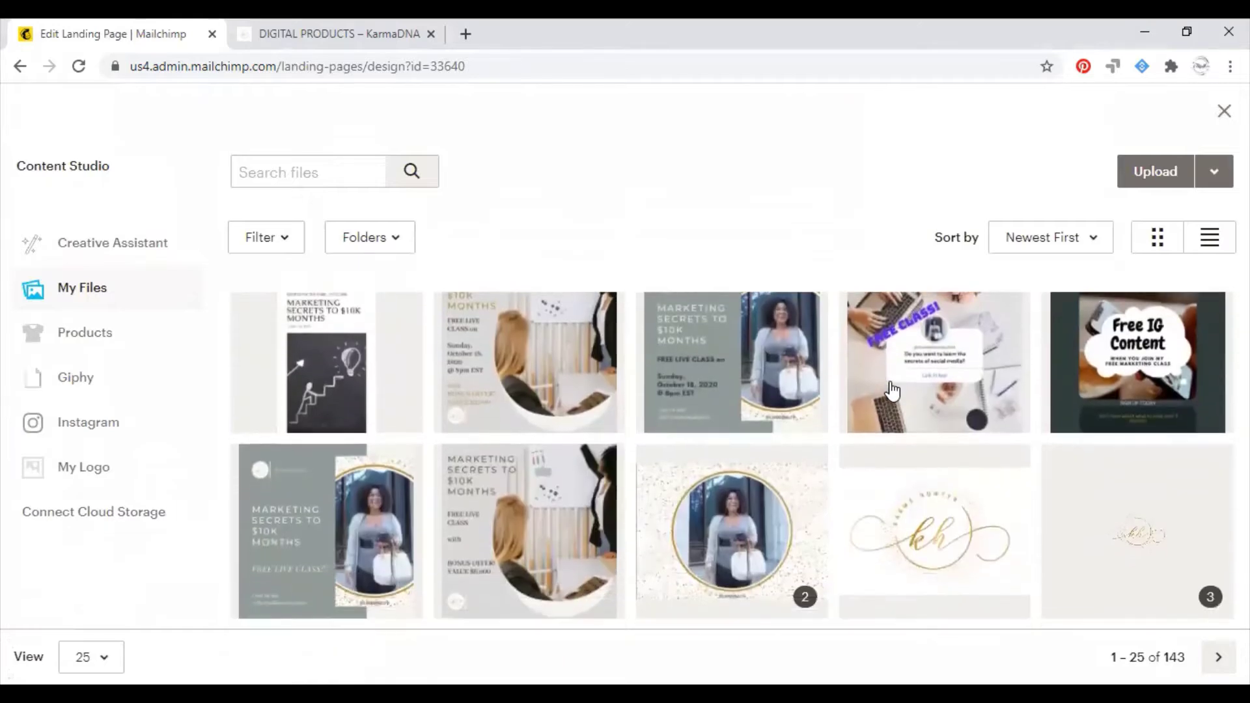
click(1102, 513)
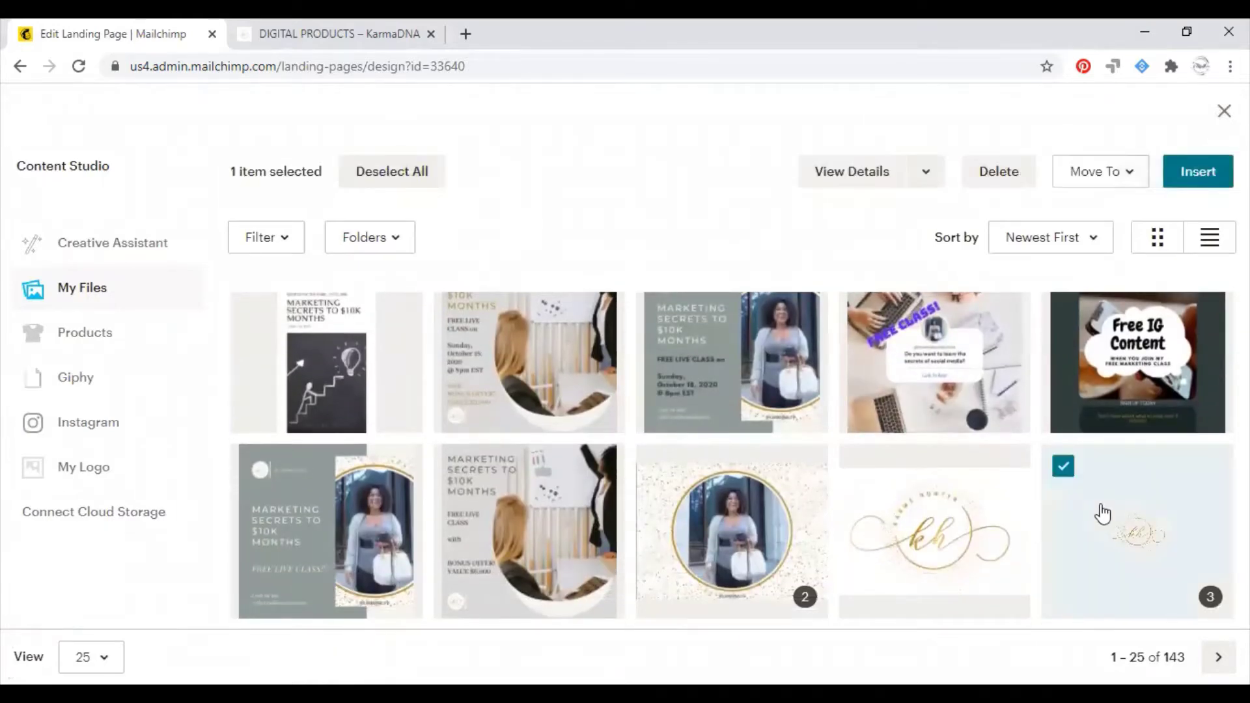
click(1188, 182)
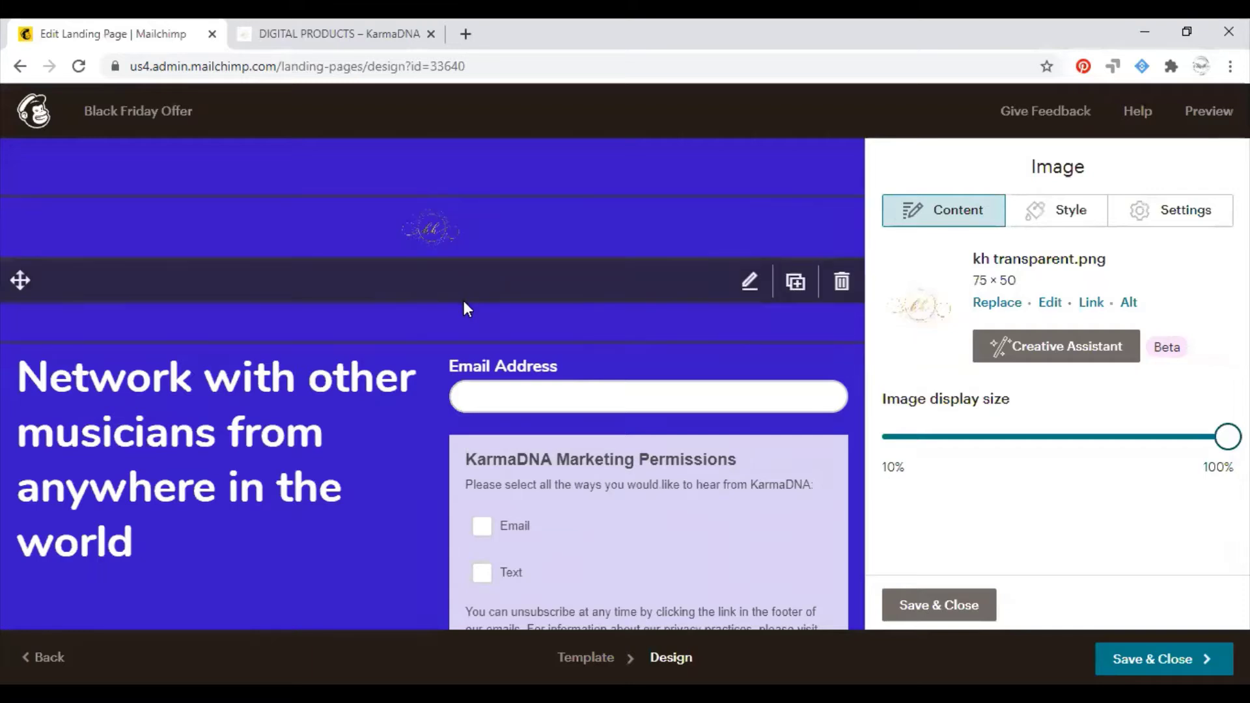
Step: Replace the headline text beside the signup form with "Sign up to receive a Free Selfcare Journal"
click(155, 546)
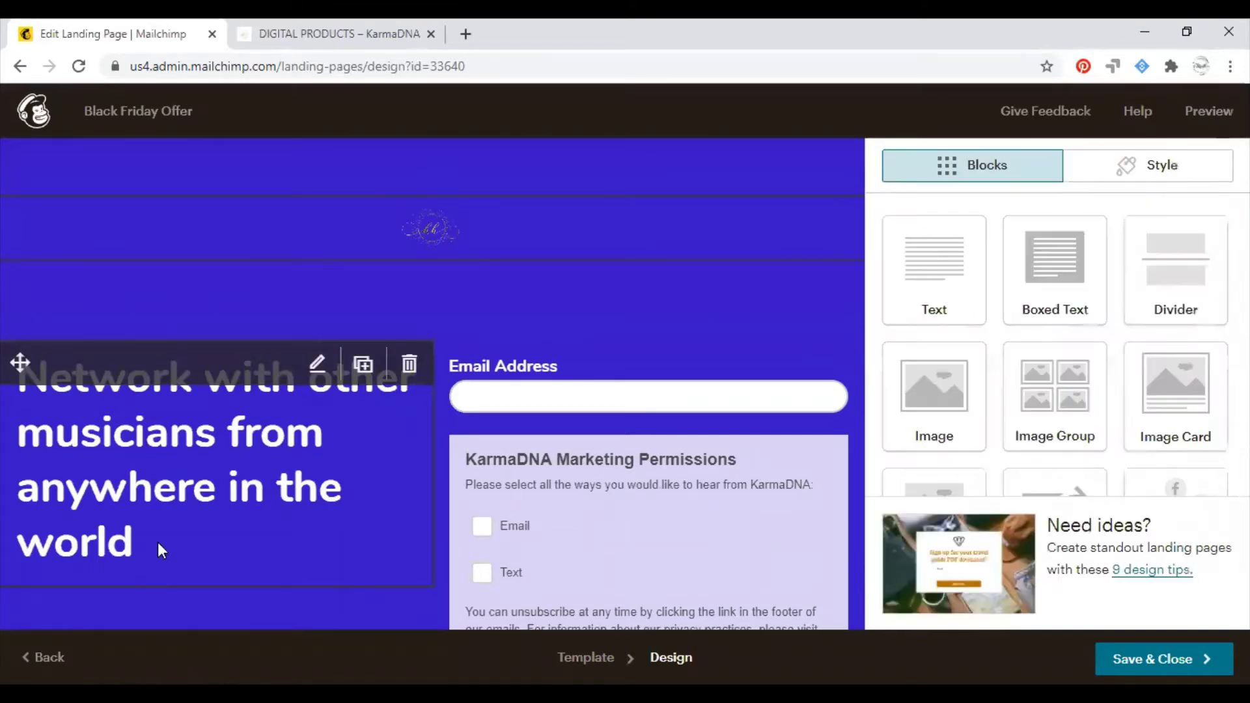
click(179, 524)
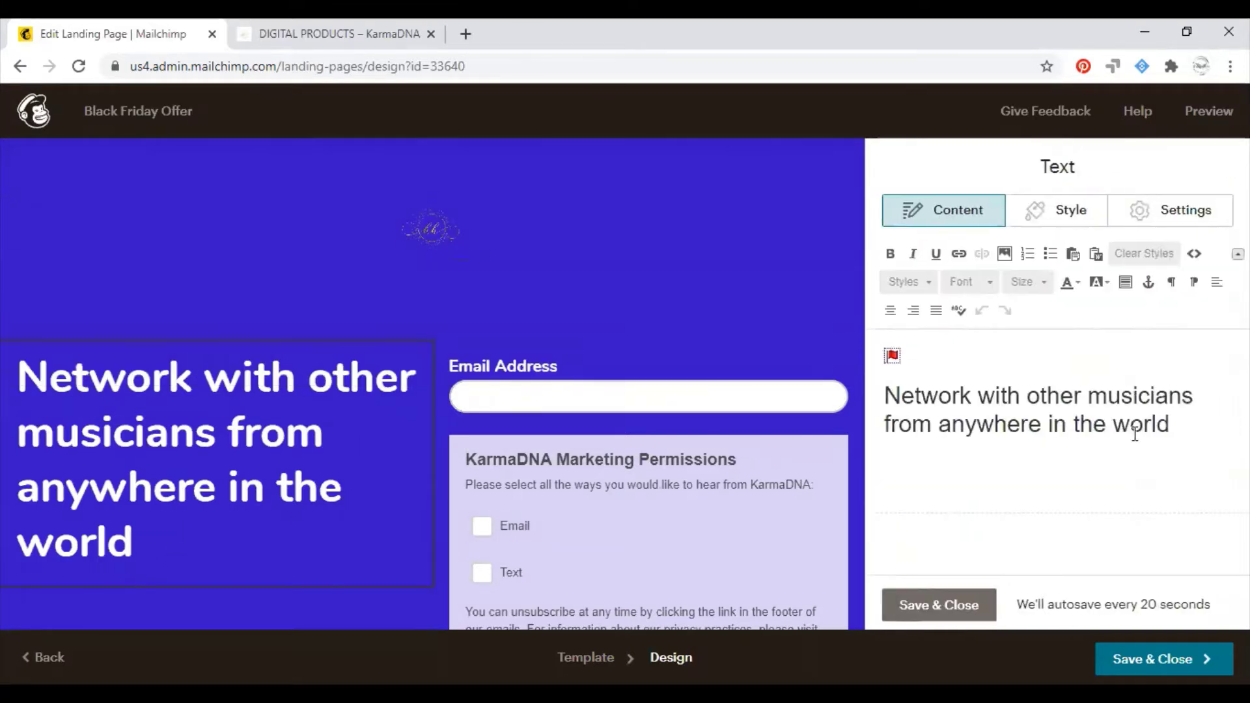
drag(1205, 423, 886, 392)
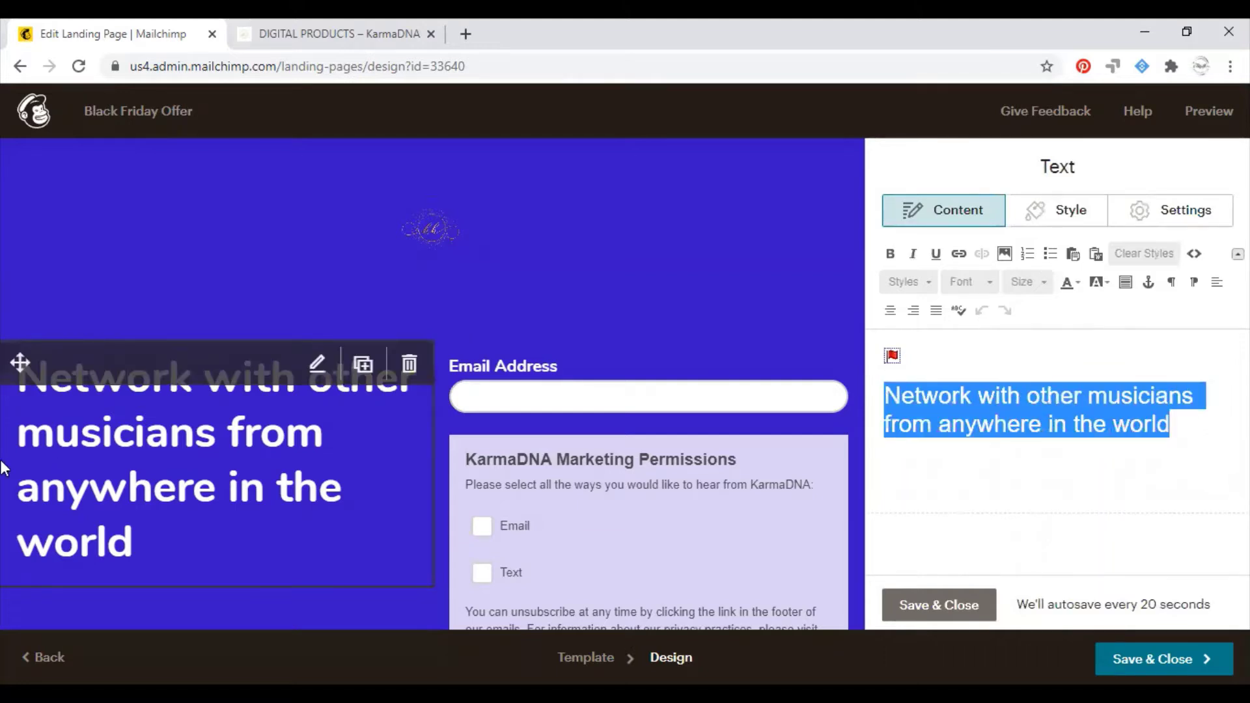
click(27, 439)
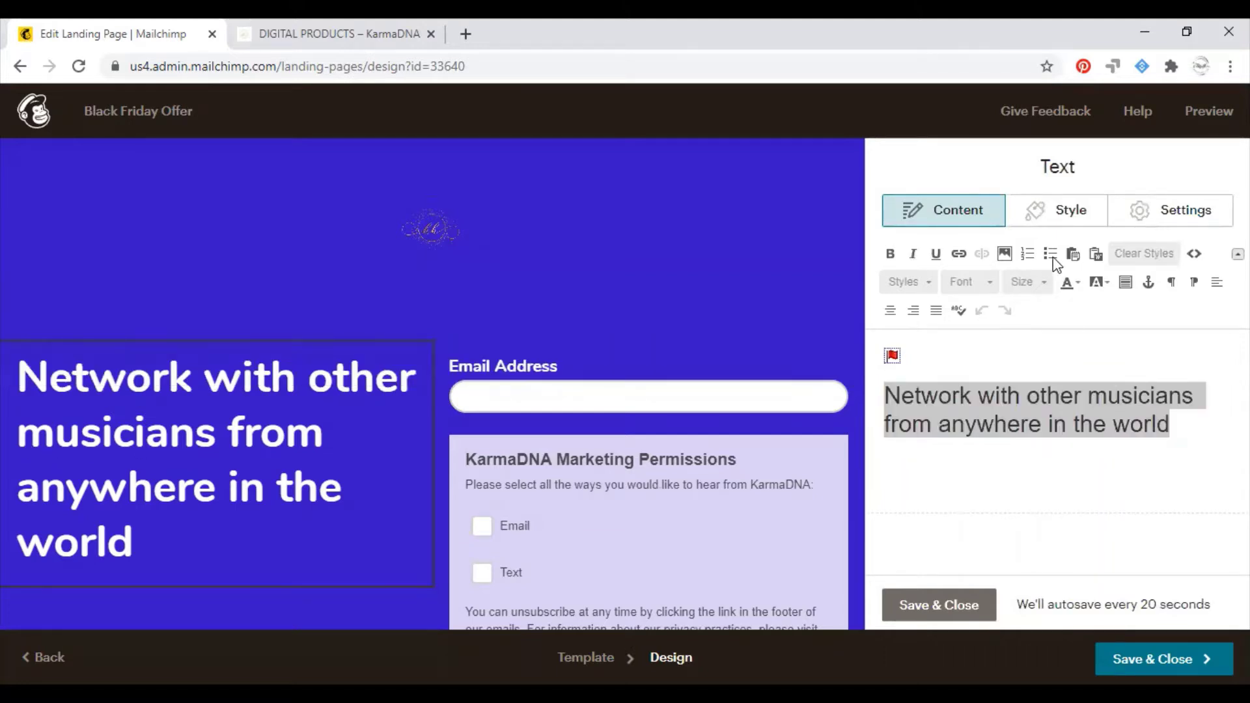
drag(1191, 430, 778, 399)
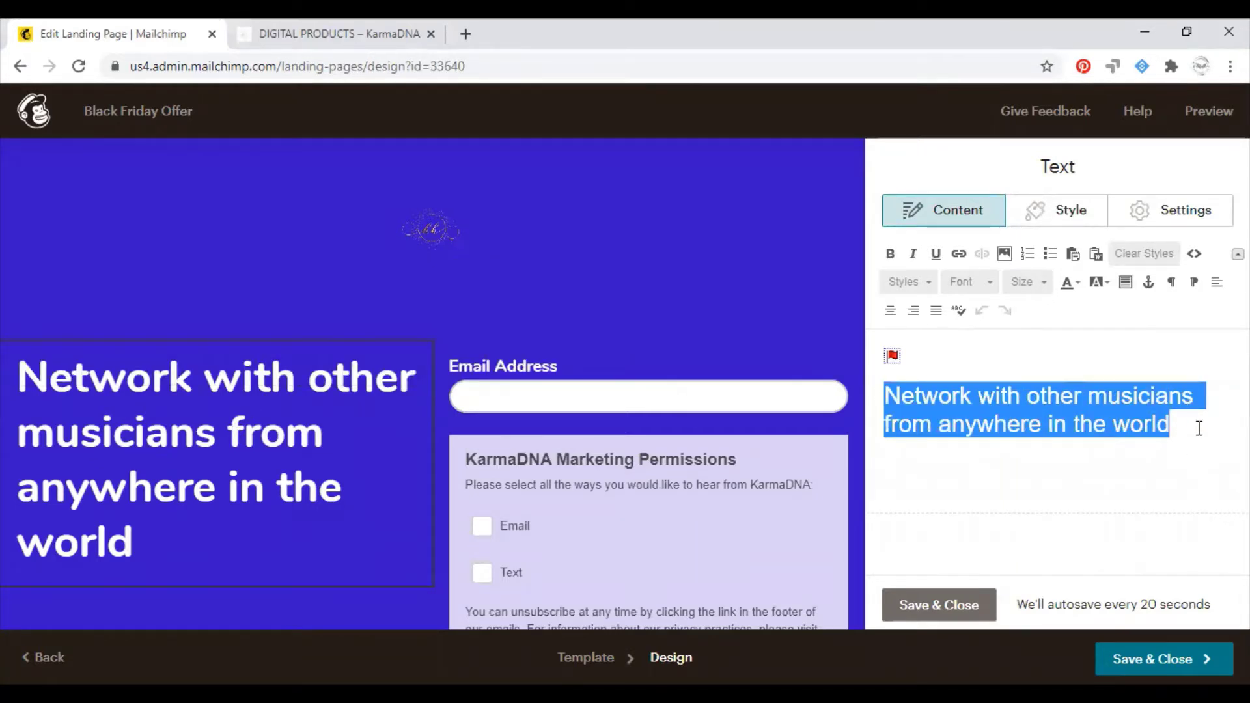
text(Sign upto)
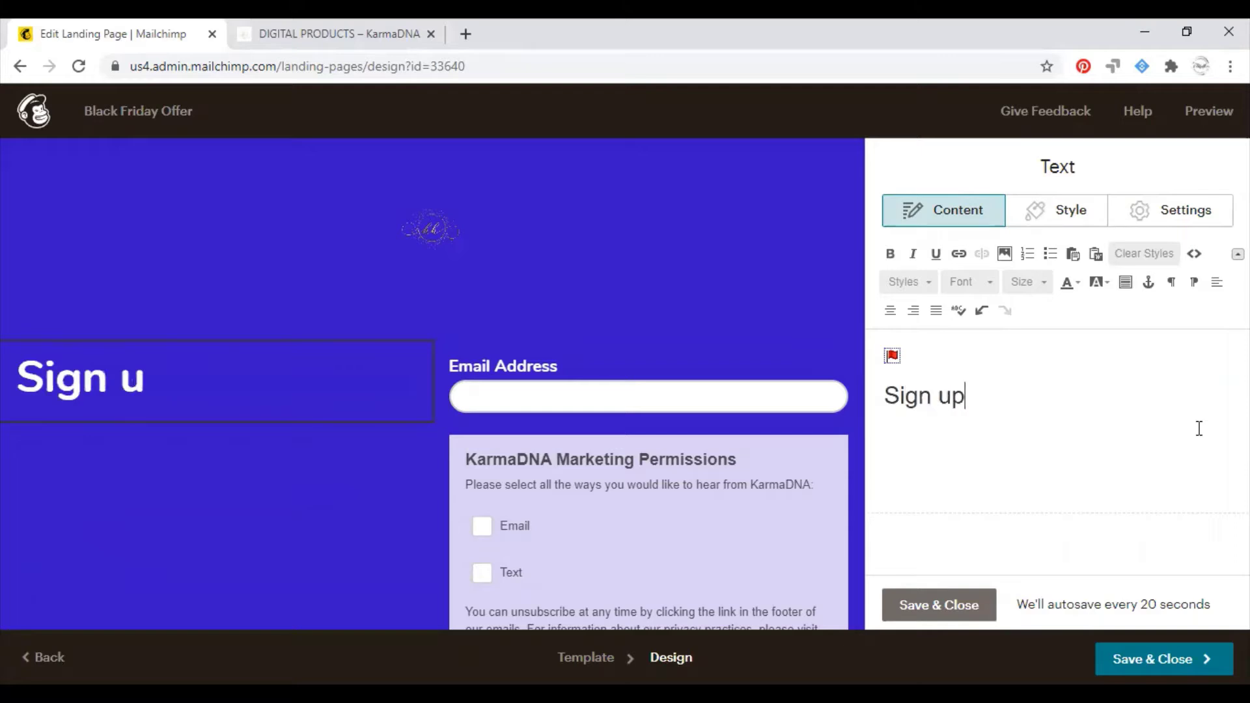
key(BackSpace)
key(BackSpace)
text(o receiev)
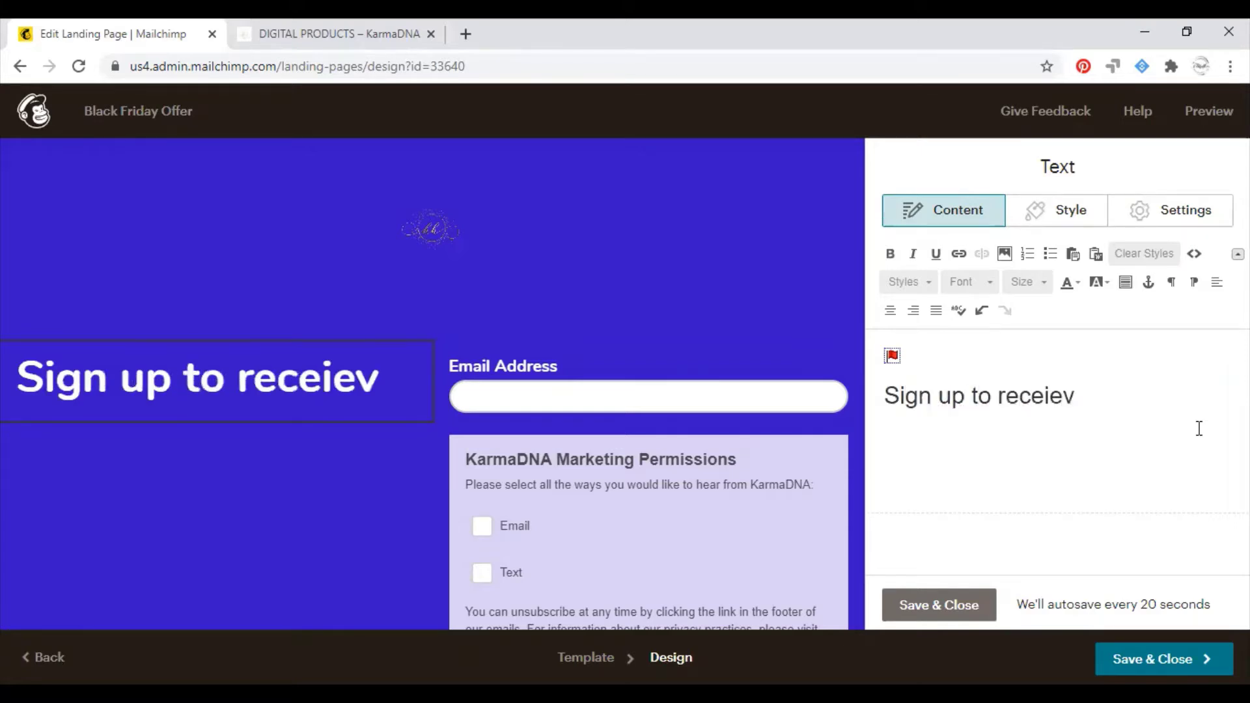
key(BackSpace)
key(BackSpace)
key(BackSpace)
key(BackSpace)
text(ieve)
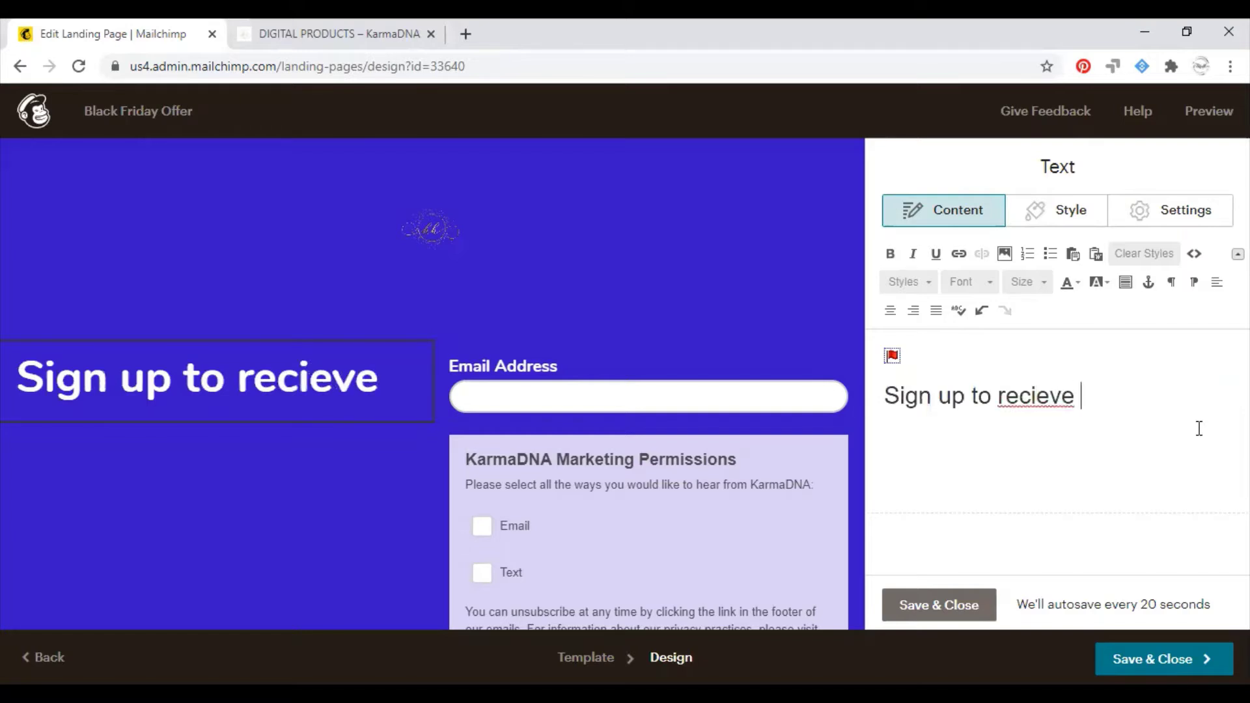
key(BackSpace)
key(BackSpace)
key(BackSpace)
key(BackSpace)
key(BackSpace)
text(ei)
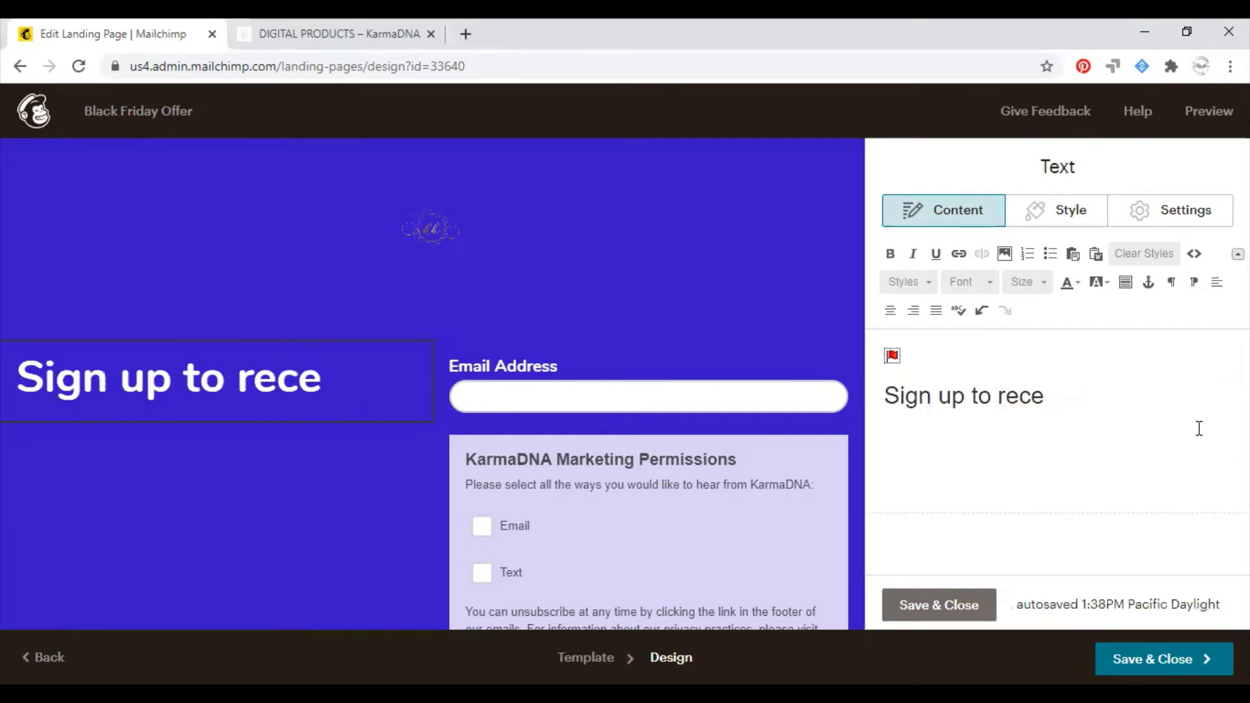
text(ve )
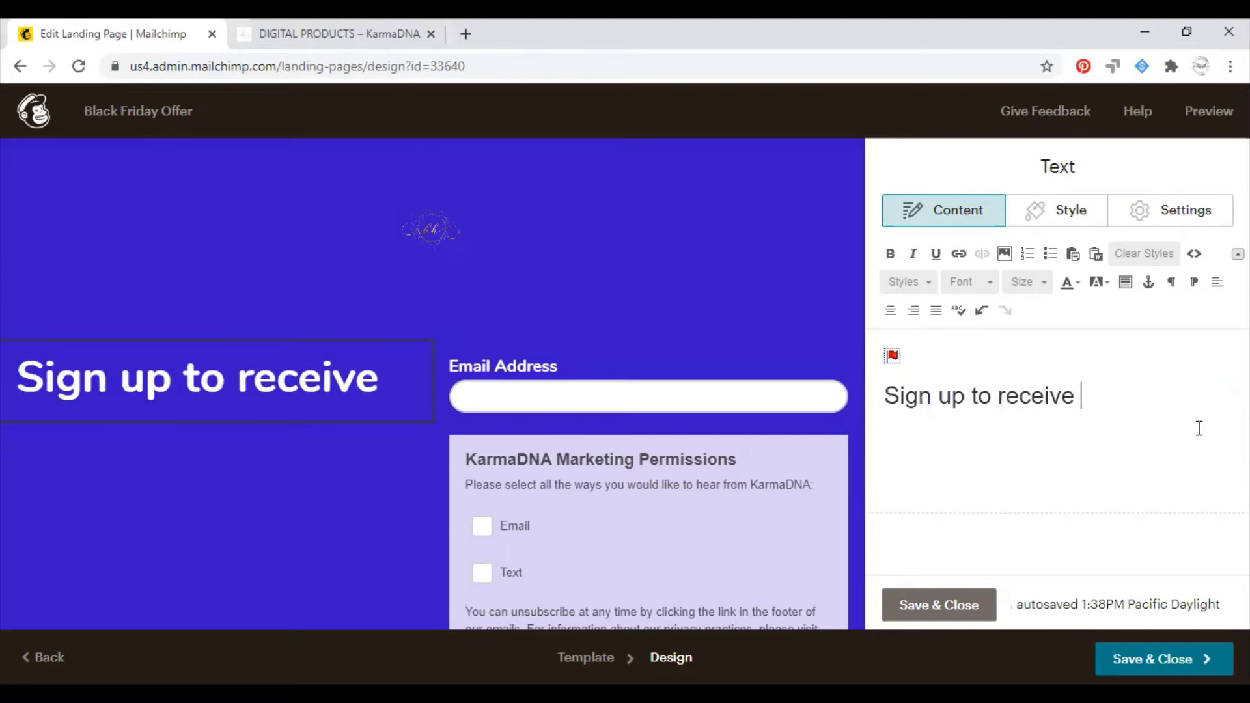
text(a Free)
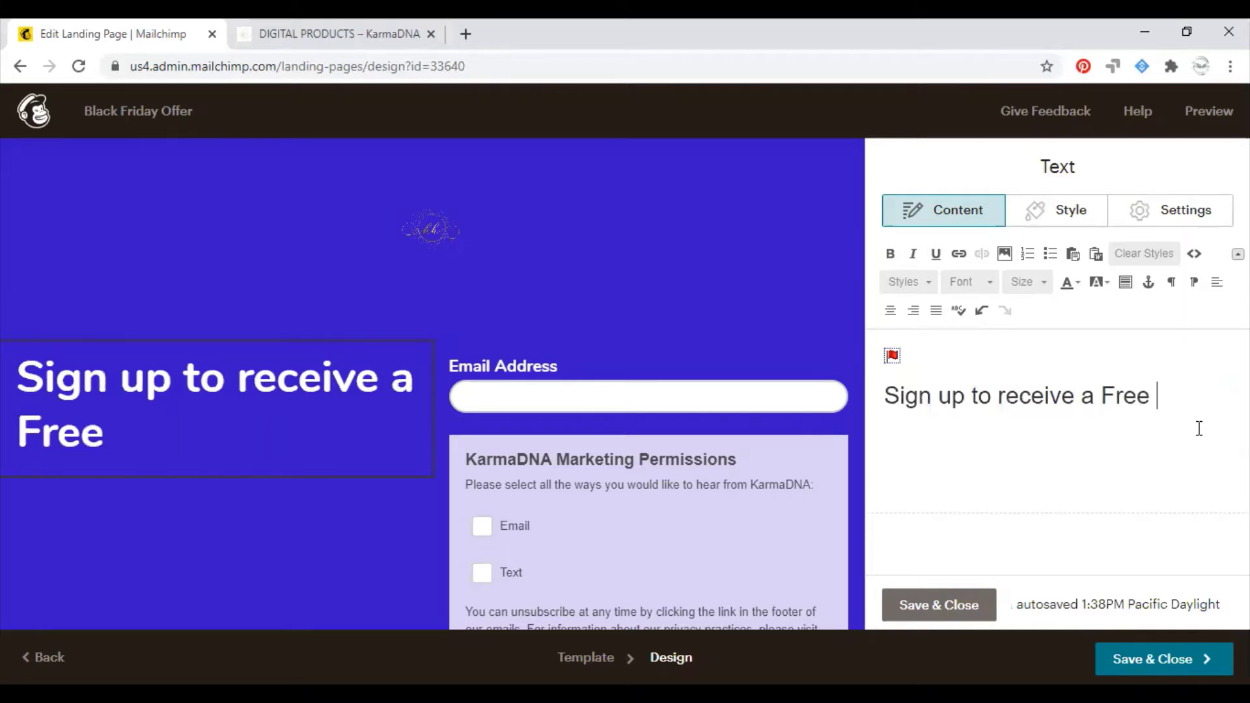
text(Sel)
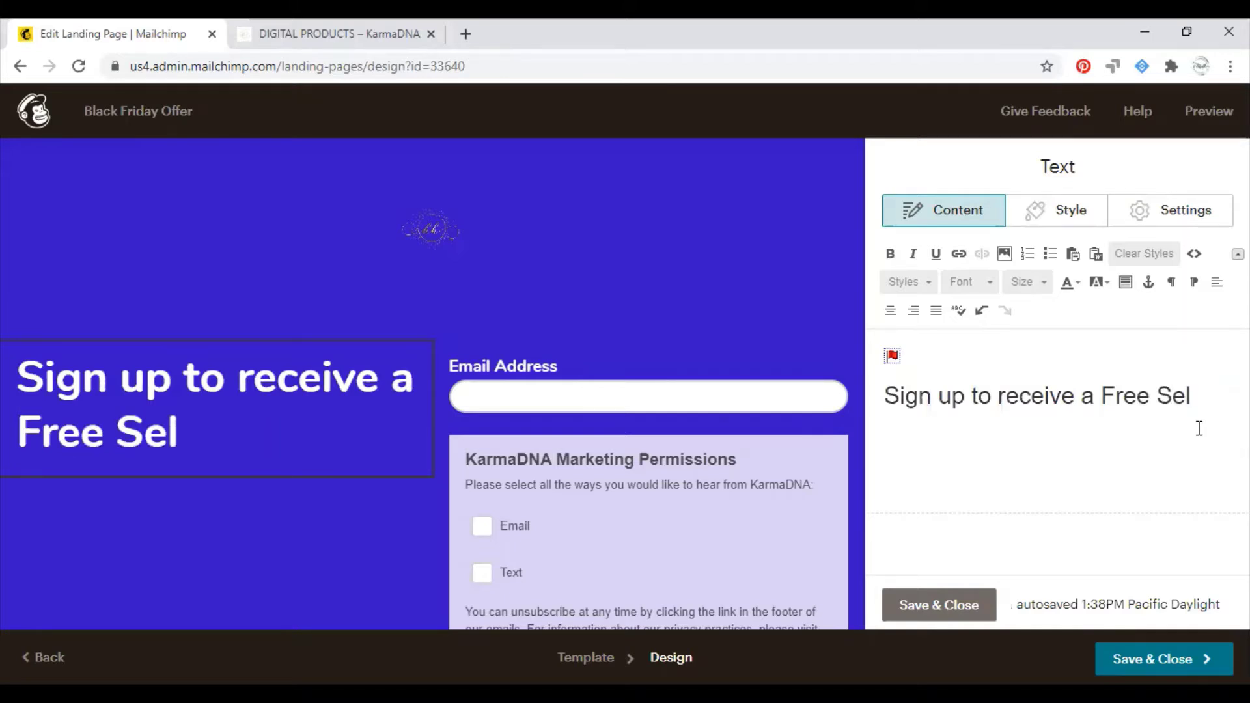
text(fcare )
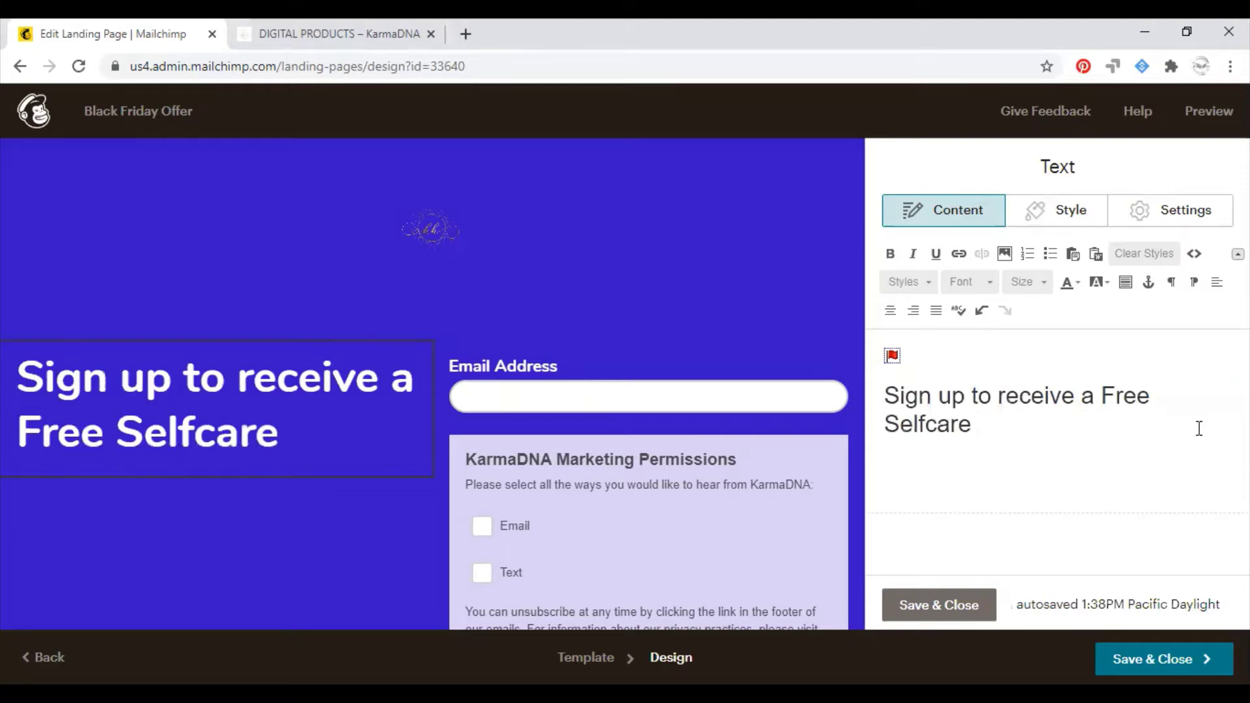
text(Journal)
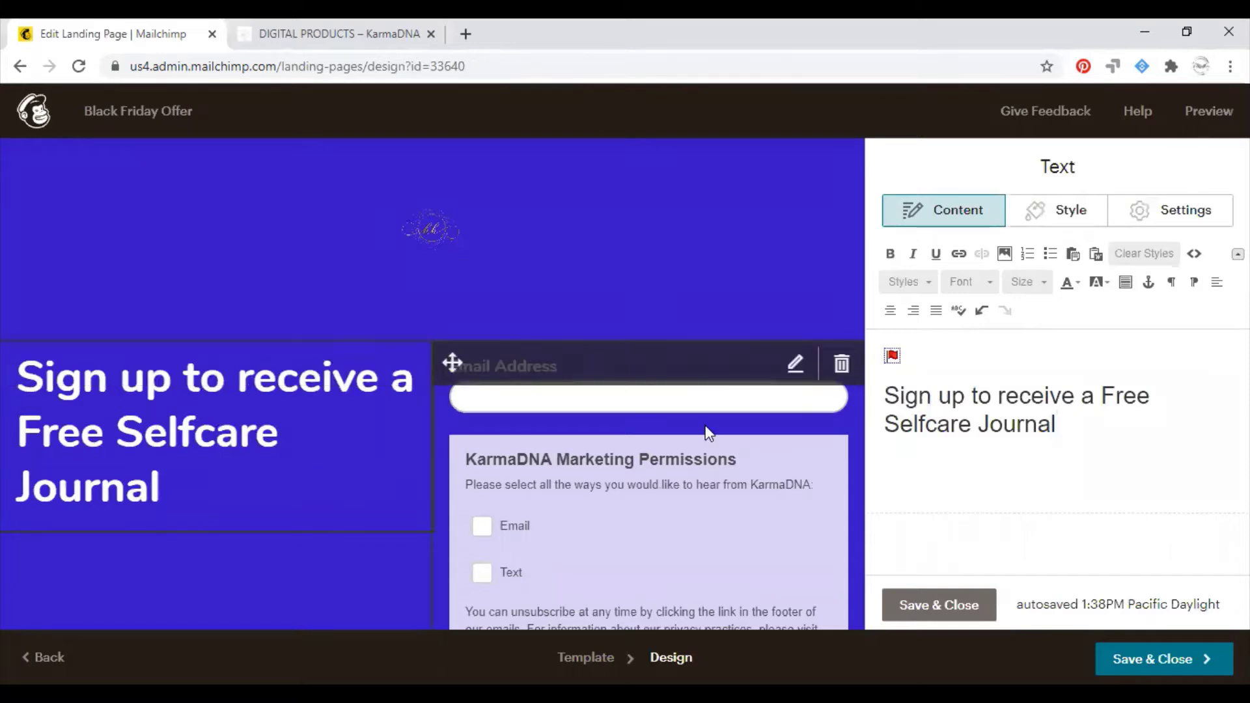
Step: Add a First Name field to the signup form and make it required
click(654, 362)
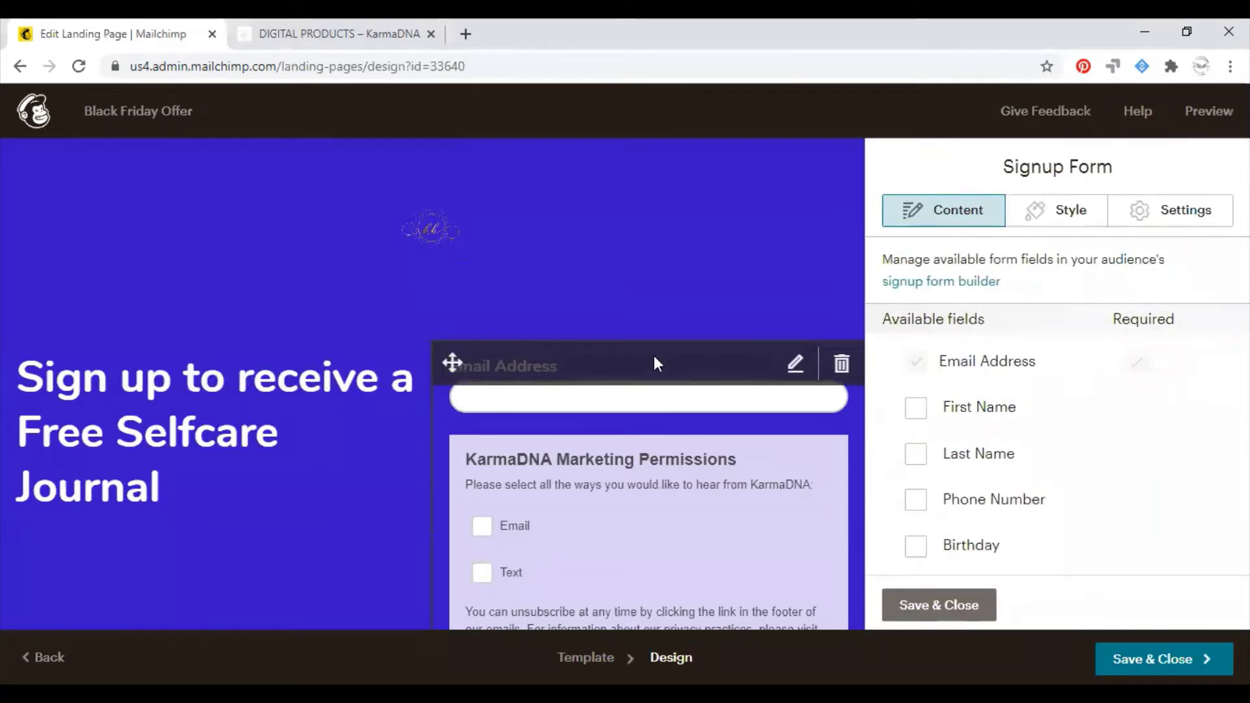
scroll(653, 357, down, 3)
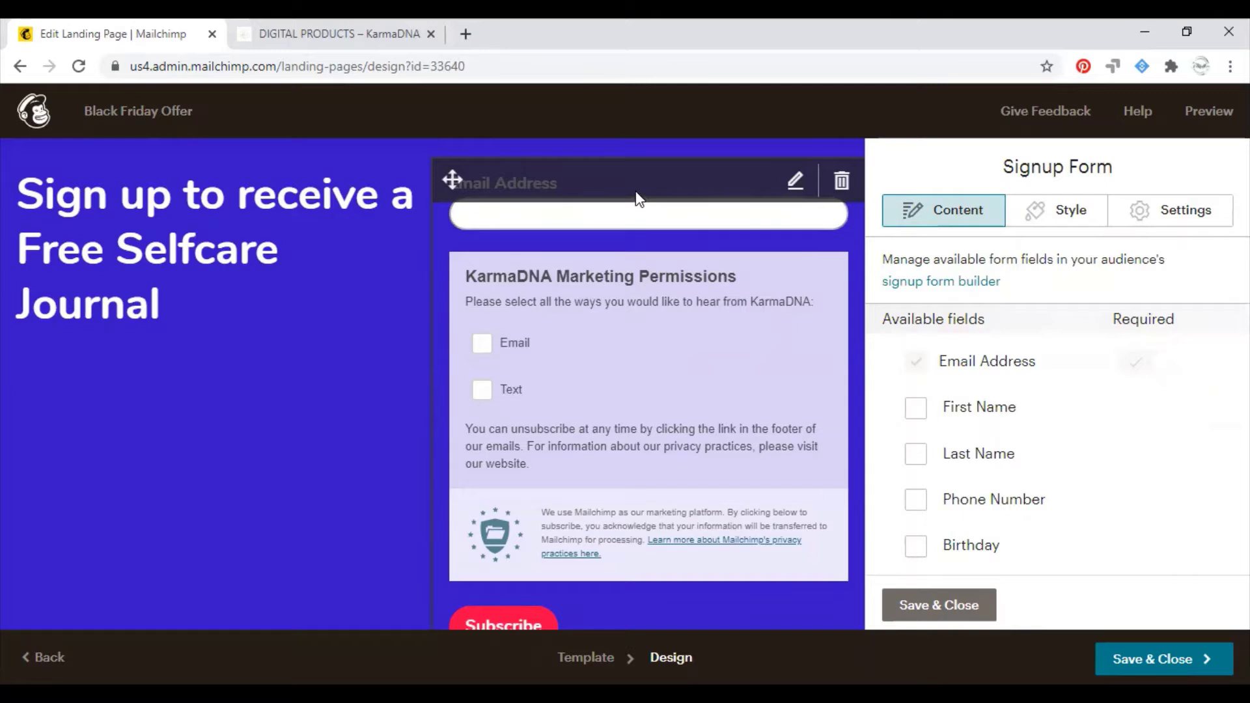
click(639, 221)
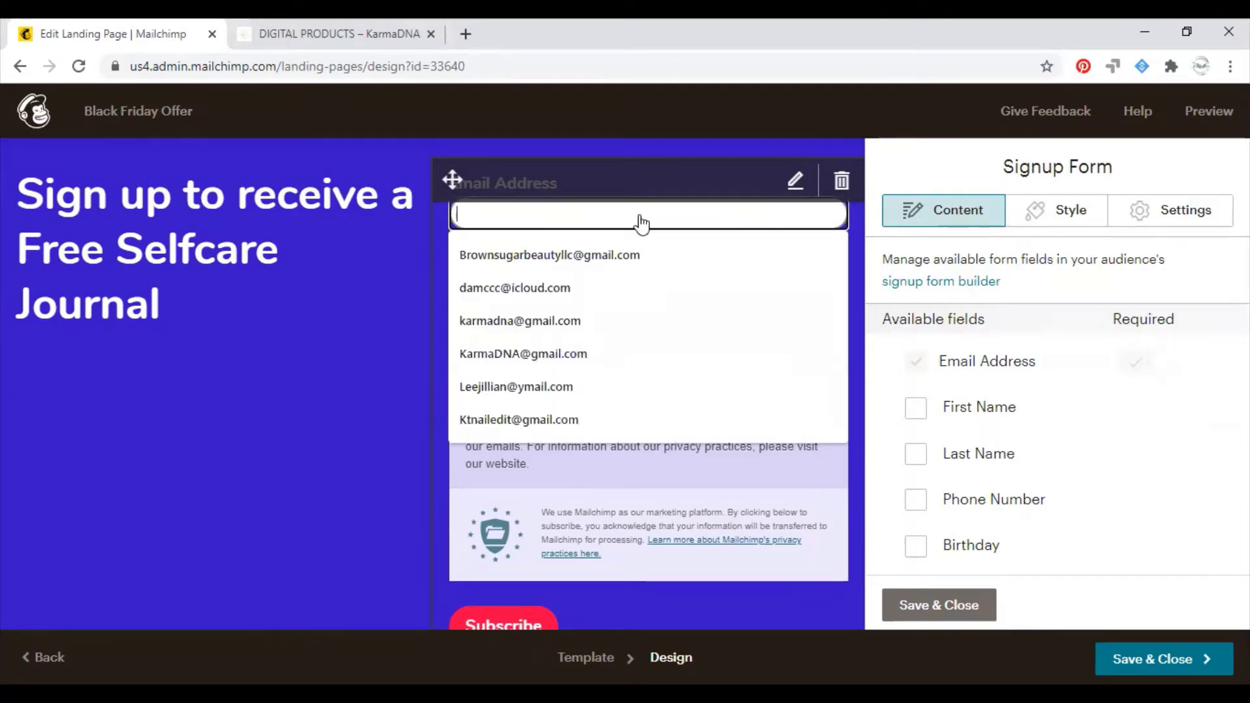
click(438, 356)
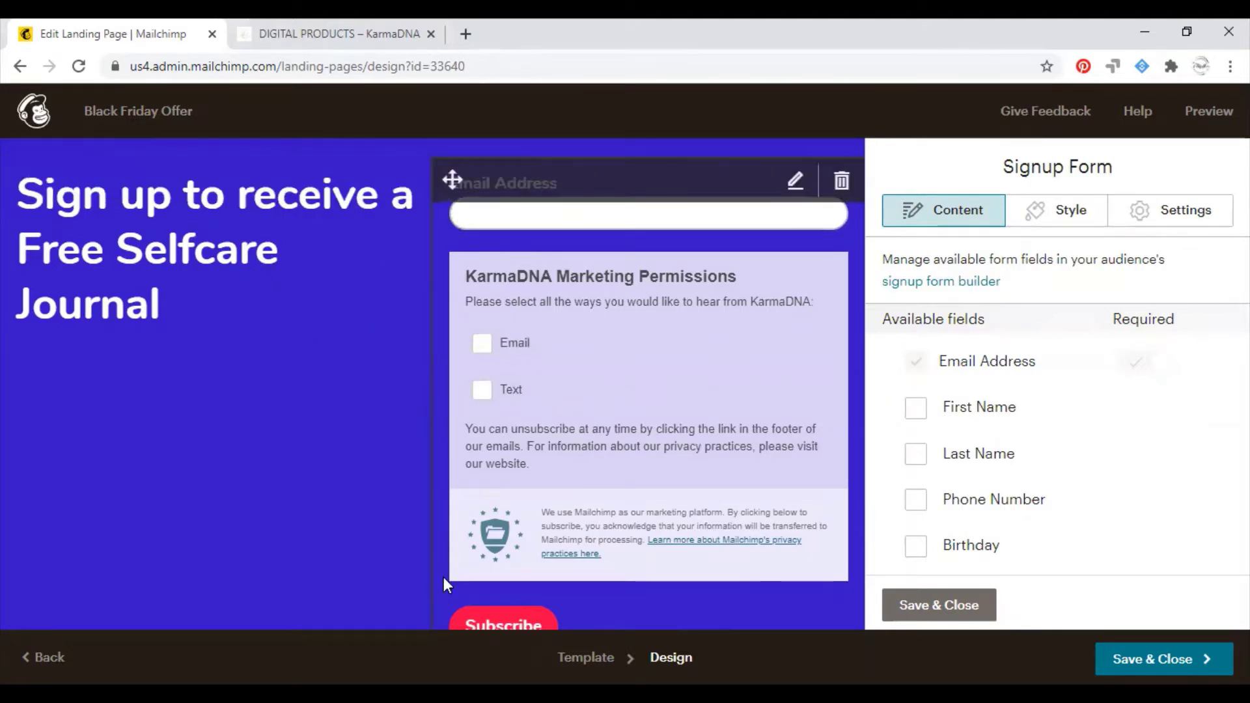
click(578, 229)
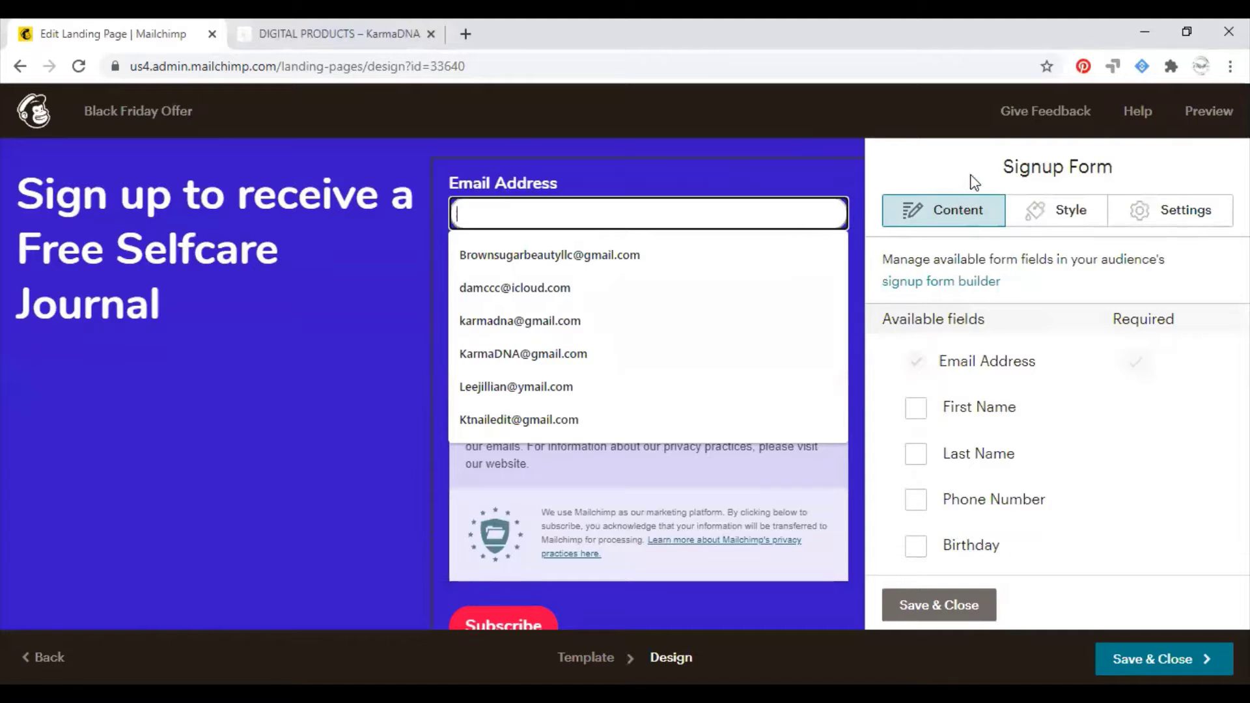
click(1191, 183)
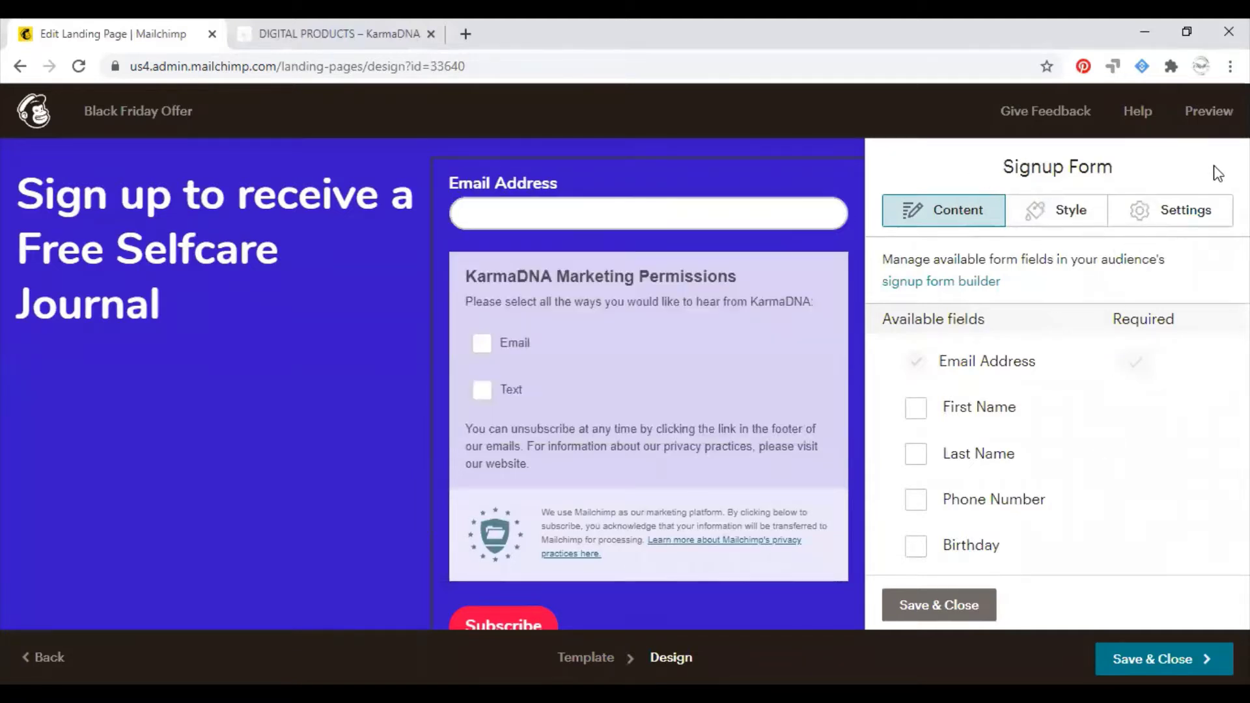
click(916, 409)
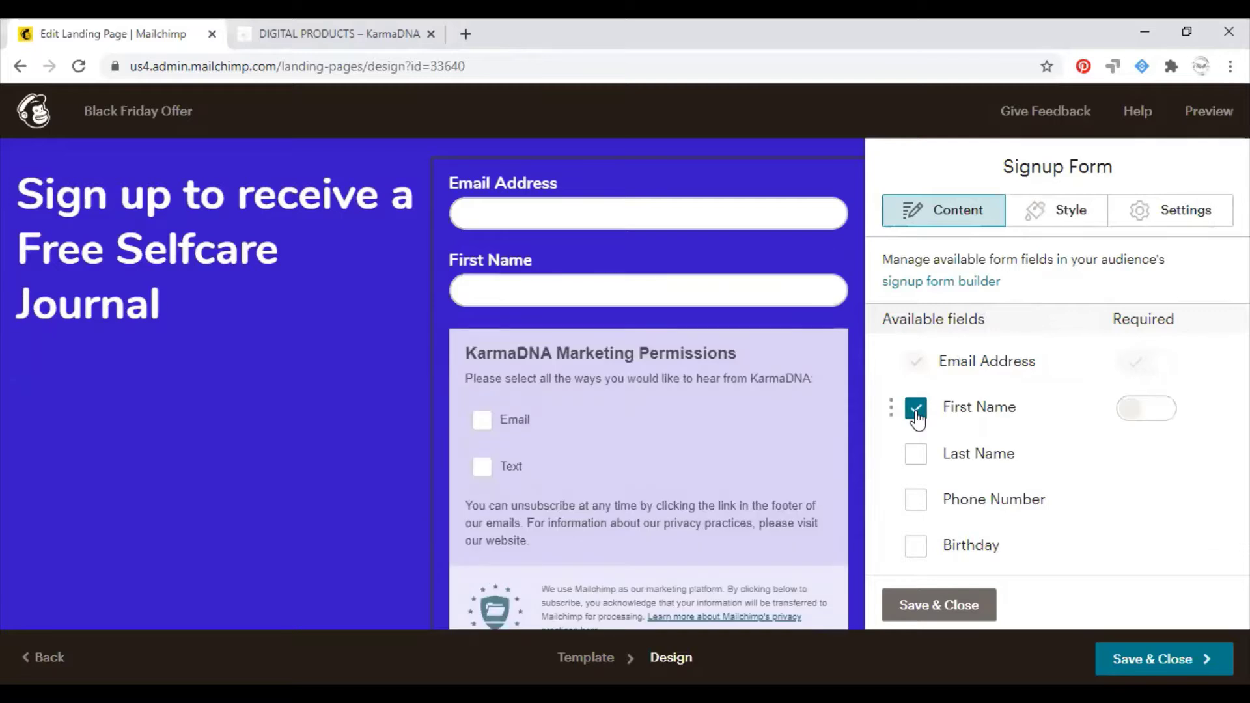
click(1168, 426)
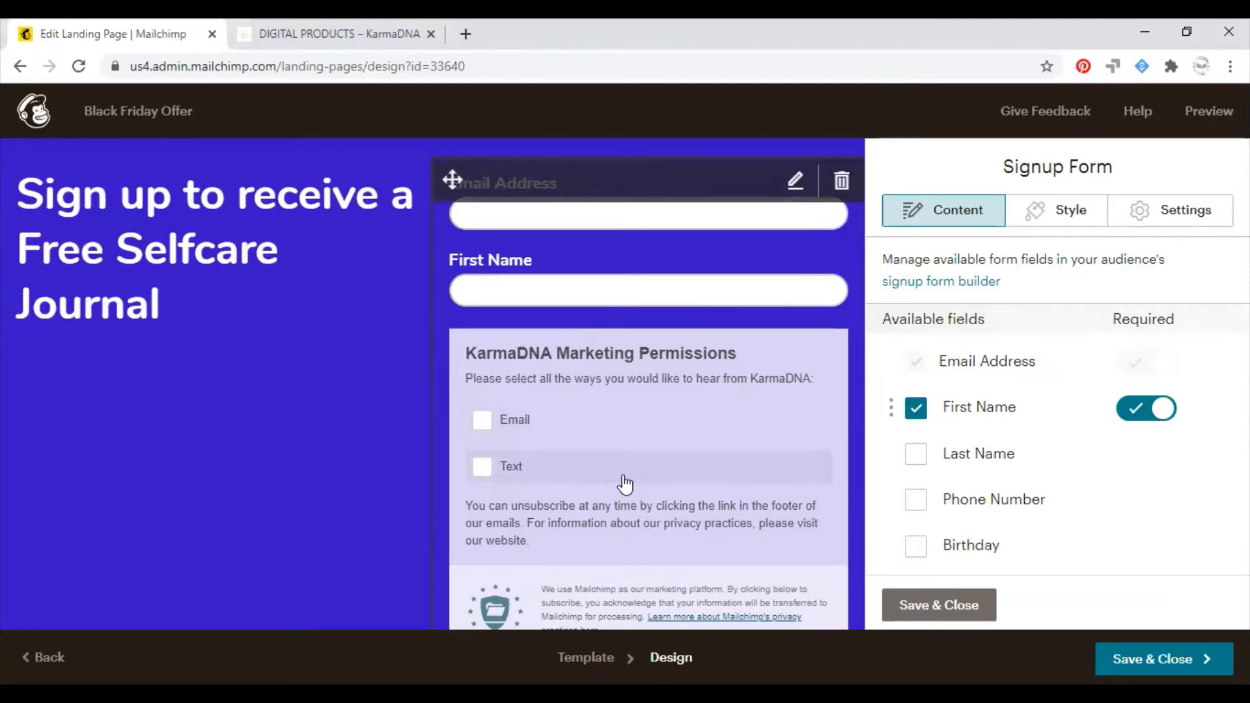
Step: Try adding the Phone Number field to the signup form, and remove it again
click(916, 501)
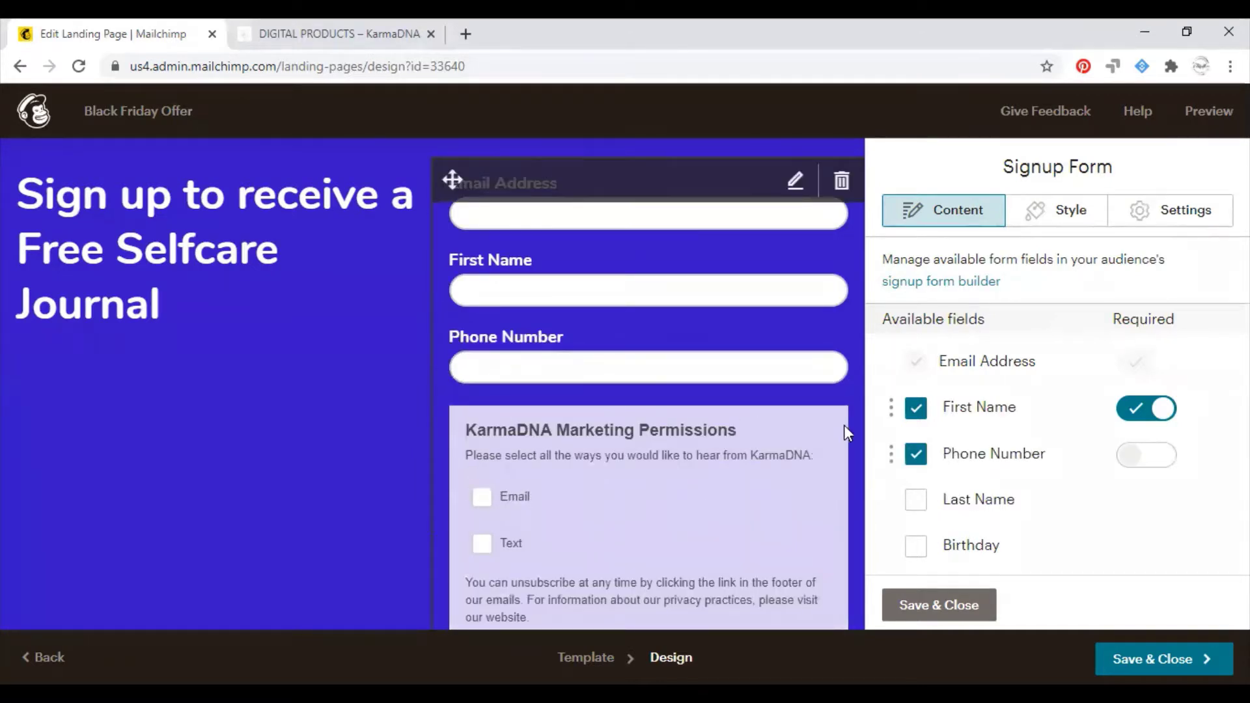
click(916, 454)
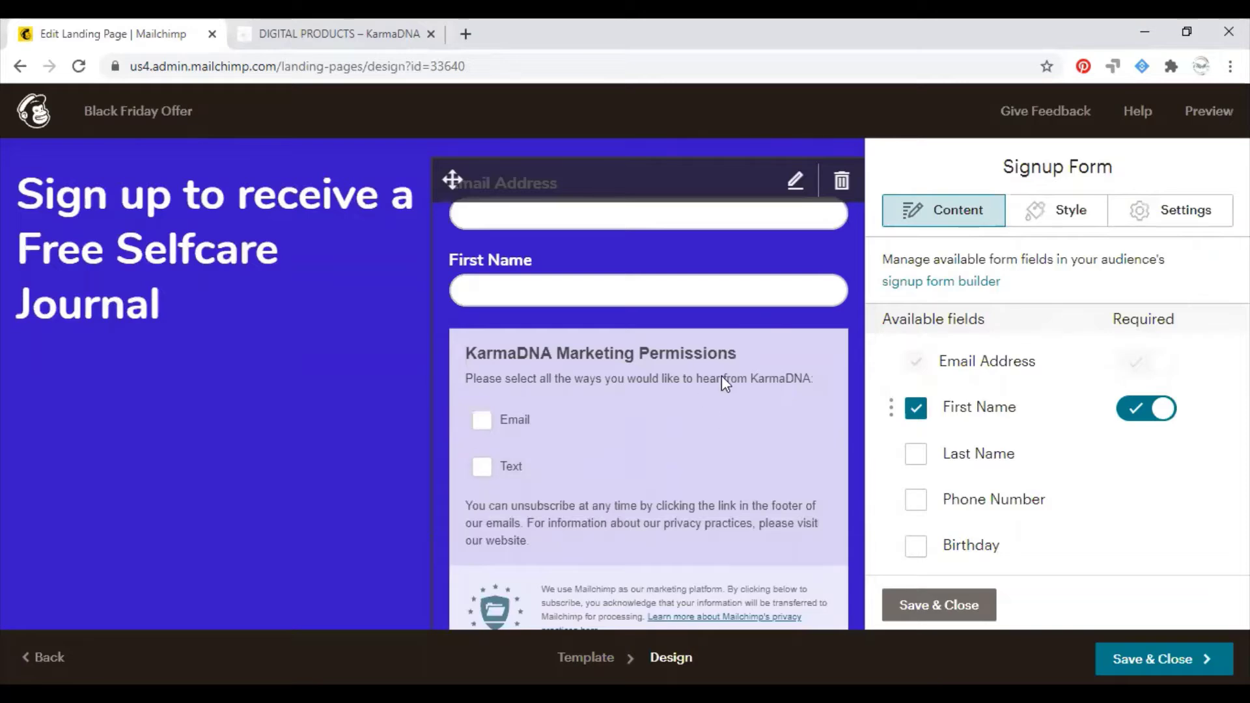
Step: Remove the Text option from the signup form's marketing permissions, leaving Email as the only contact choice
scroll(651, 456, down, 5)
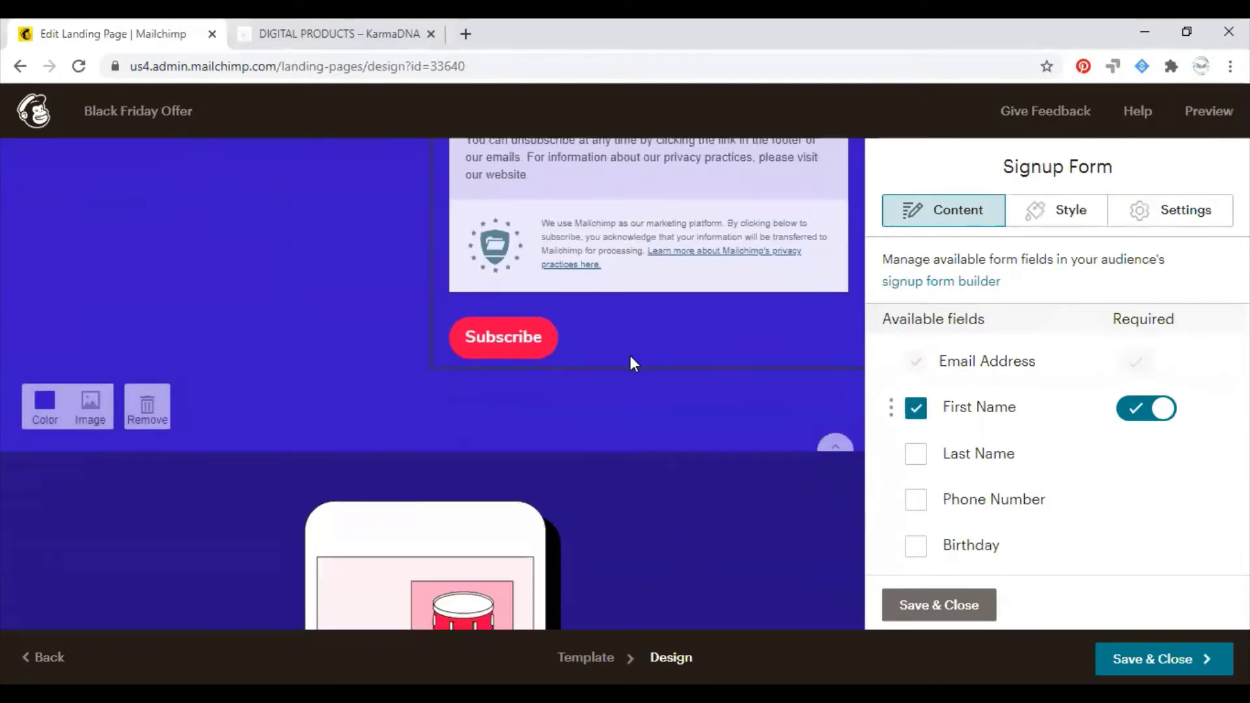
scroll(630, 362, up, 4)
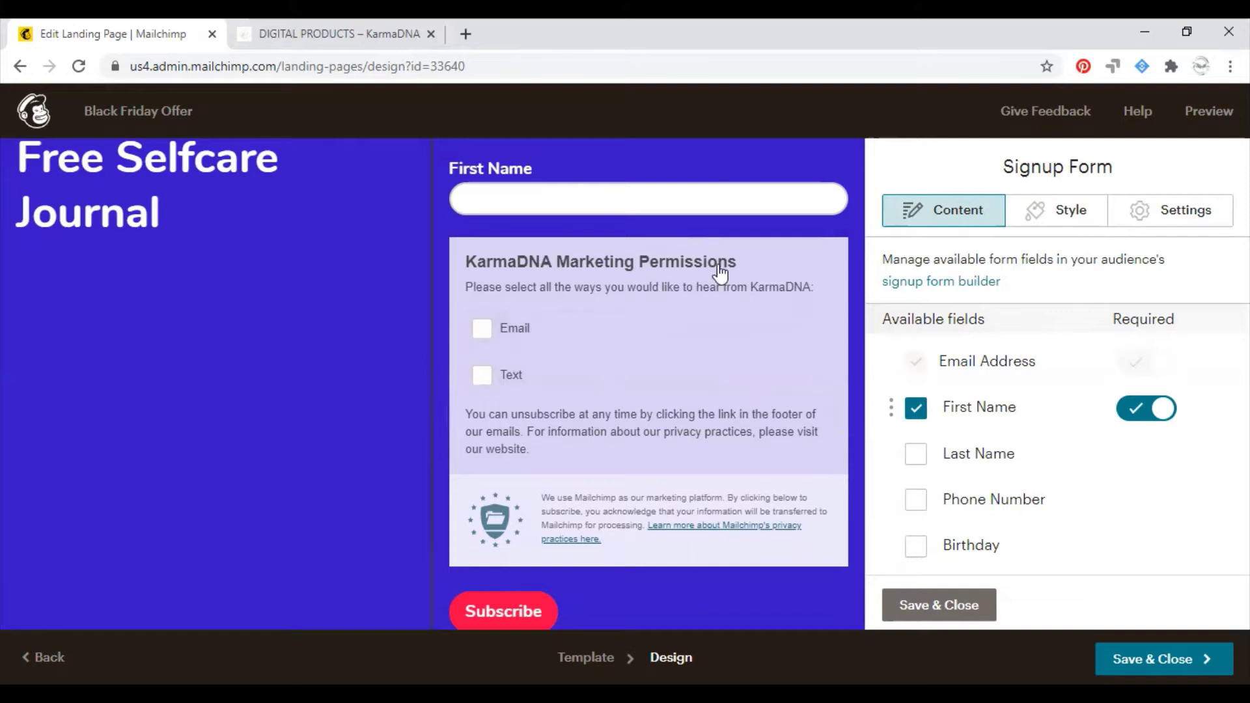
scroll(1108, 321, down, 8)
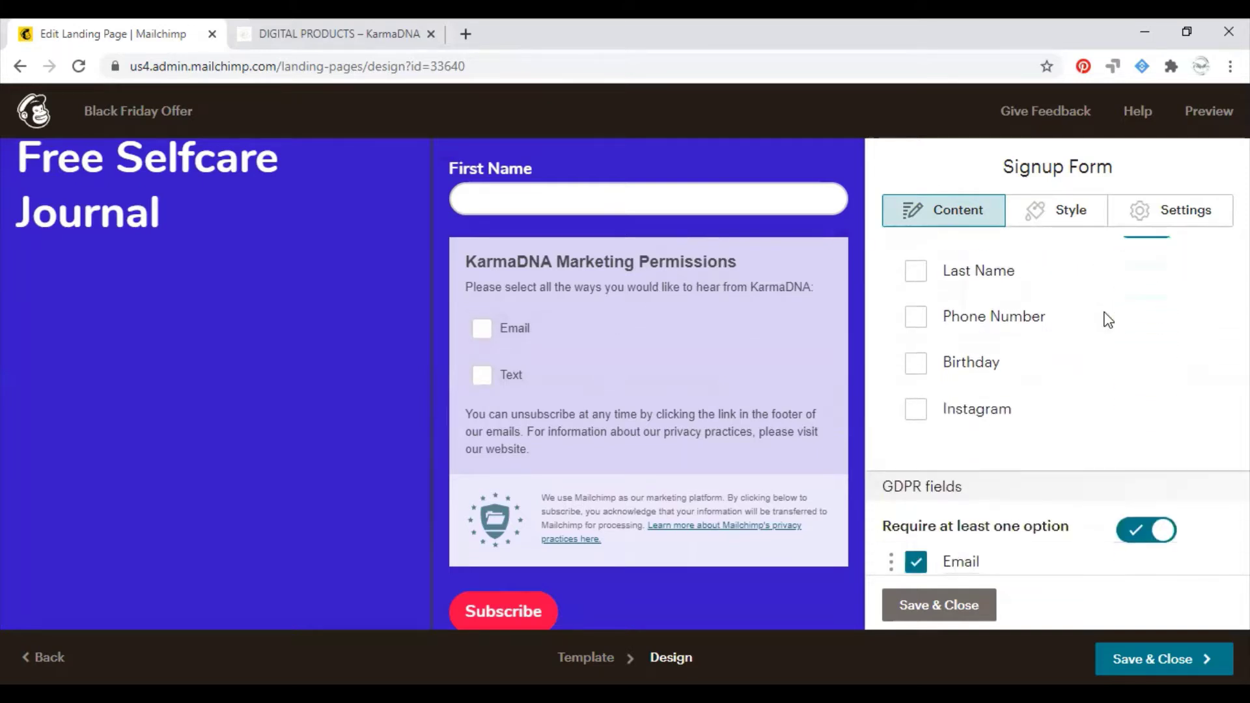
scroll(1108, 321, up, 2)
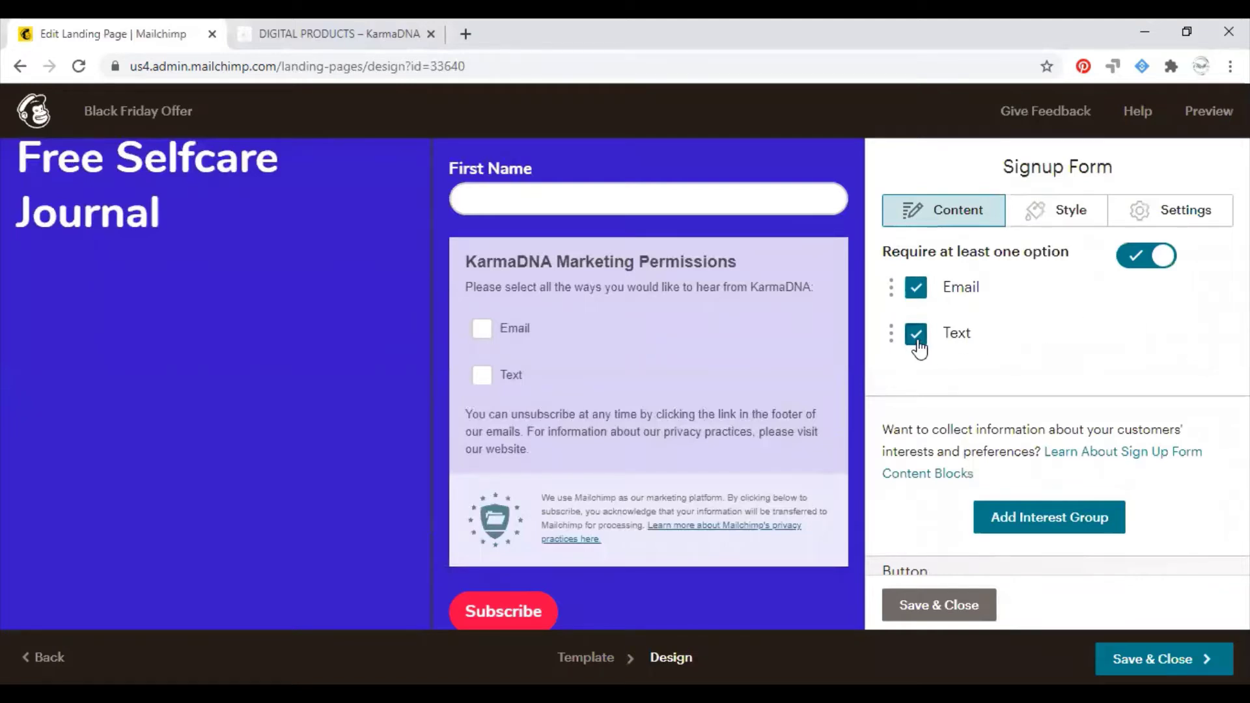
click(916, 335)
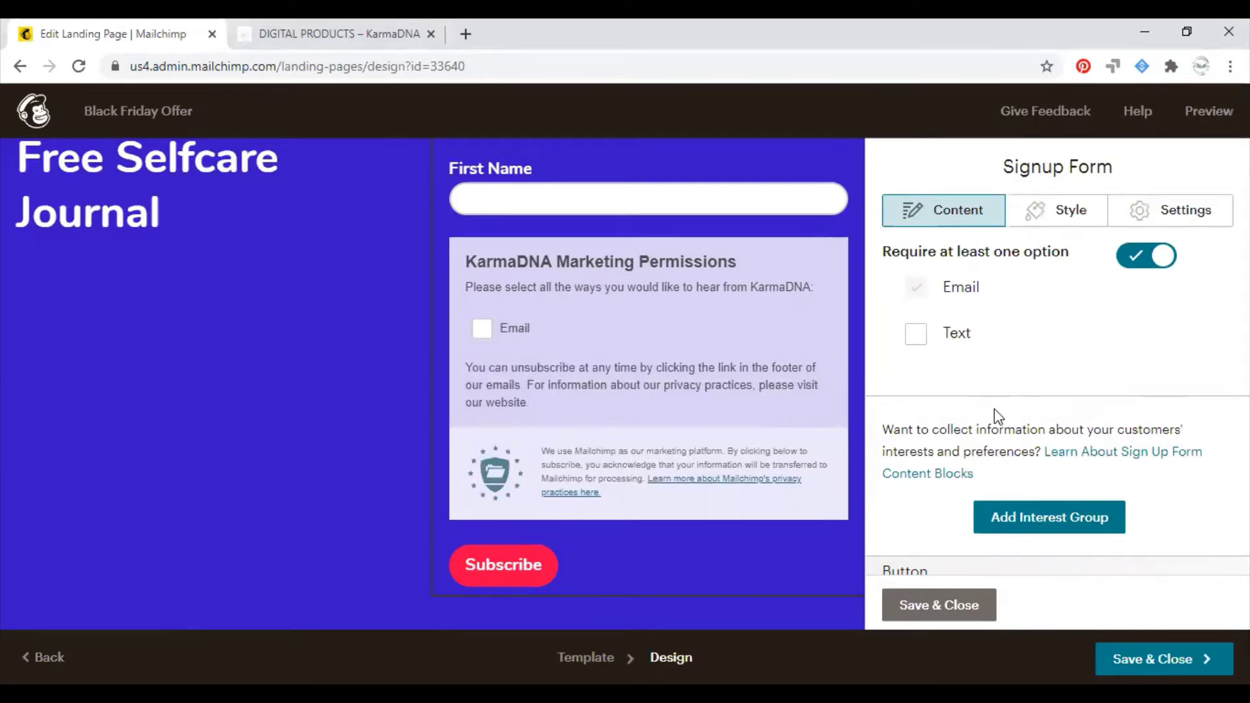
Step: Change the signup form's button text to "Sign up"
scroll(994, 409, down, 4)
scroll(778, 396, down, 2)
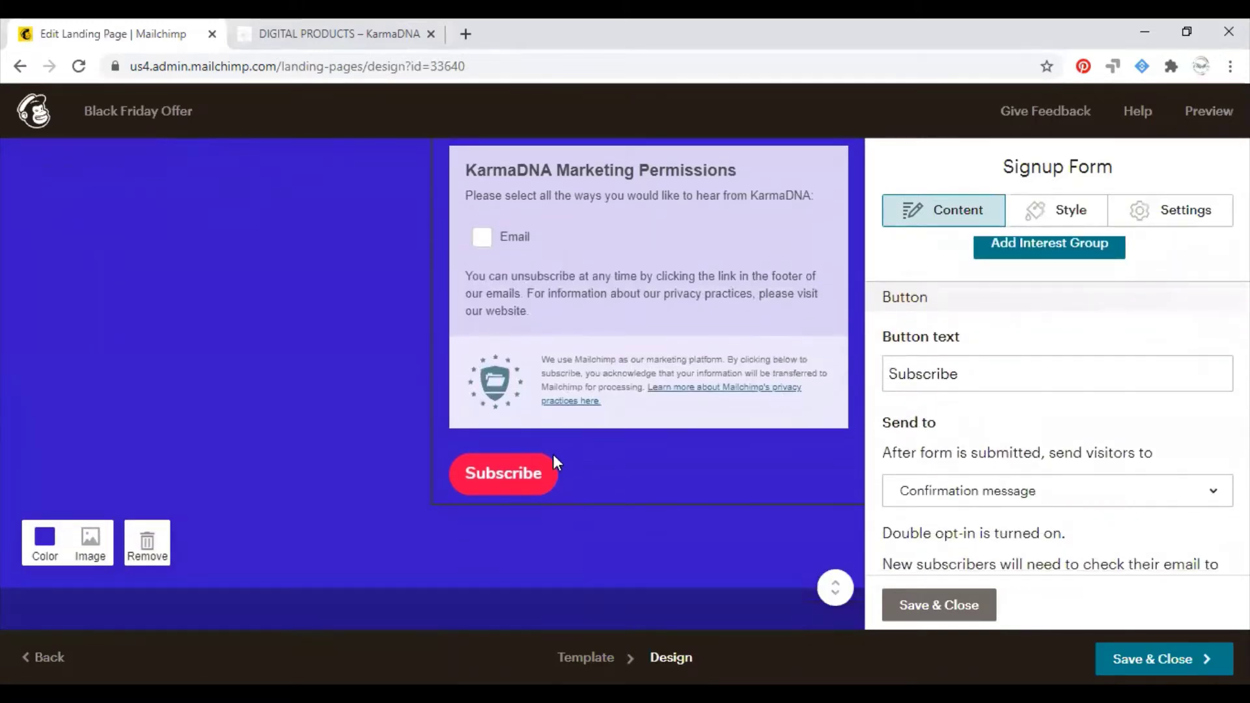
scroll(1022, 340, down, 3)
scroll(1022, 340, up, 3)
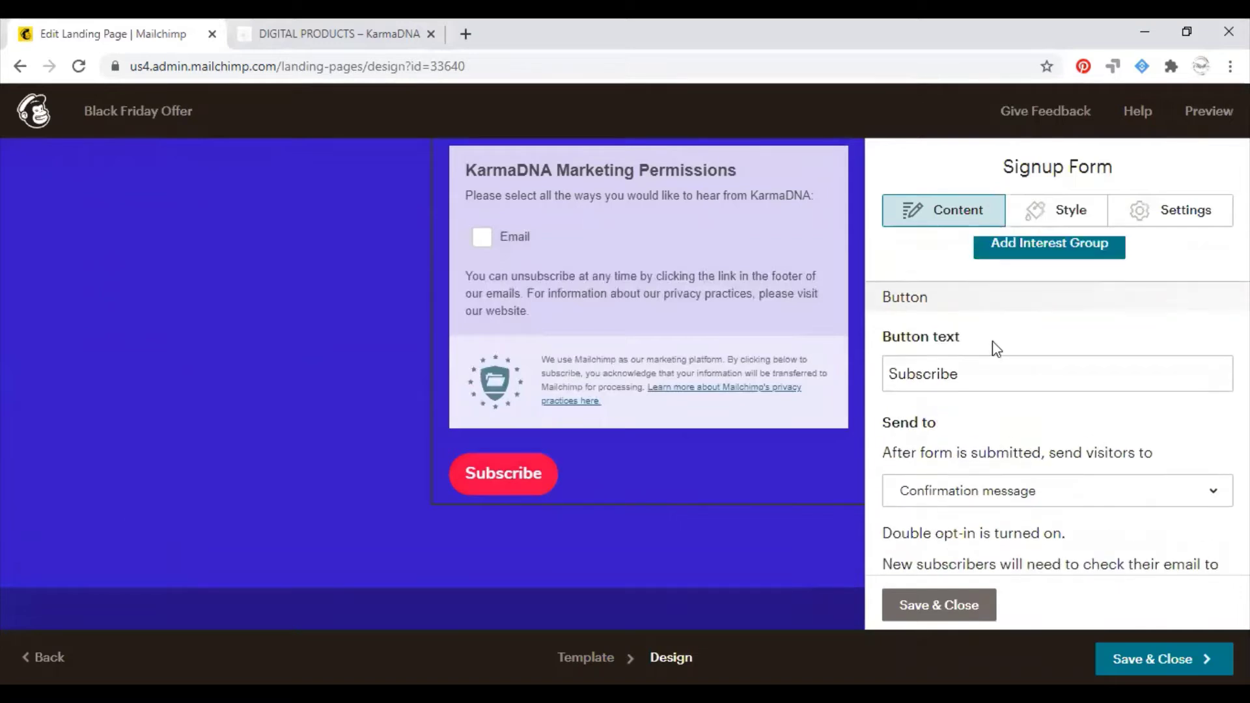
click(977, 373)
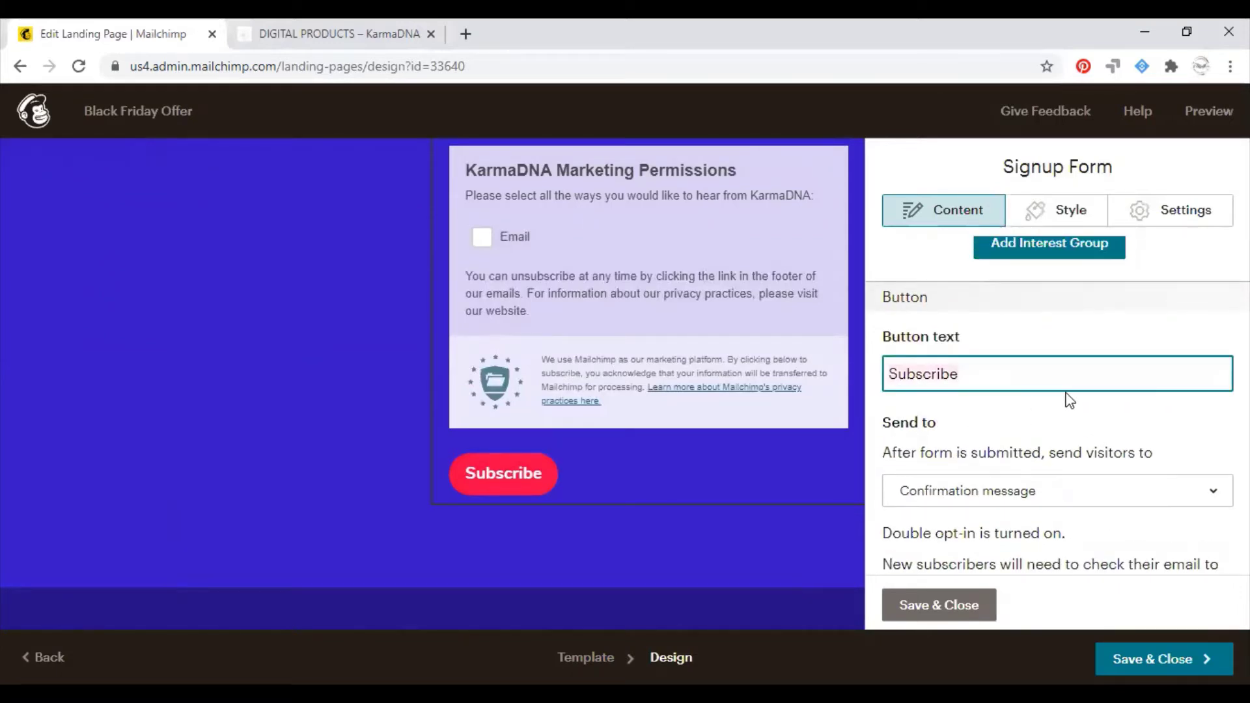
key(ctrl+a)
text(Si)
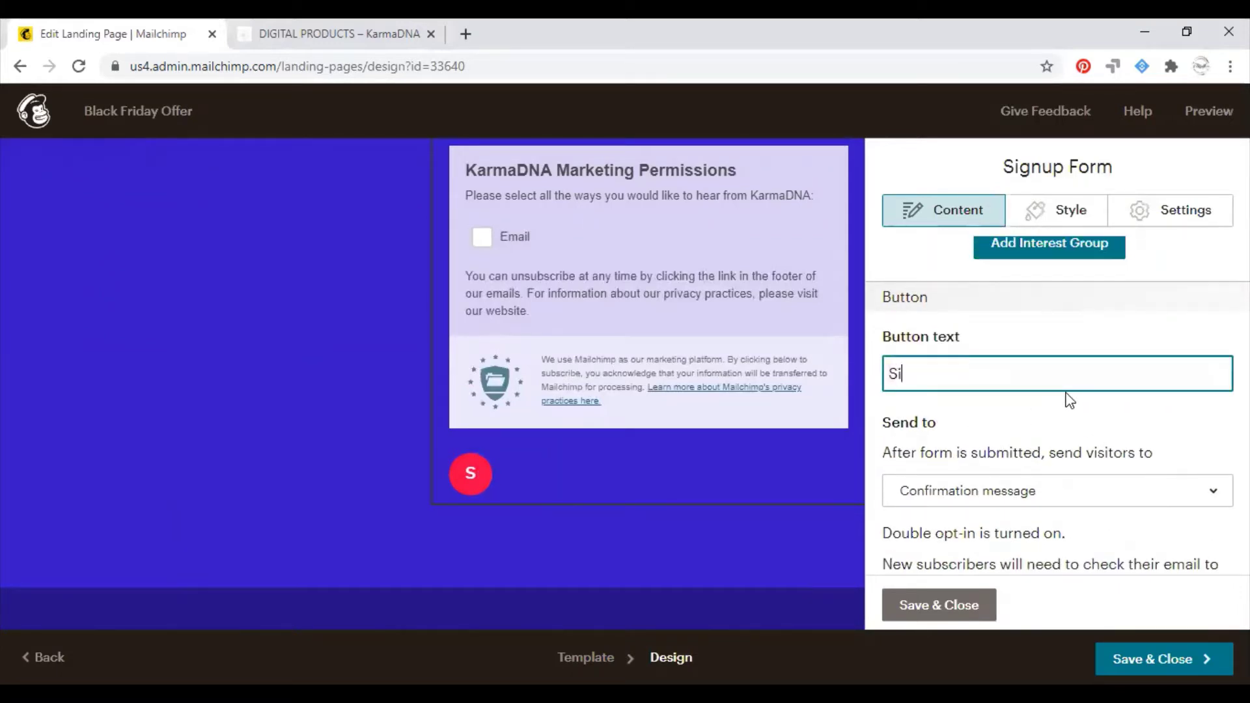
text(gn up)
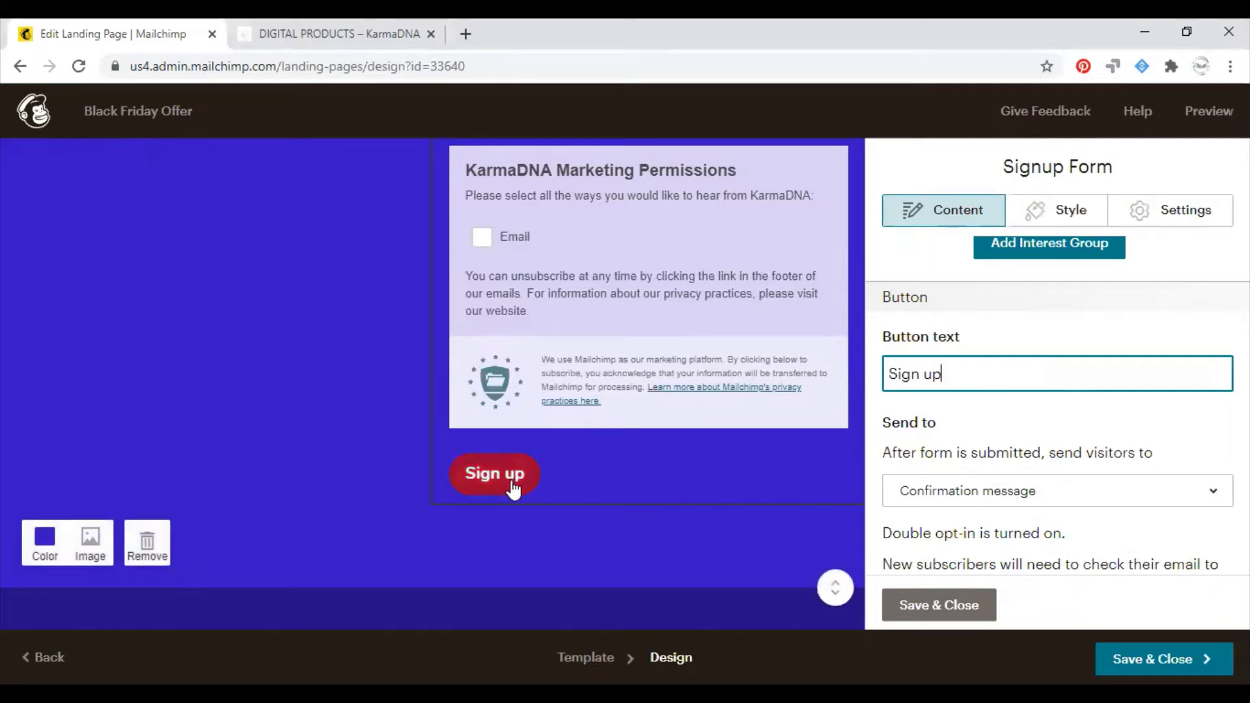
Step: Choose Confirmation message as the place visitors are sent after submitting the signup form
scroll(1130, 483, down, 2)
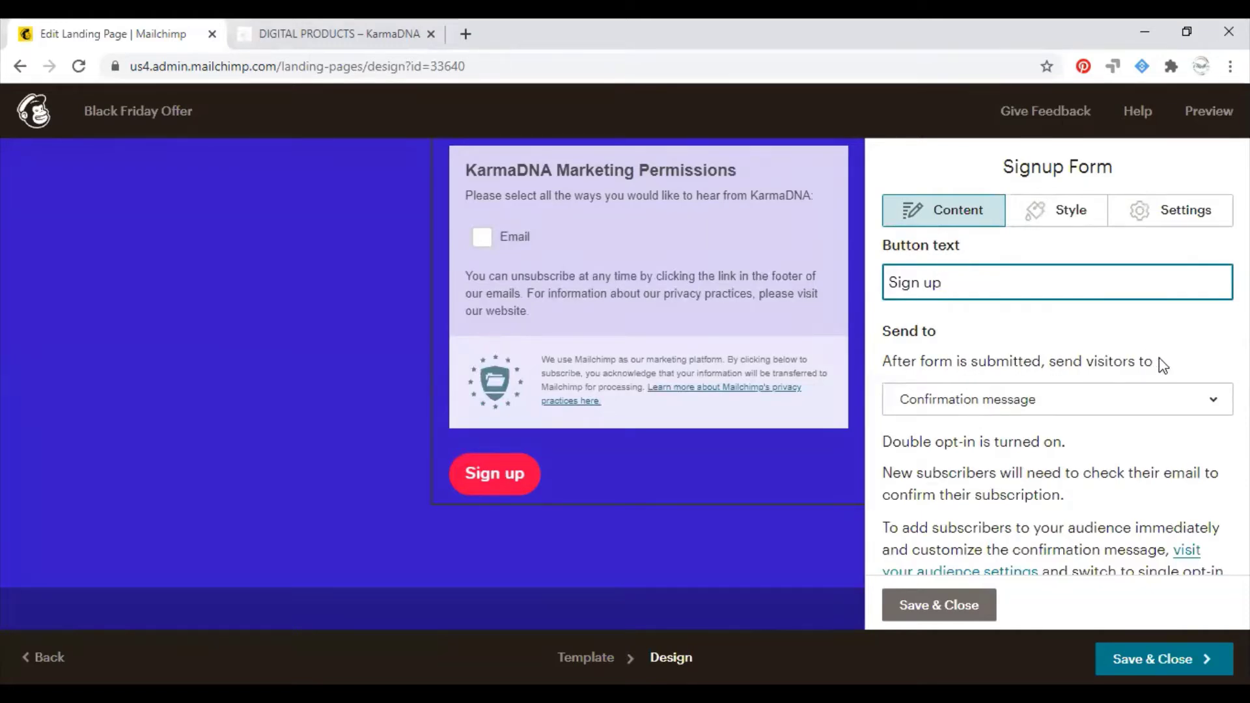
click(1218, 410)
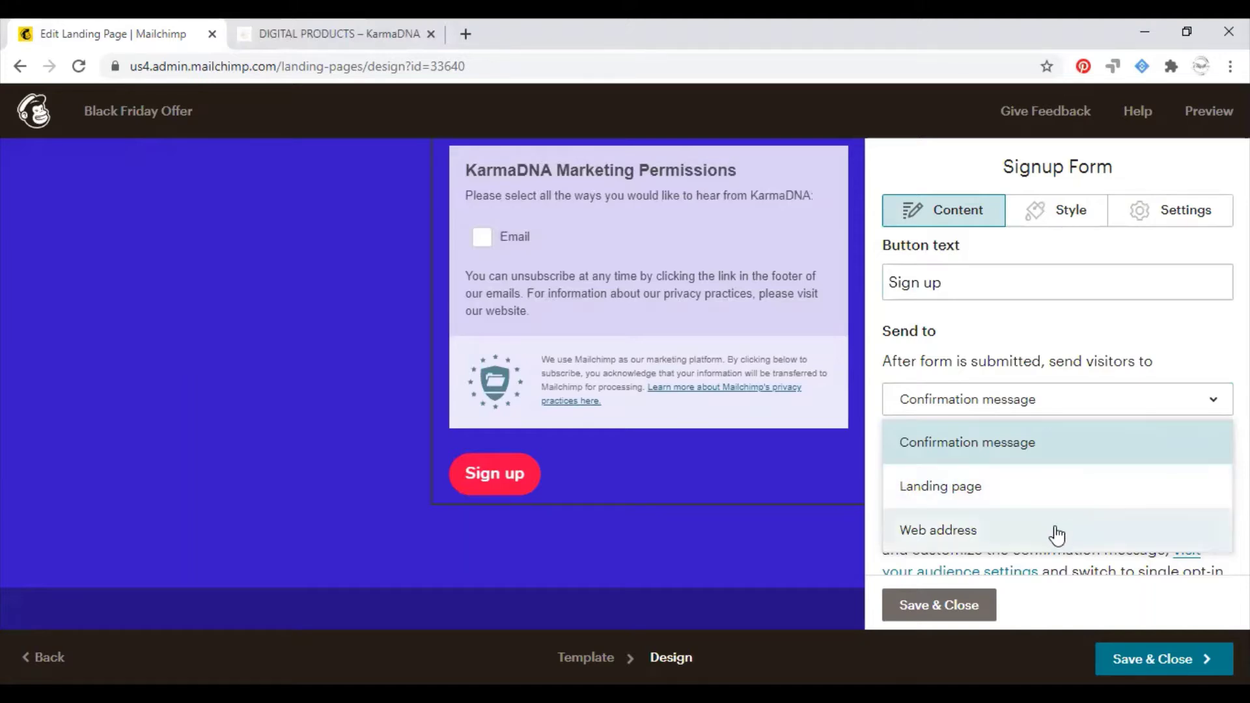
click(1027, 446)
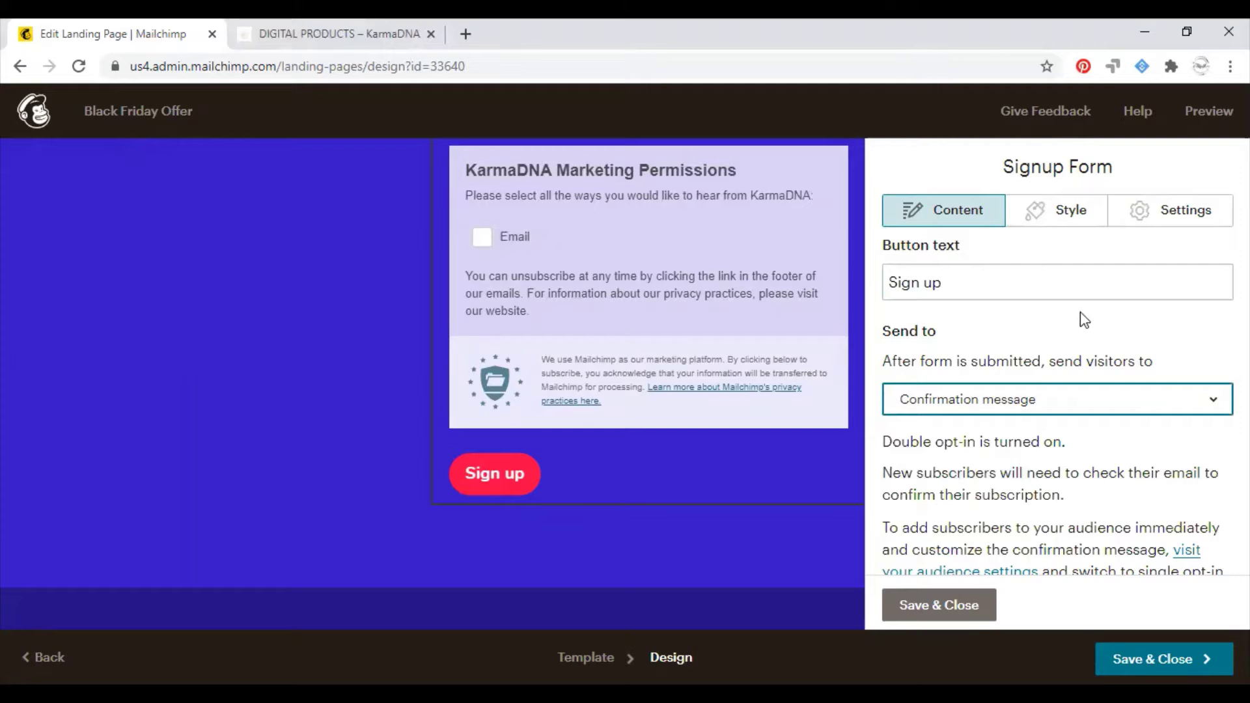
scroll(1080, 314, down, 1)
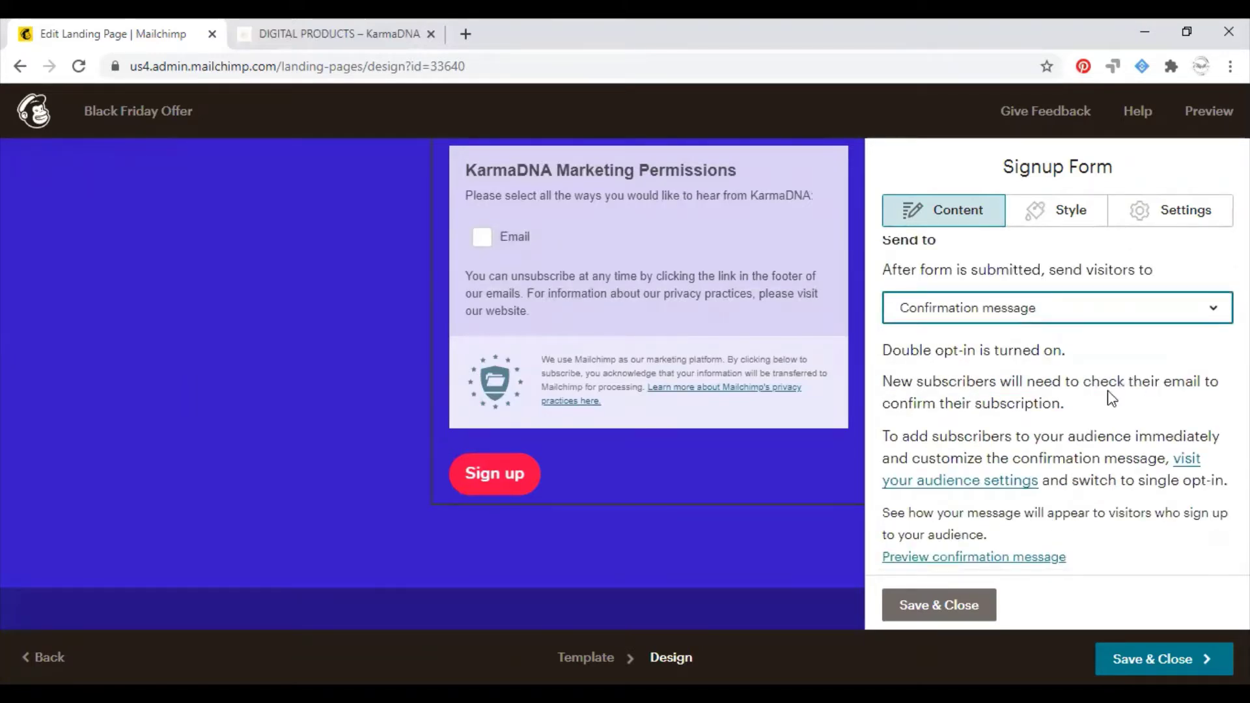
Step: Replace the phone illustration below the signup form with the "_KarmaDNA Giveaway Graphic Template" image, uploaded from the Downloads folder
scroll(599, 420, up, 1)
scroll(595, 413, up, 3)
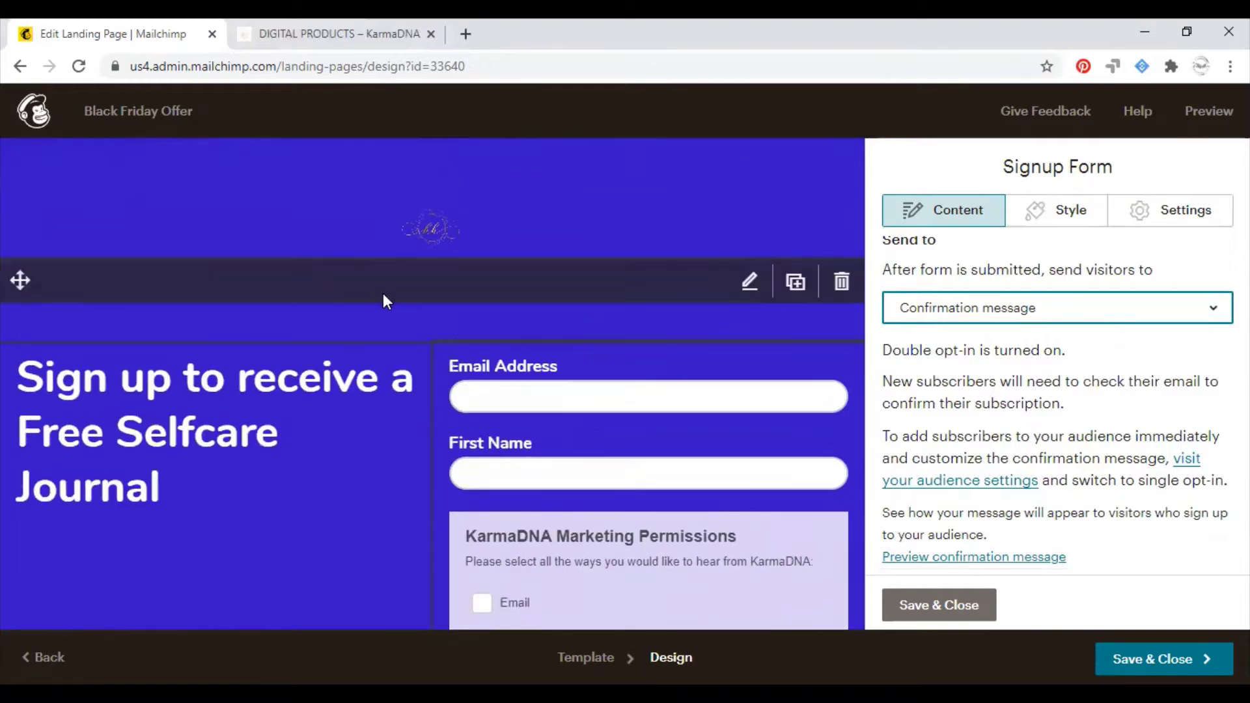
scroll(383, 416, down, 4)
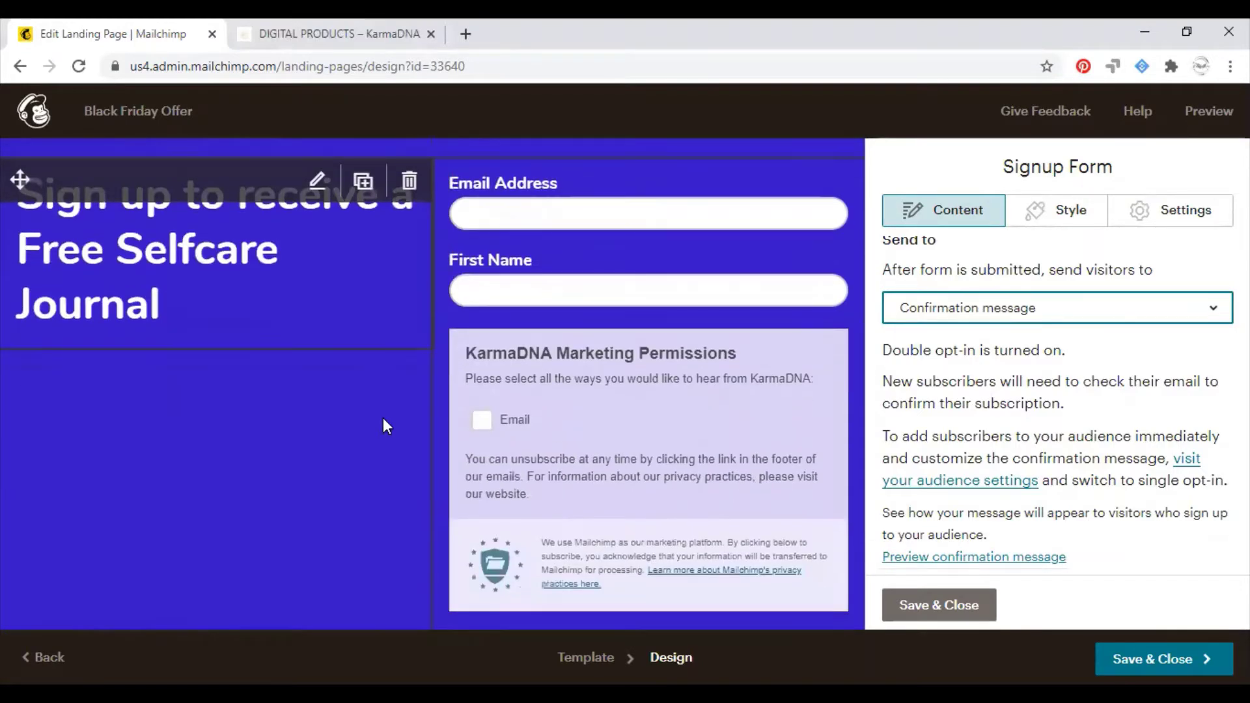
scroll(384, 423, down, 5)
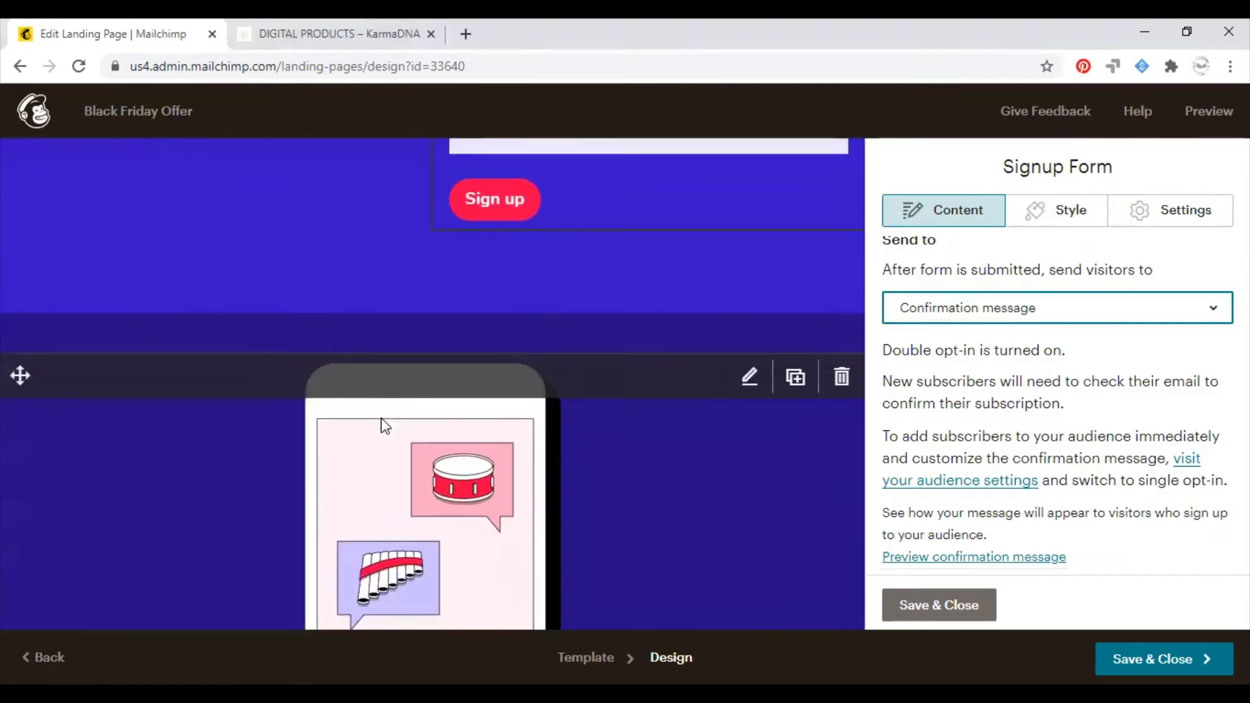
click(370, 360)
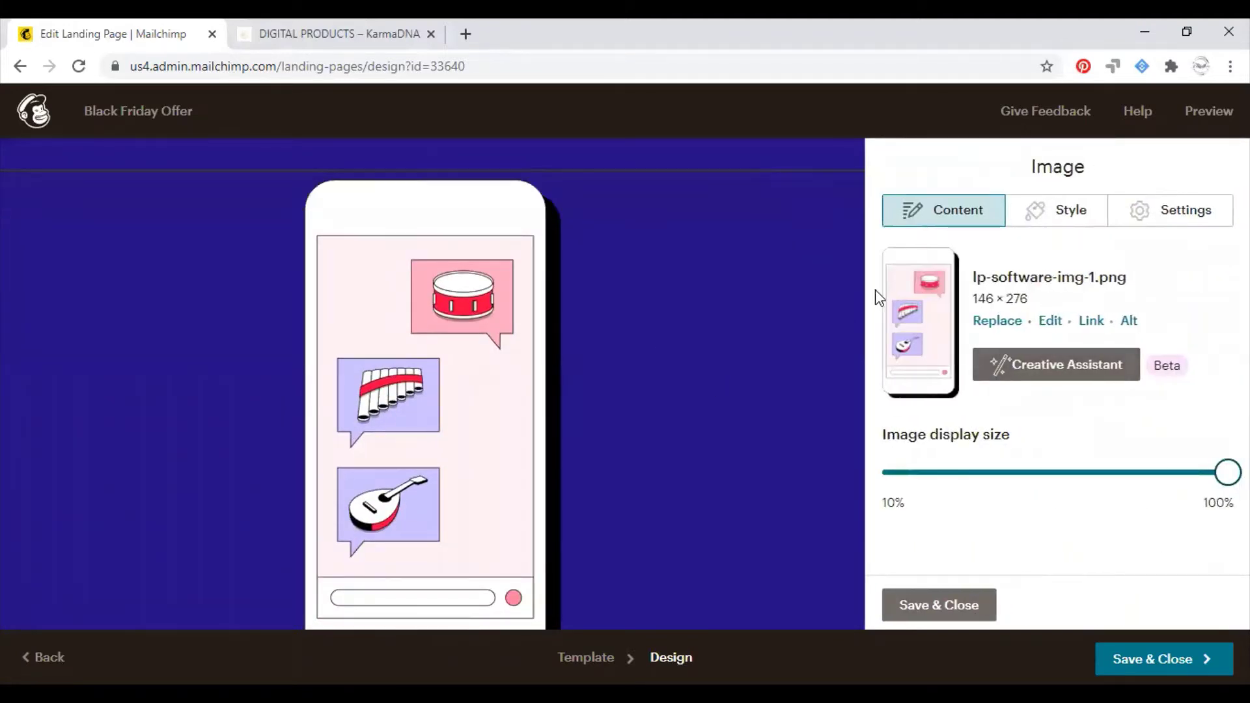
click(989, 320)
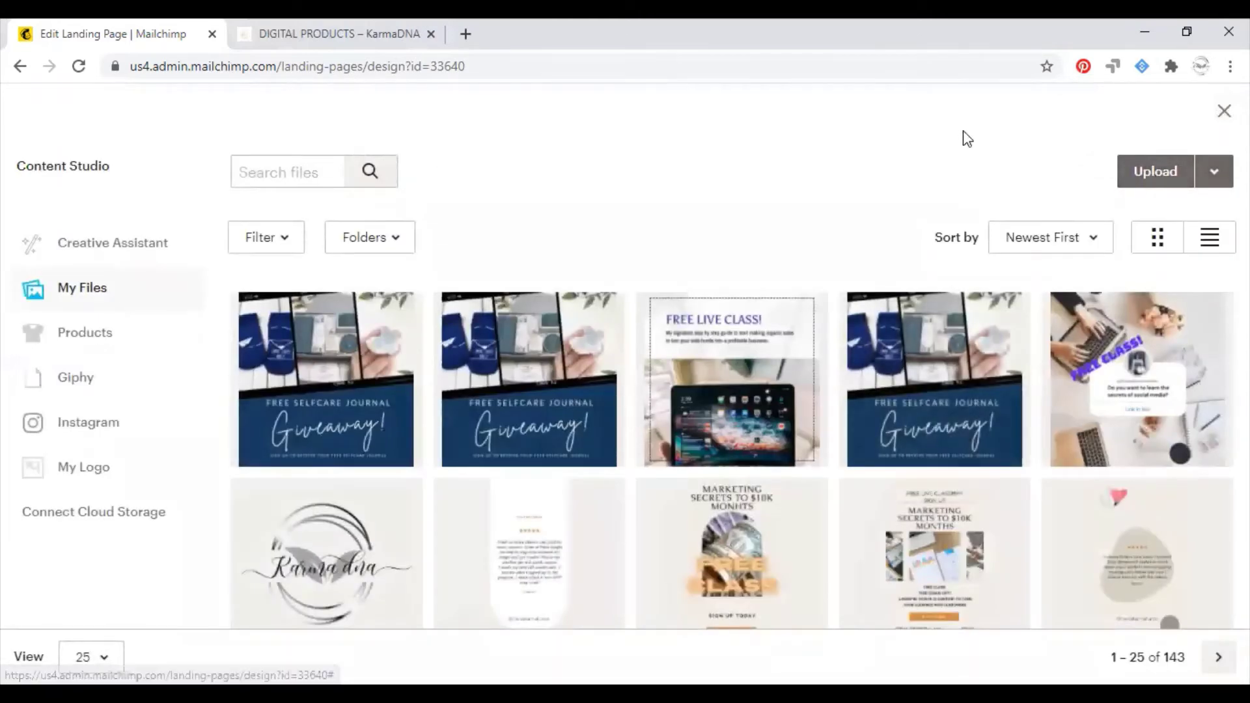
click(1174, 177)
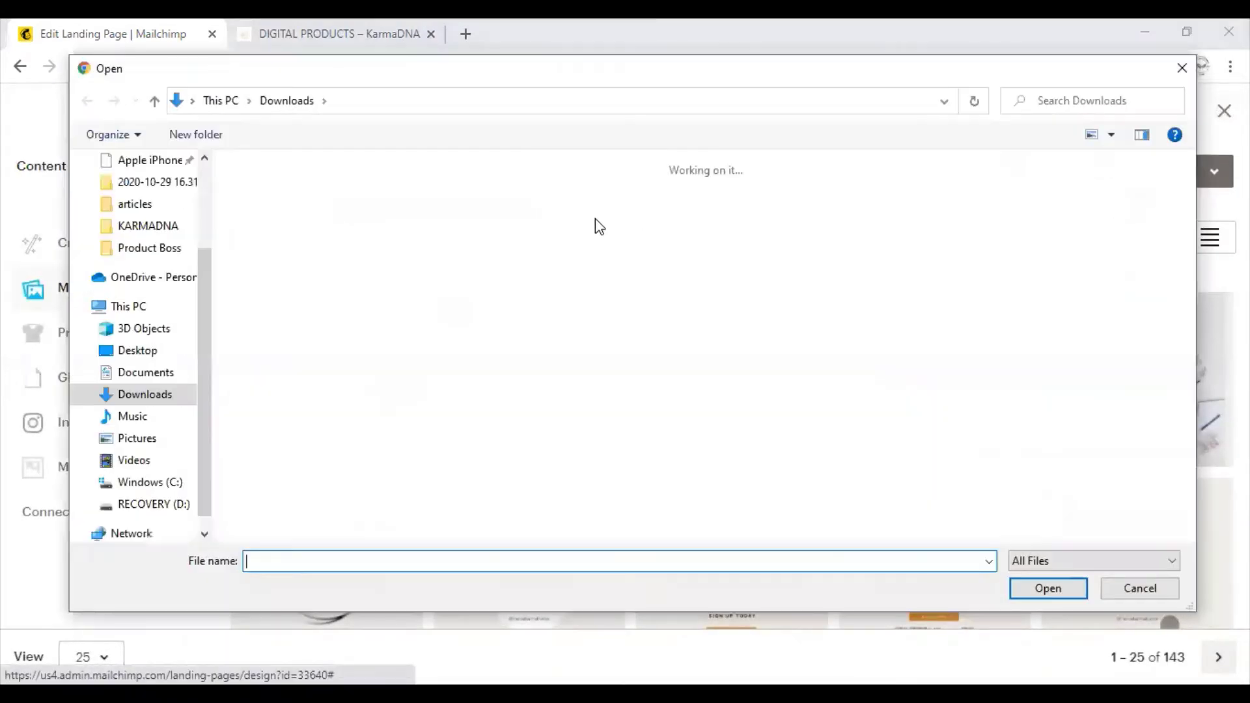
click(272, 226)
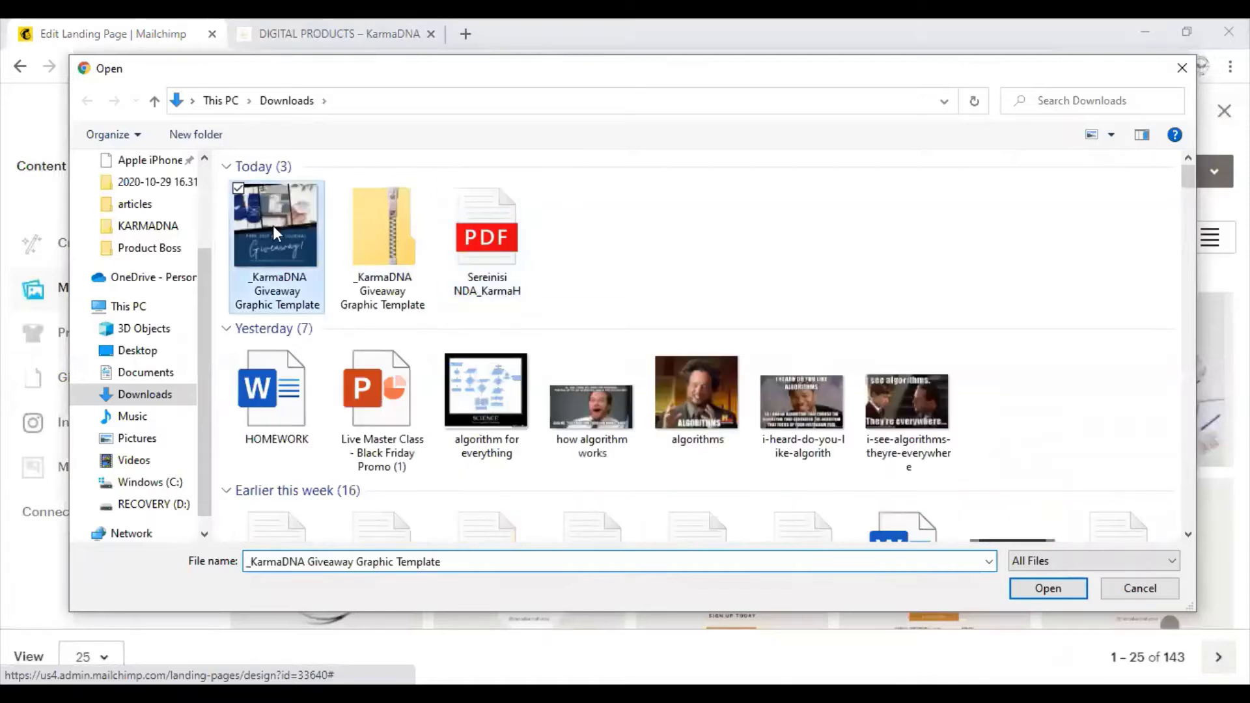
click(1041, 588)
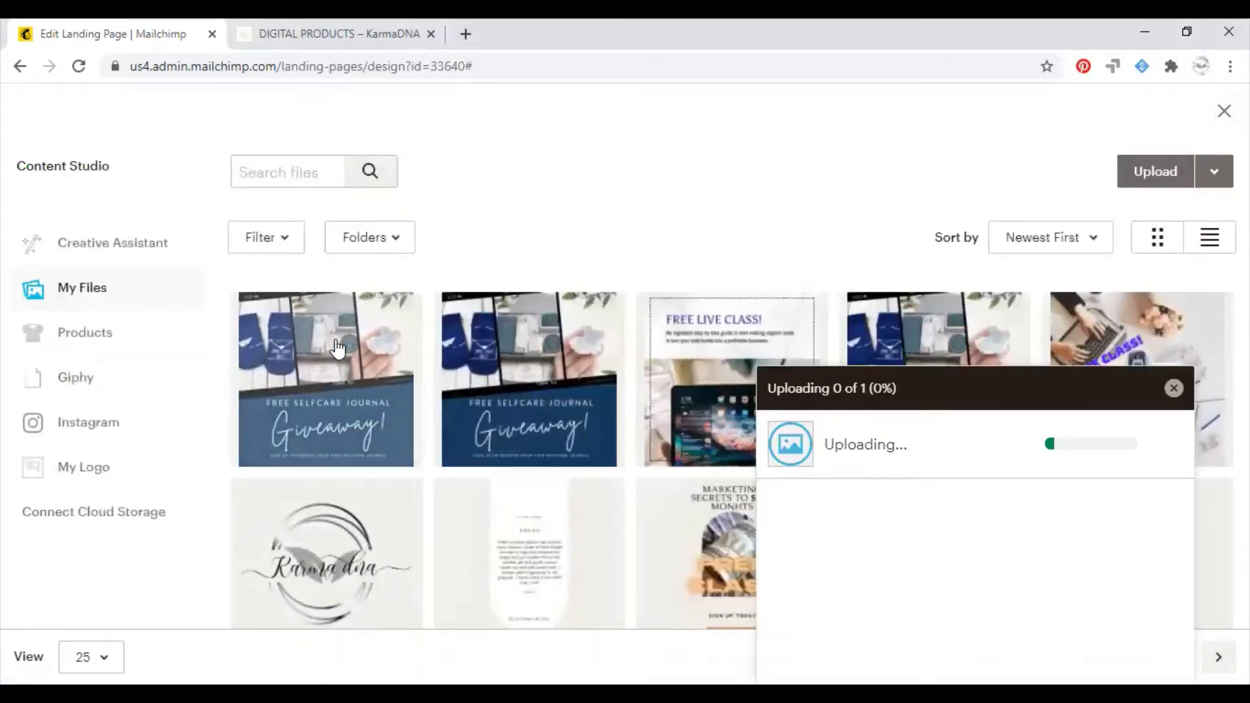
click(337, 348)
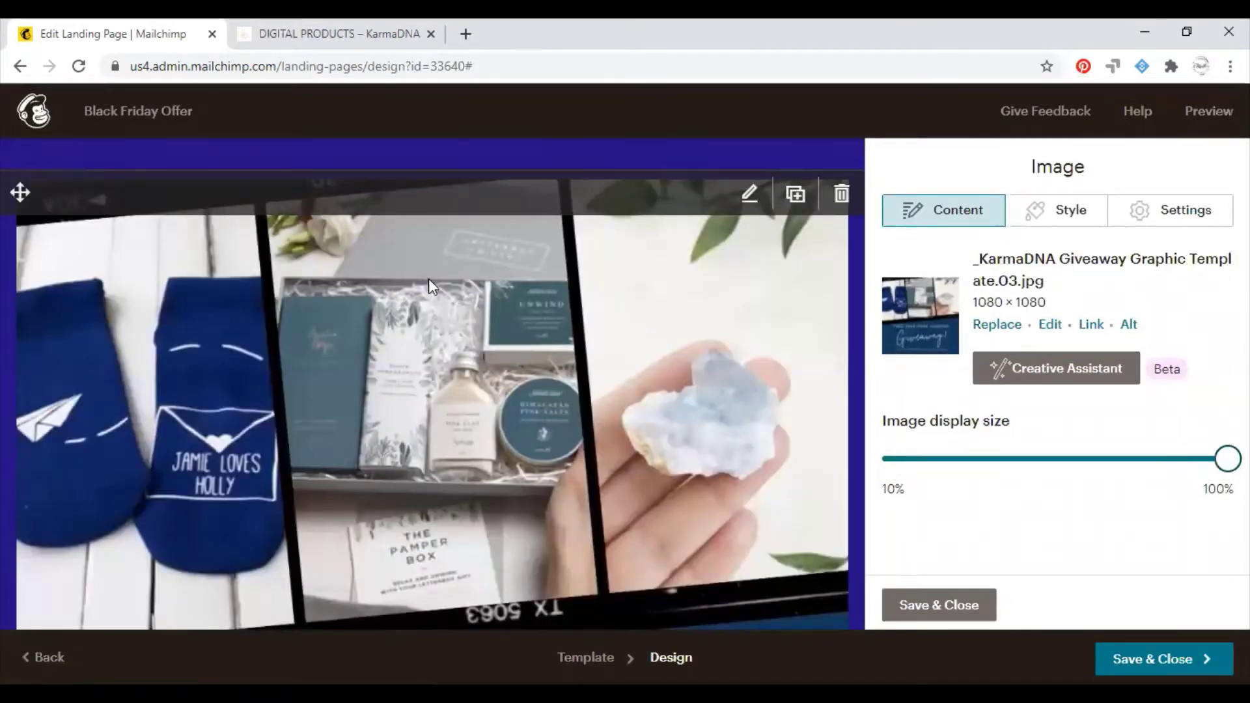
Step: Reduce the giveaway image's display size to about 50%
scroll(425, 279, down, 6)
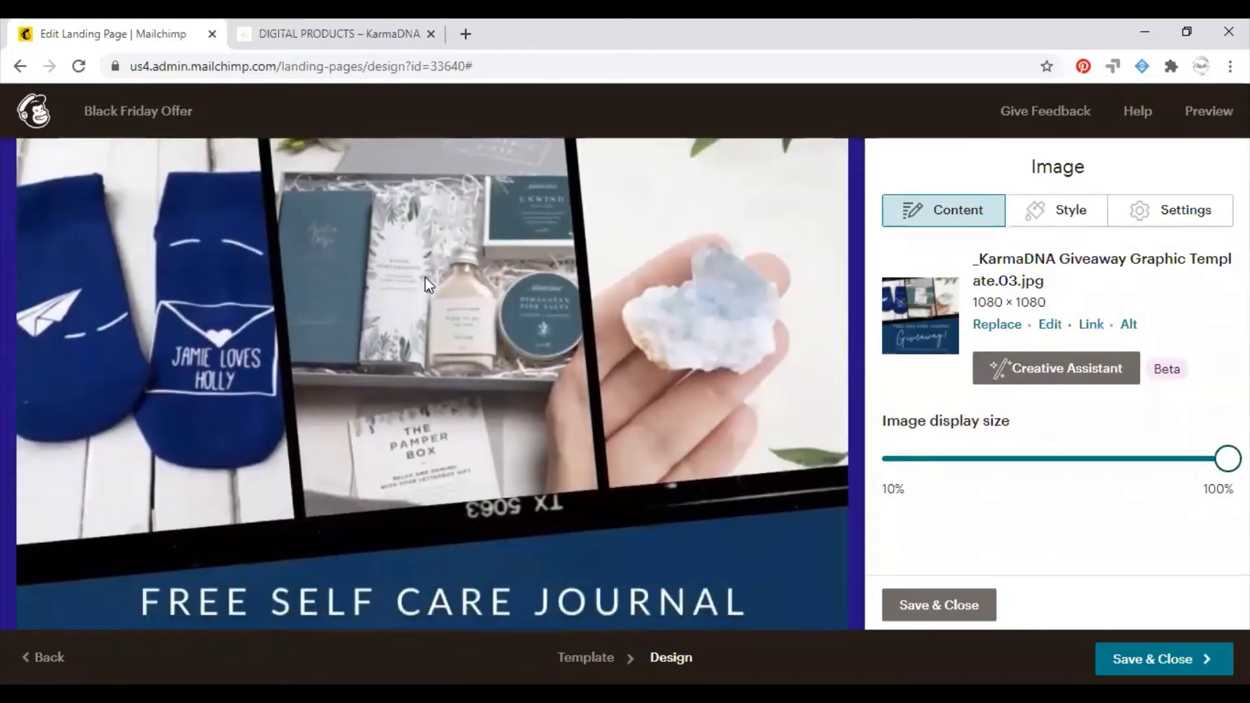
scroll(427, 284, down, 5)
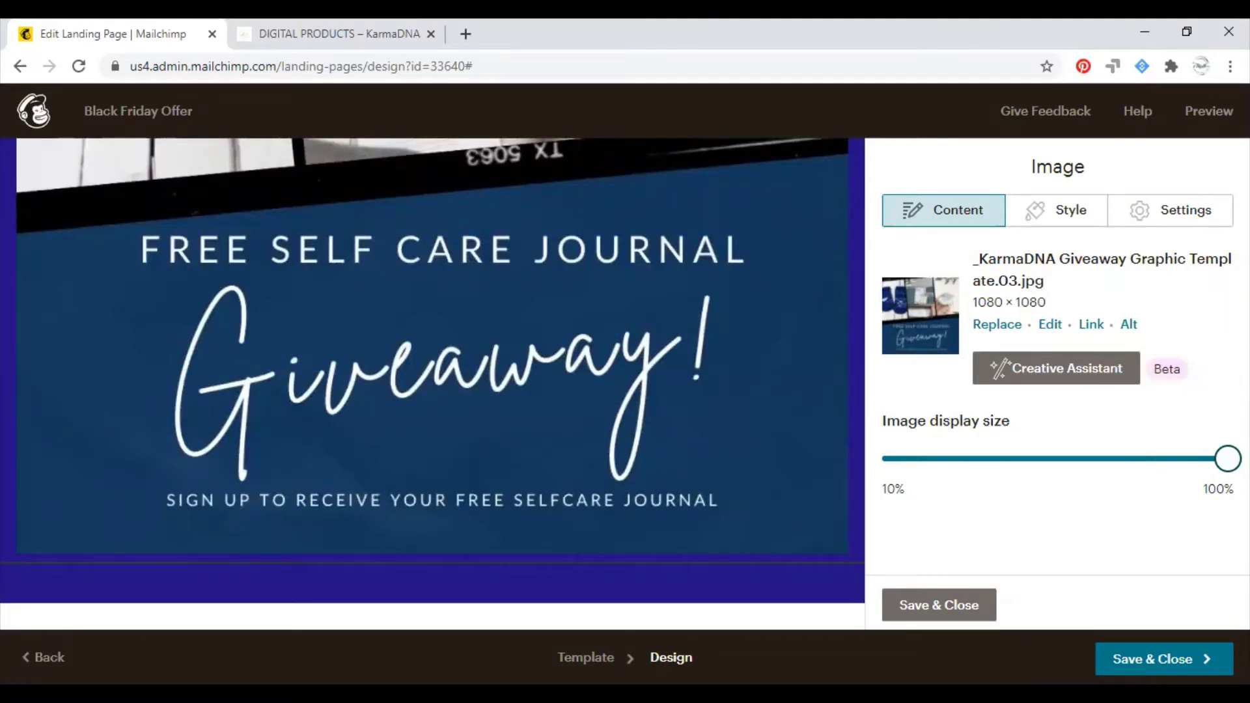
drag(1228, 459, 1049, 449)
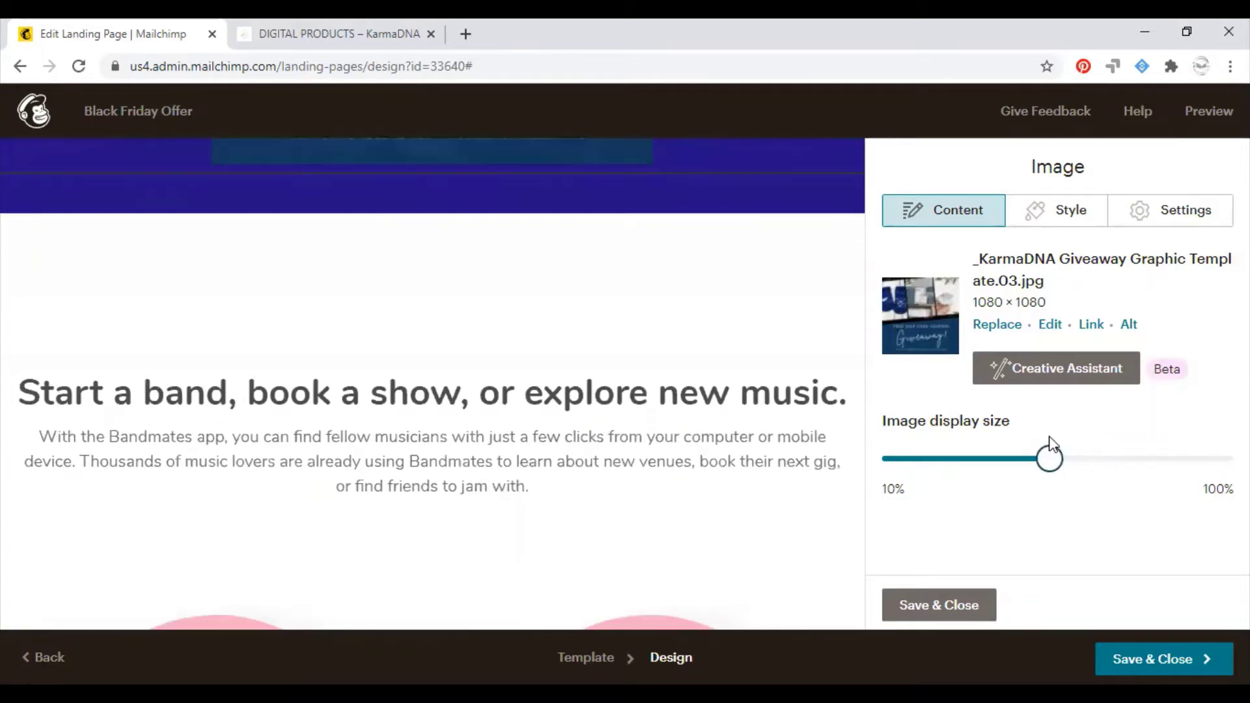
scroll(665, 317, up, 5)
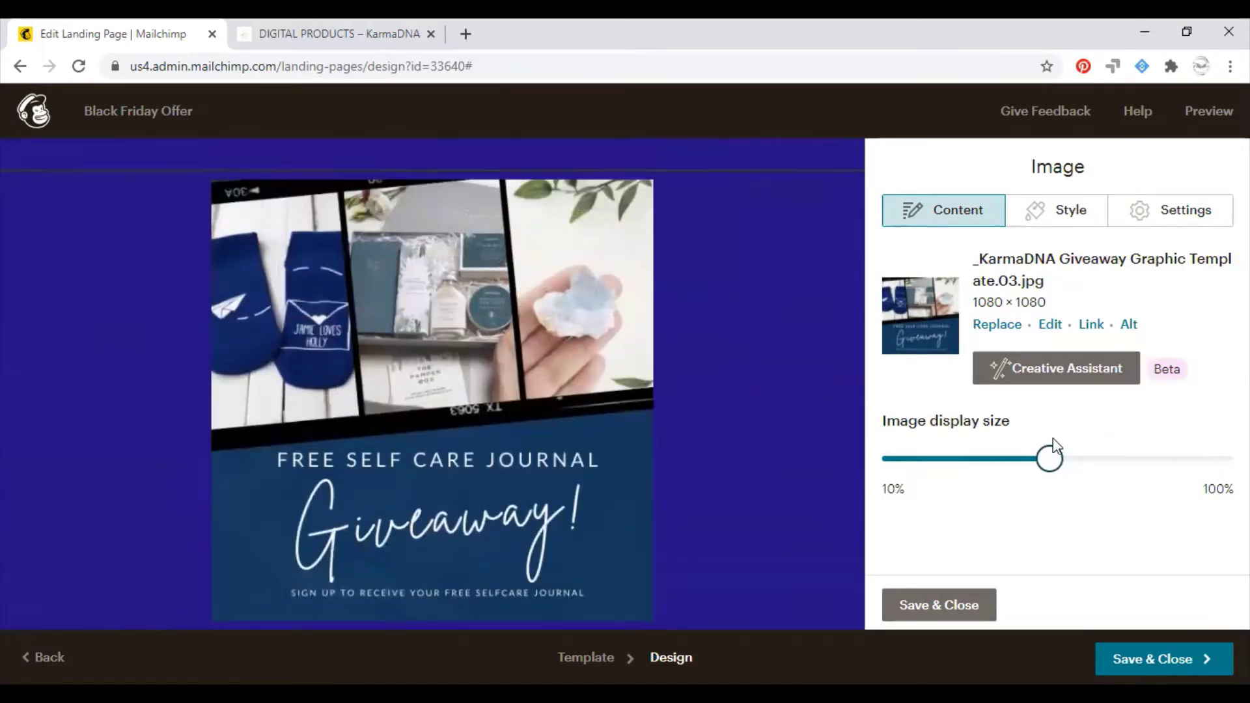
drag(1051, 460, 1036, 460)
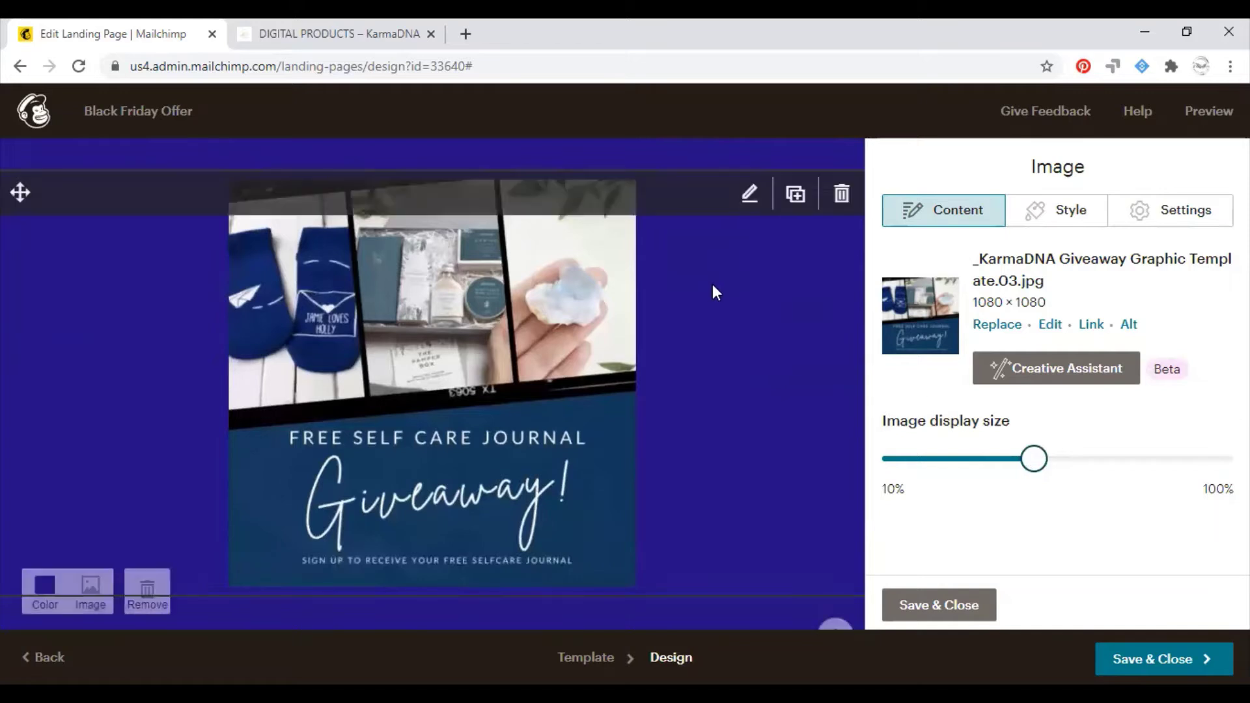
Step: Delete the "Start a band, book a show, or explore new music." text and the blocks beneath it, including the instrument illustrations, and remove the emptied Body section
scroll(712, 284, down, 5)
scroll(712, 286, down, 2)
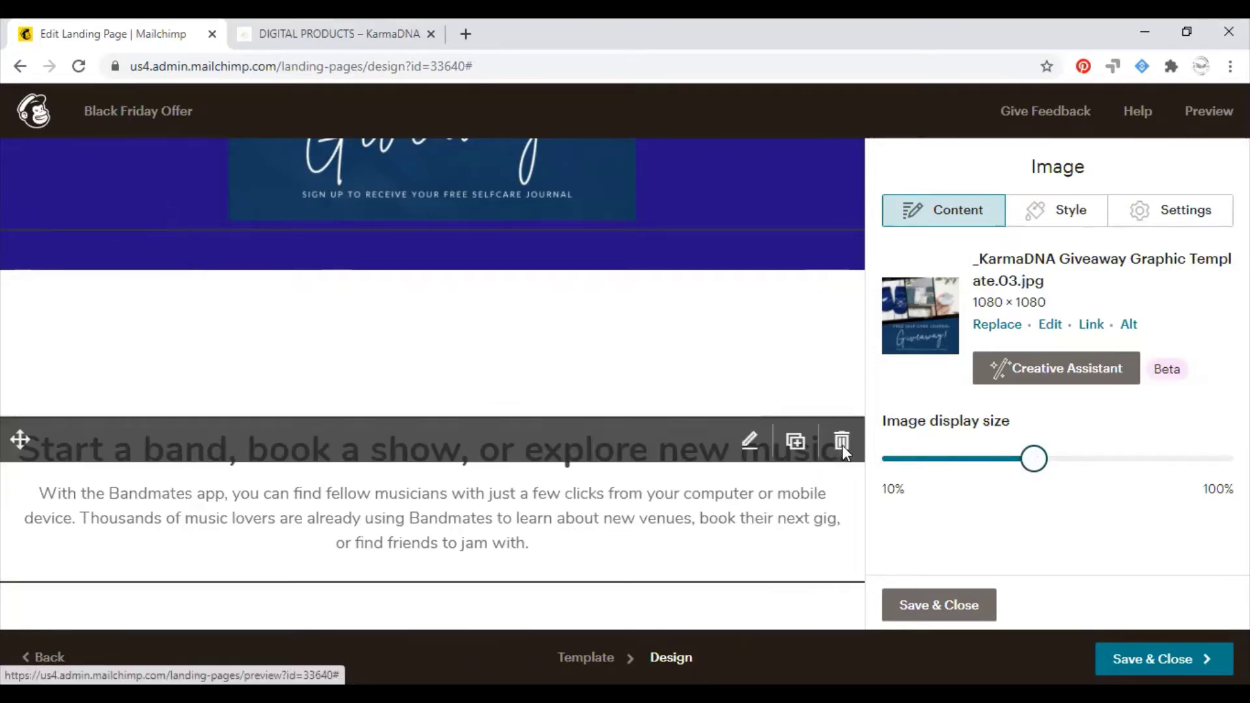
click(842, 442)
click(425, 466)
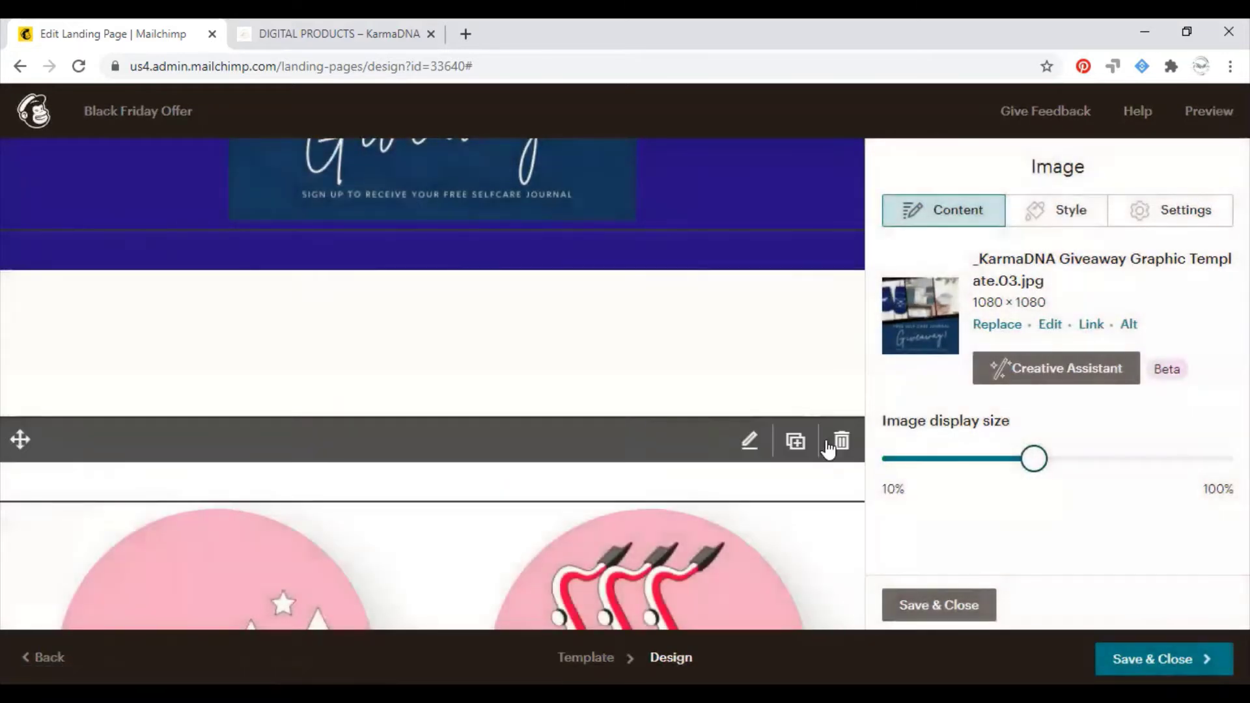
click(836, 442)
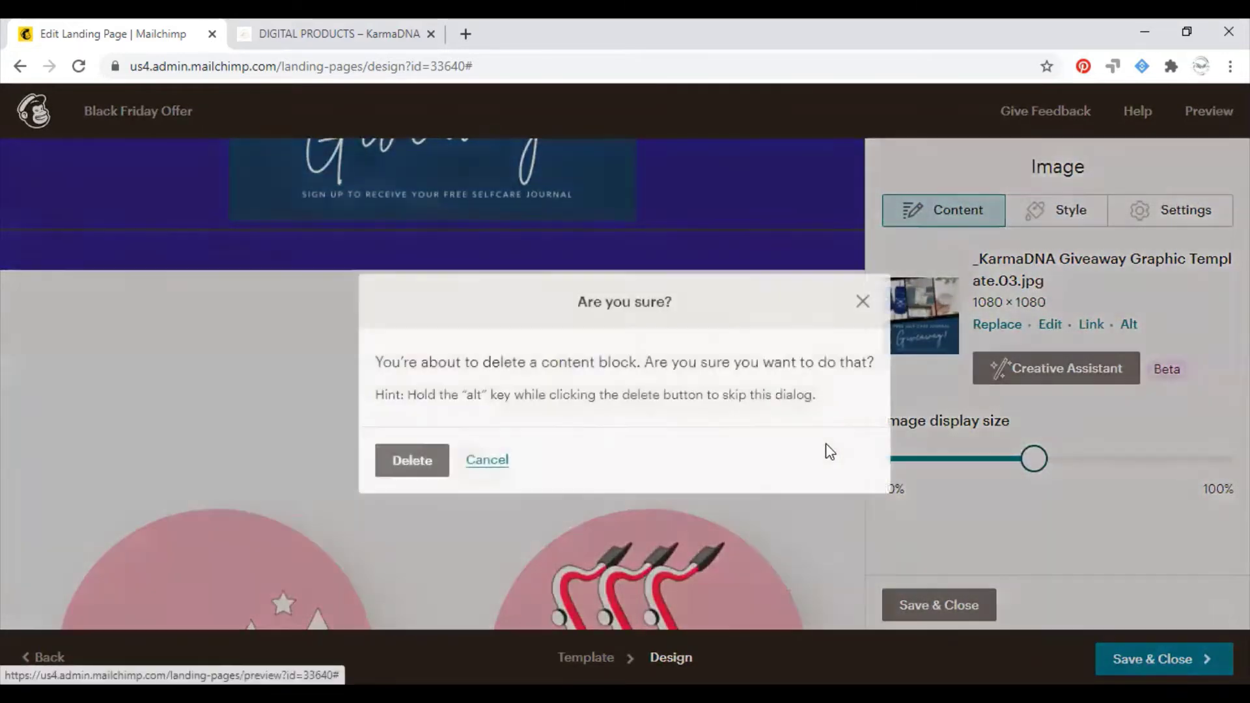
click(419, 462)
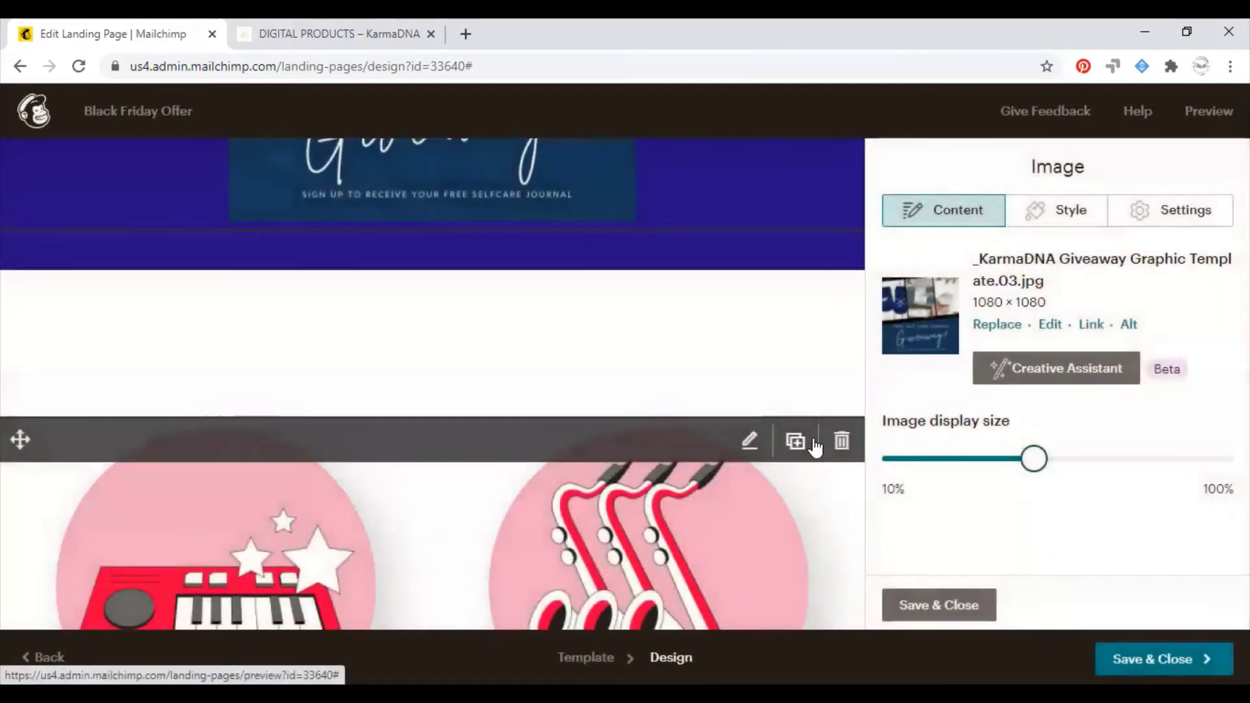
click(834, 445)
click(424, 462)
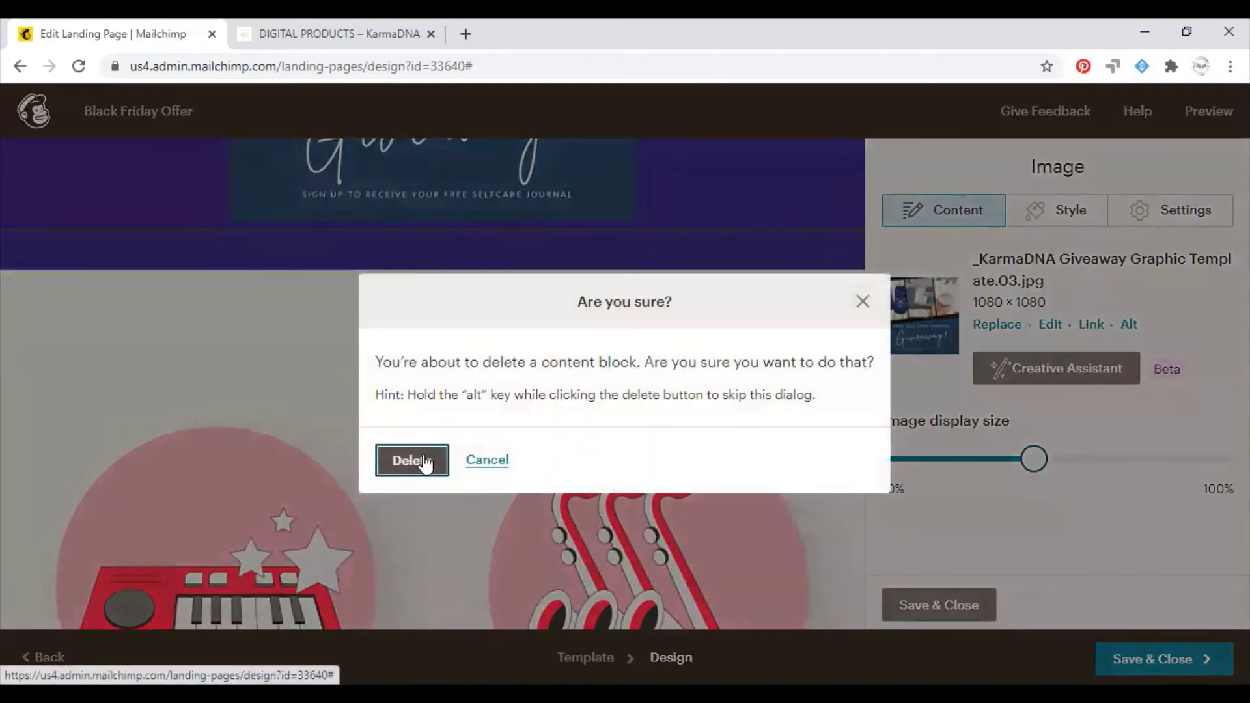
scroll(792, 468, down, 2)
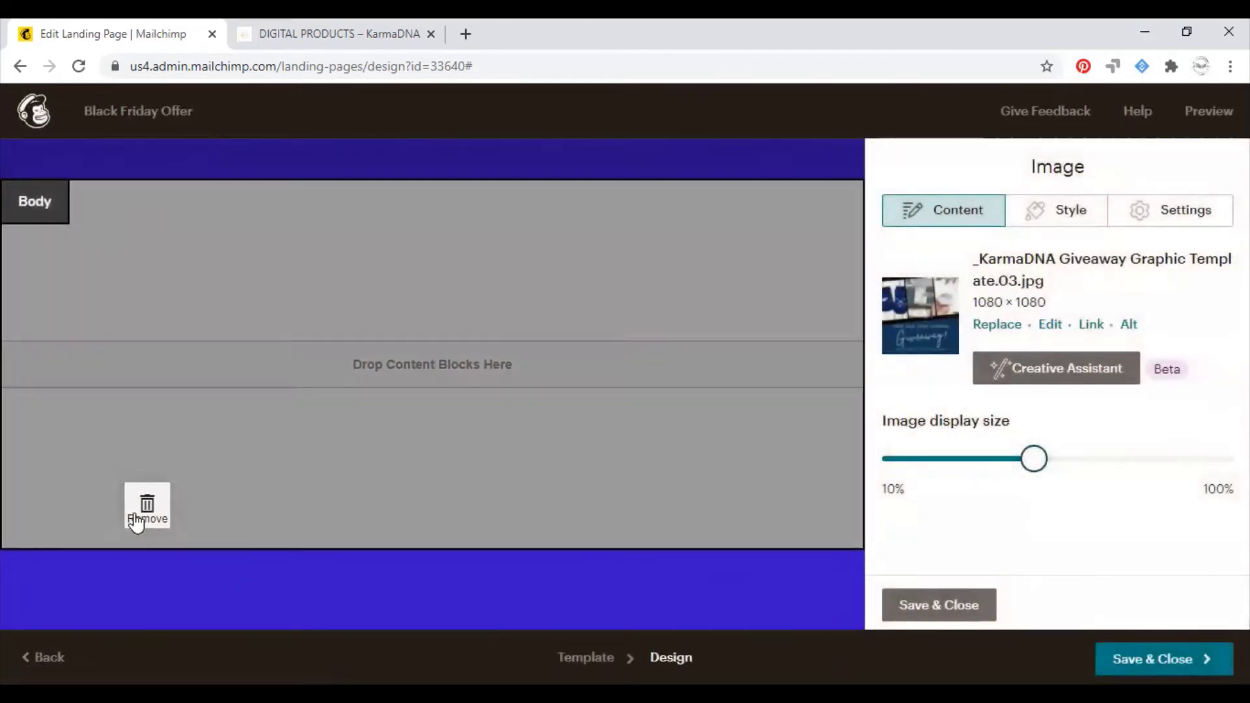
click(138, 520)
Step: Delete the Bandmates introduction text and the blocks beneath it, including the Segment, Track and Market illustrations, and remove the emptied section
click(837, 366)
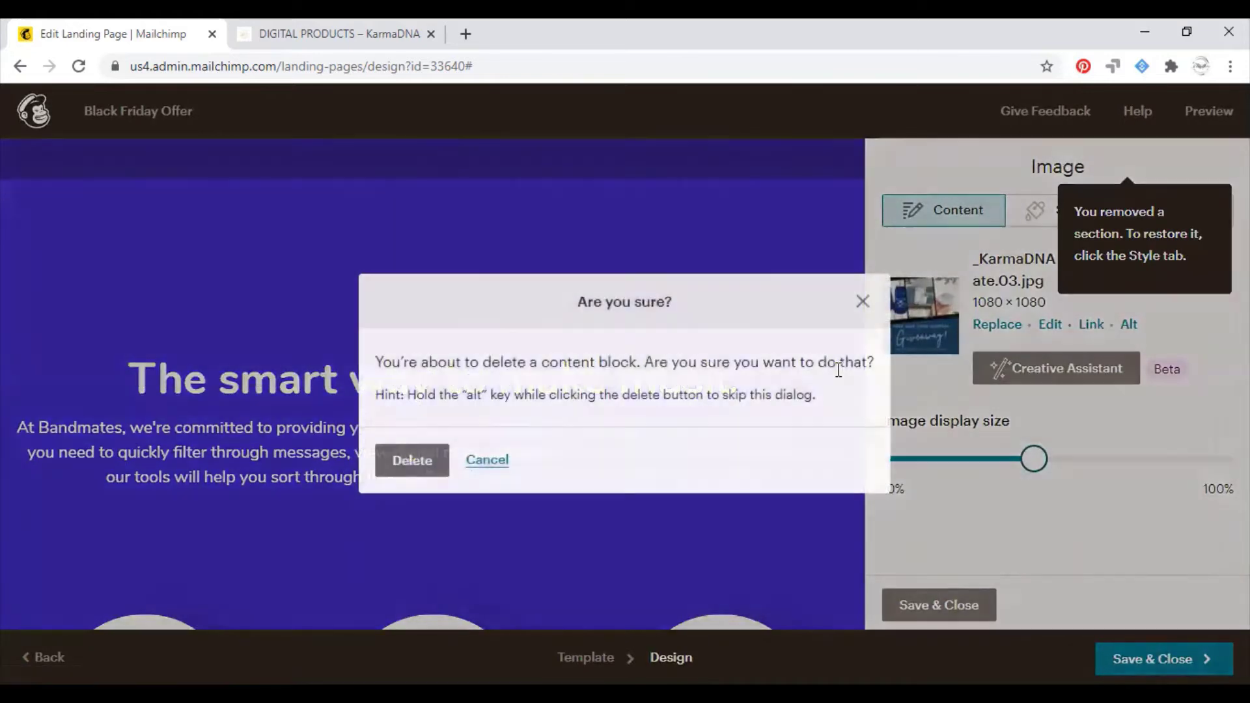
click(416, 463)
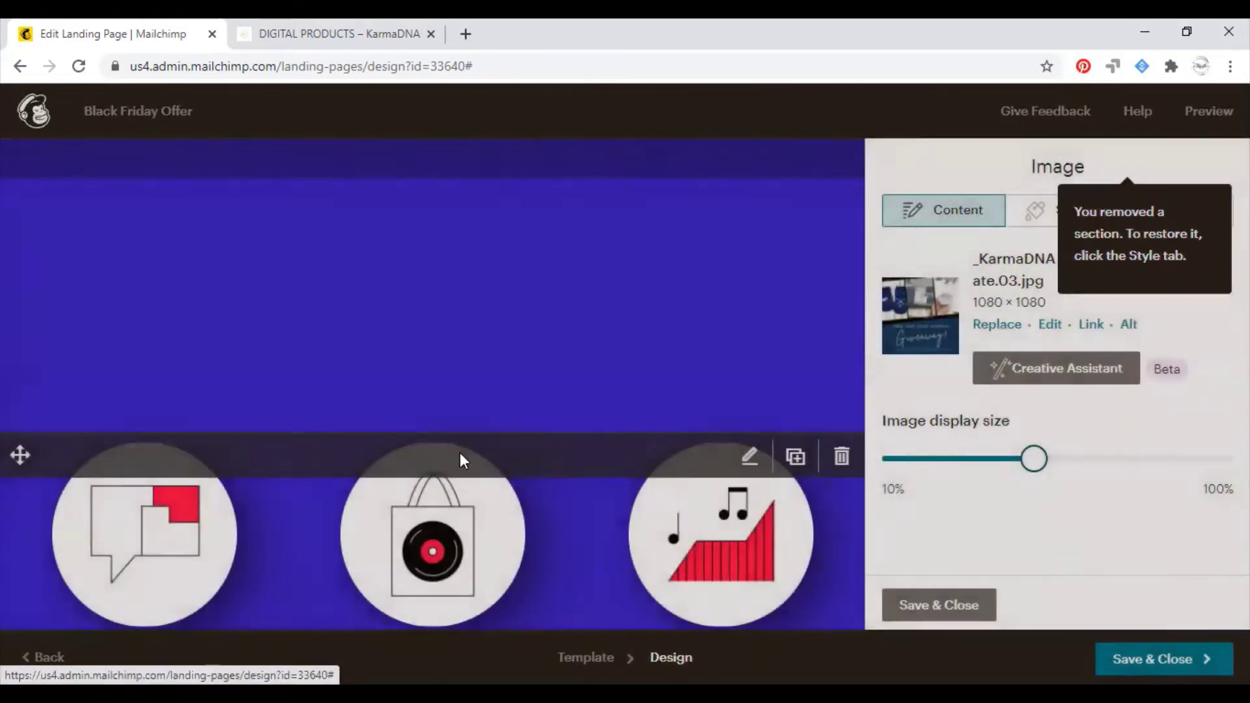
click(841, 366)
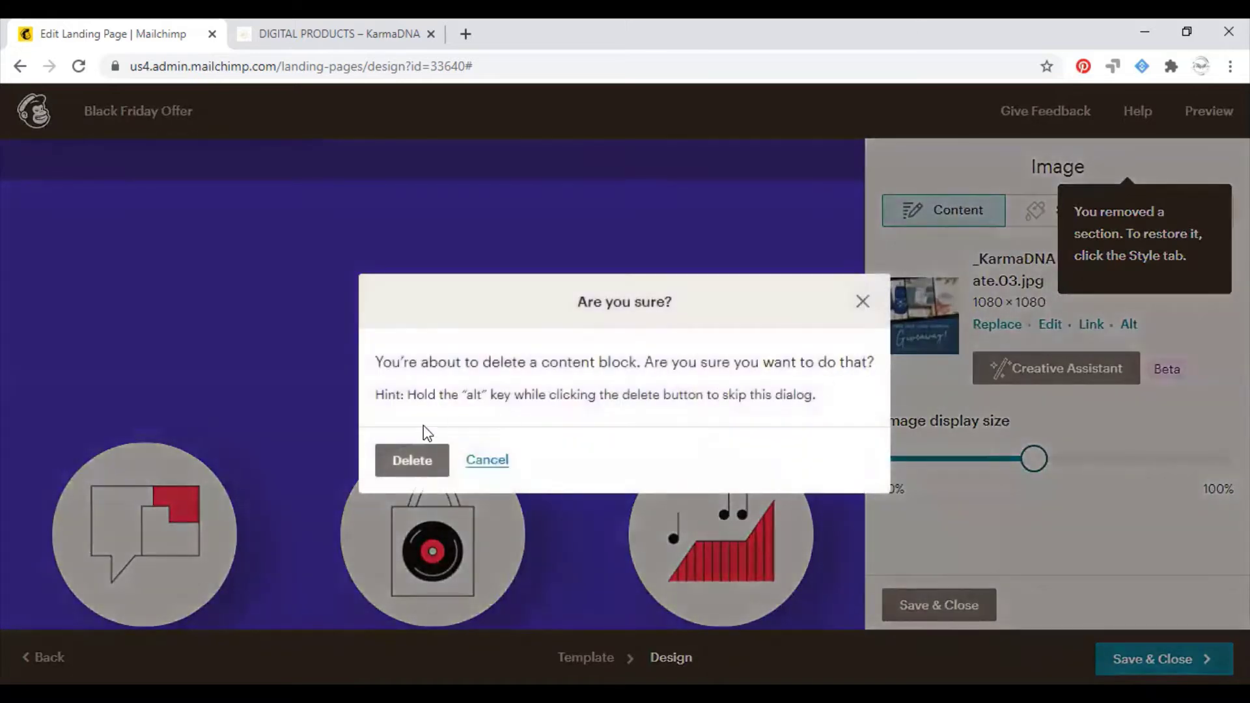
click(397, 475)
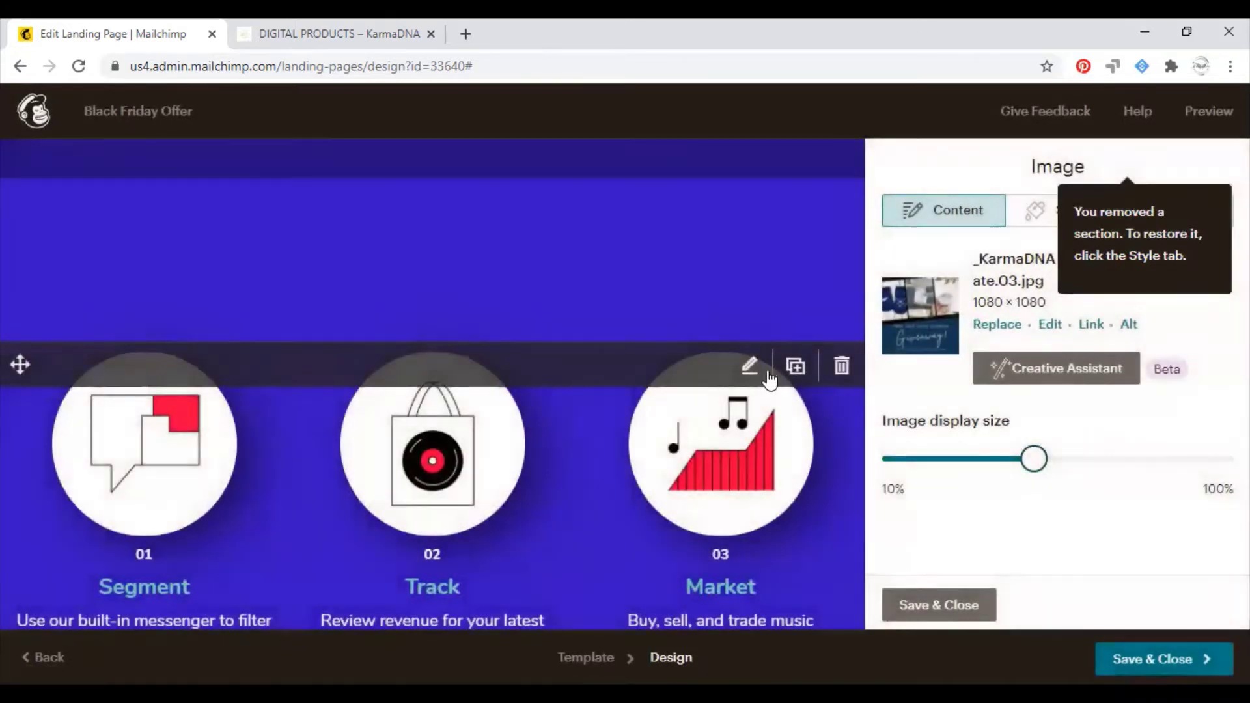
click(841, 368)
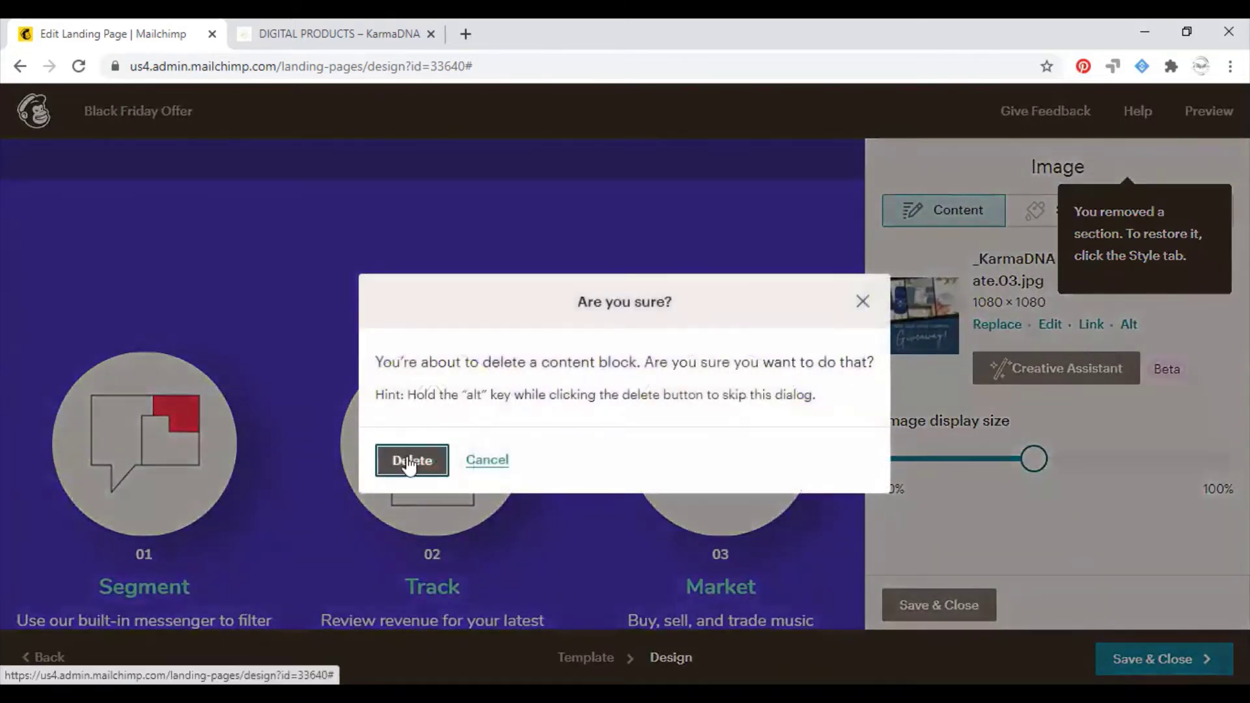
click(408, 467)
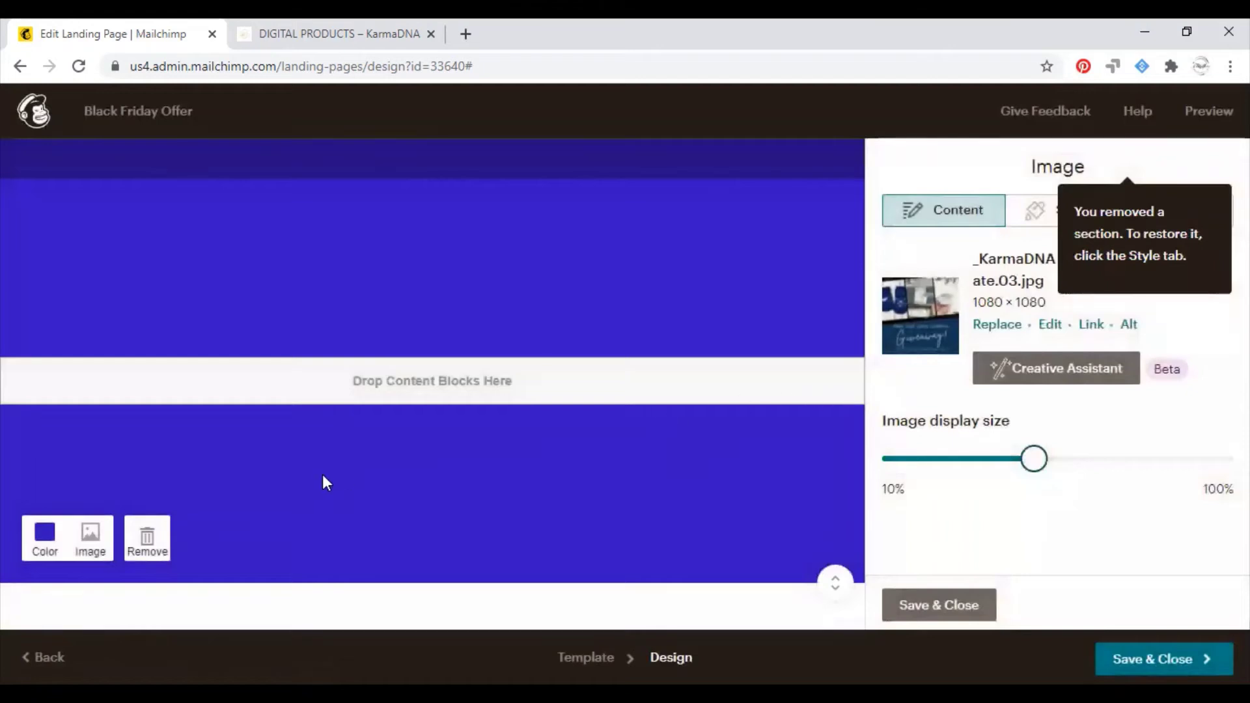
scroll(739, 319, down, 1)
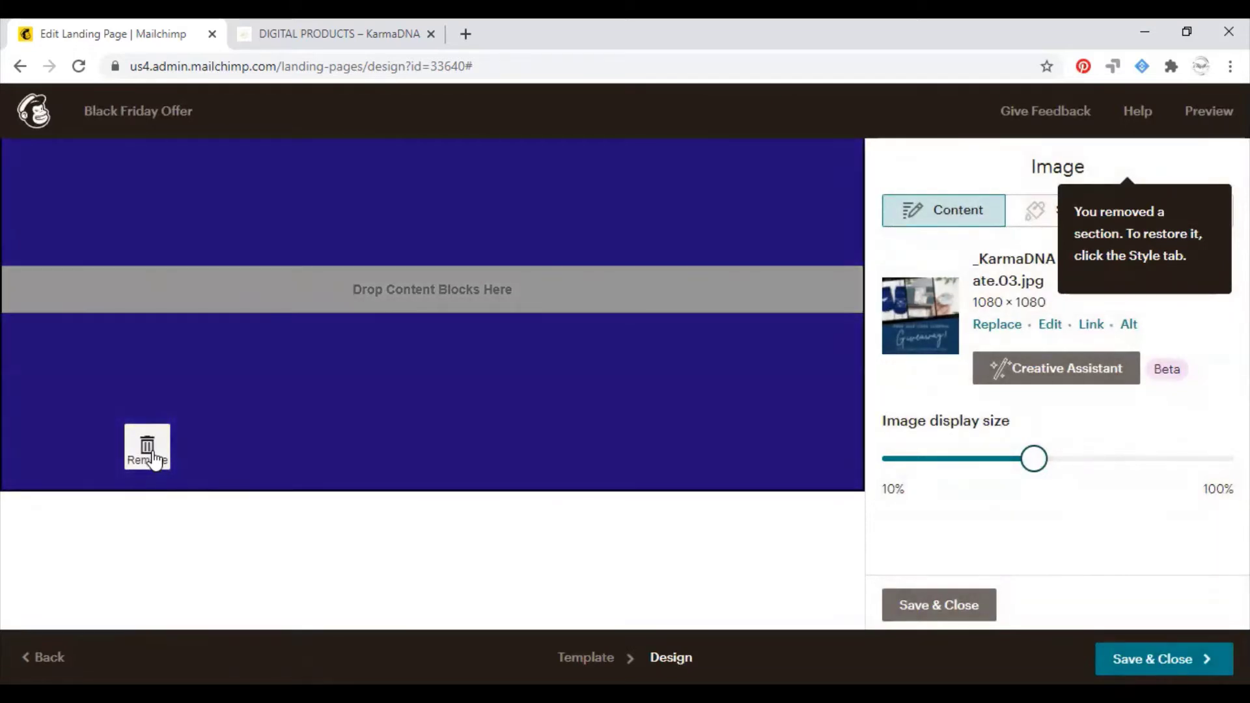
click(154, 459)
Step: Delete the globe illustration, the "No borders and no limits" text and the Subscribe button below the giveaway image
scroll(450, 438, up, 8)
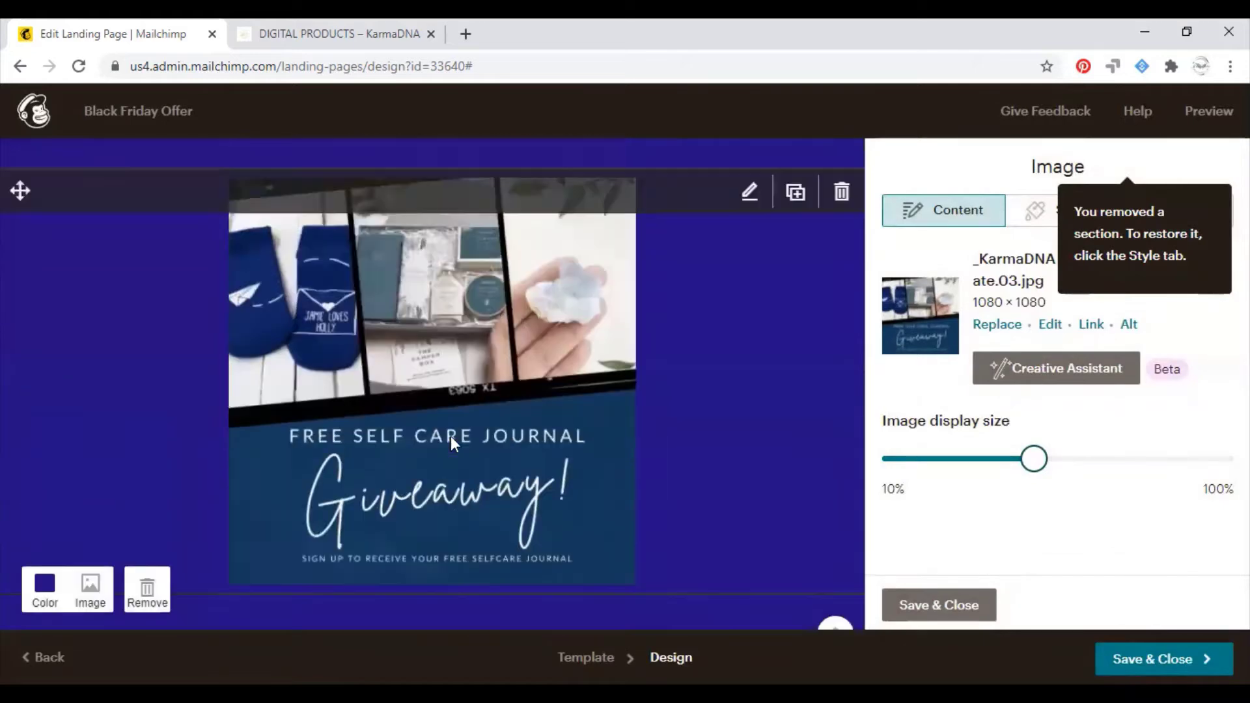
scroll(452, 440, down, 3)
scroll(454, 443, down, 4)
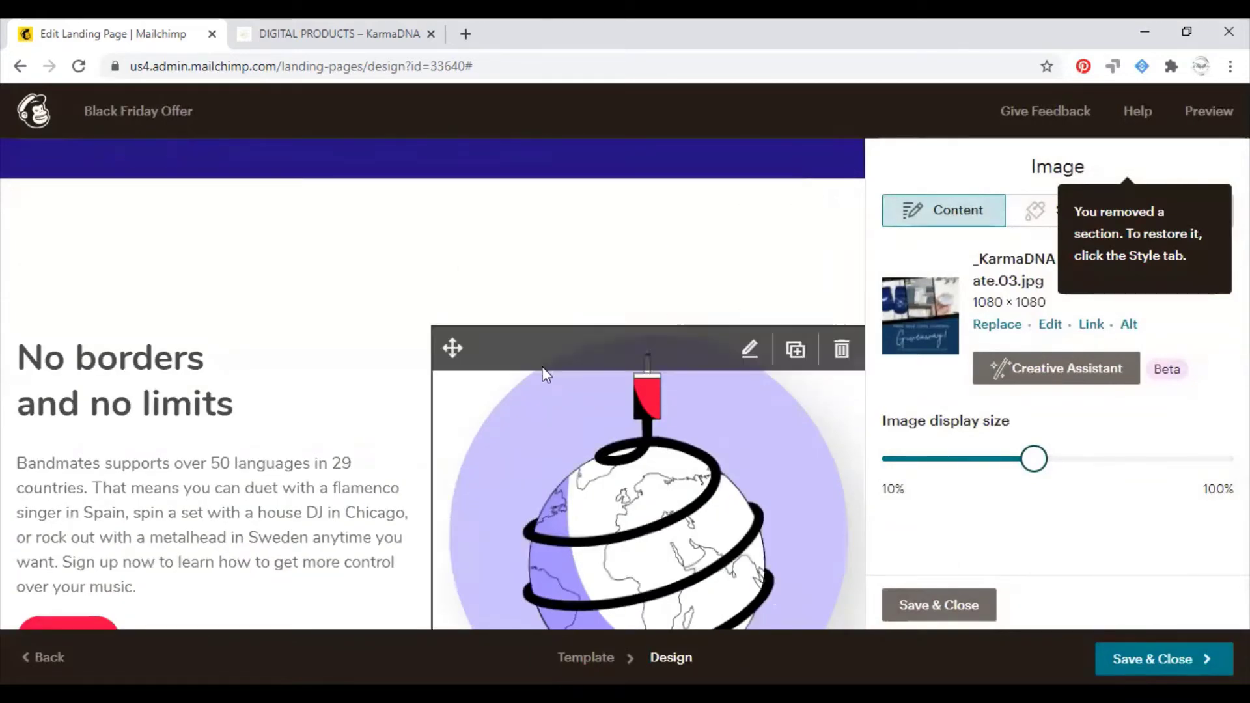
click(841, 349)
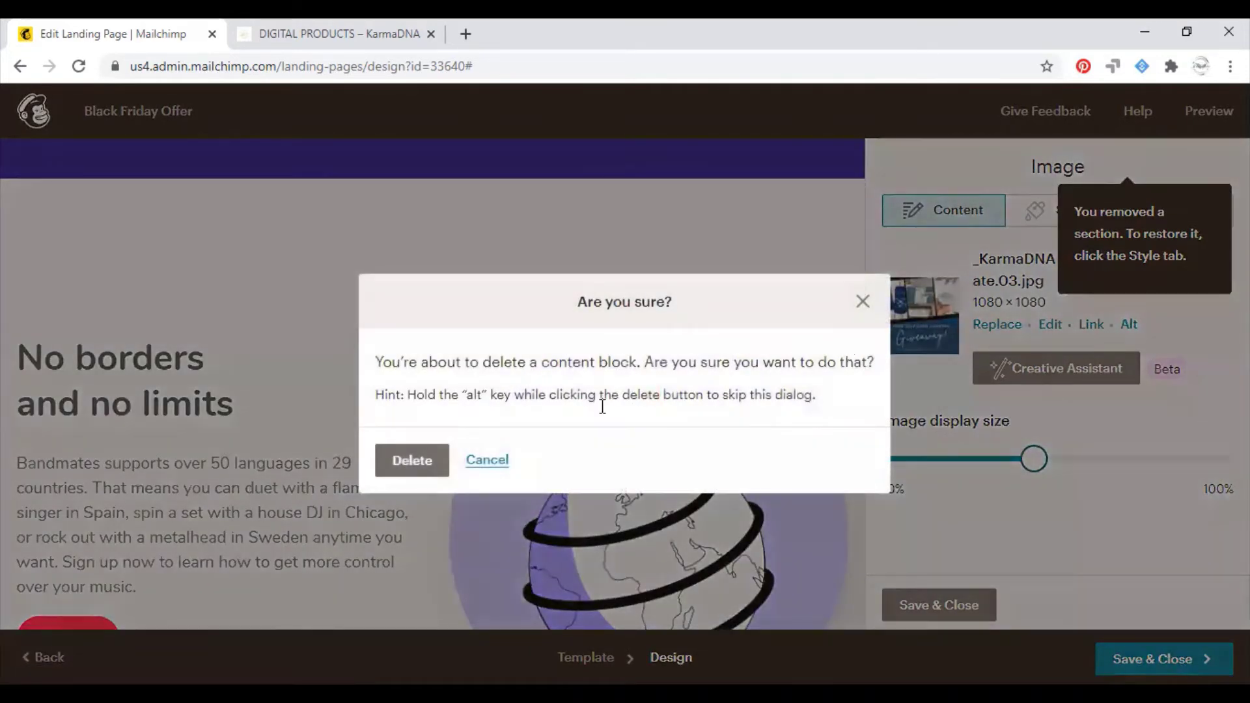
click(435, 466)
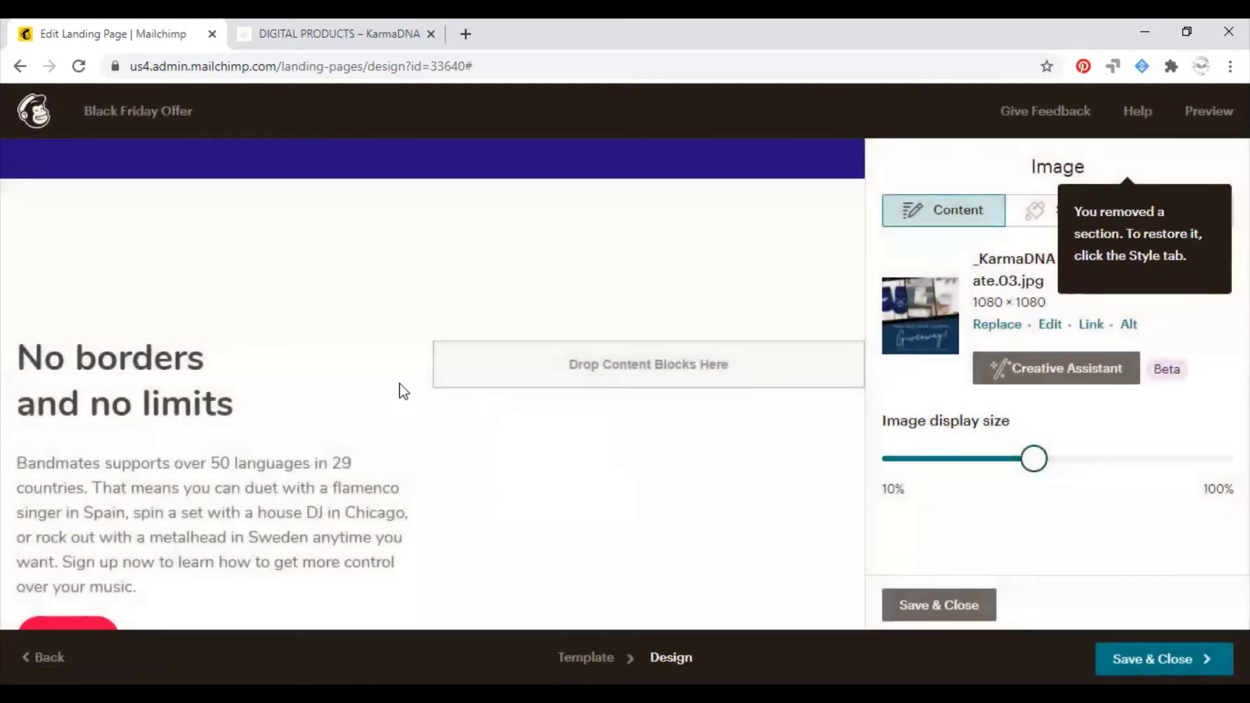
click(422, 363)
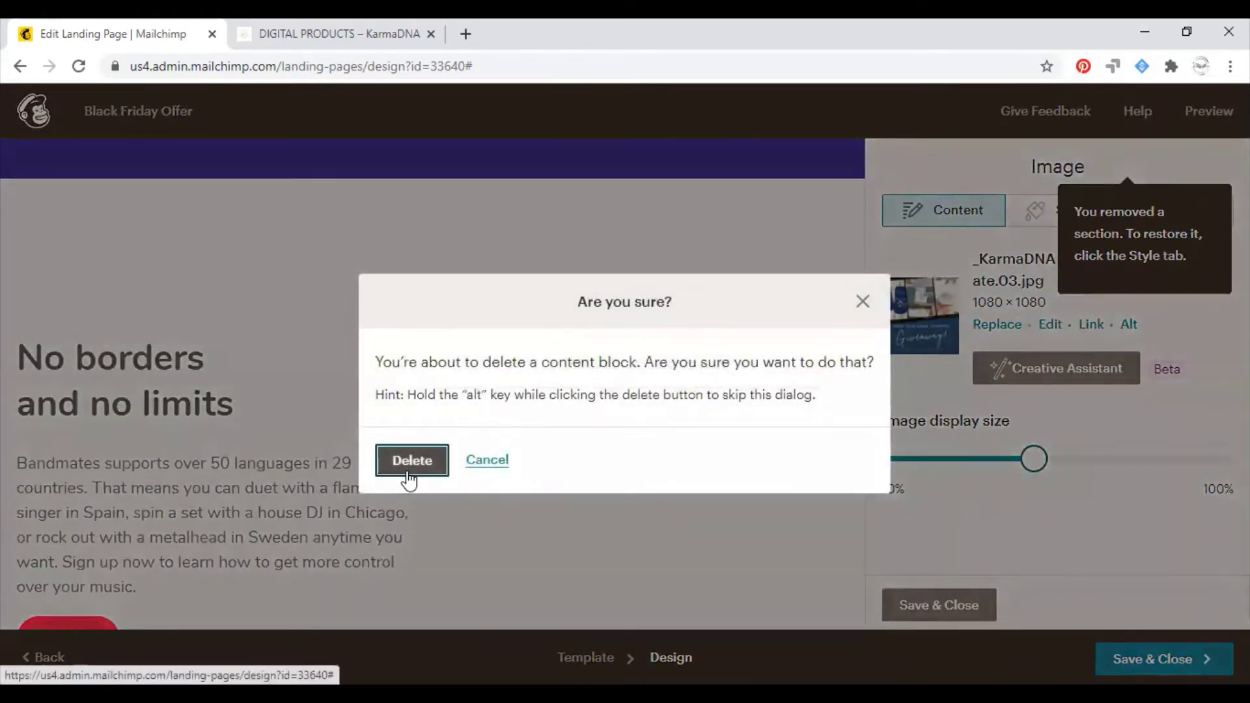
click(407, 470)
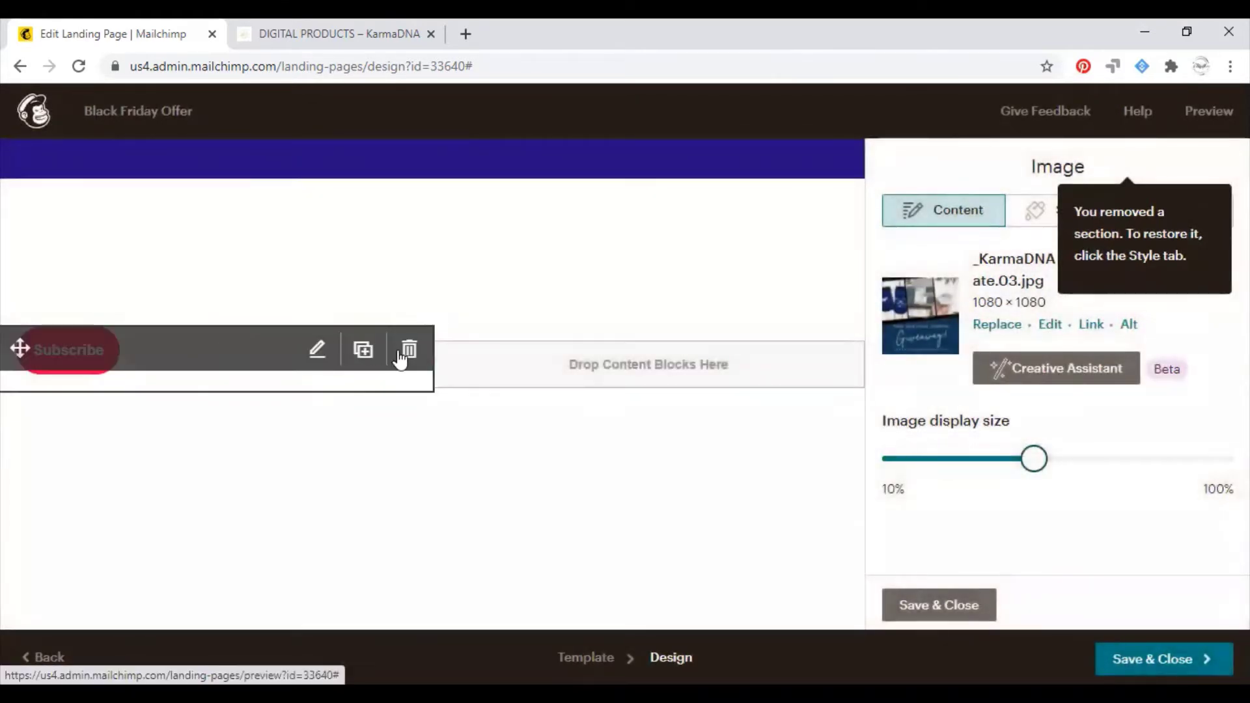
click(407, 349)
click(390, 473)
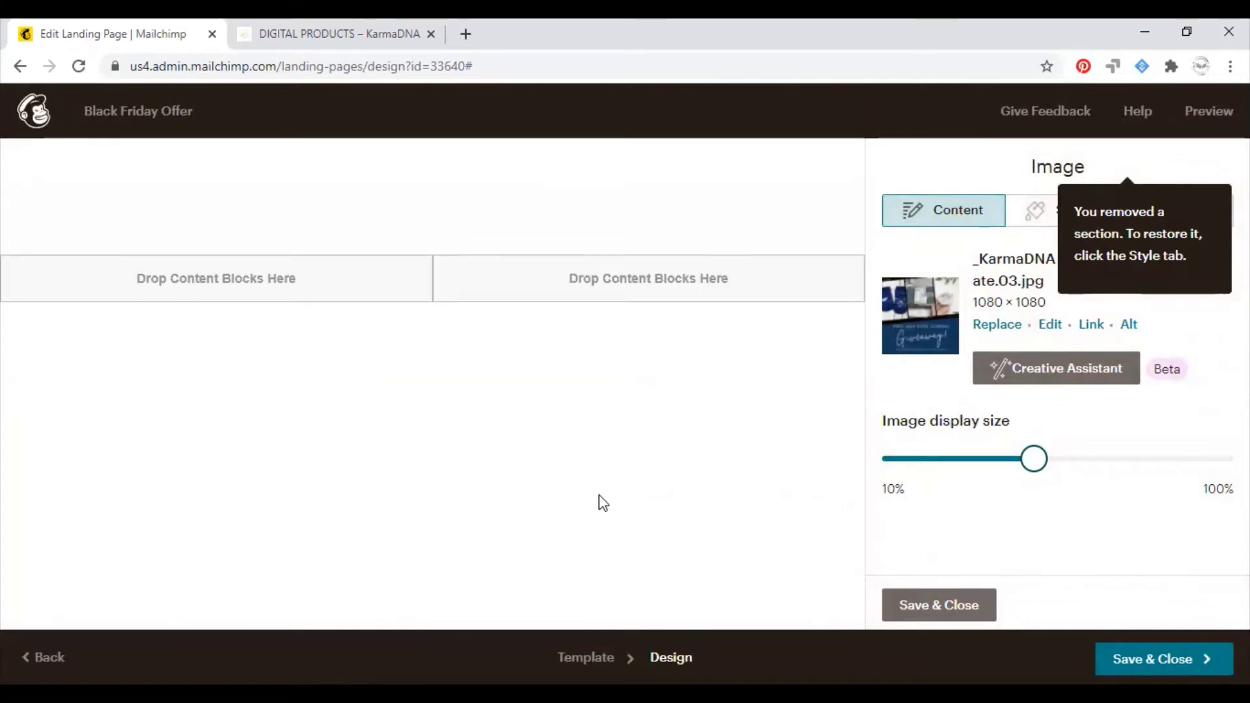
Step: Review the page layout from the signup form through the giveaway image to the empty content areas beneath it
scroll(599, 502, up, 6)
scroll(599, 504, down, 7)
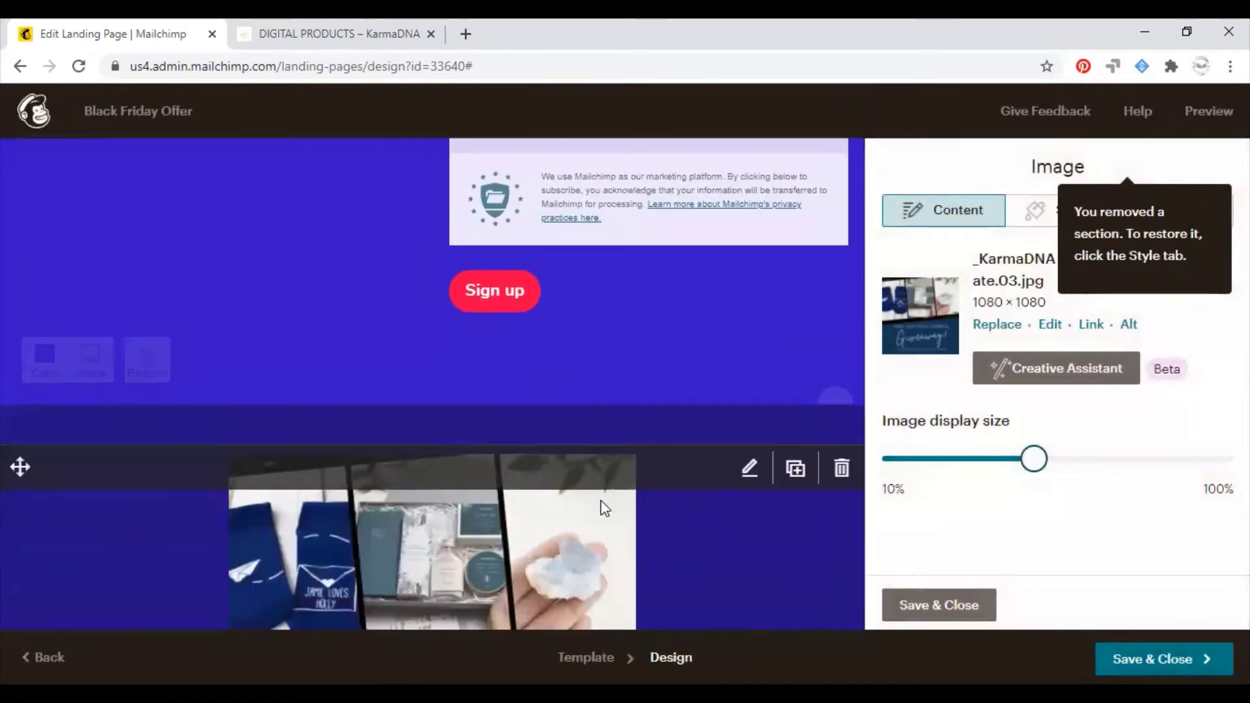
scroll(599, 521, down, 3)
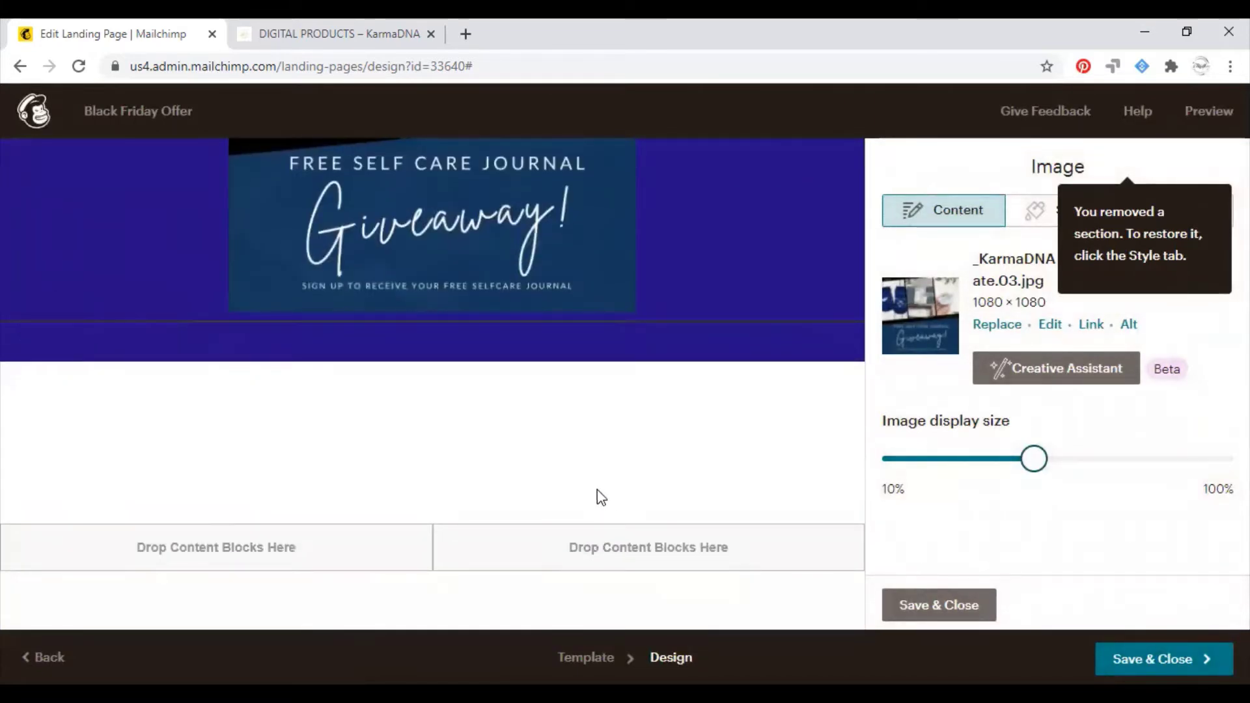
scroll(454, 458, down, 2)
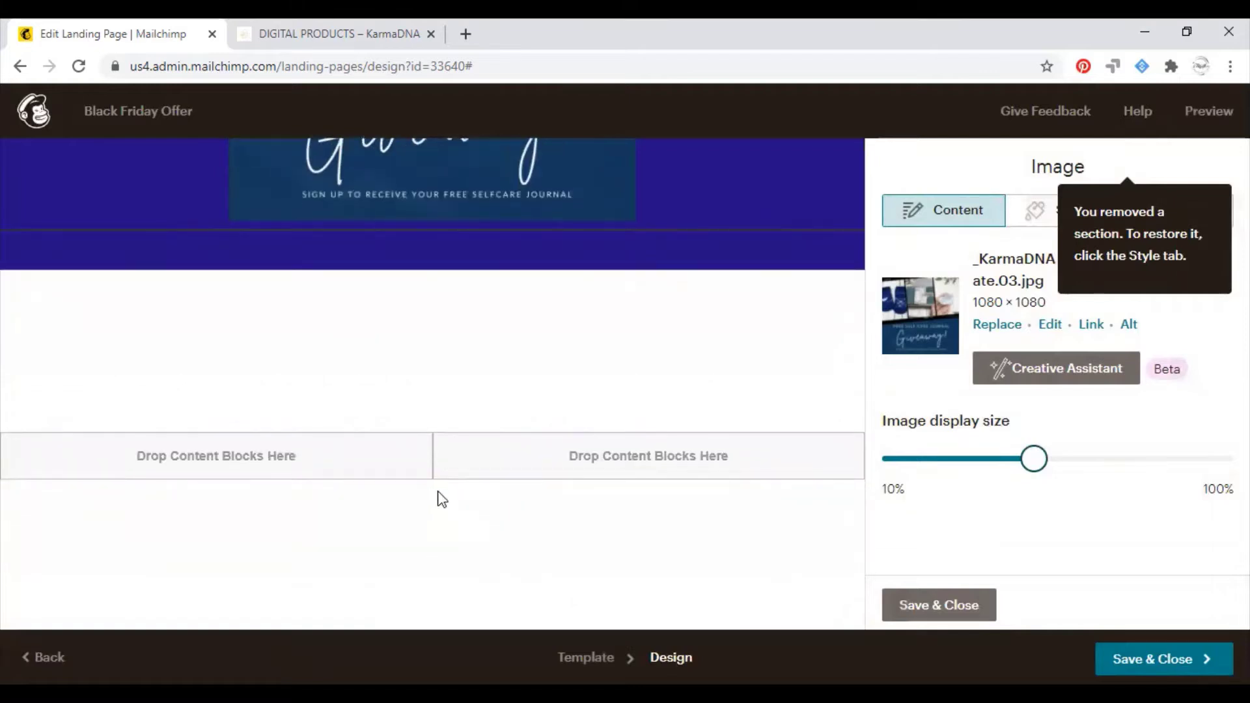
scroll(697, 312, up, 9)
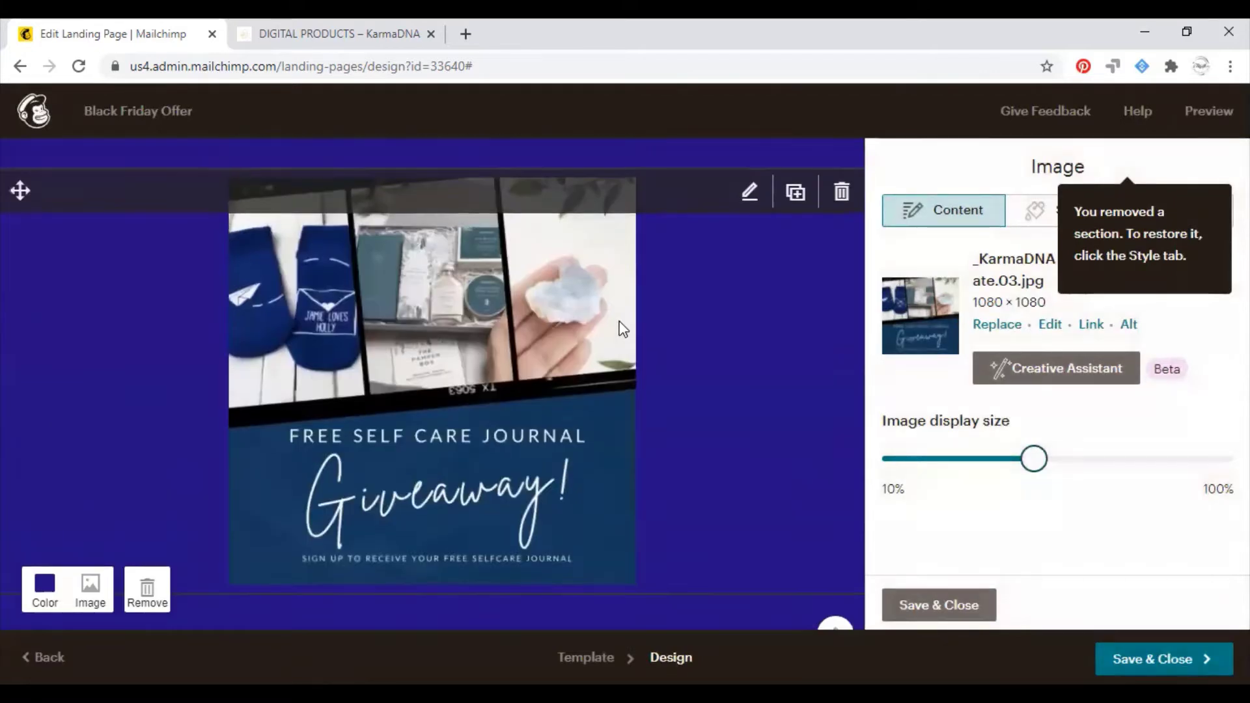
scroll(482, 408, down, 6)
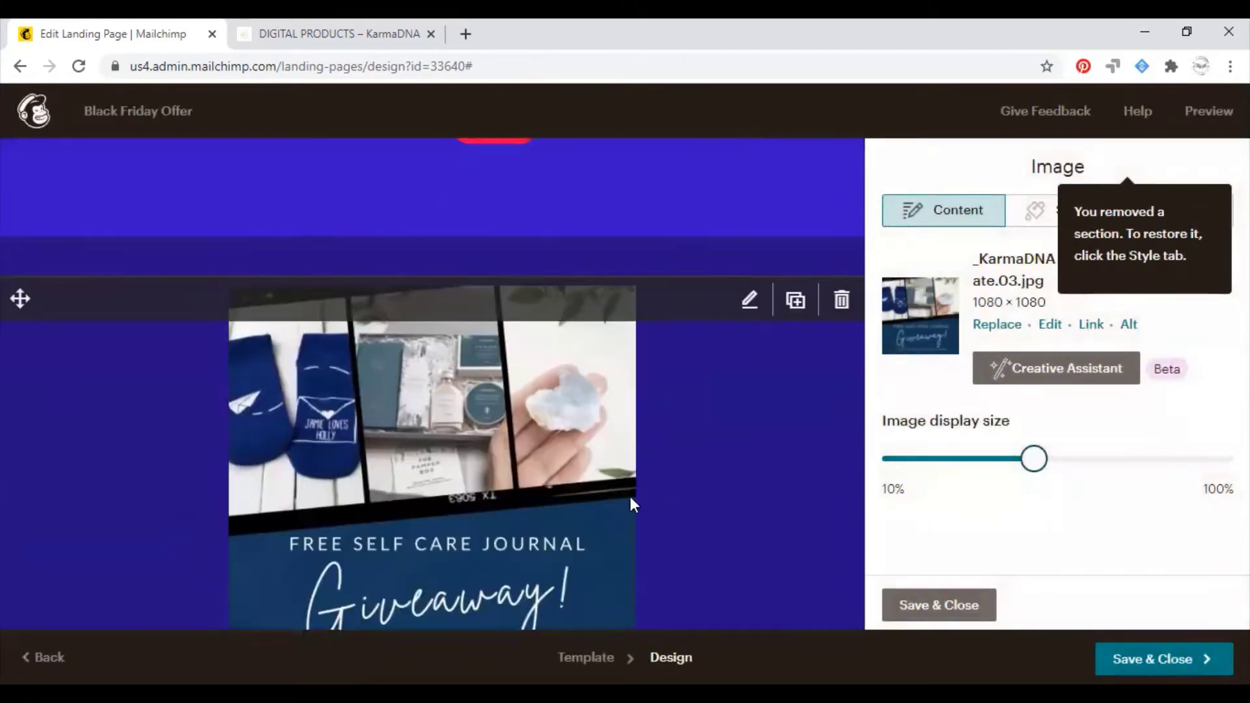
scroll(111, 503, up, 4)
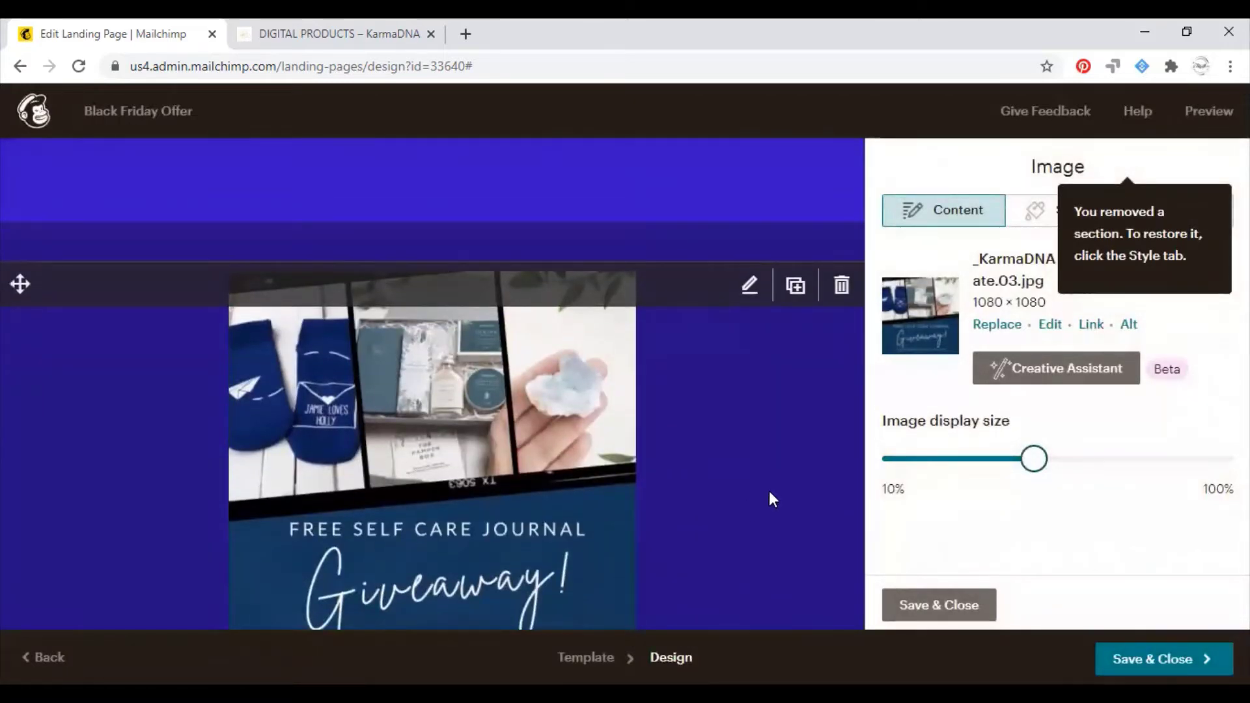
scroll(768, 490, up, 8)
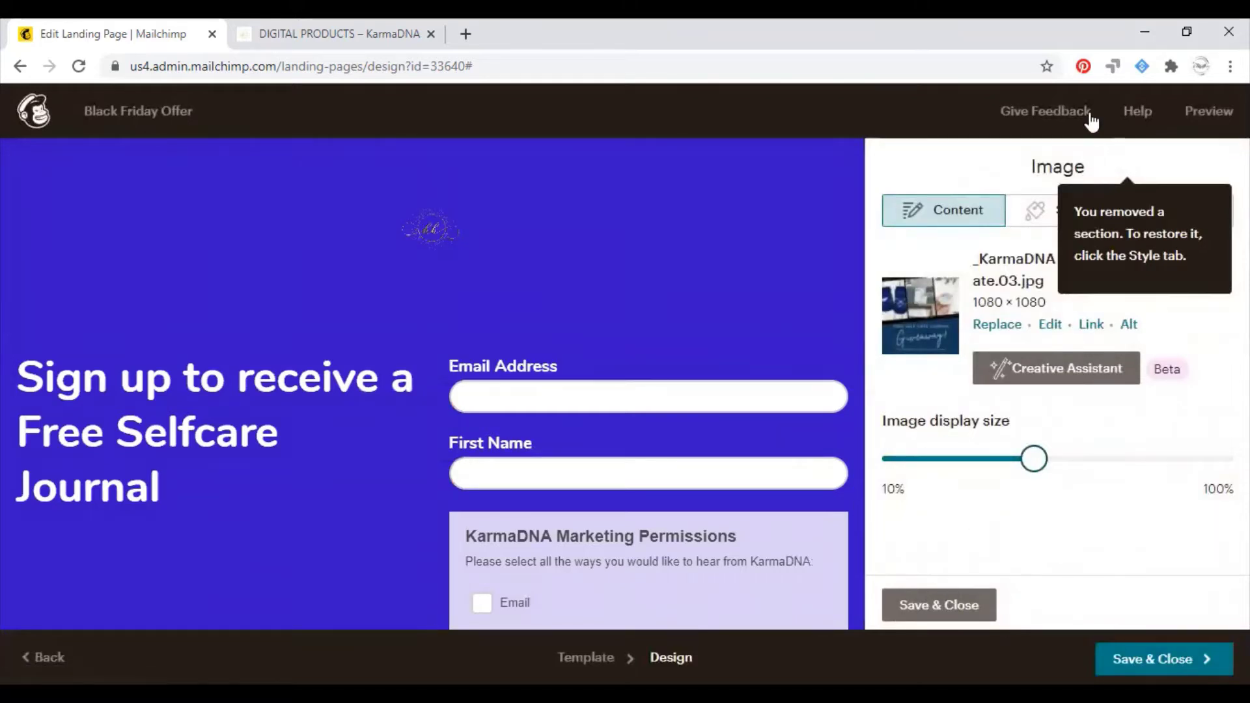
Step: Preview the landing page in desktop view, check its heading, signup form and giveaway image, and close the preview
click(1201, 123)
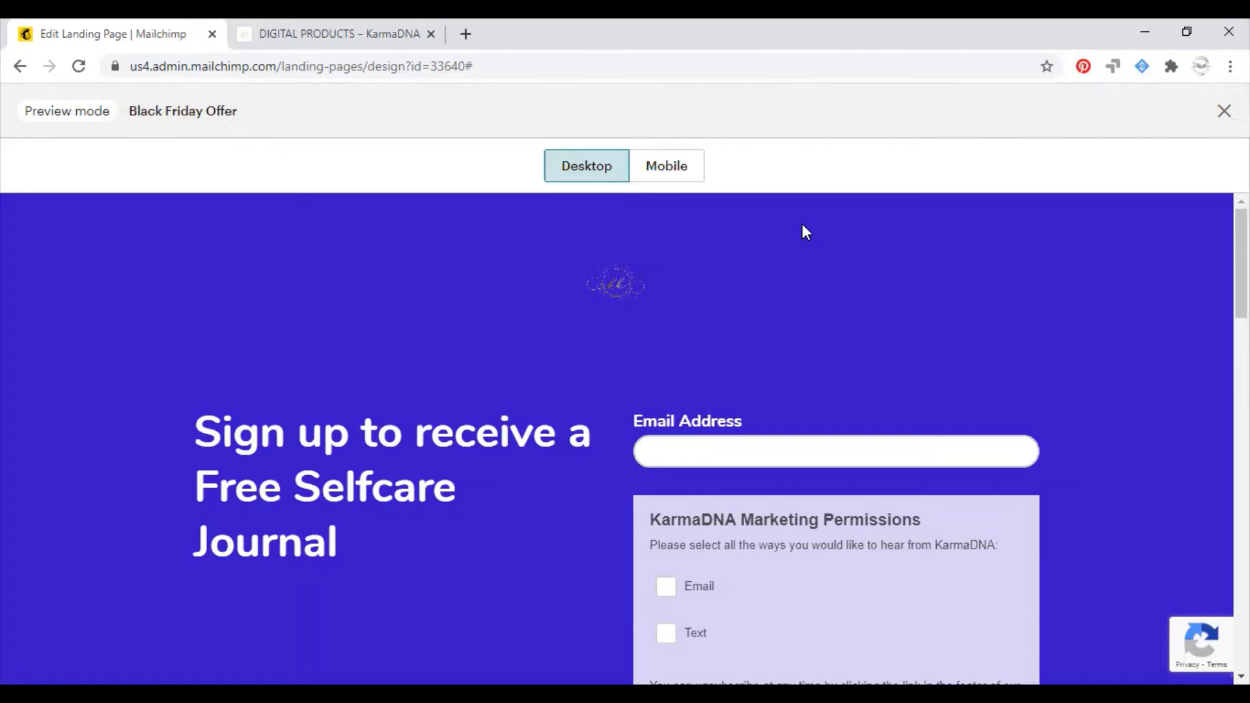
scroll(310, 435, down, 1)
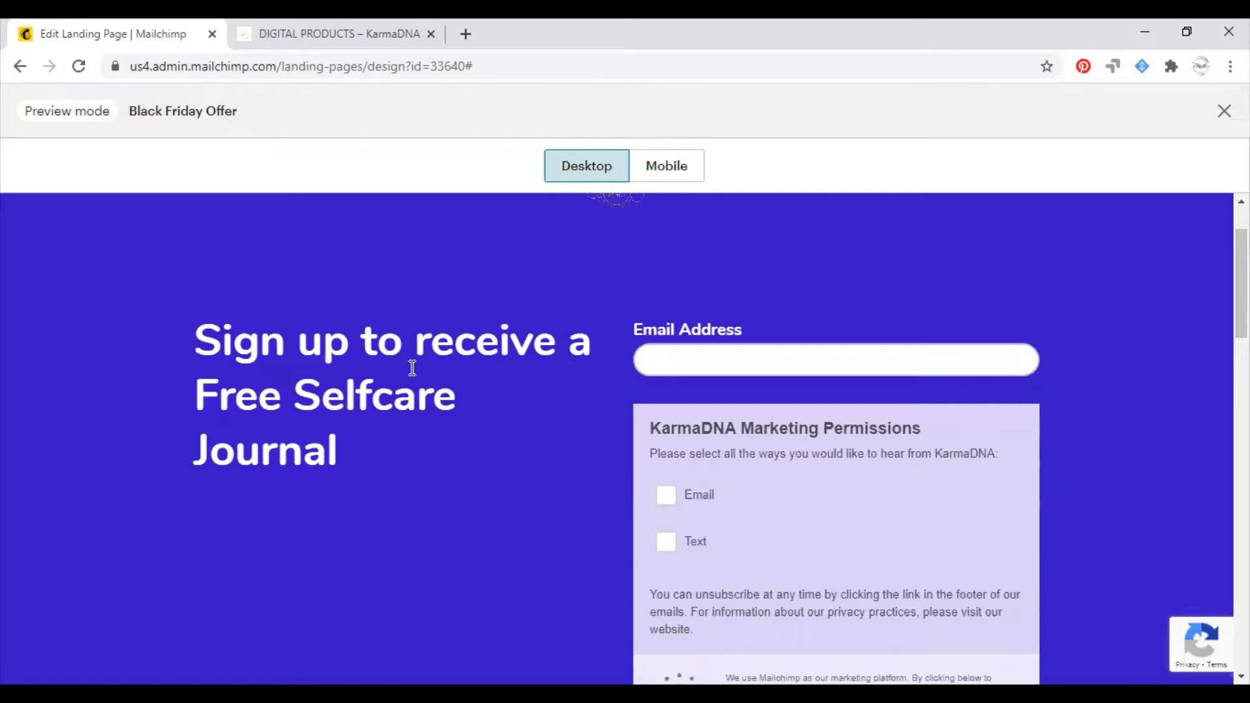
scroll(720, 365, up, 1)
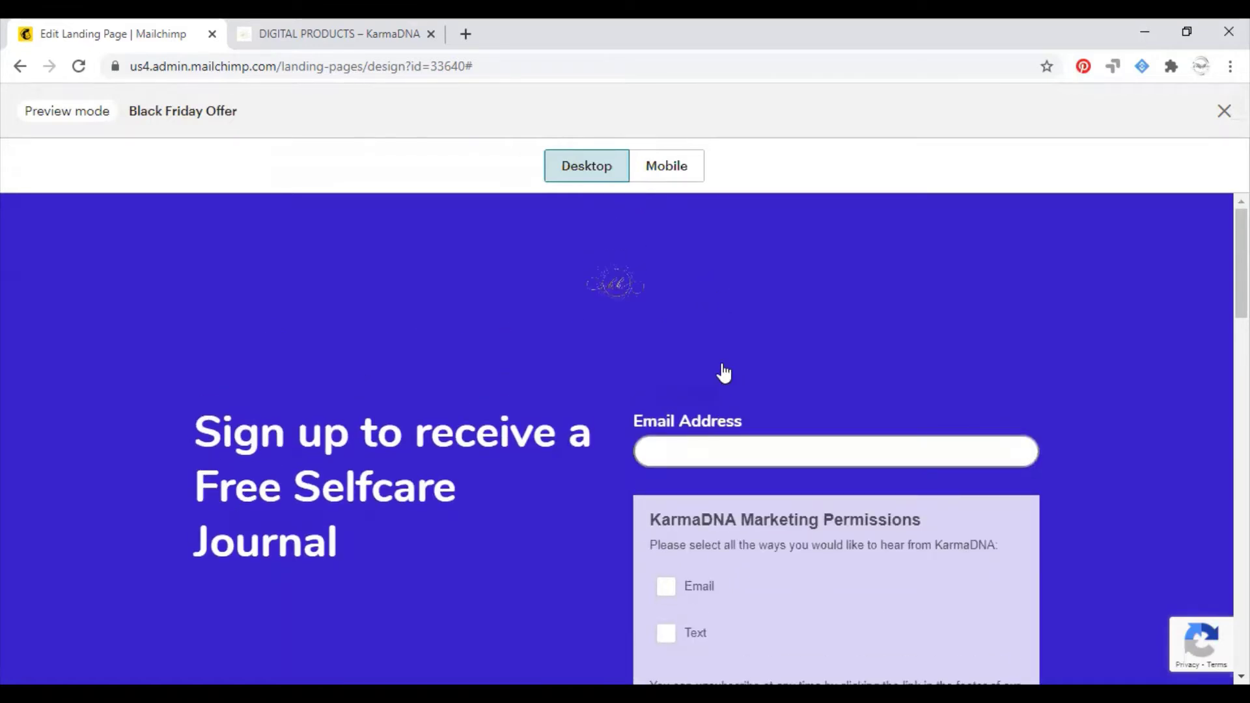
scroll(721, 371, down, 1)
scroll(808, 447, up, 1)
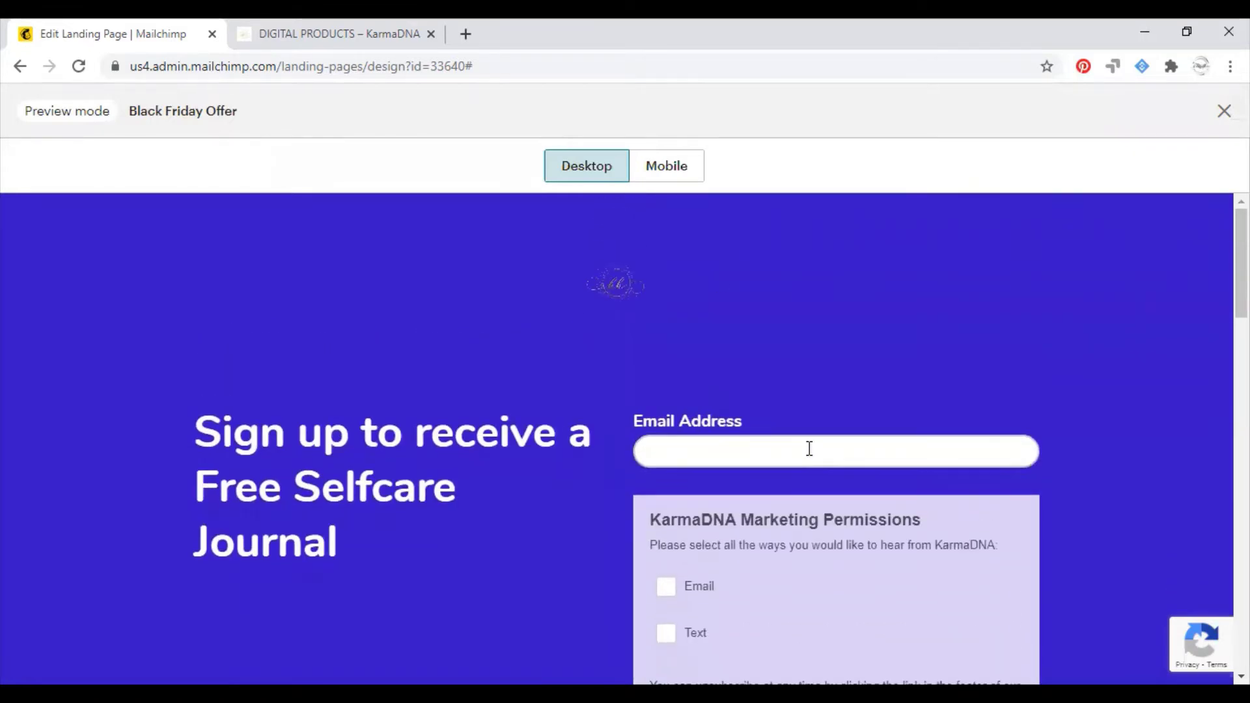
scroll(809, 449, down, 3)
scroll(807, 448, down, 6)
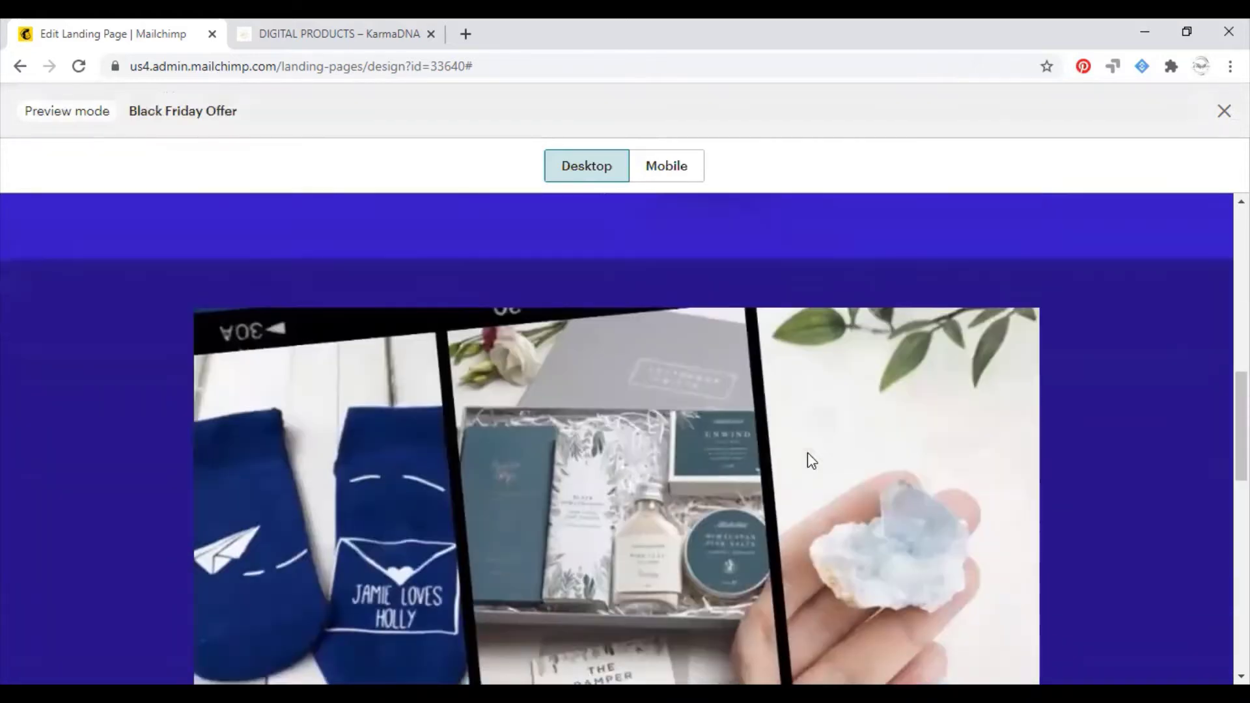
scroll(801, 449, up, 4)
scroll(758, 364, up, 3)
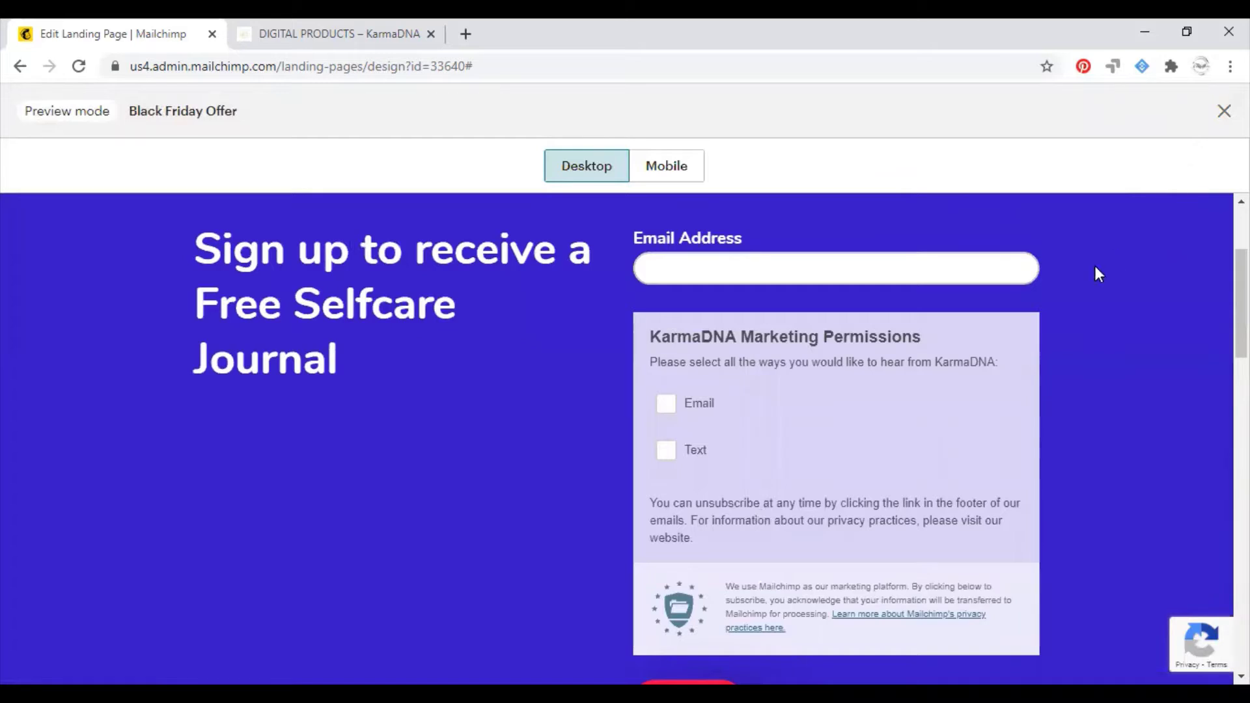
scroll(873, 270, up, 2)
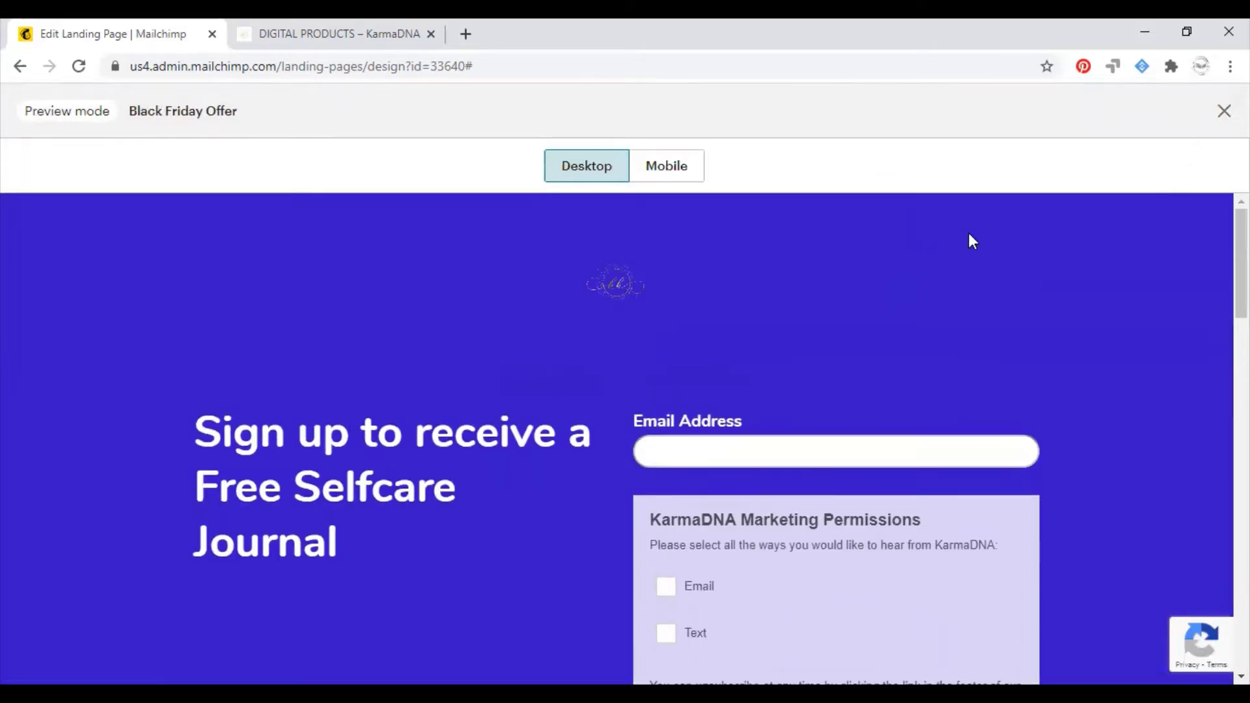
scroll(957, 394, down, 2)
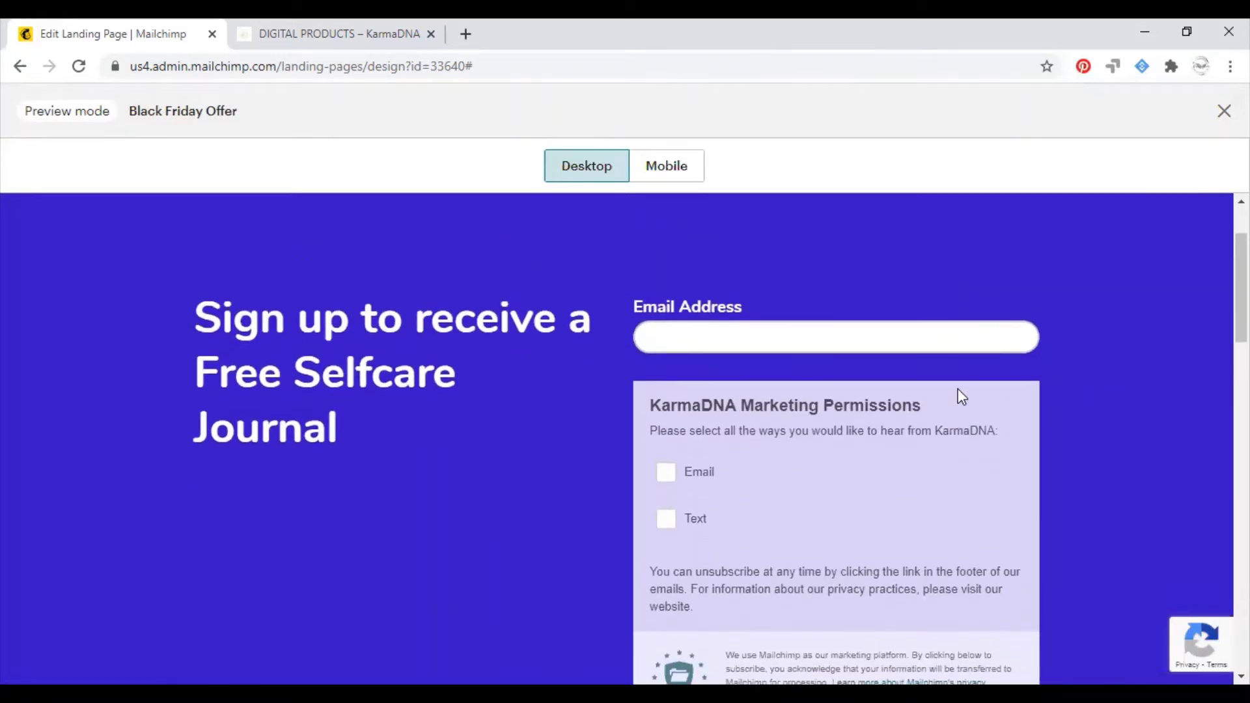
scroll(898, 414, up, 2)
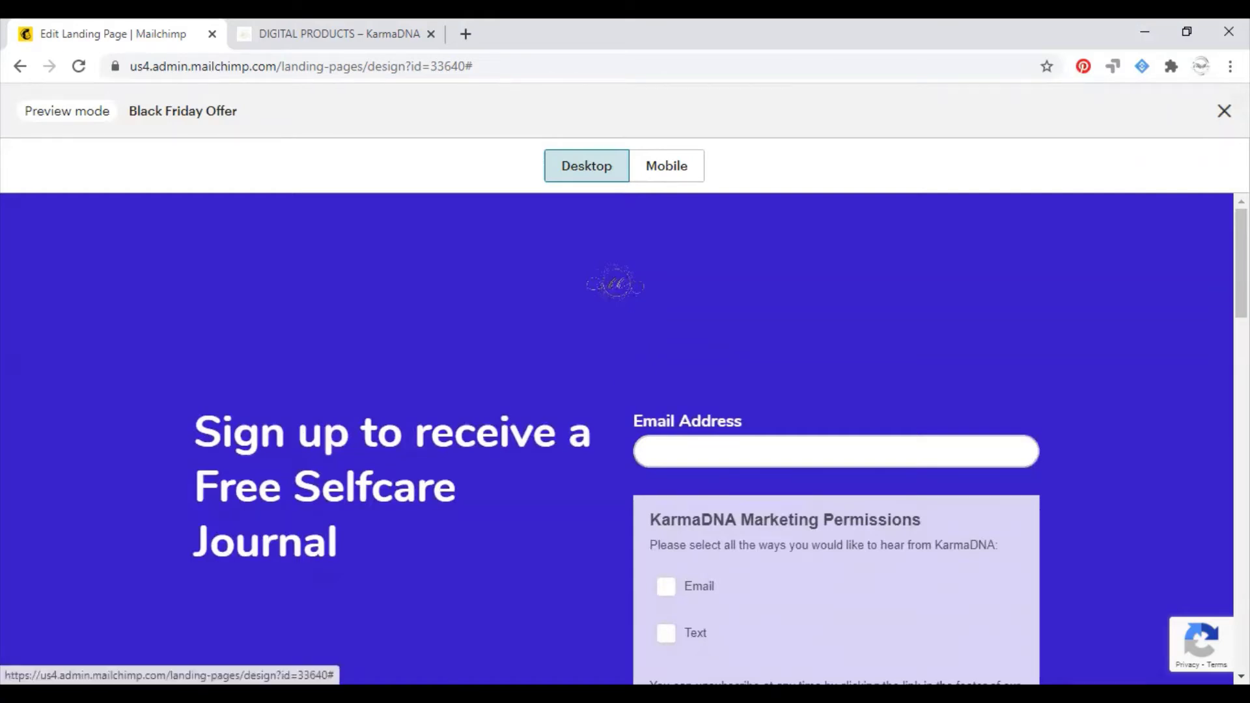
click(1224, 111)
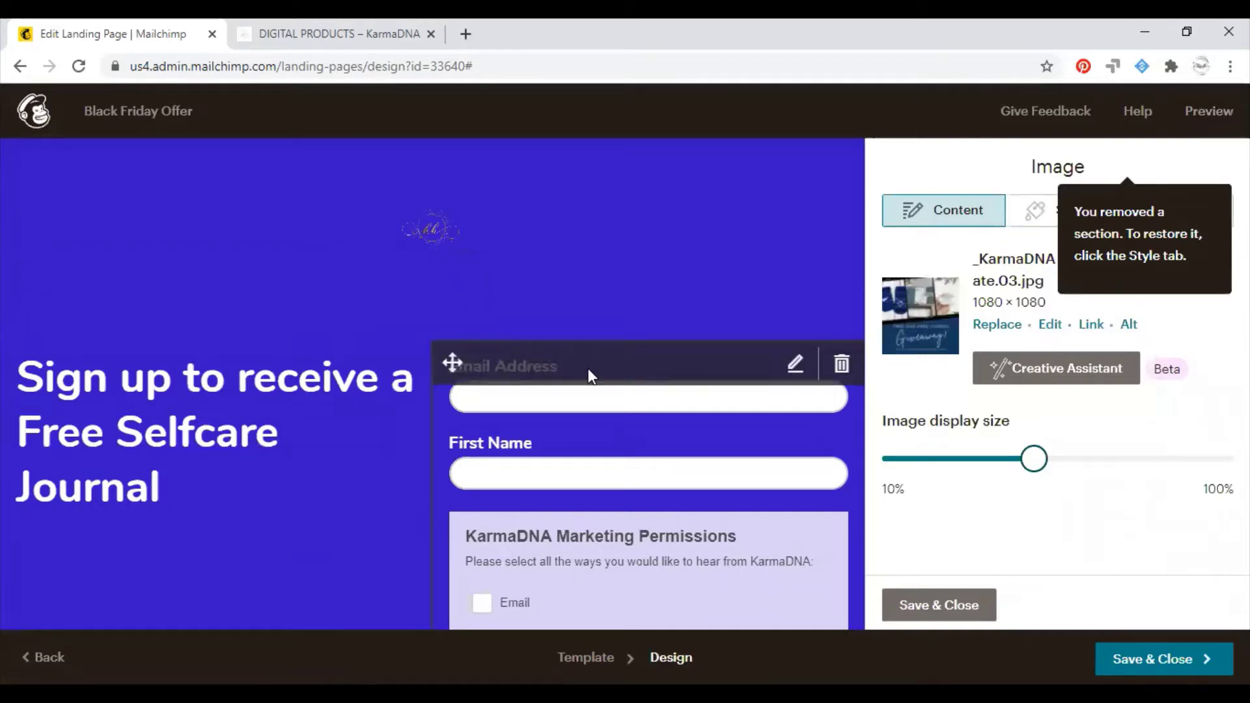
Step: Correct the heading beside the signup form to read "Sign up to receive a Free Self Care Journal"
click(196, 442)
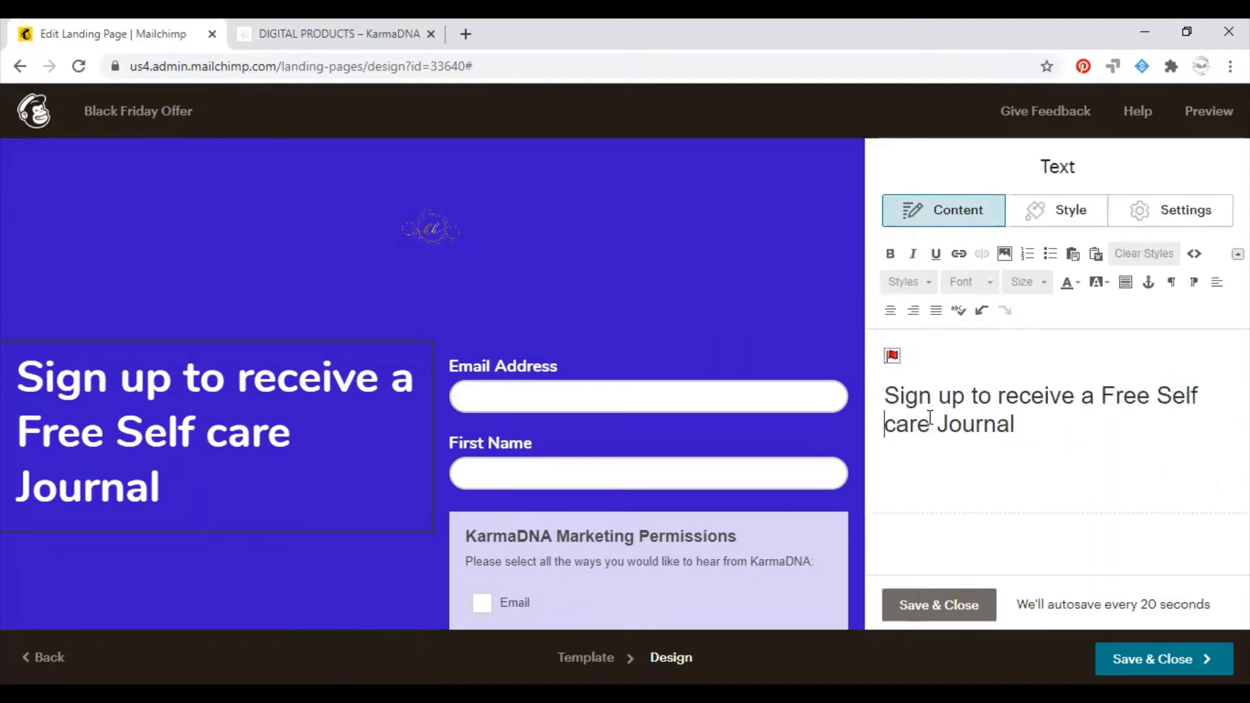
key(Delete)
text(C)
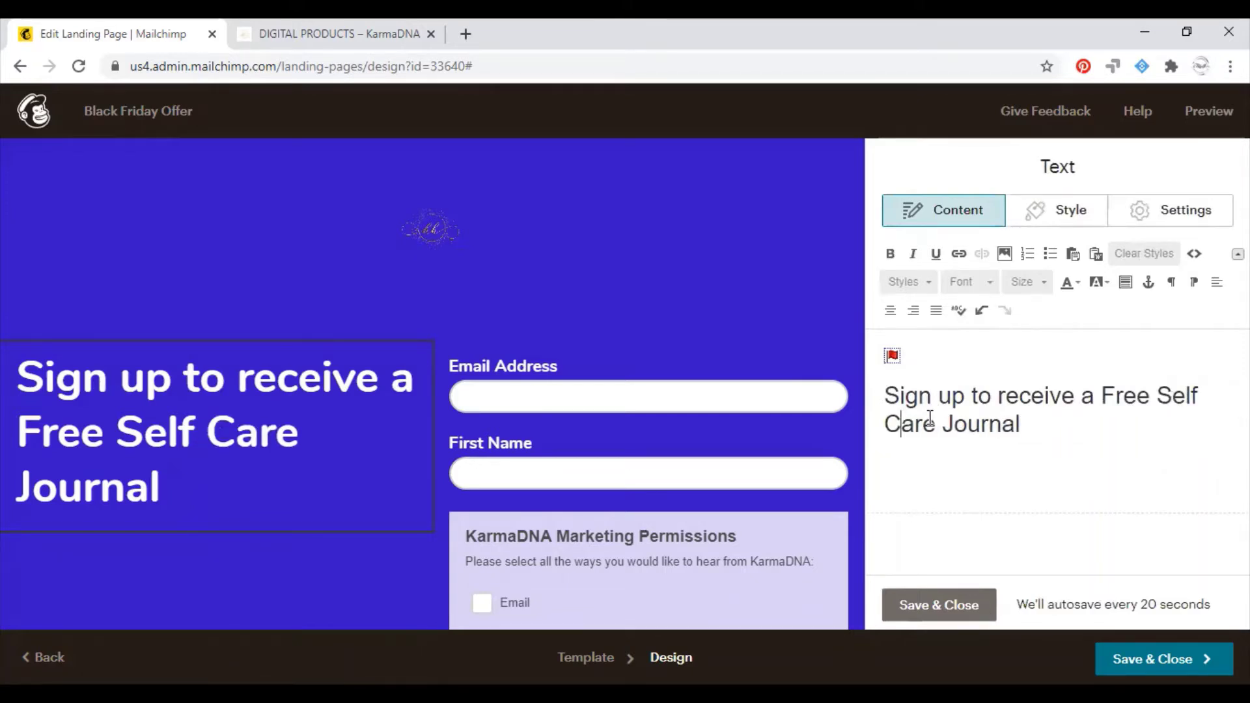
click(510, 441)
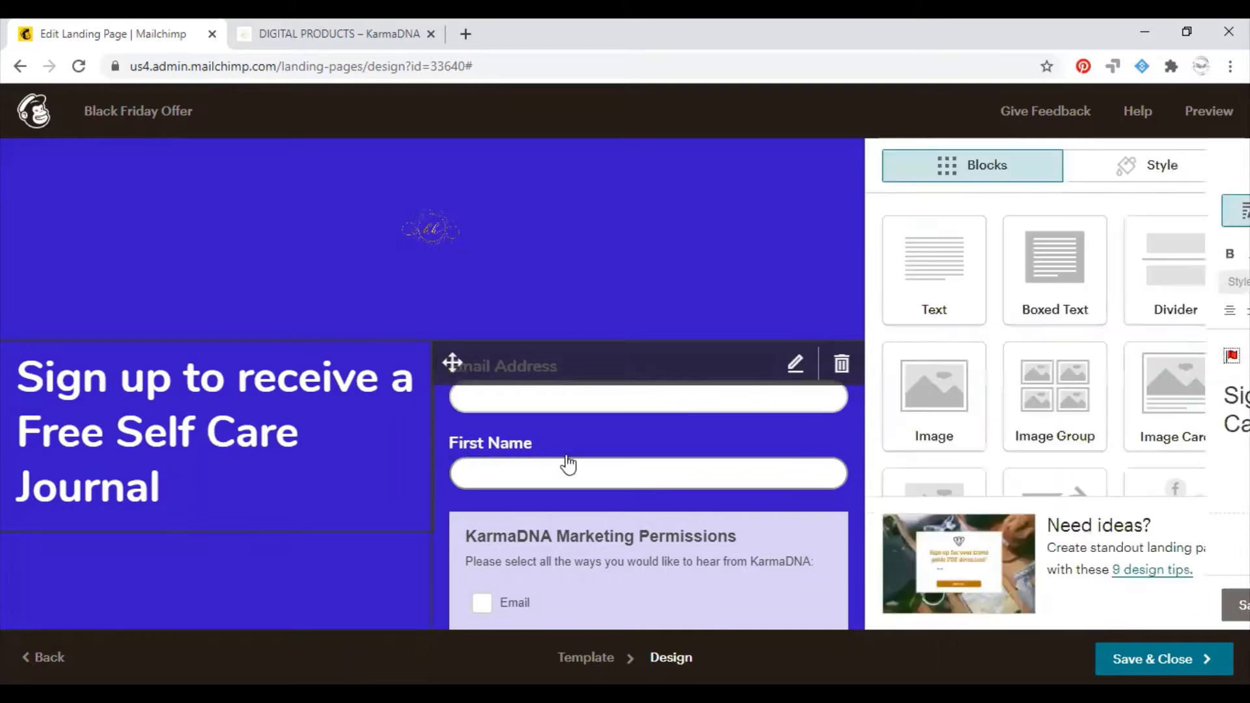
scroll(586, 492, down, 3)
click(588, 441)
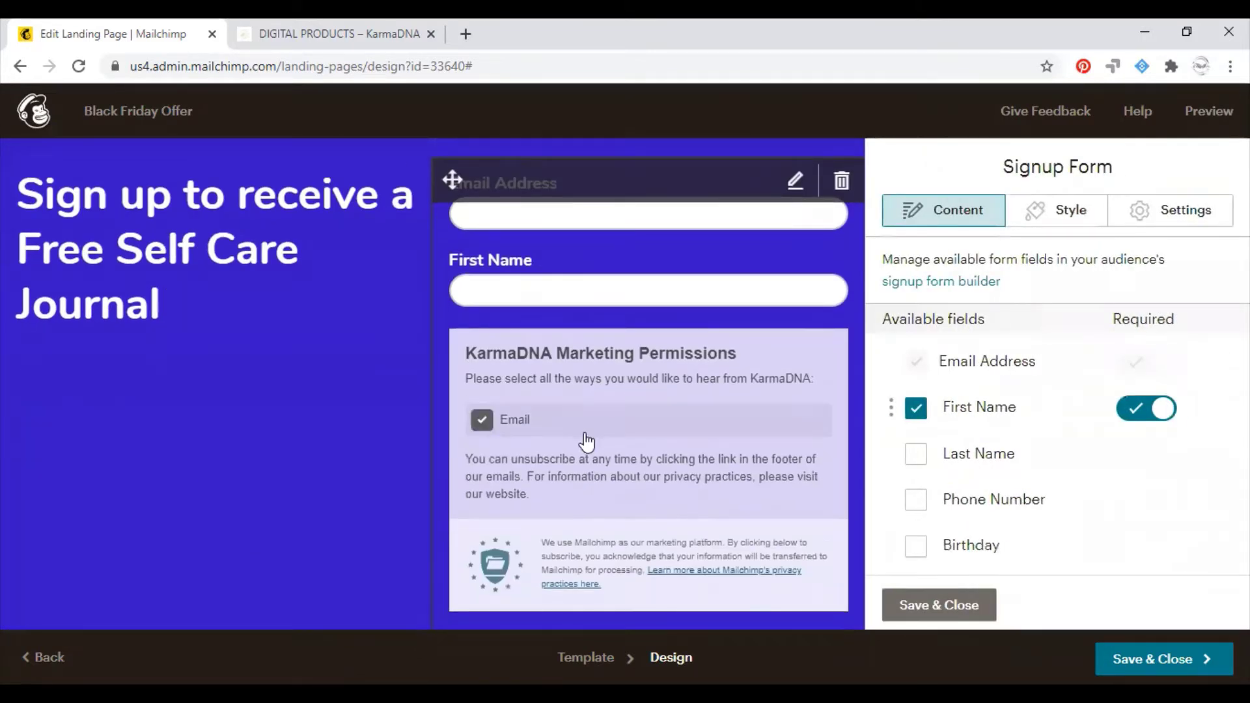
click(488, 435)
scroll(730, 527, down, 3)
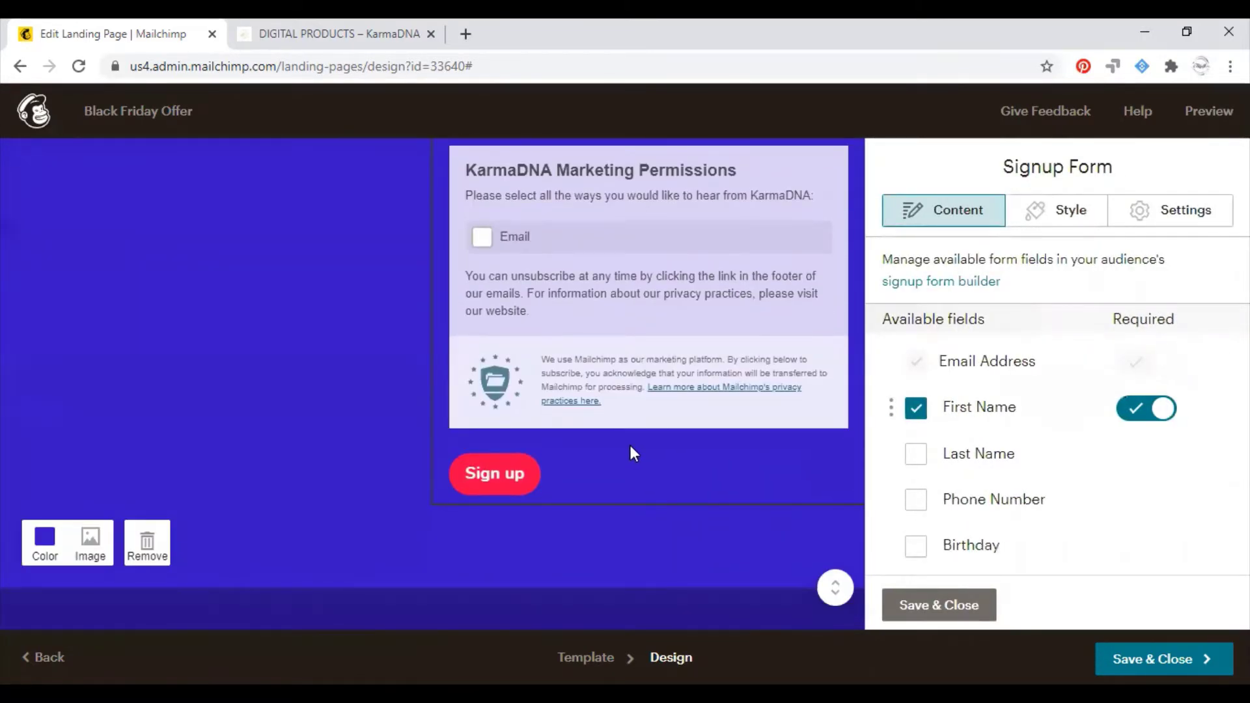
click(935, 605)
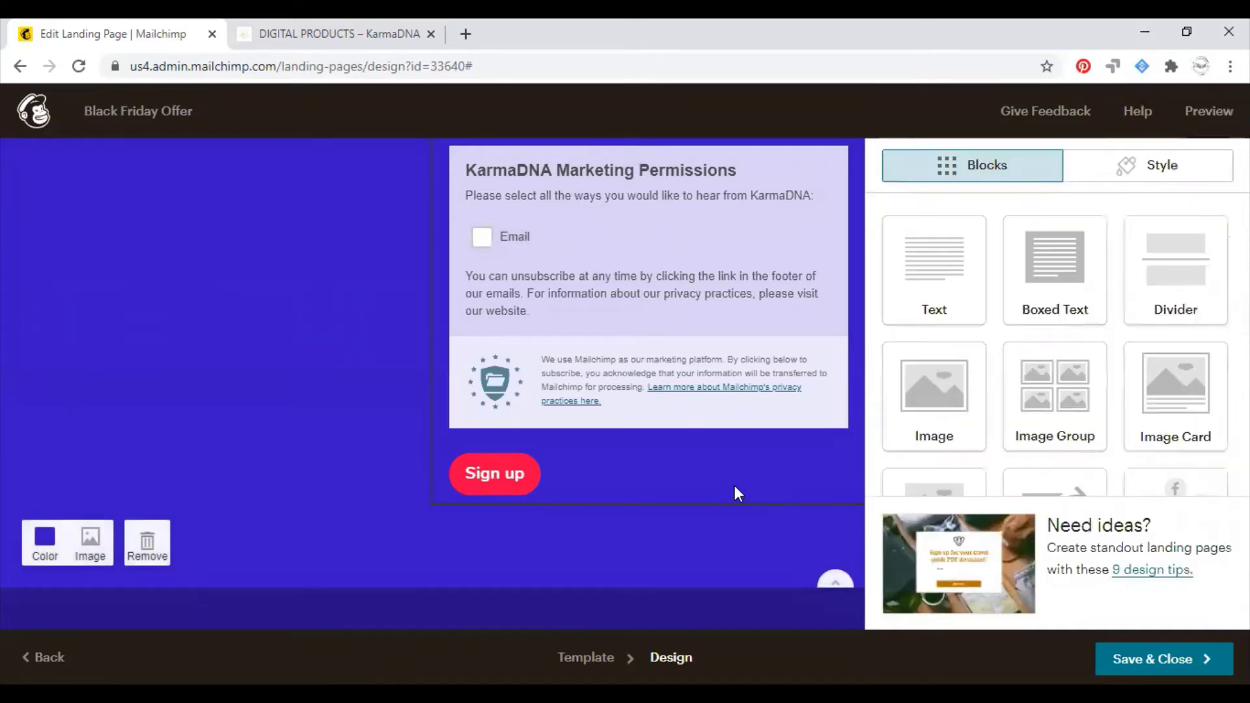
scroll(618, 490, down, 5)
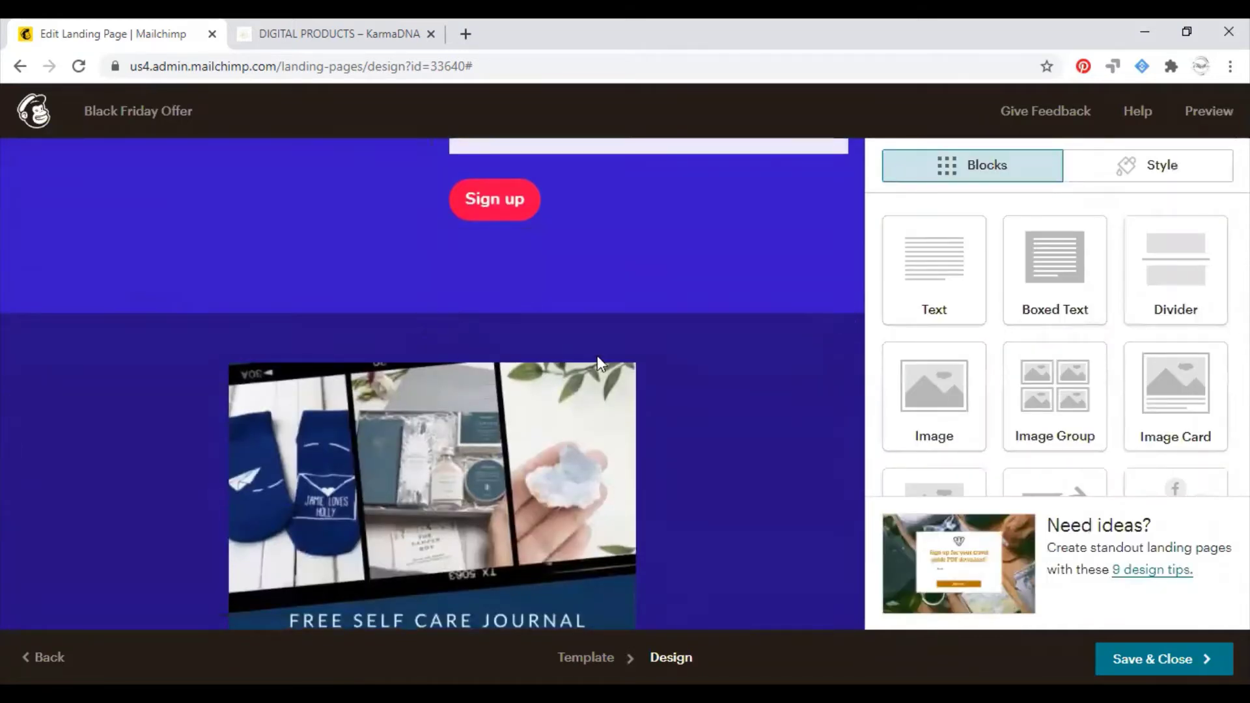
scroll(599, 362, down, 3)
scroll(548, 416, down, 3)
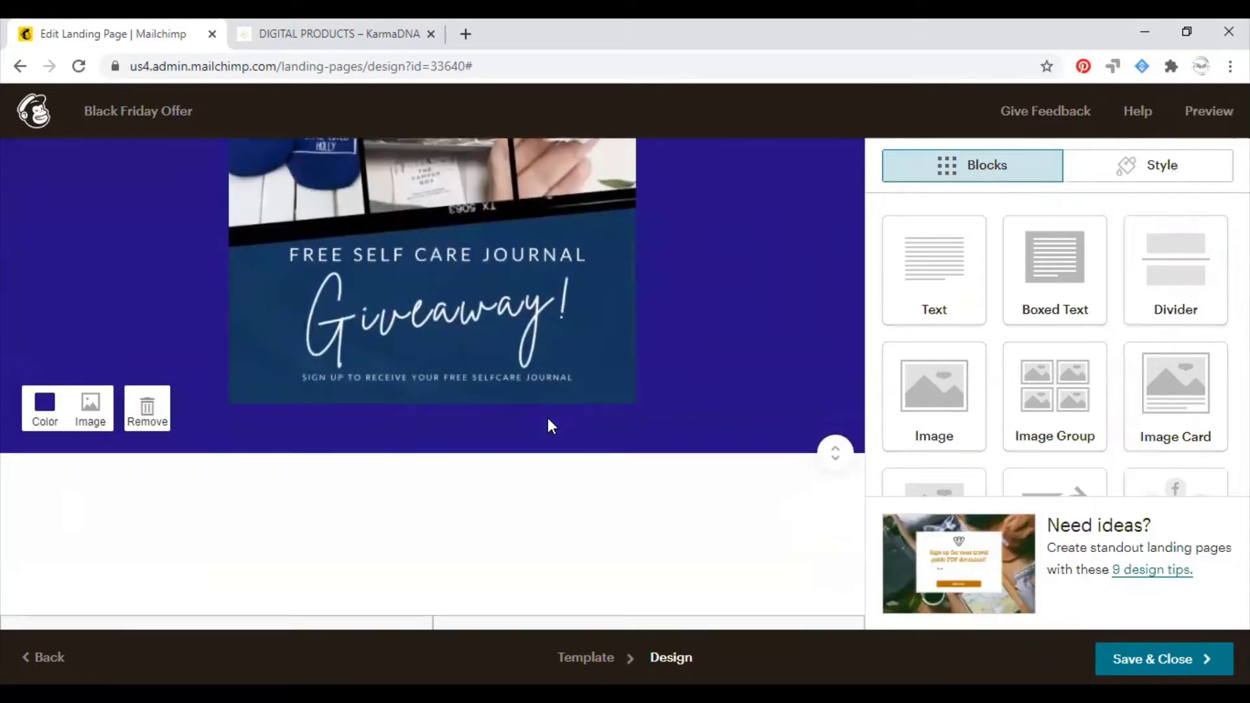
click(661, 354)
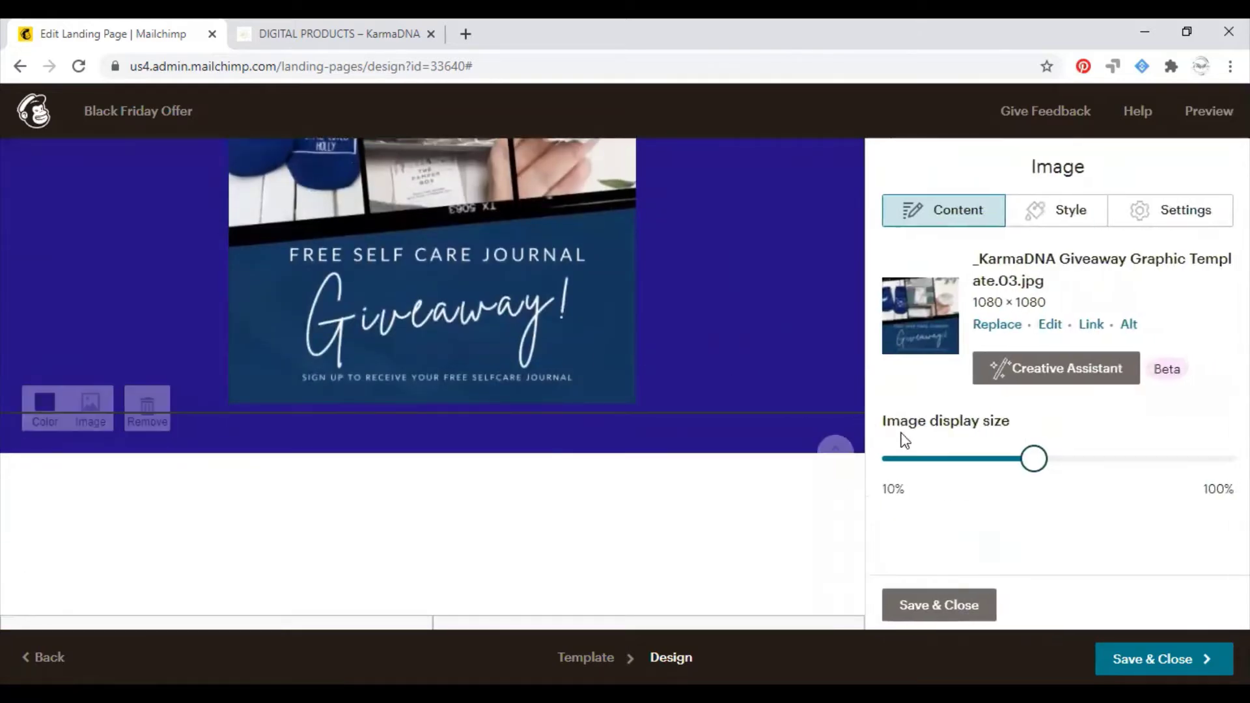
click(939, 606)
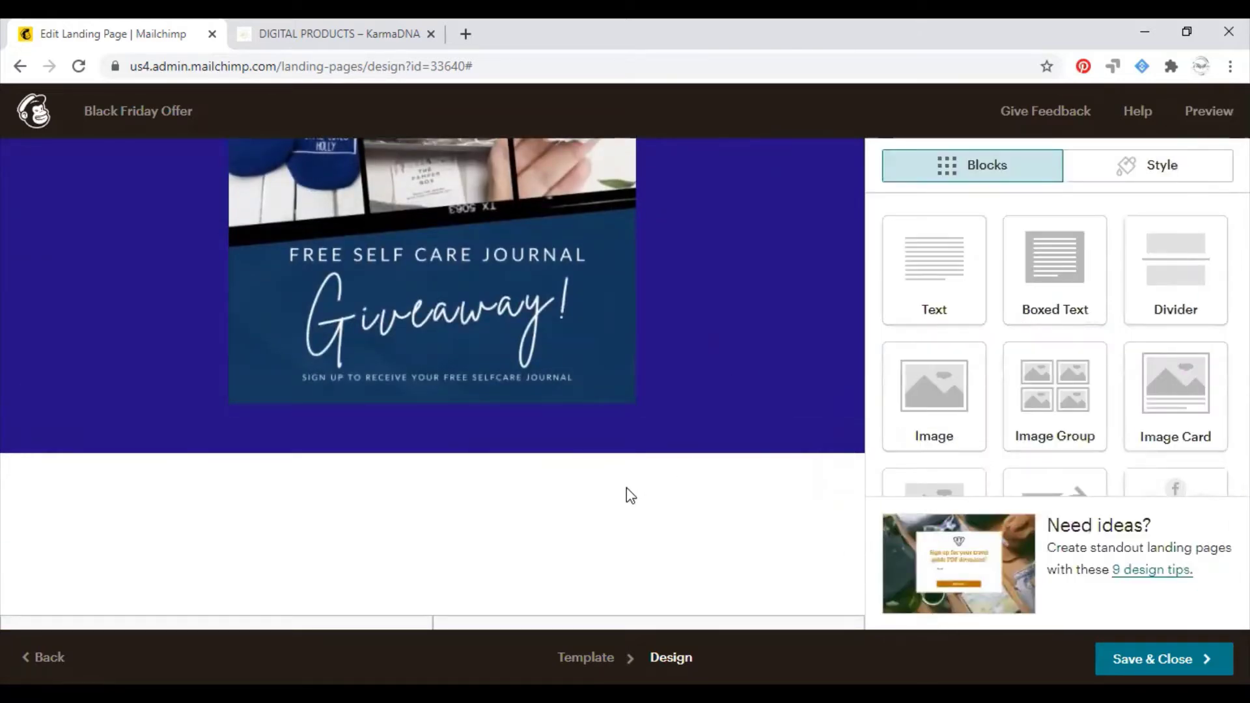
Step: Move the giveaway image block from the section below the signup form to the top of the page, above the logo
scroll(505, 482, up, 8)
scroll(510, 486, down, 3)
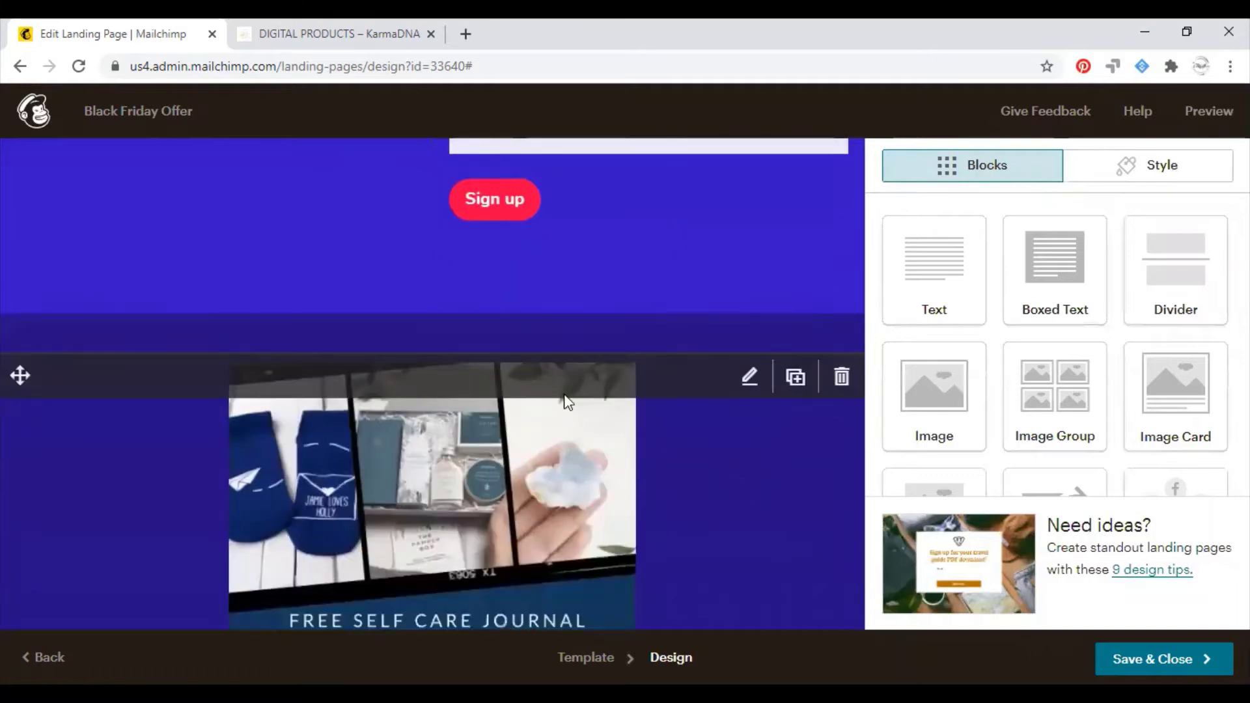
click(102, 495)
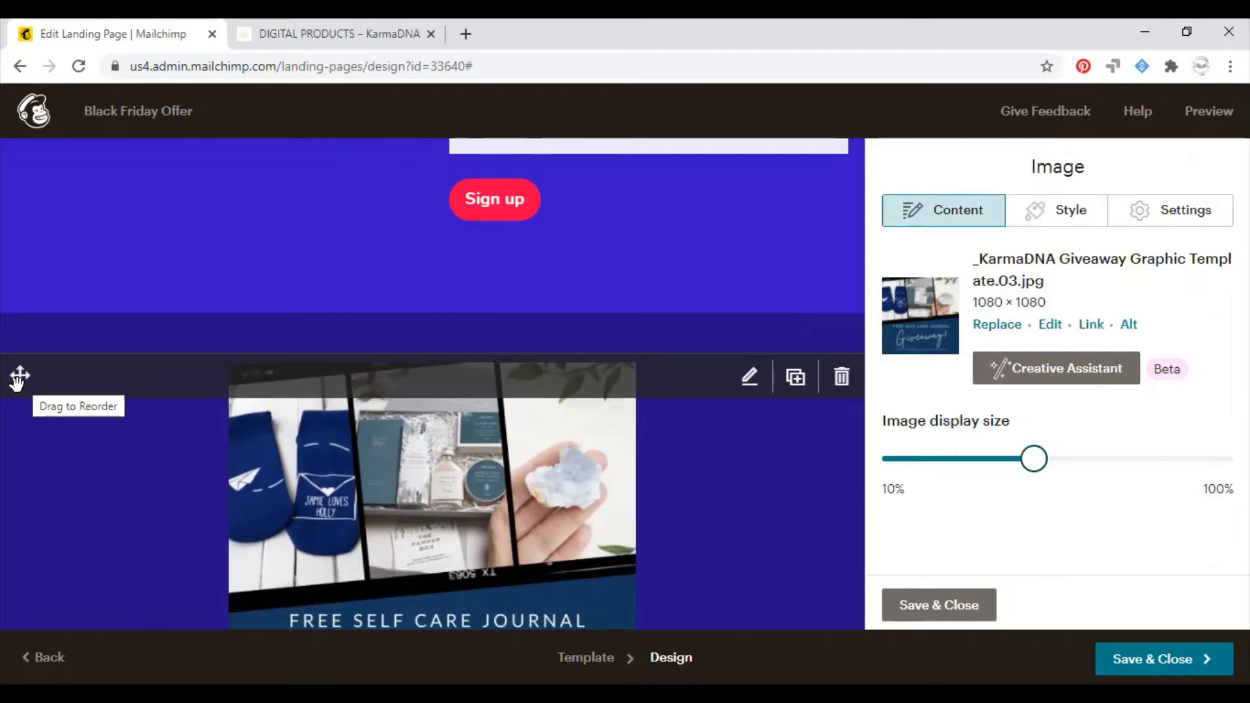
drag(18, 381, 13, 203)
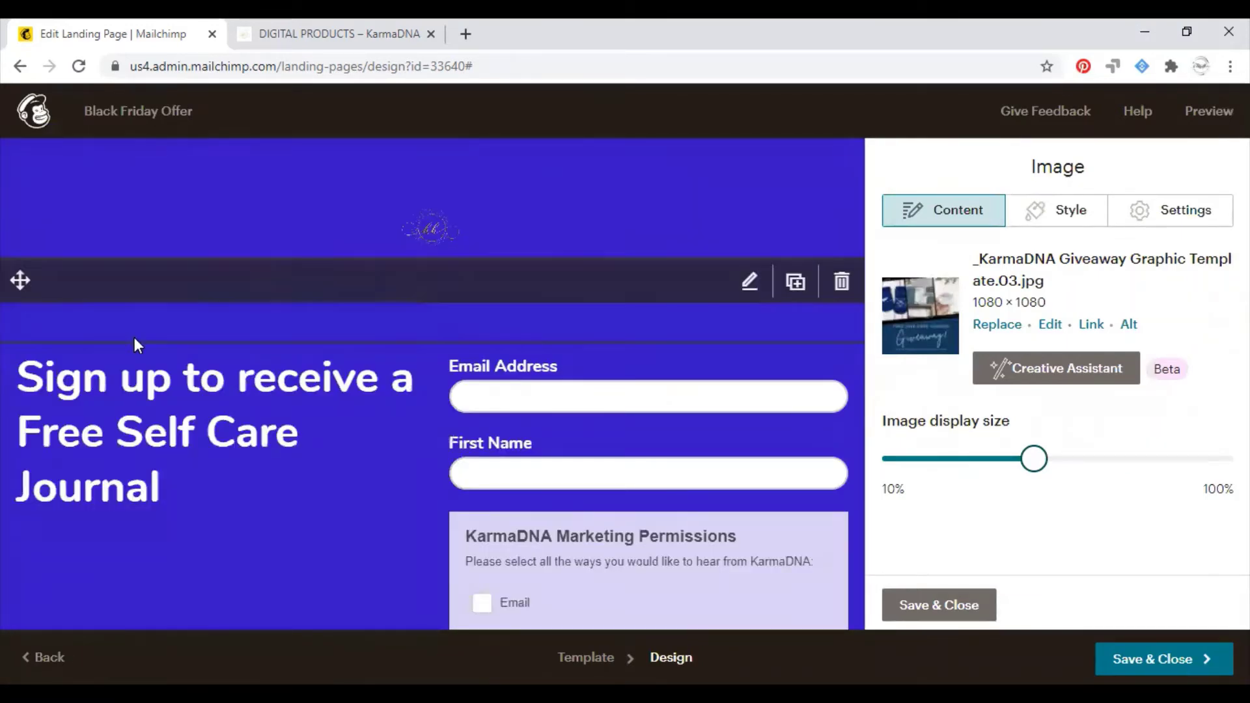
scroll(678, 356, down, 5)
scroll(678, 358, up, 1)
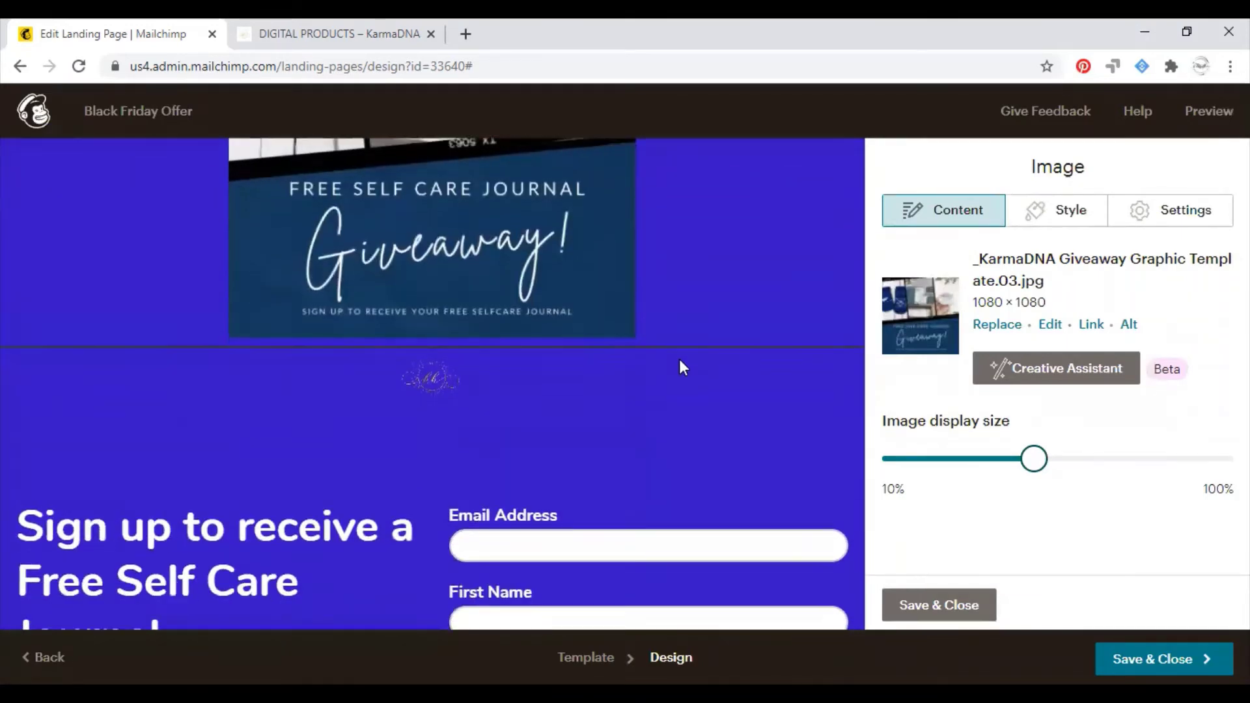
Step: Delete the empty content block beneath the logo and move the logo above the giveaway image
click(841, 431)
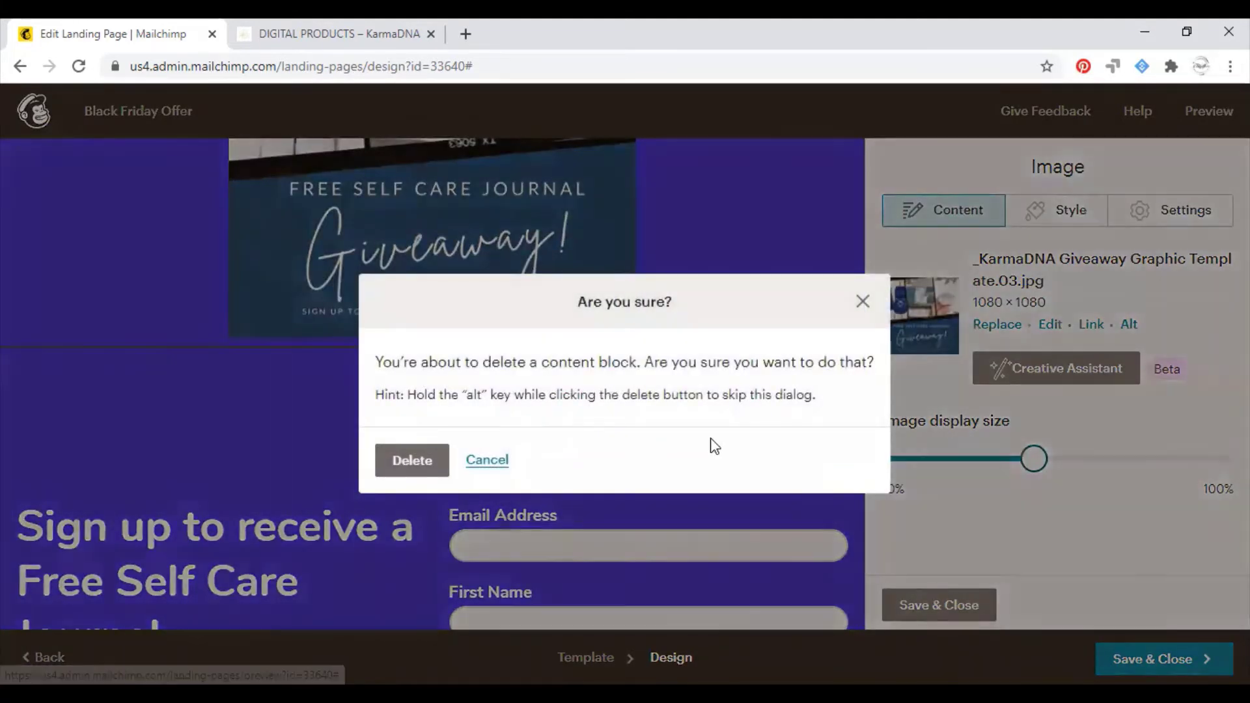
click(412, 461)
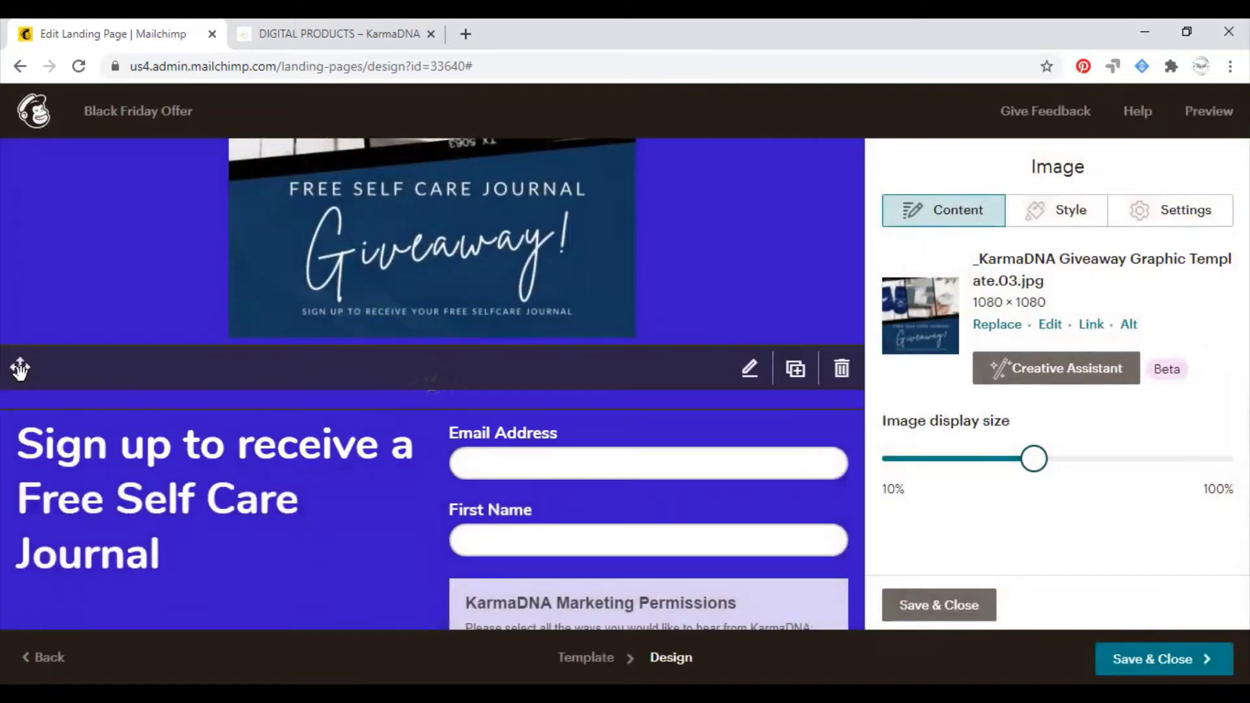
drag(21, 370, 4, 179)
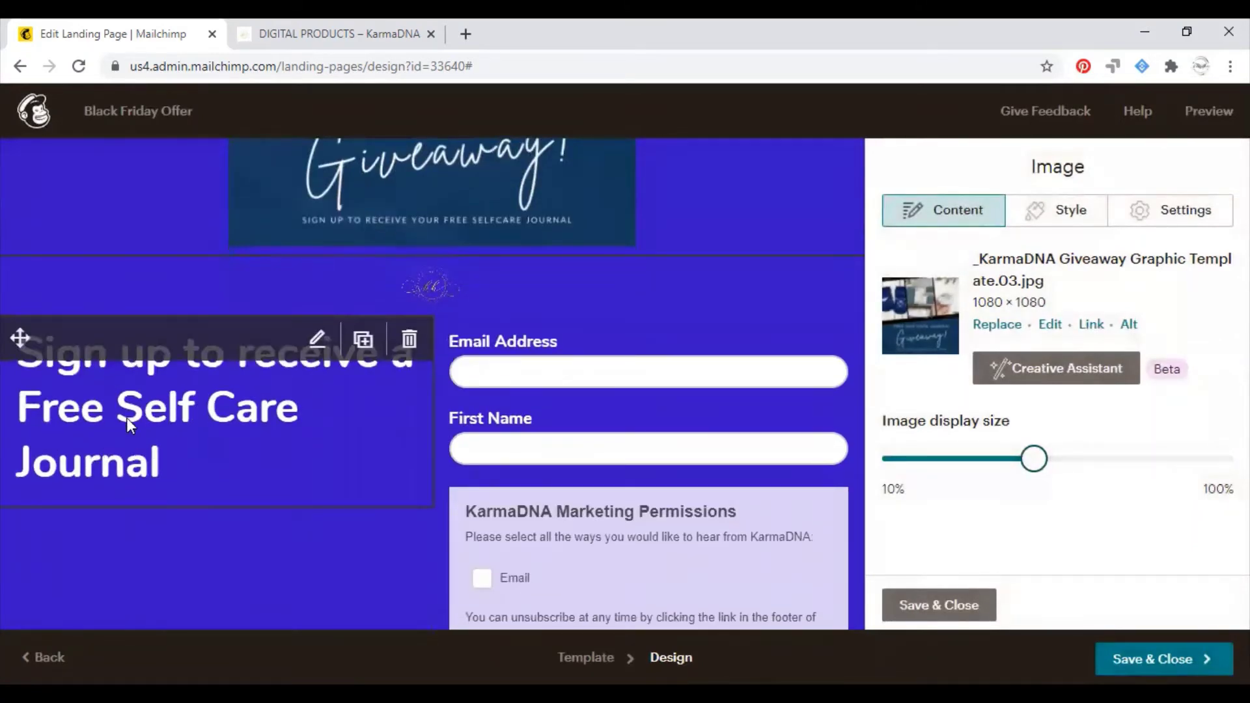
drag(17, 276, 37, 203)
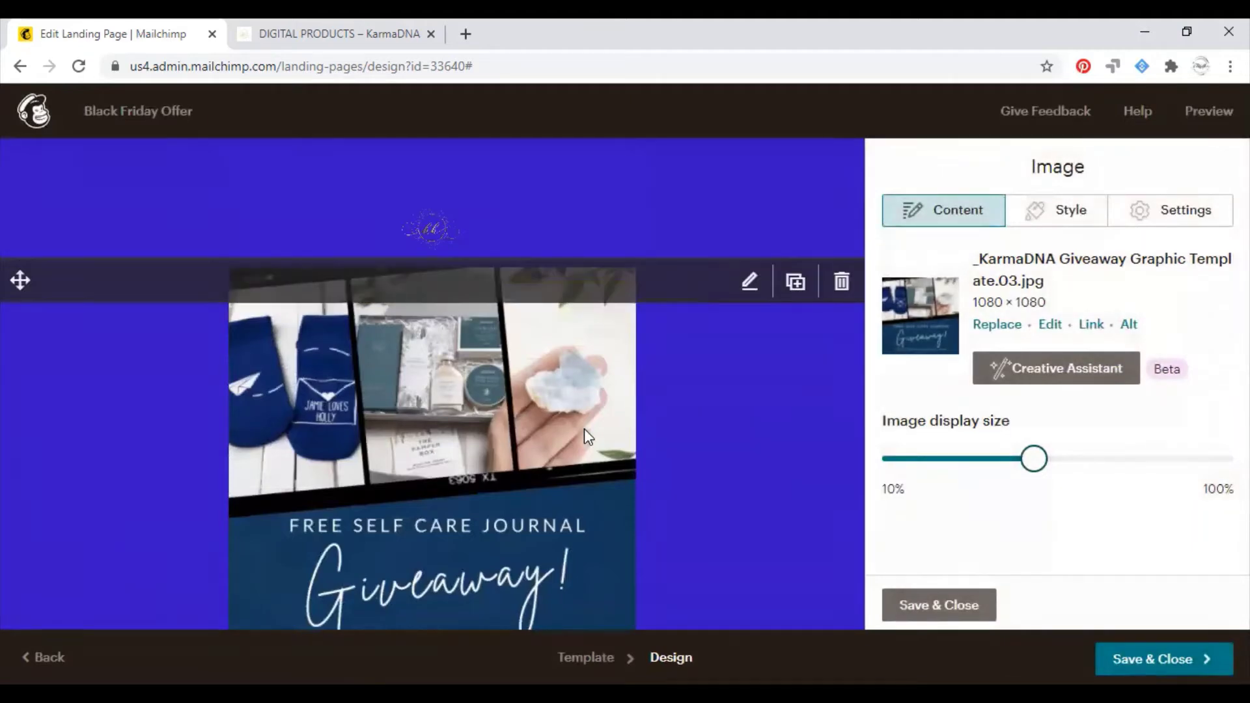
scroll(586, 438, down, 4)
scroll(536, 289, down, 1)
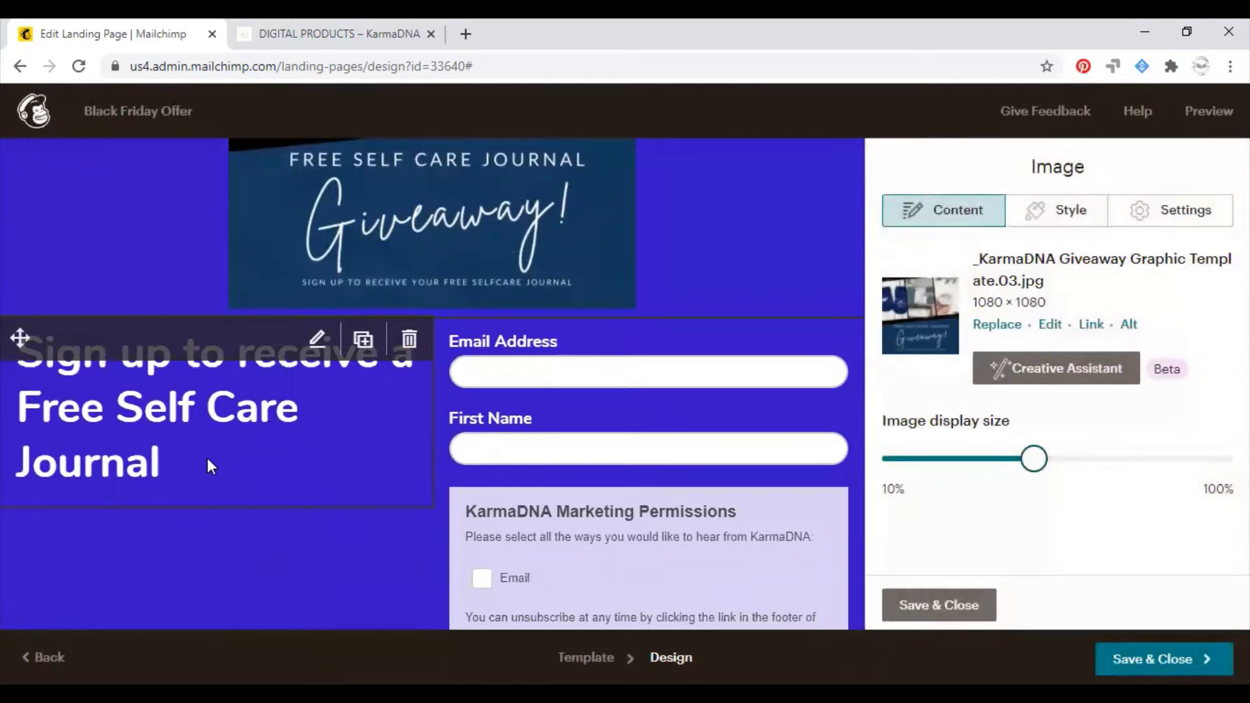
scroll(617, 390, down, 8)
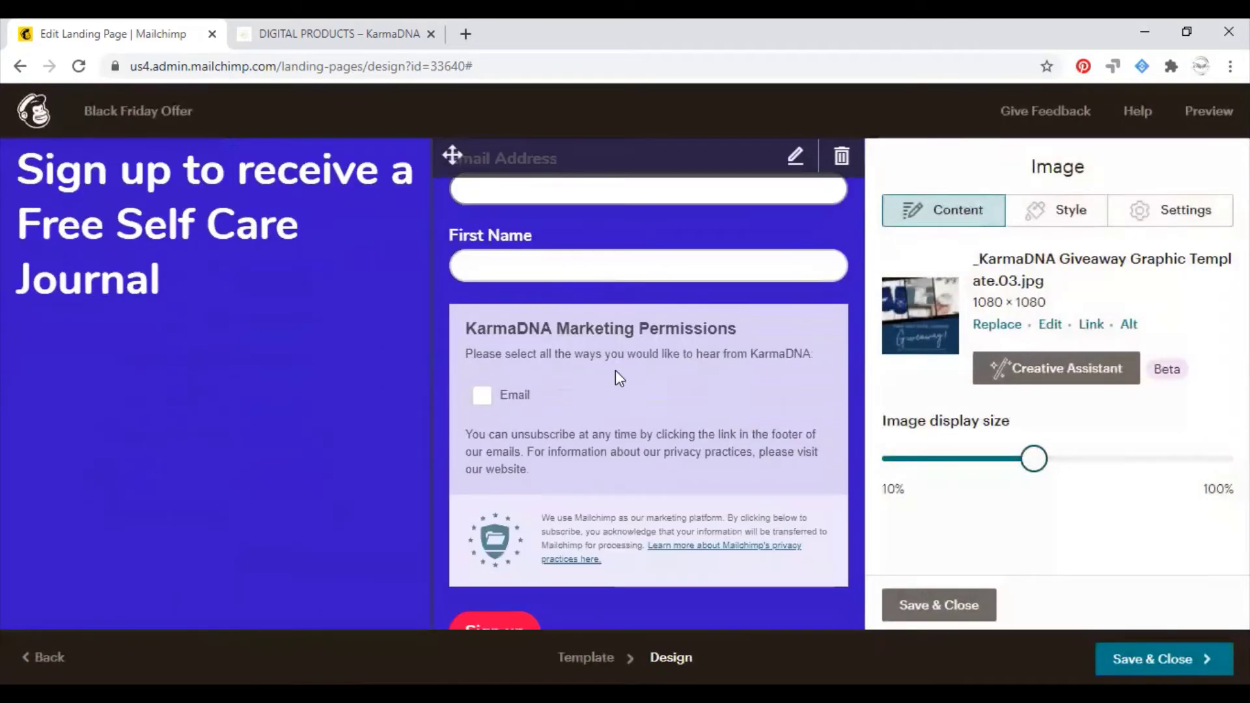
scroll(613, 329, down, 5)
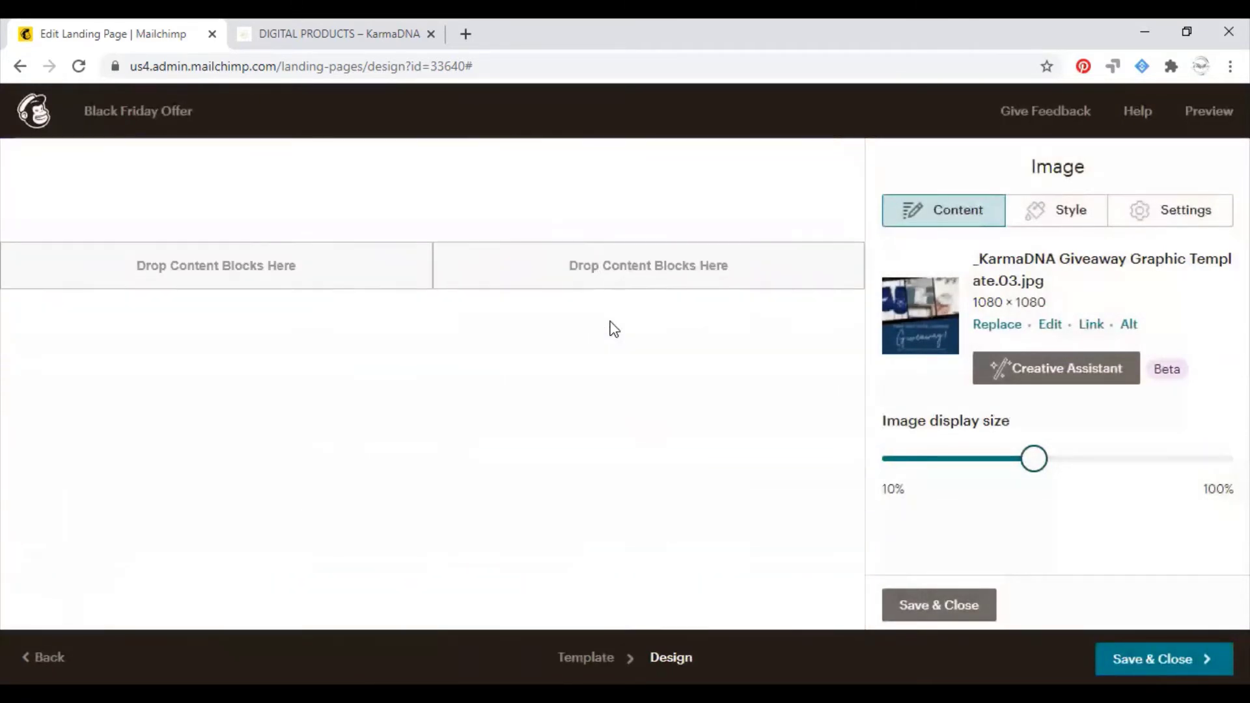
scroll(616, 324, up, 10)
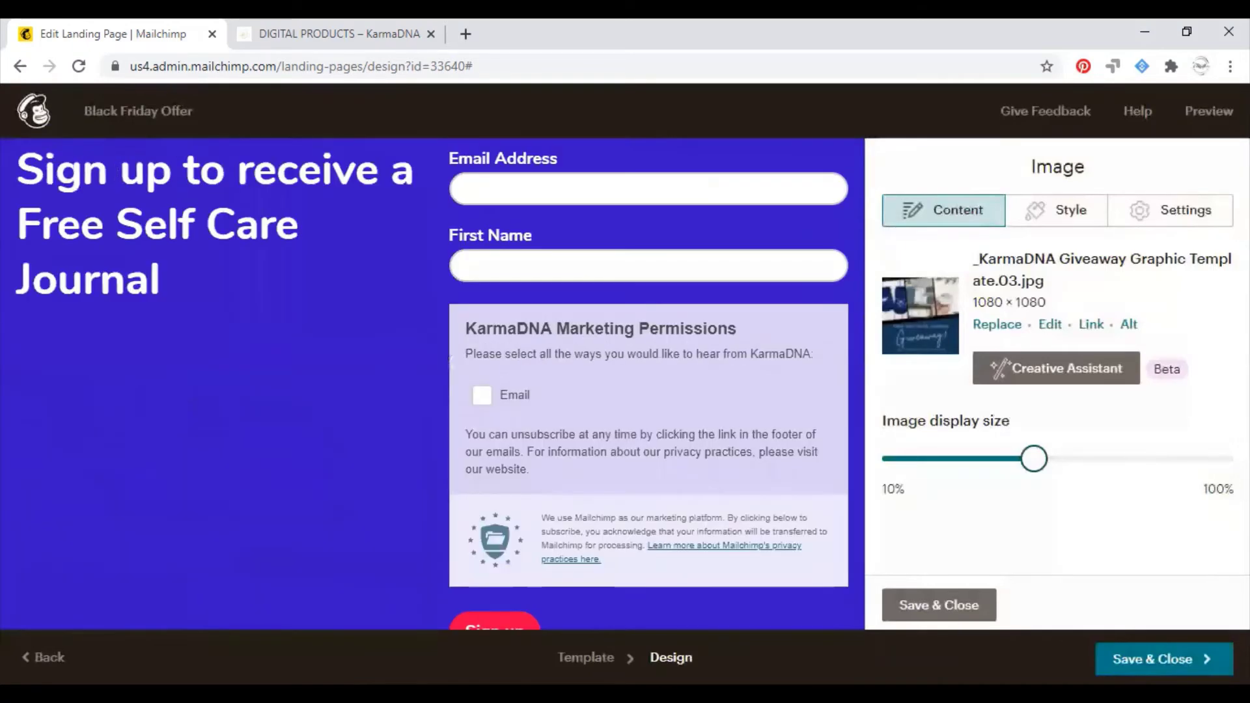
click(952, 605)
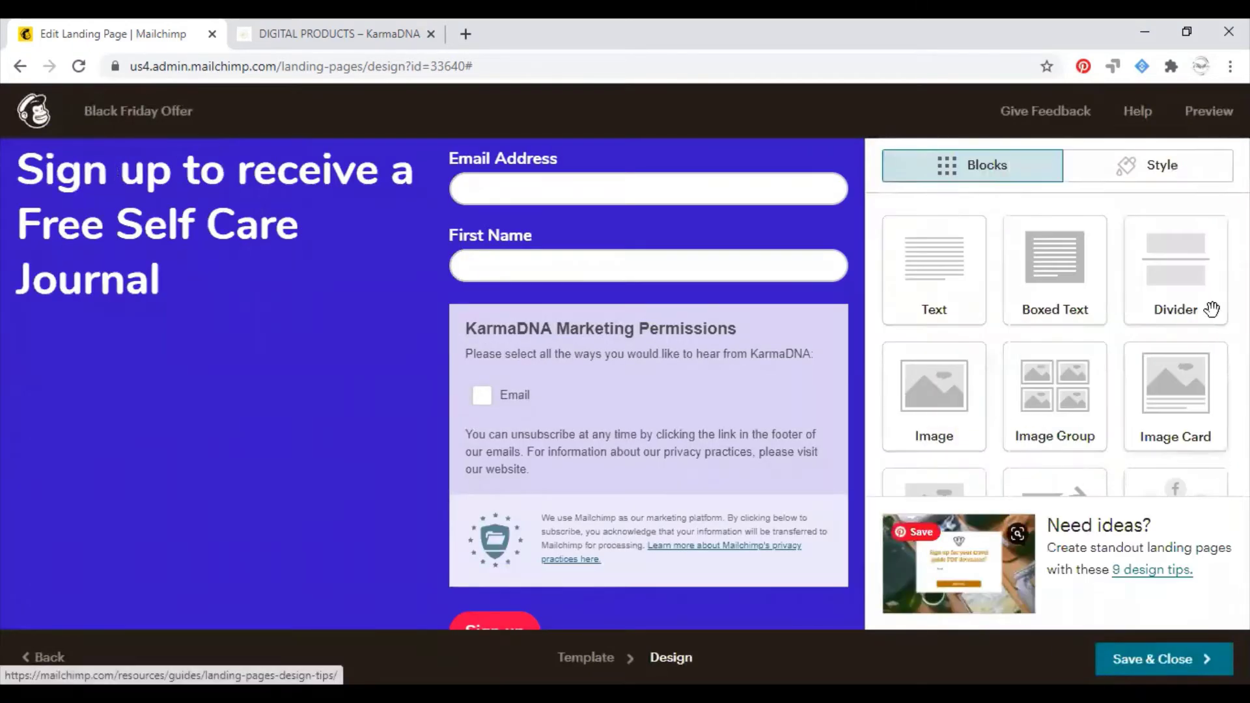
Step: Preview the rearranged landing page in desktop view from the logo down to the footer area, and close the preview
click(1210, 116)
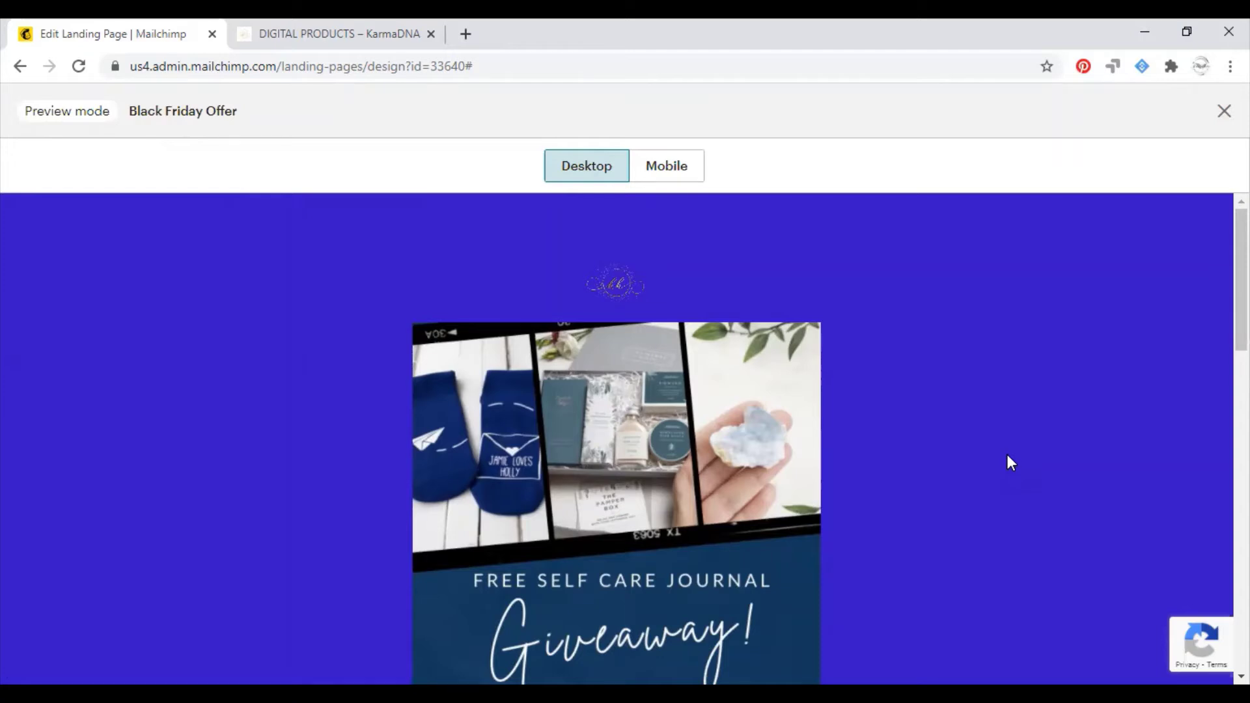
scroll(814, 368, down, 4)
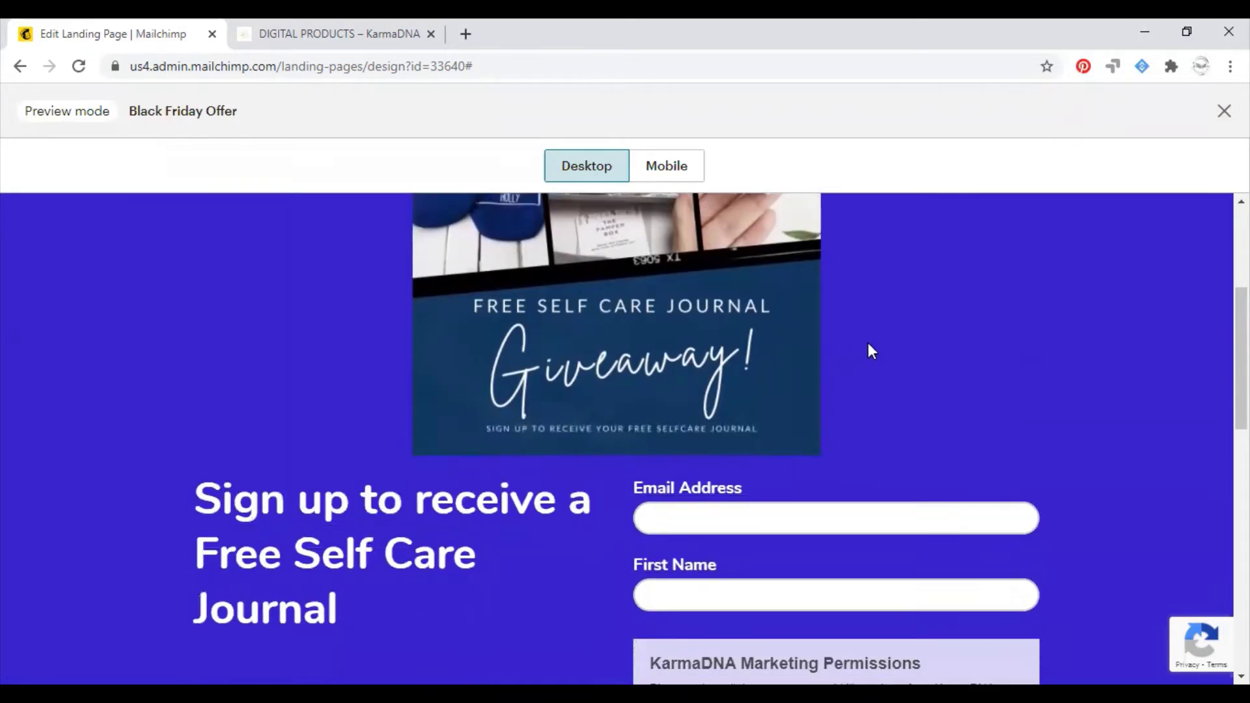
scroll(871, 349, down, 3)
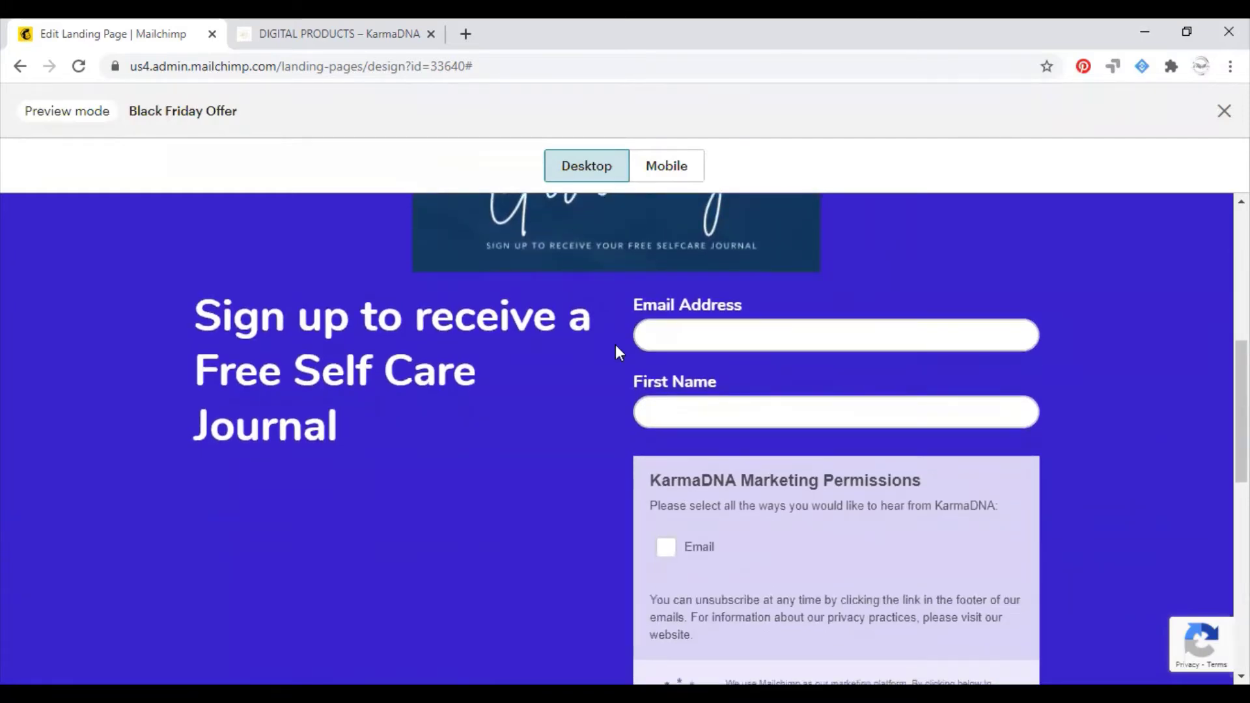
scroll(797, 389, down, 5)
scroll(775, 404, down, 5)
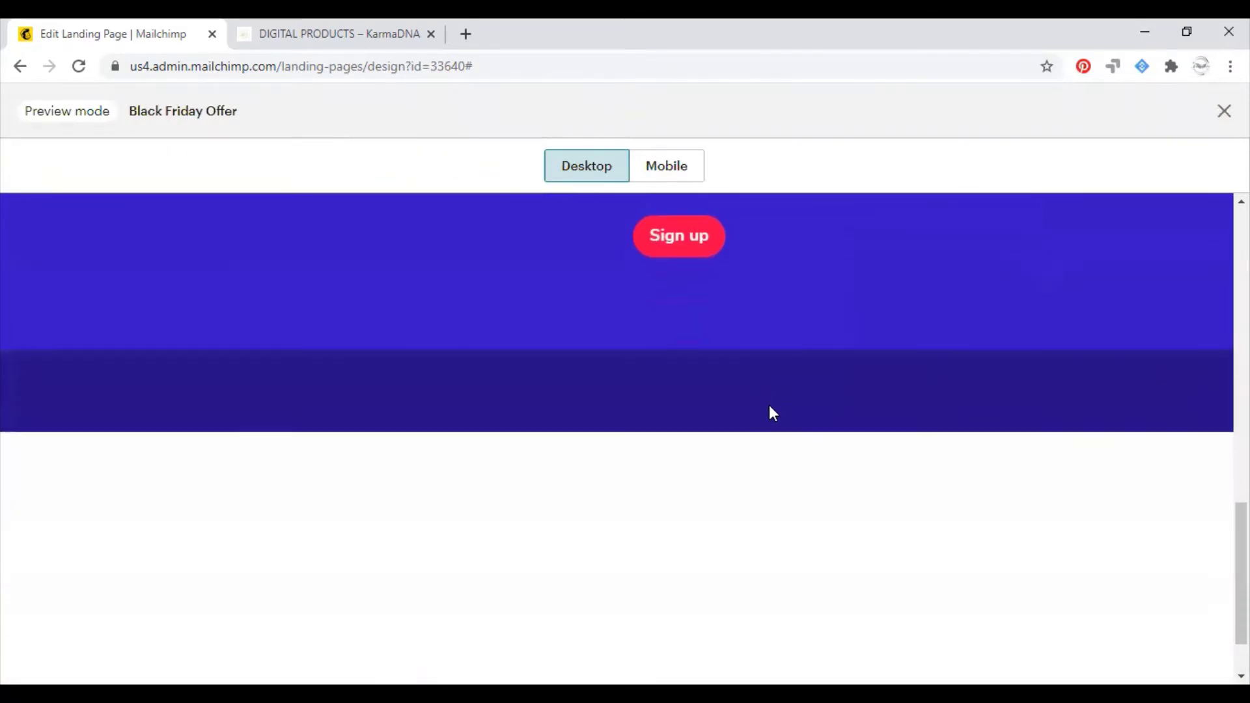
scroll(770, 422, up, 12)
scroll(770, 416, up, 3)
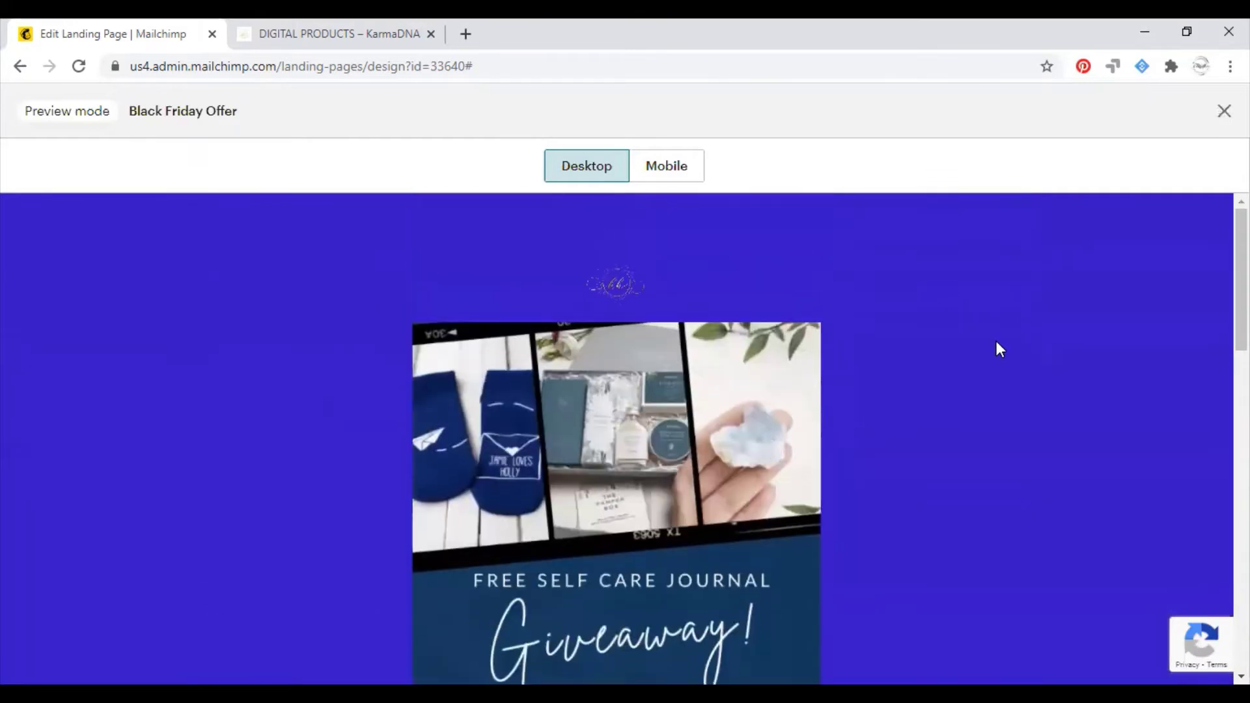
click(1222, 111)
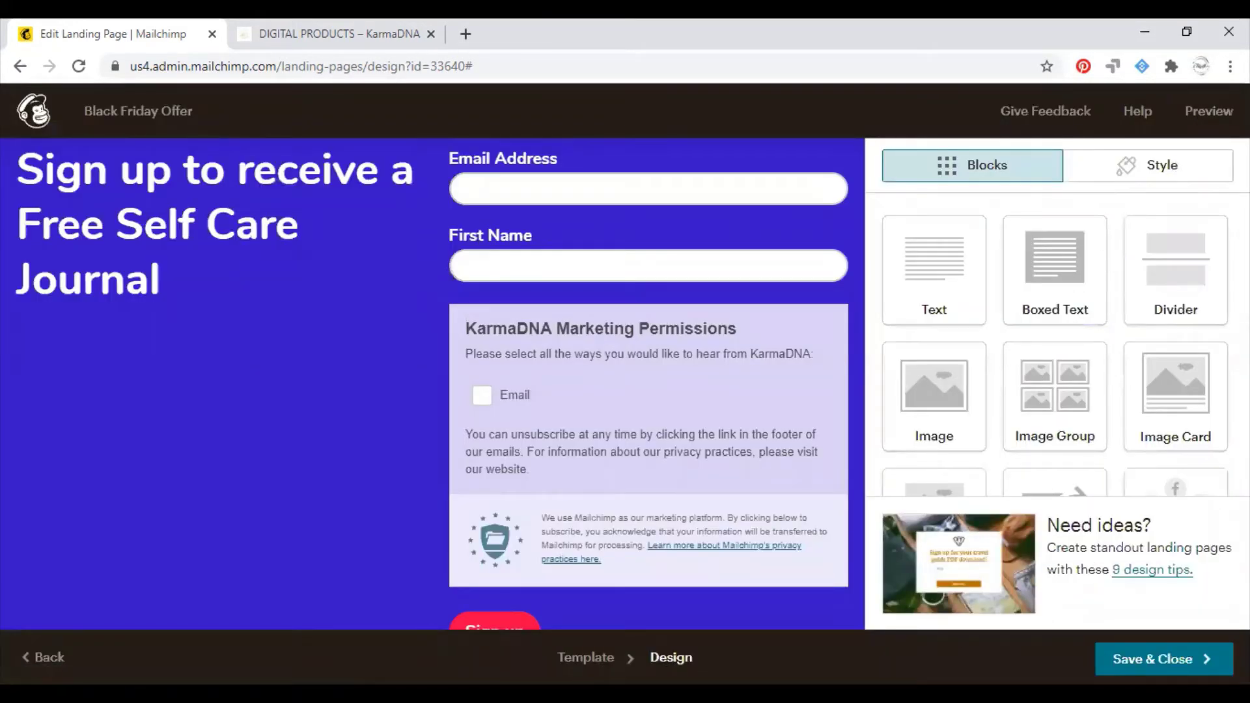
Step: Save the page design and tag new contacts in the KarmaDNA audience with "Black Friday freebie download"
click(1152, 659)
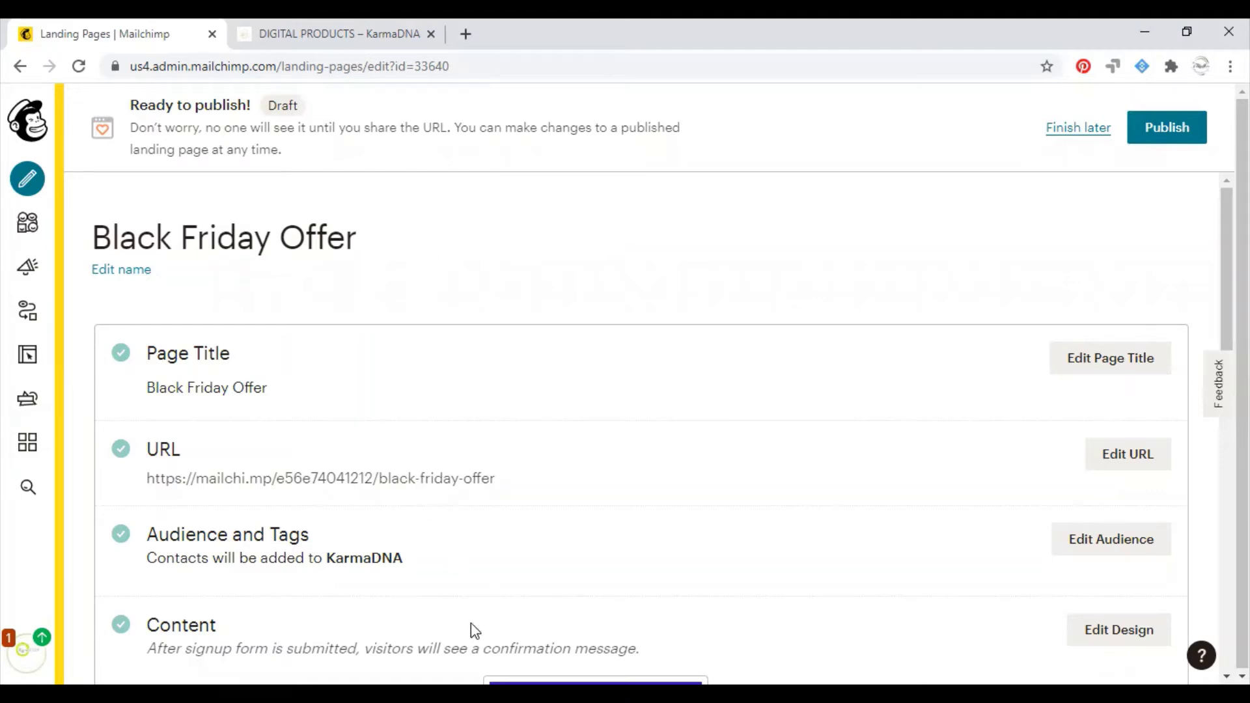
scroll(471, 623, down, 1)
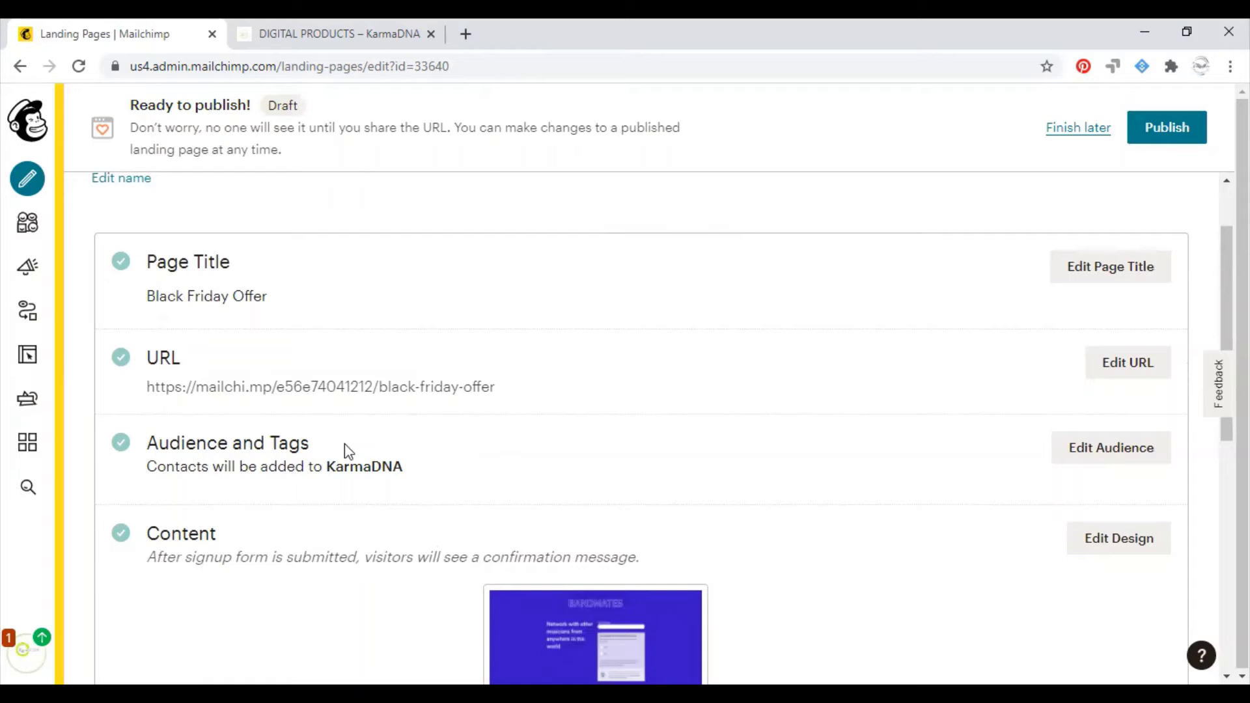
click(1087, 462)
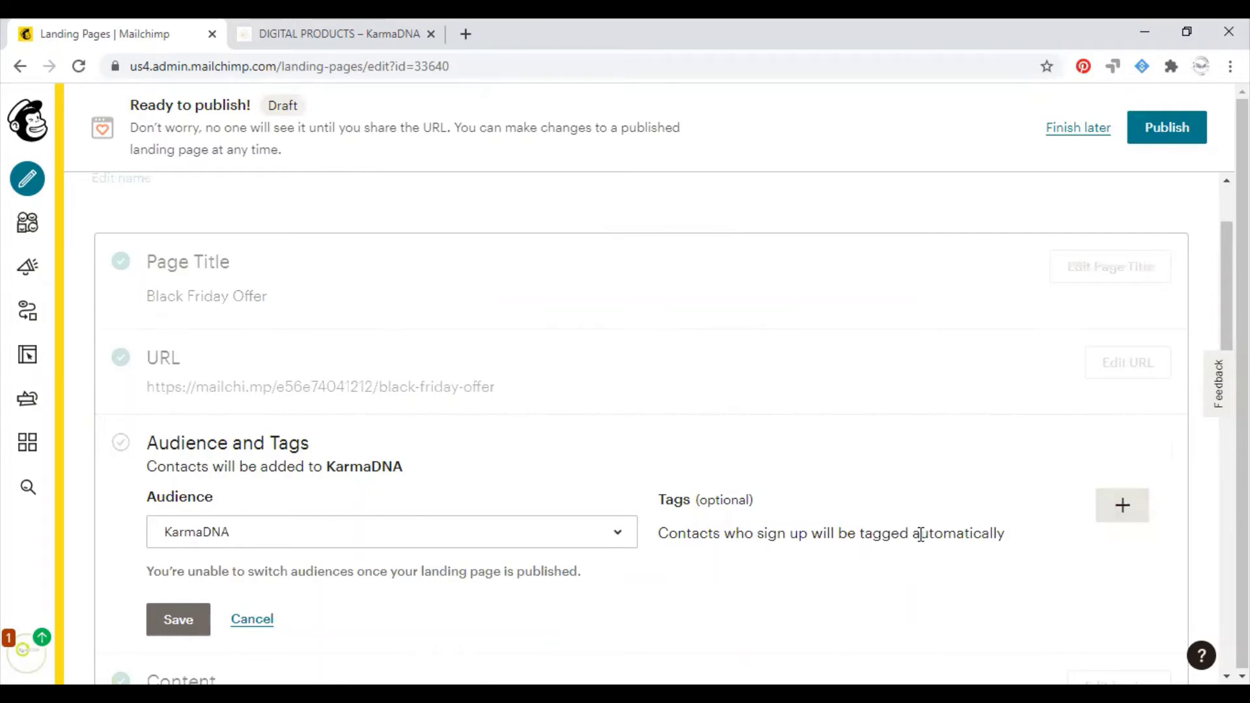
click(1116, 507)
scroll(1000, 602, down, 2)
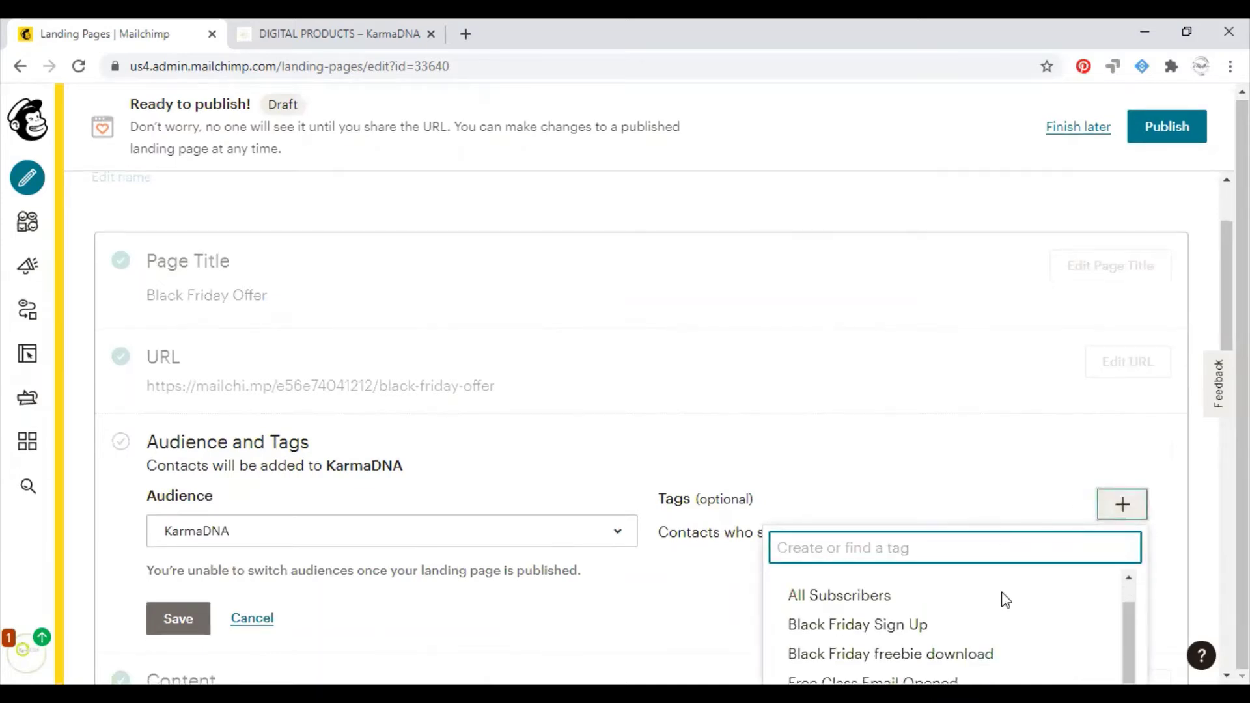
scroll(1000, 604, up, 1)
scroll(1162, 567, down, 2)
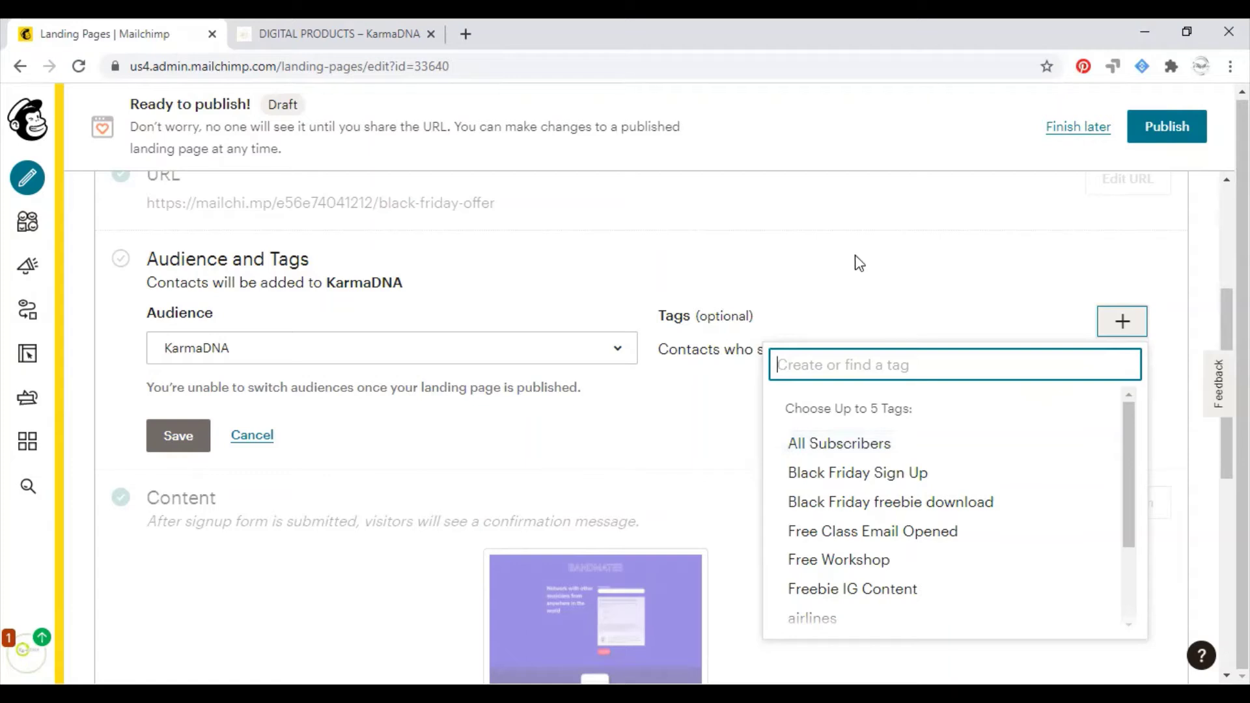
click(831, 514)
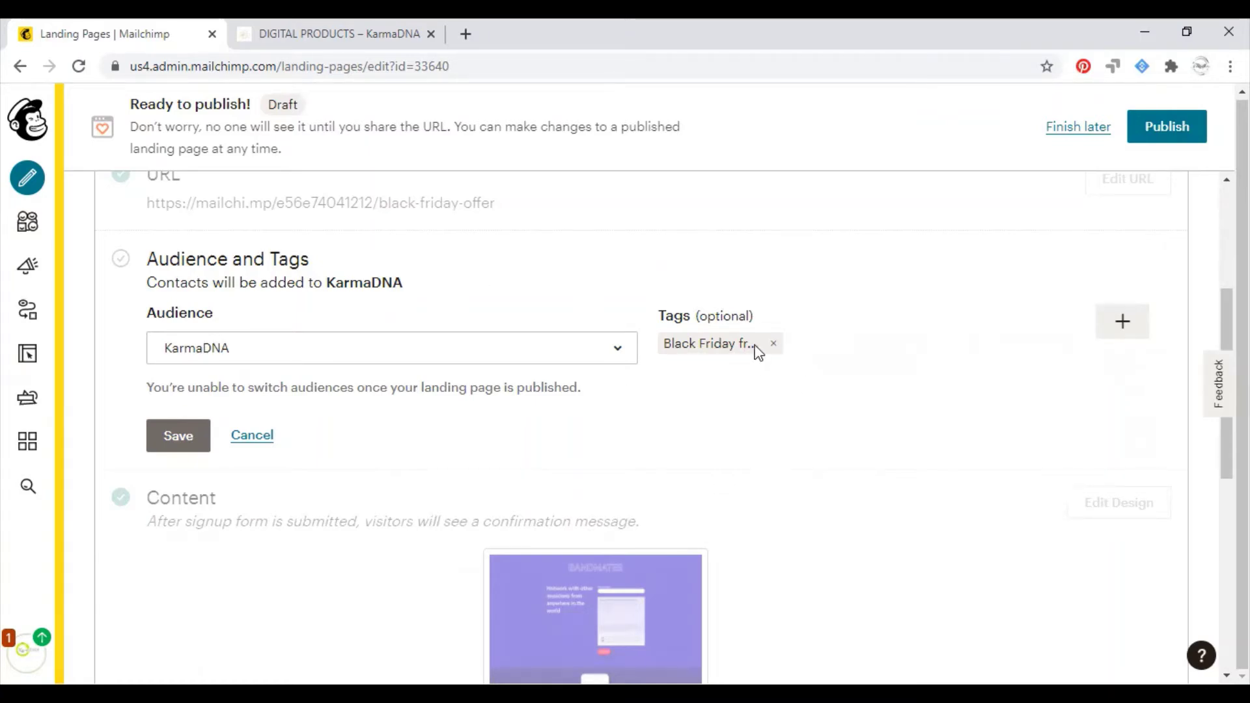
click(193, 445)
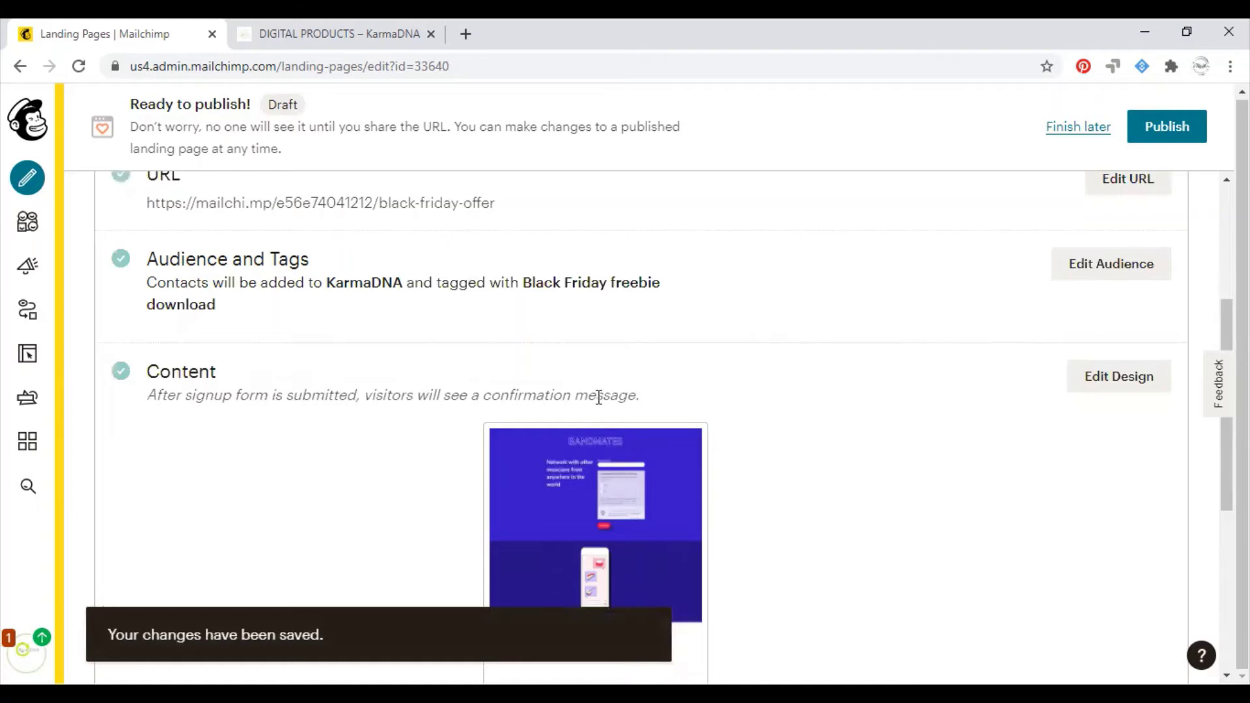
Step: Review the landing page's content thumbnail and its Settings & Tracking section
scroll(647, 414, down, 1)
scroll(648, 414, down, 4)
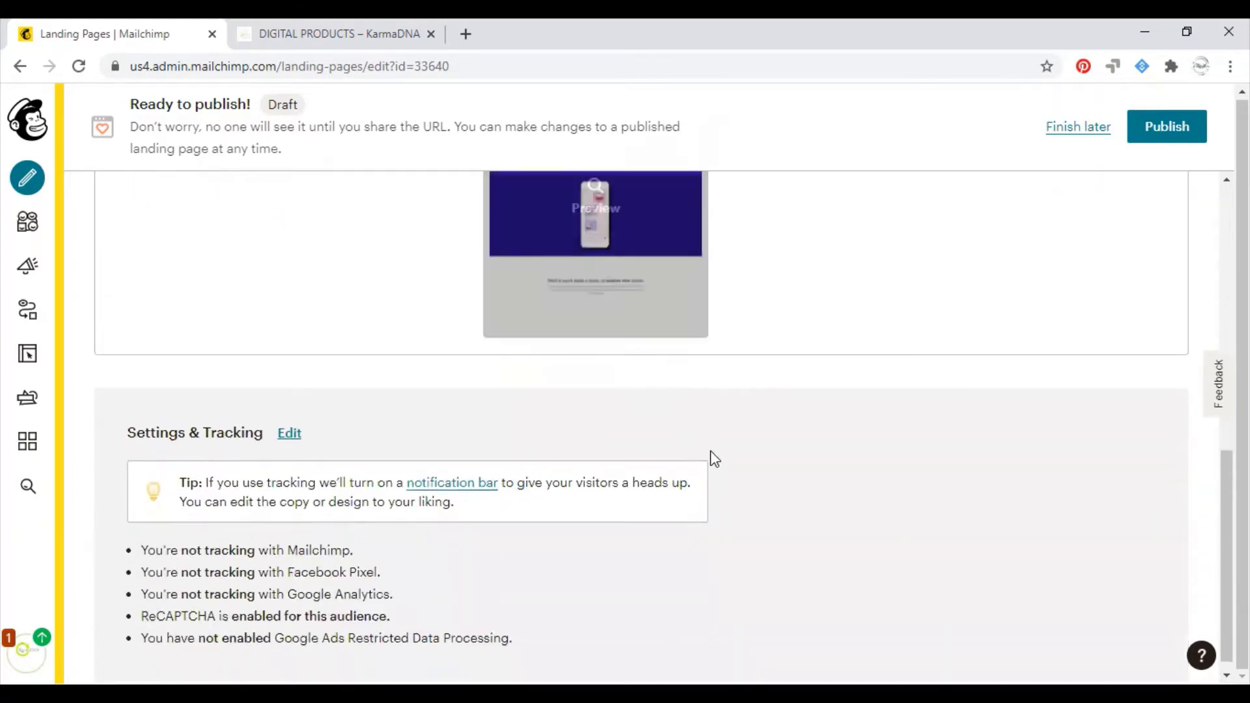
scroll(791, 491, up, 9)
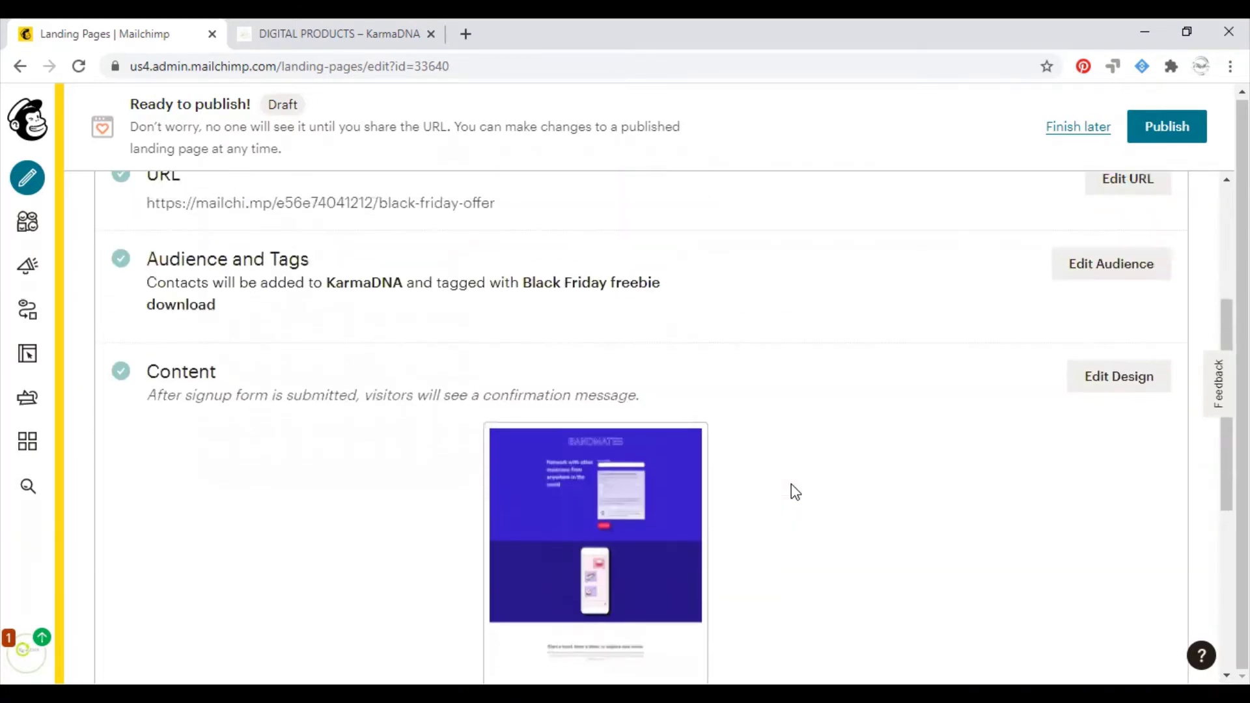
Step: Publish the landing page, open its live link to check it from the logo down to the footer area, and close it
click(1157, 134)
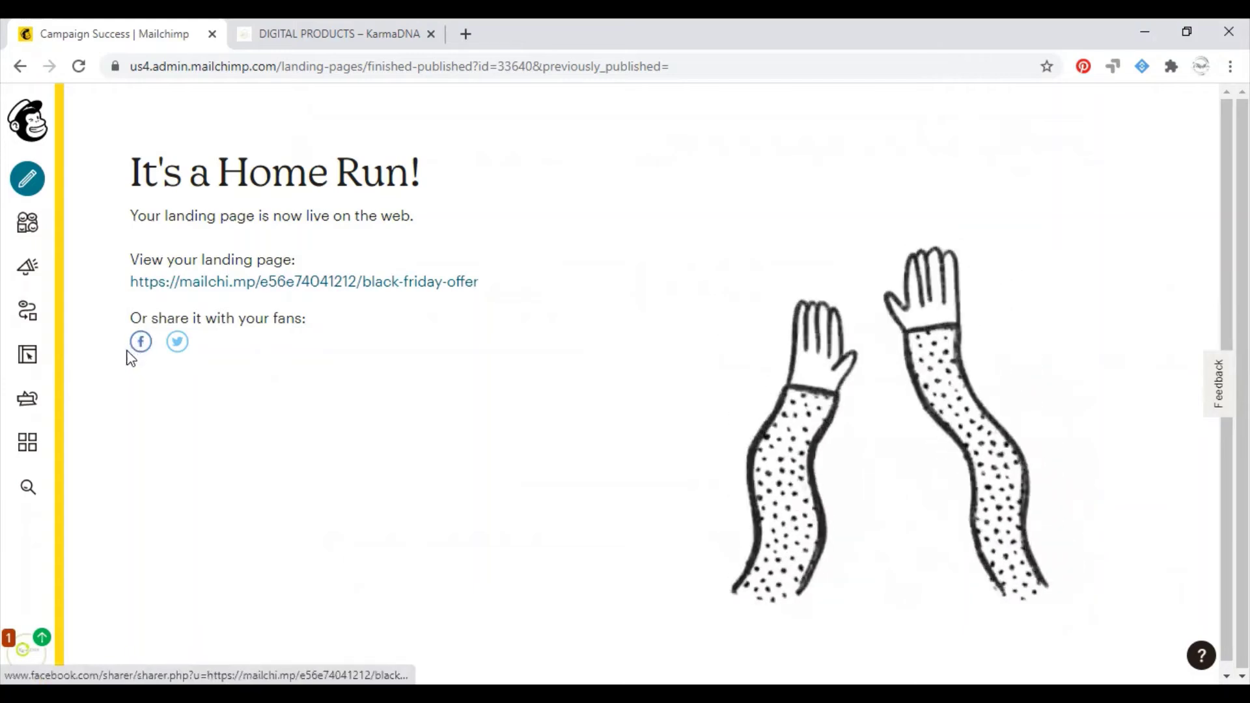
click(155, 347)
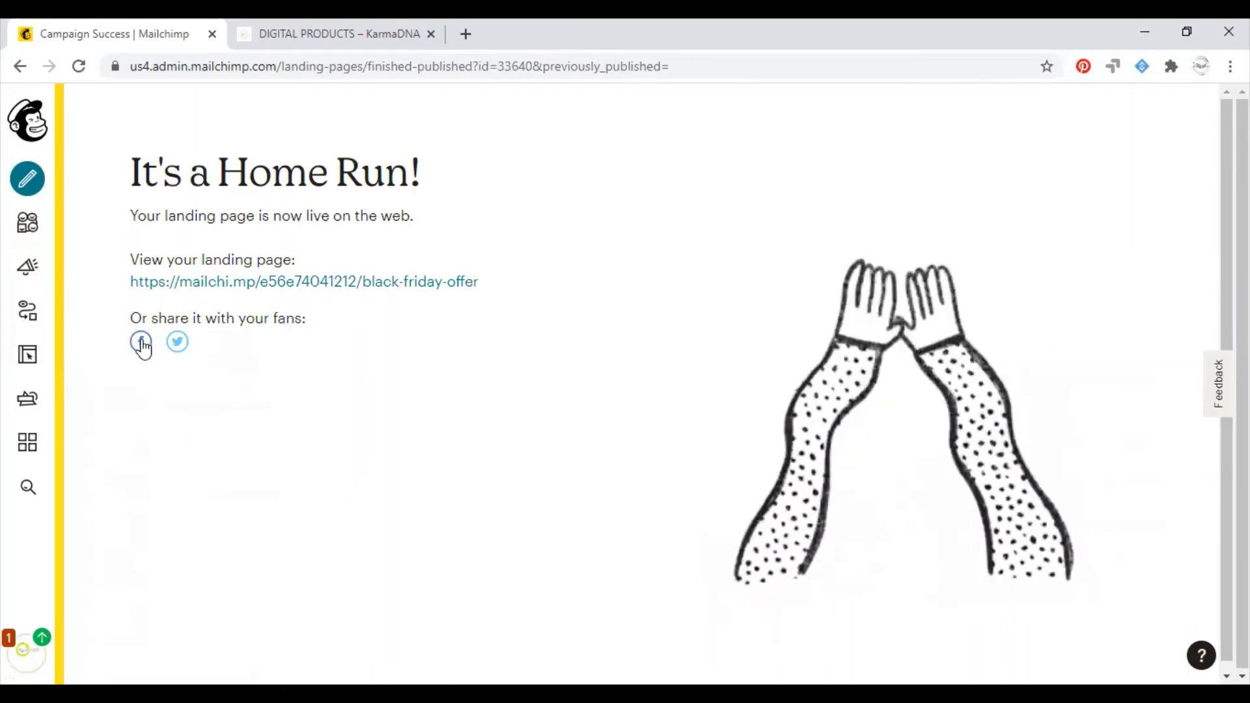
click(316, 283)
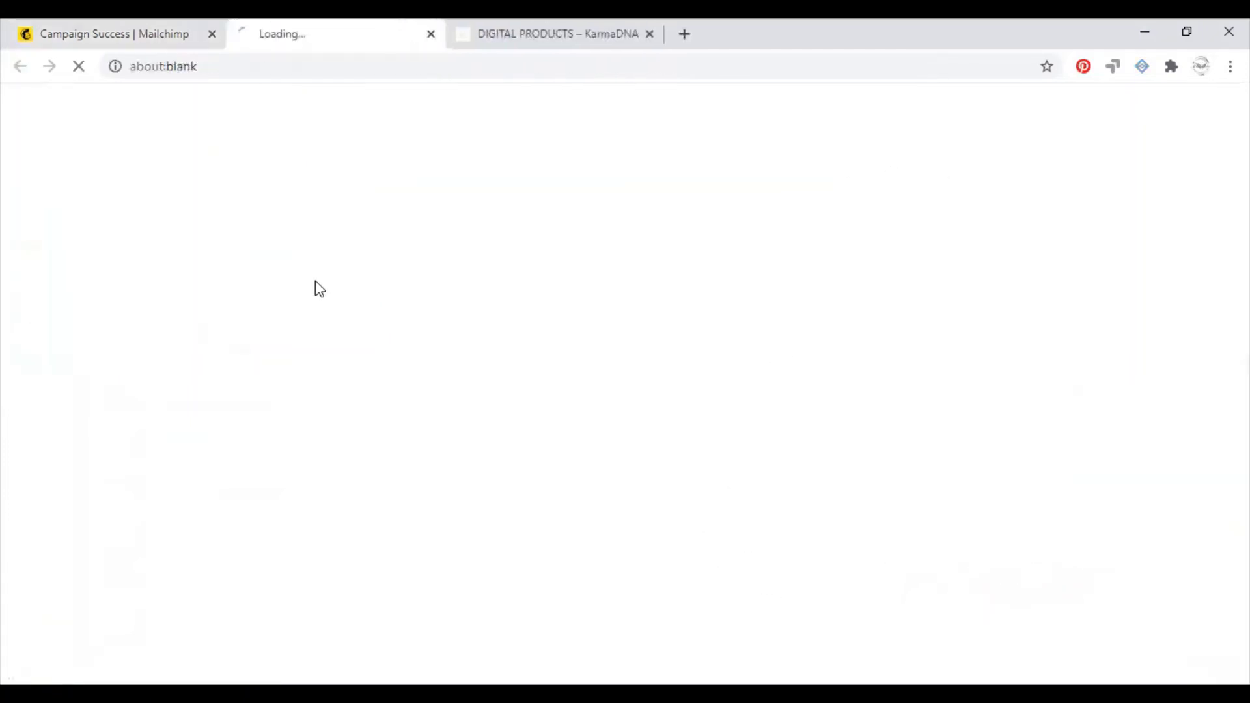
scroll(1038, 254, down, 2)
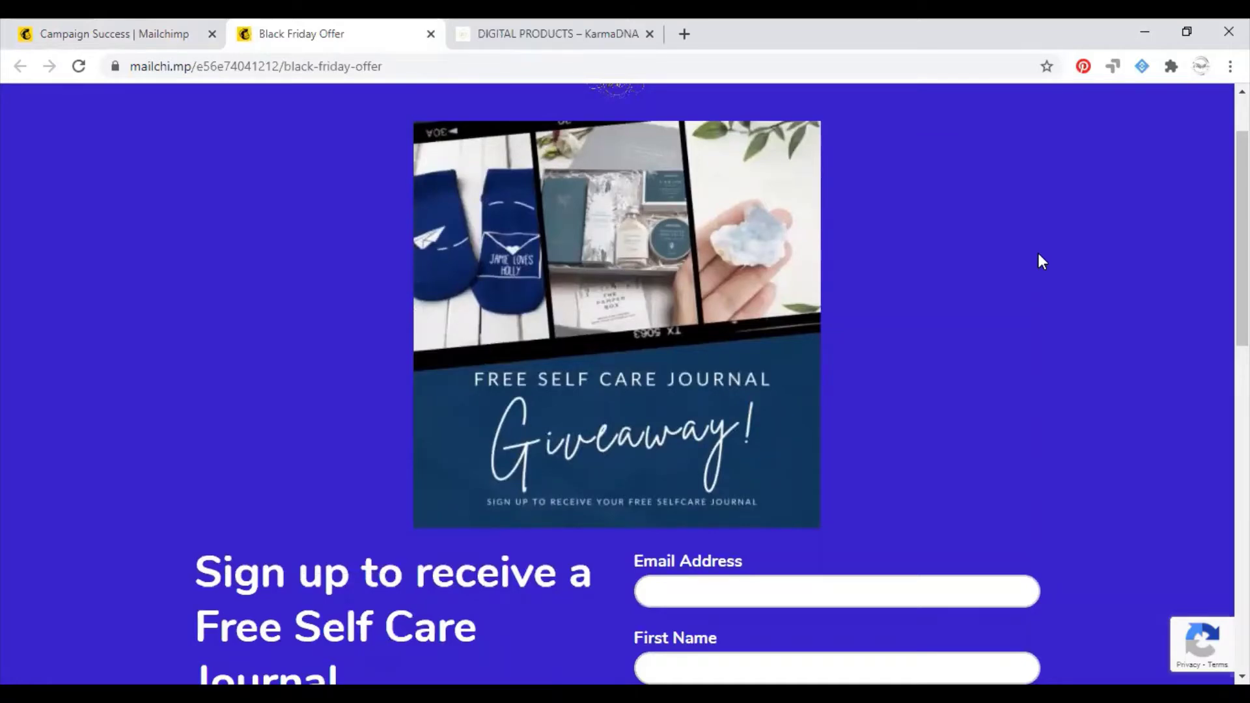
scroll(1038, 254, down, 8)
scroll(1038, 255, down, 3)
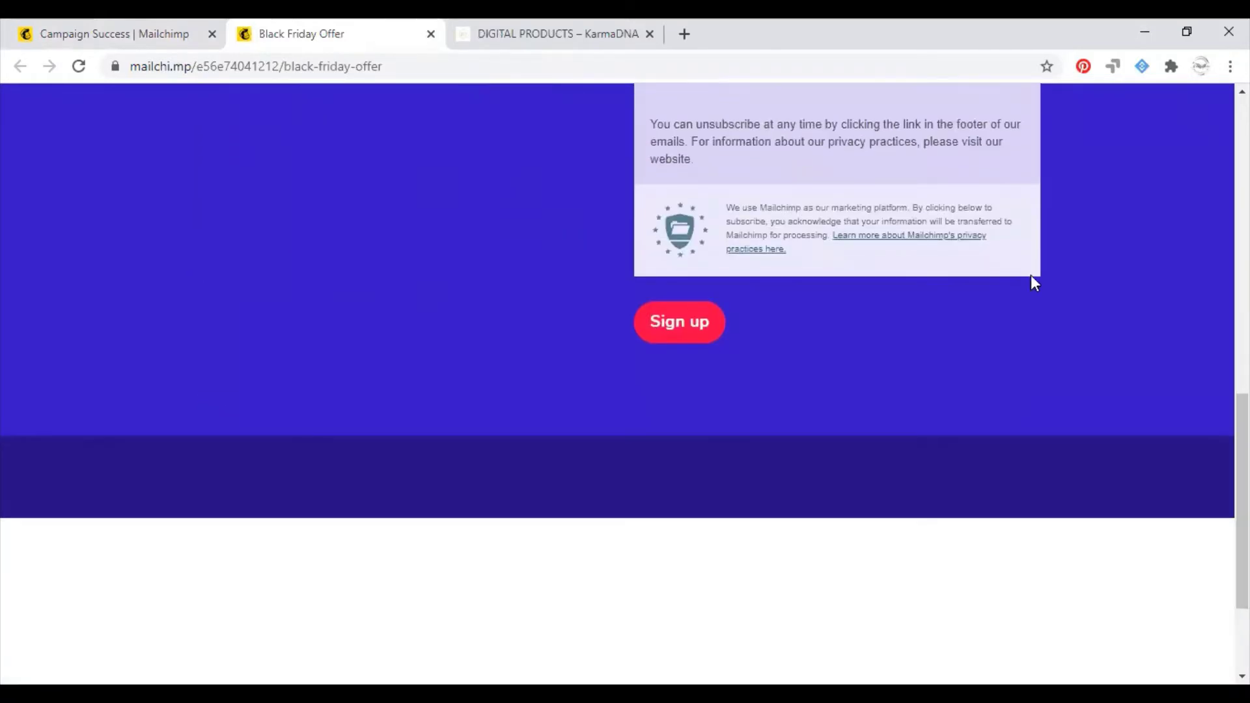
scroll(1043, 349, up, 12)
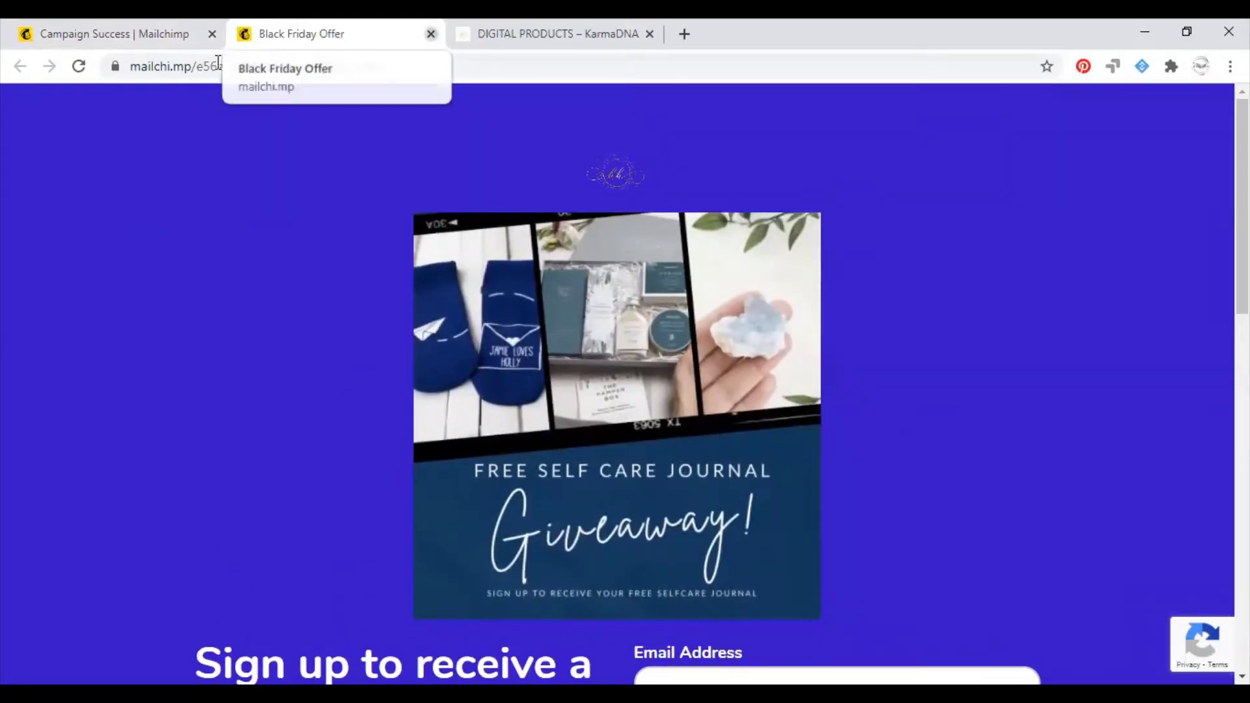
key(ctrl+w)
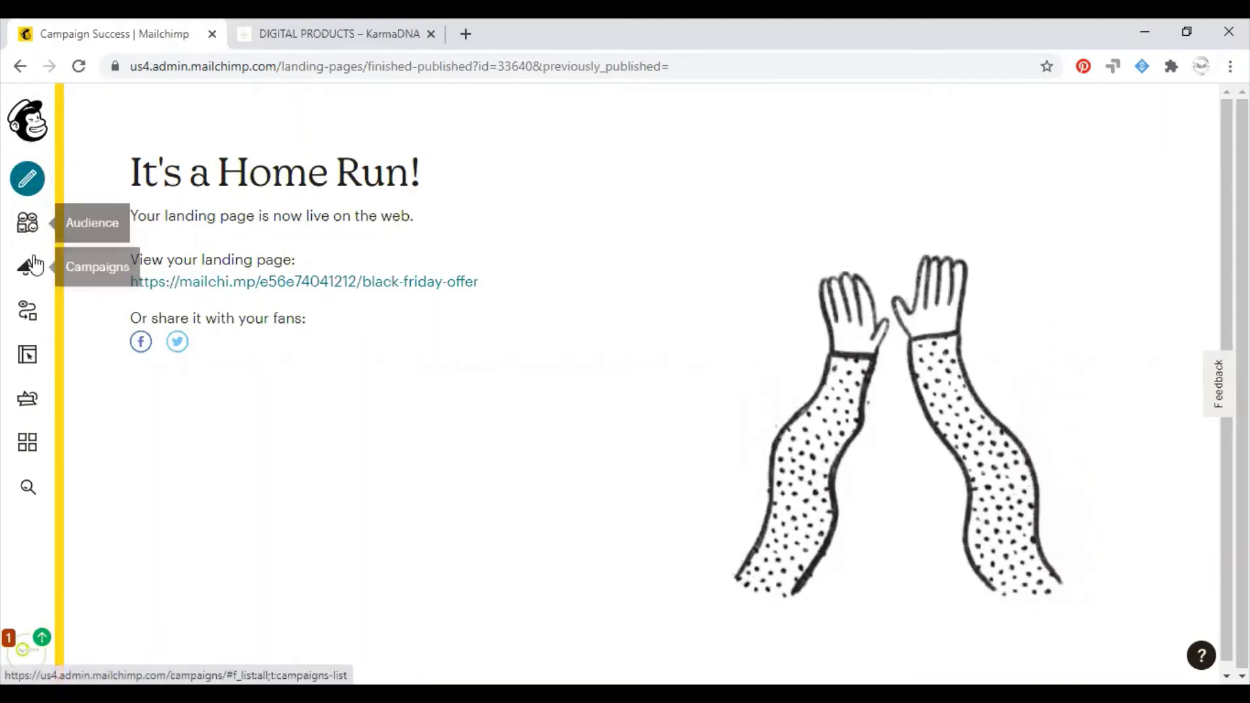
Step: Create a classic automation from the featured option that emails subscribers when they're tagged
click(28, 313)
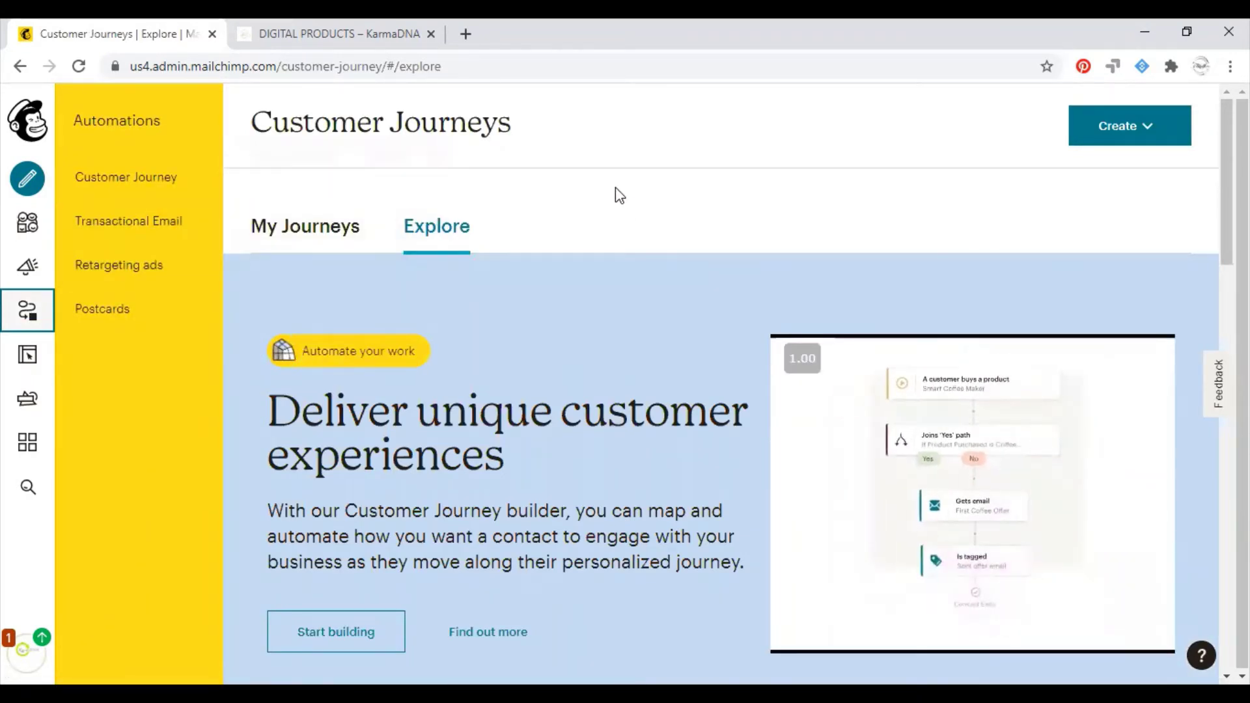
click(1145, 139)
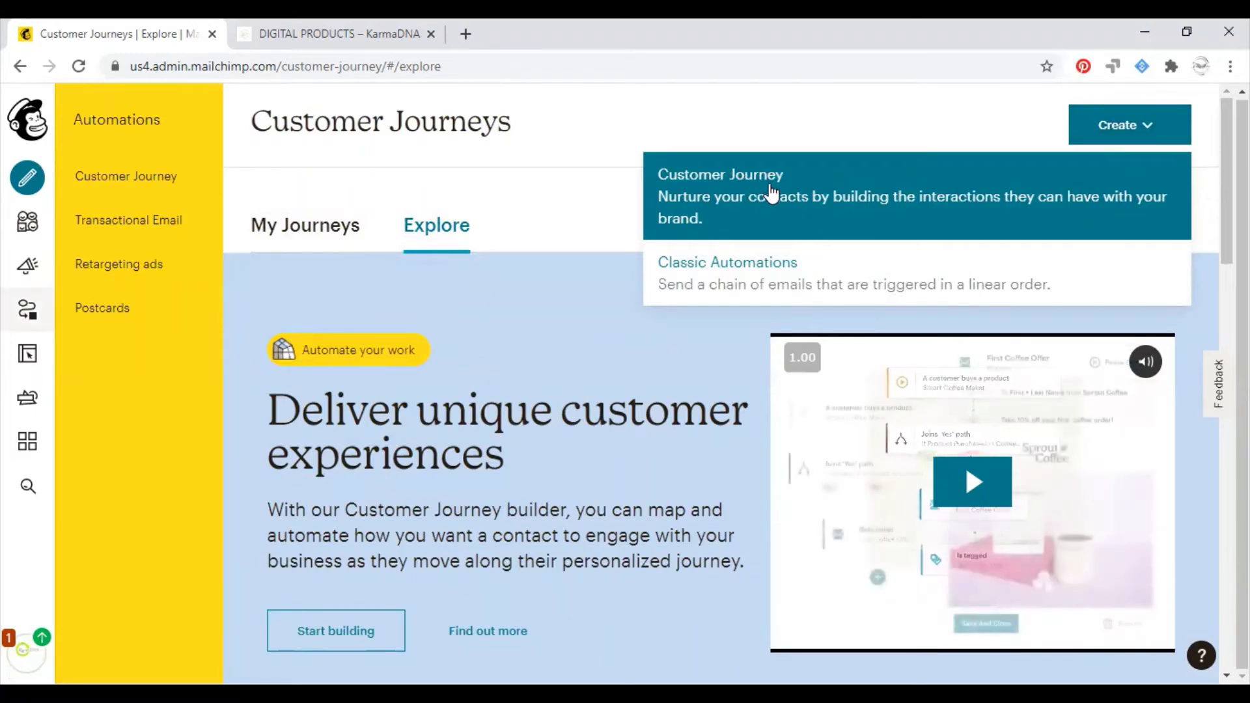
click(779, 276)
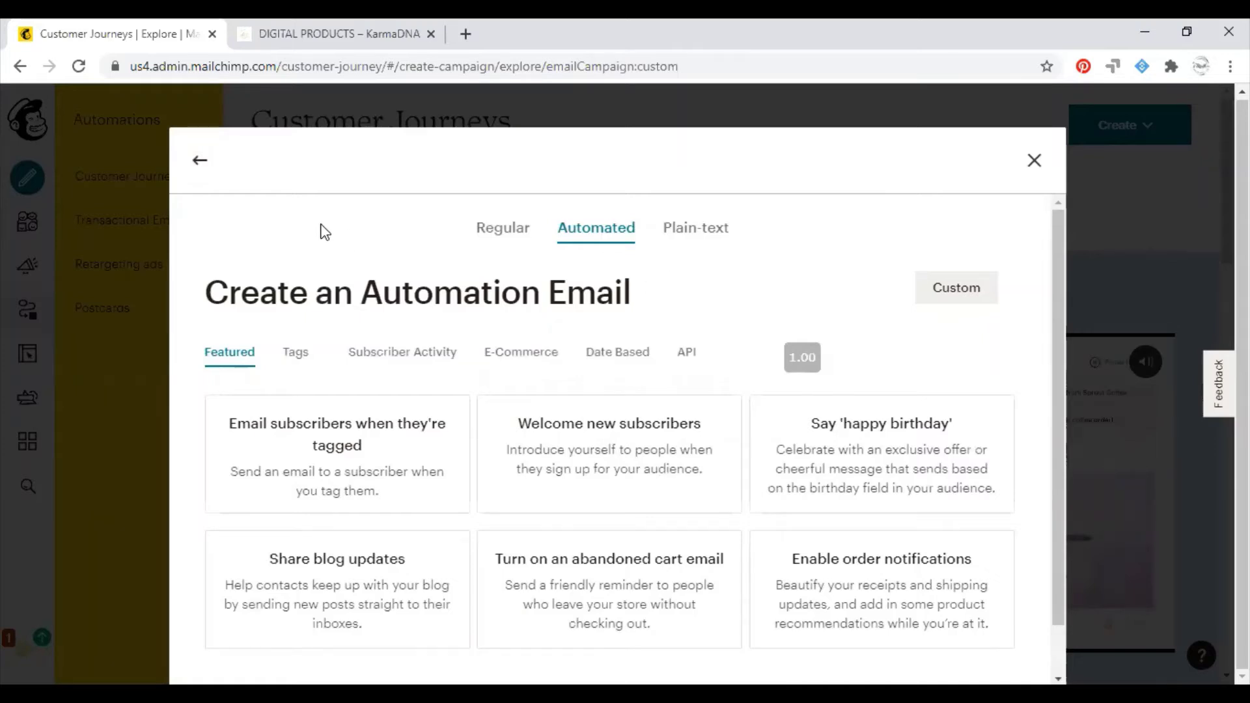
scroll(520, 446, down, 1)
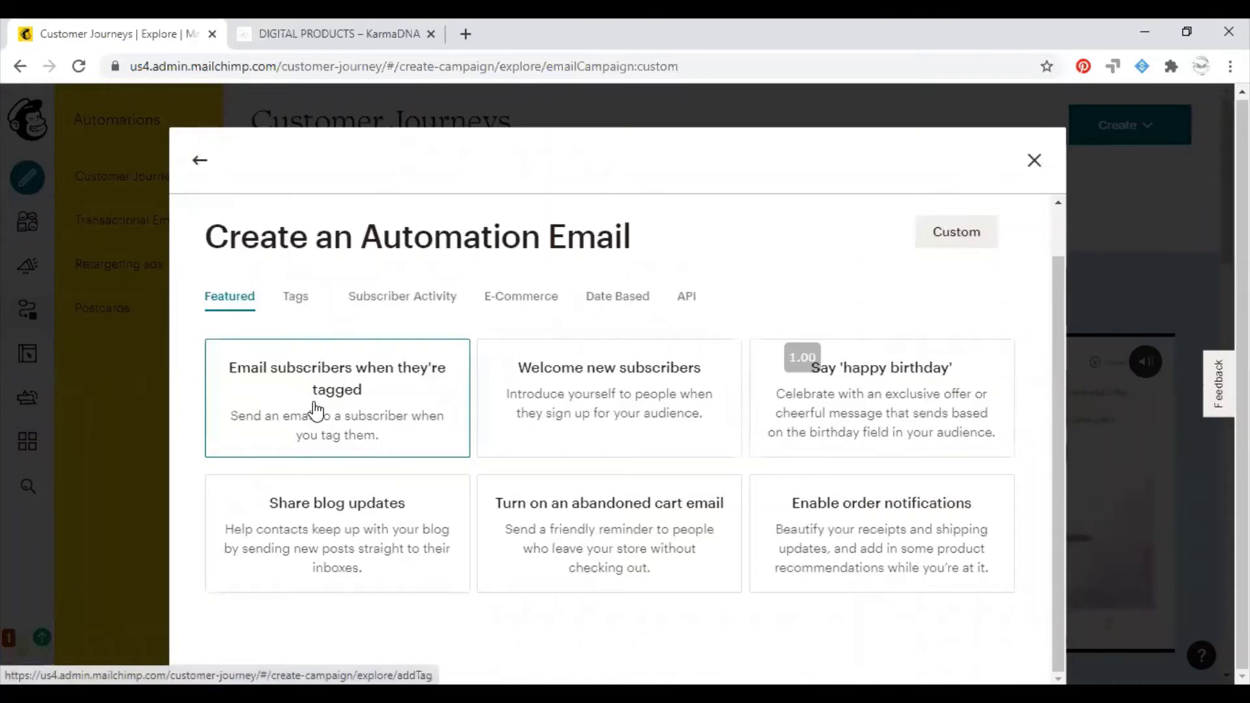
click(333, 415)
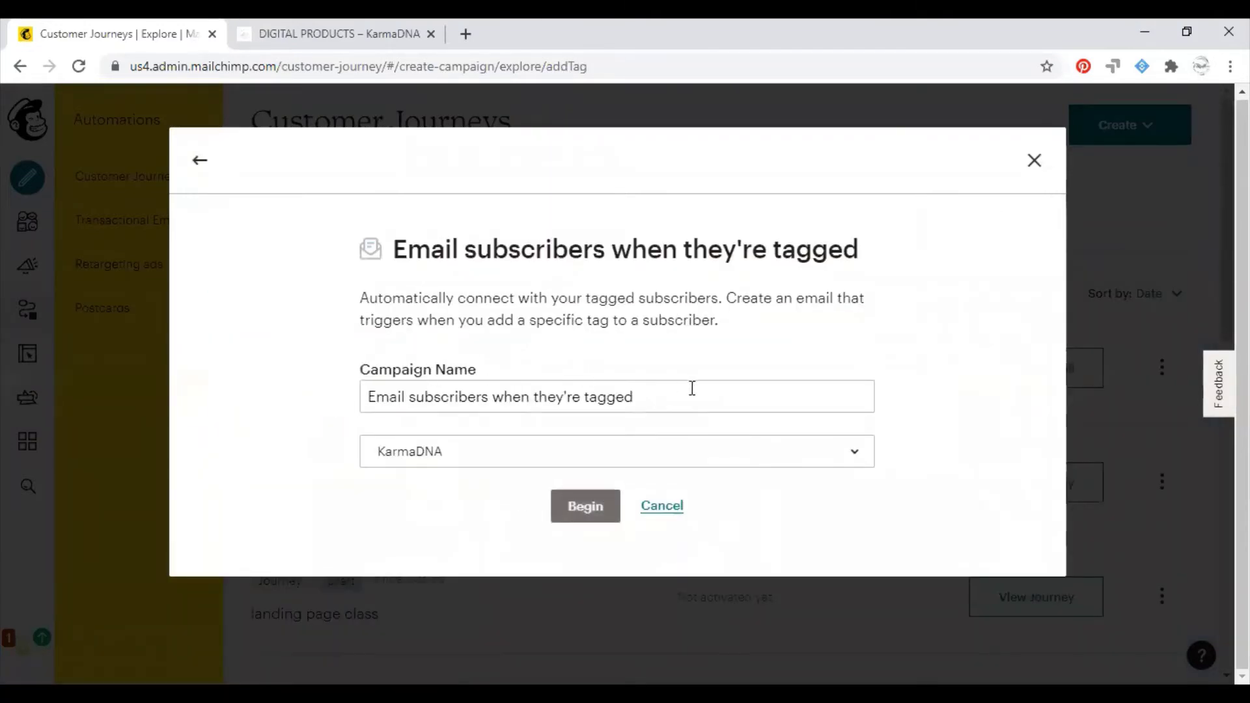
Step: Name the campaign "Send Self Care Journal" and begin building it for the KarmaDNA audience
click(717, 394)
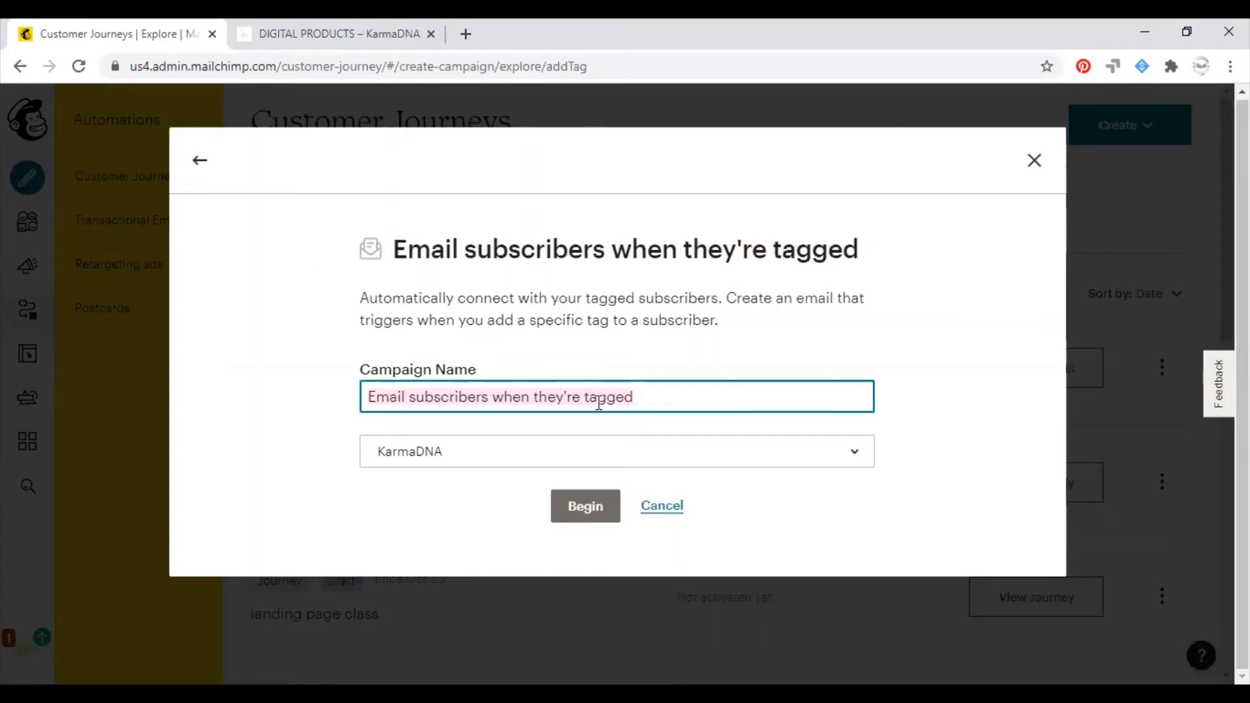
click(674, 395)
text(SEND)
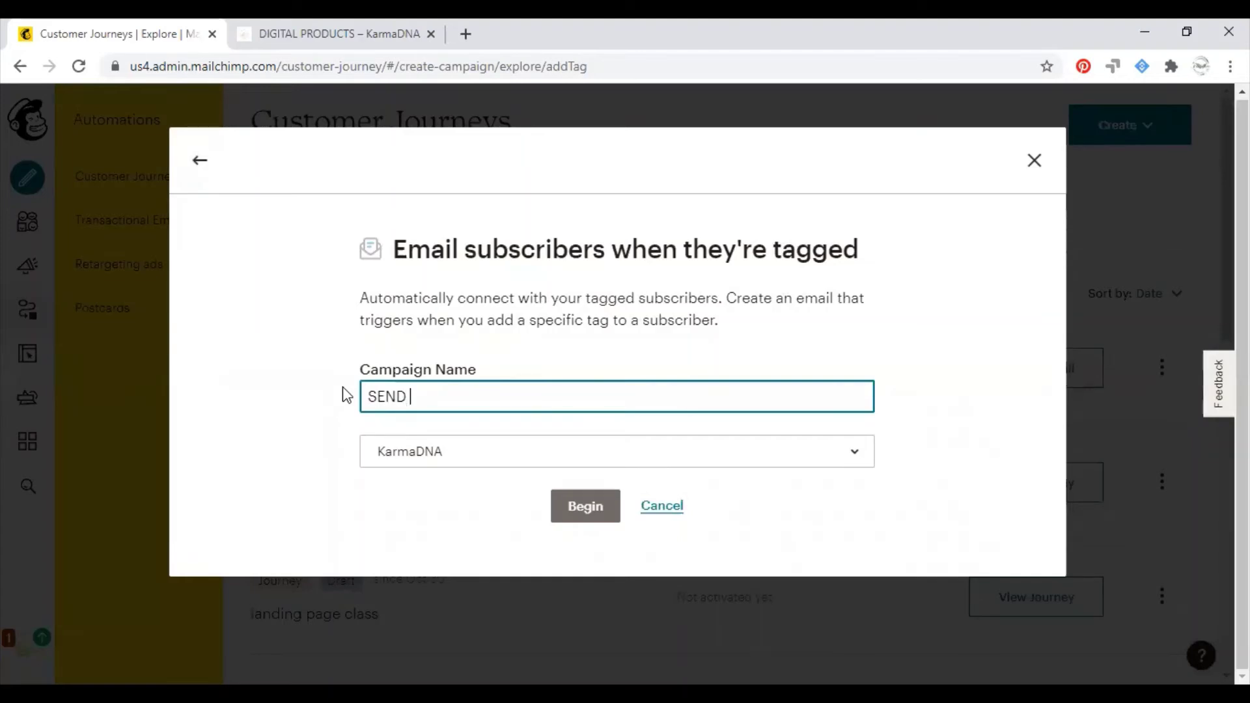
key(BackSpace)
key(BackSpace)
key(BackSpace)
text(end )
text(Self cAB)
key(BackSpace)
key(BackSpace)
key(BackSpace)
text(Care Journal)
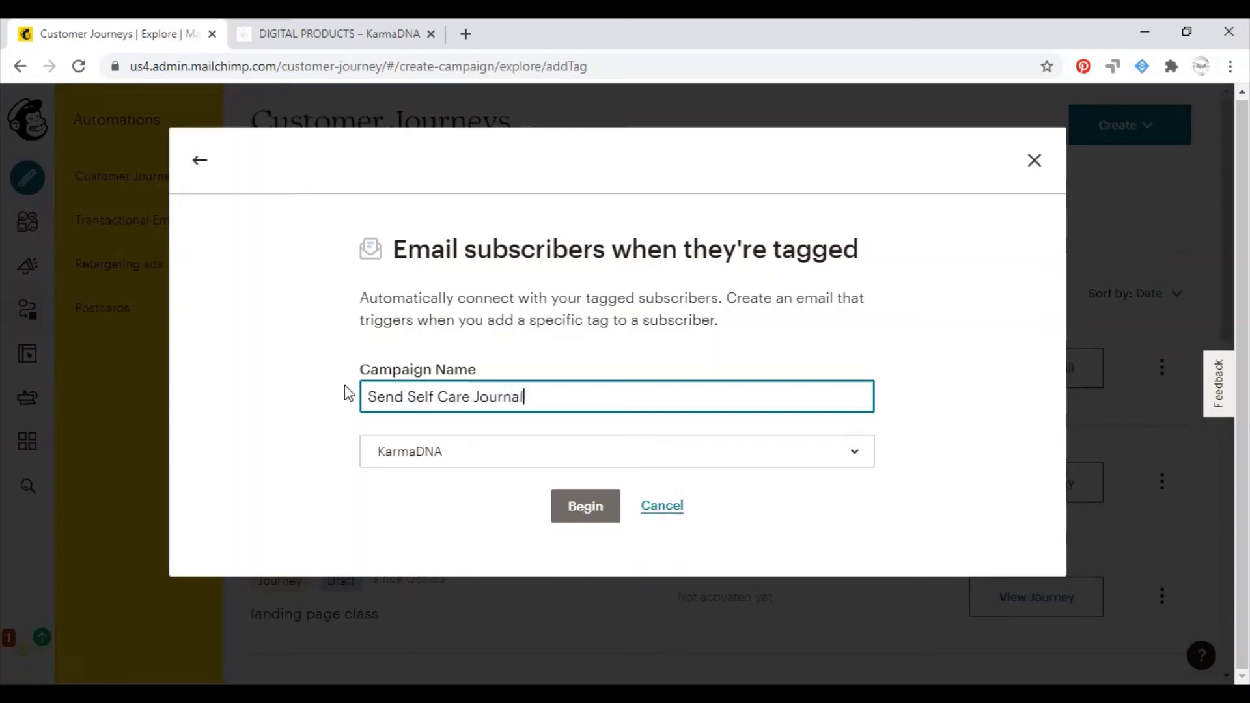
click(584, 508)
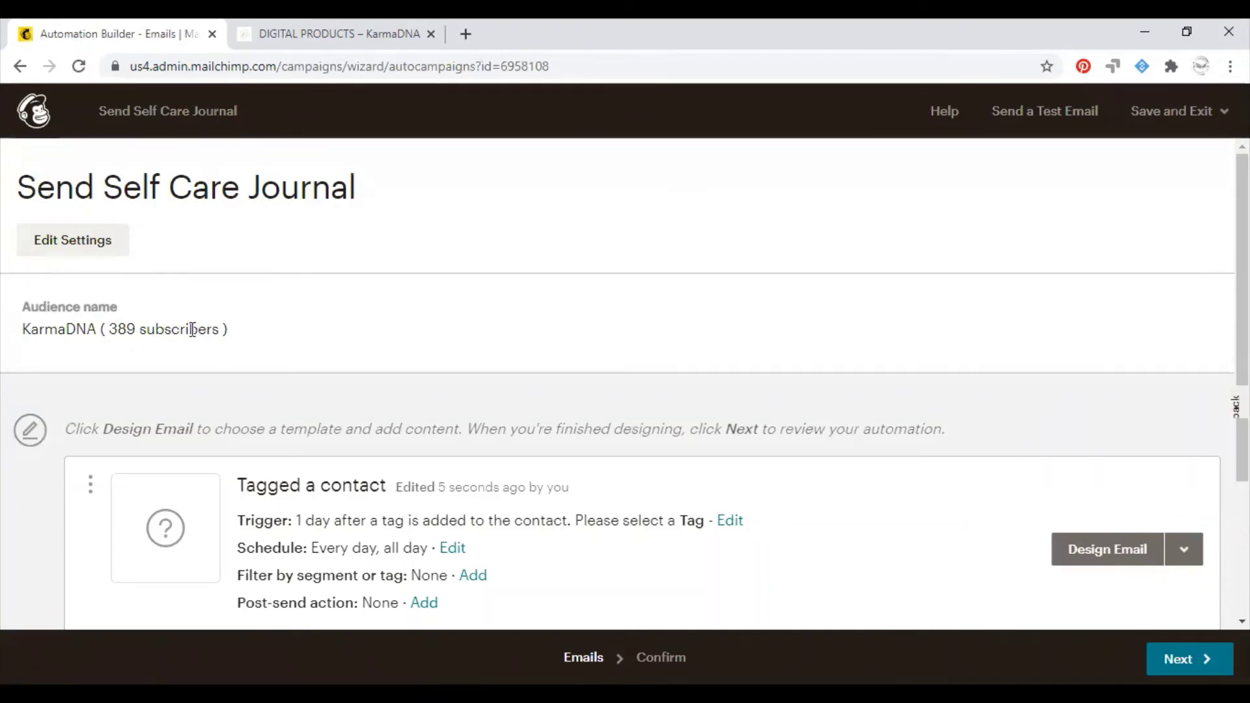
Step: Edit the trigger of the tagged-contact email so its delay is set to immediately
scroll(529, 322, down, 3)
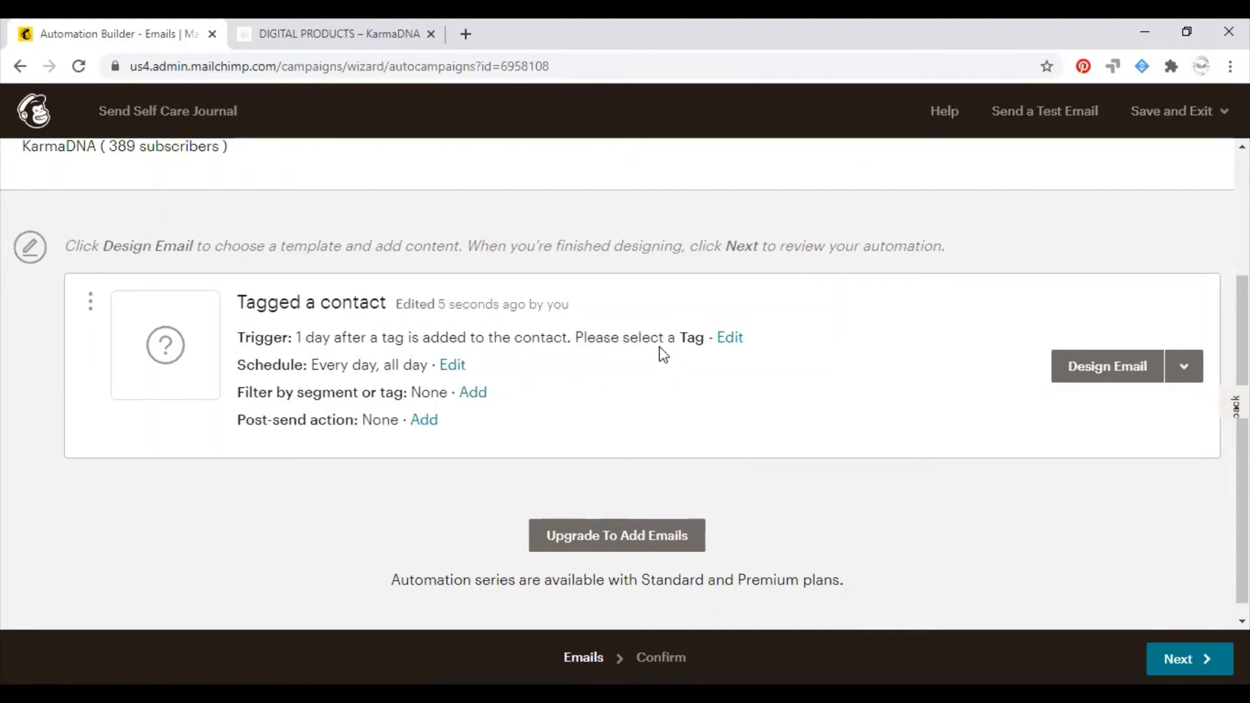
click(729, 338)
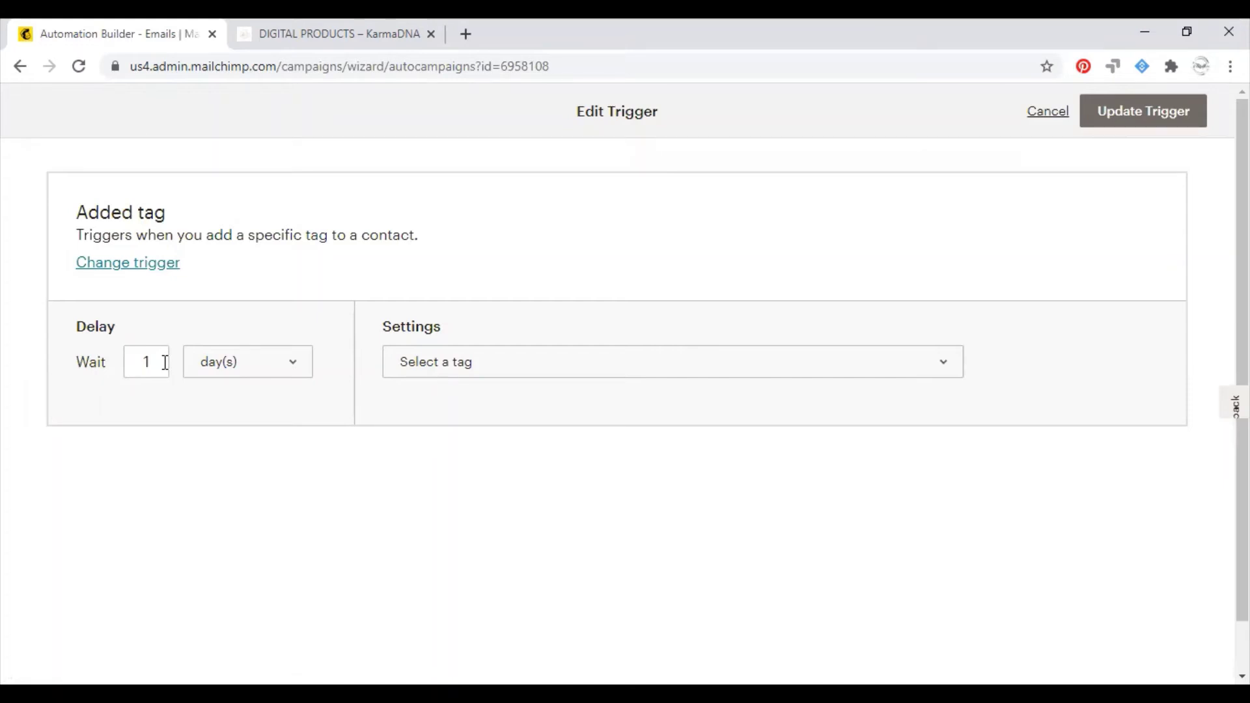
click(251, 368)
click(264, 398)
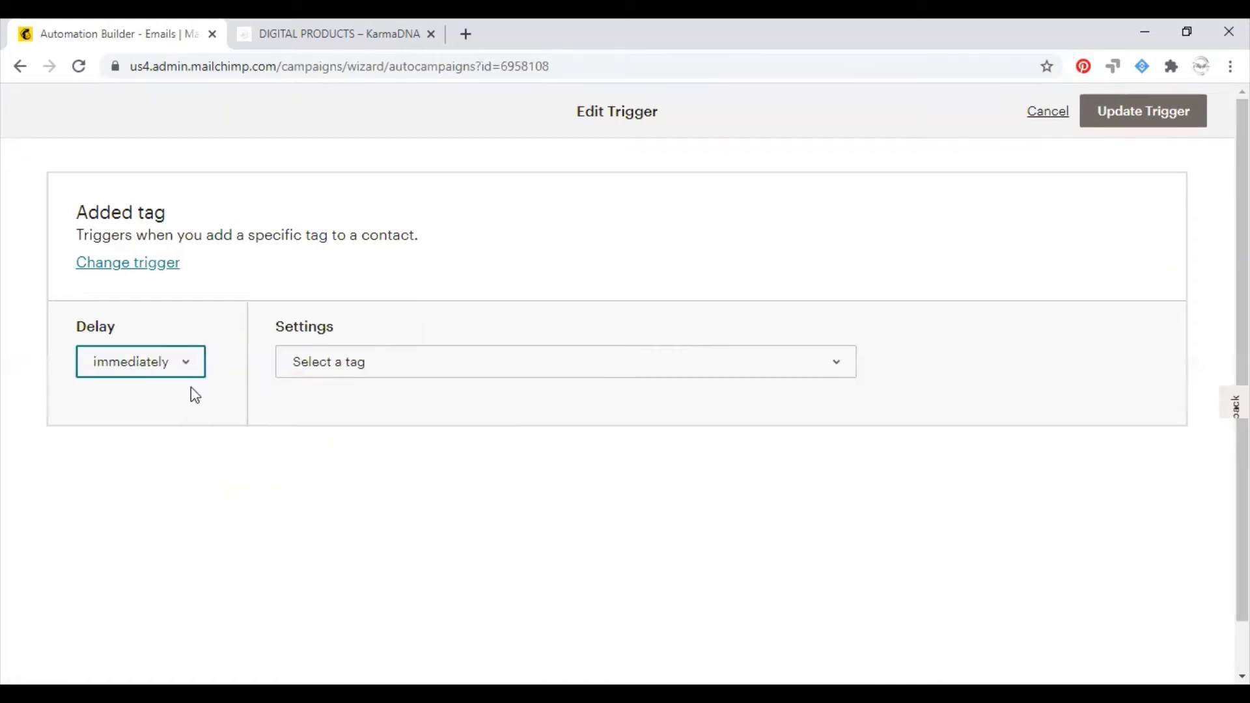
Step: Choose "Black Friday freebie download" as the trigger's tag and update the trigger
click(371, 374)
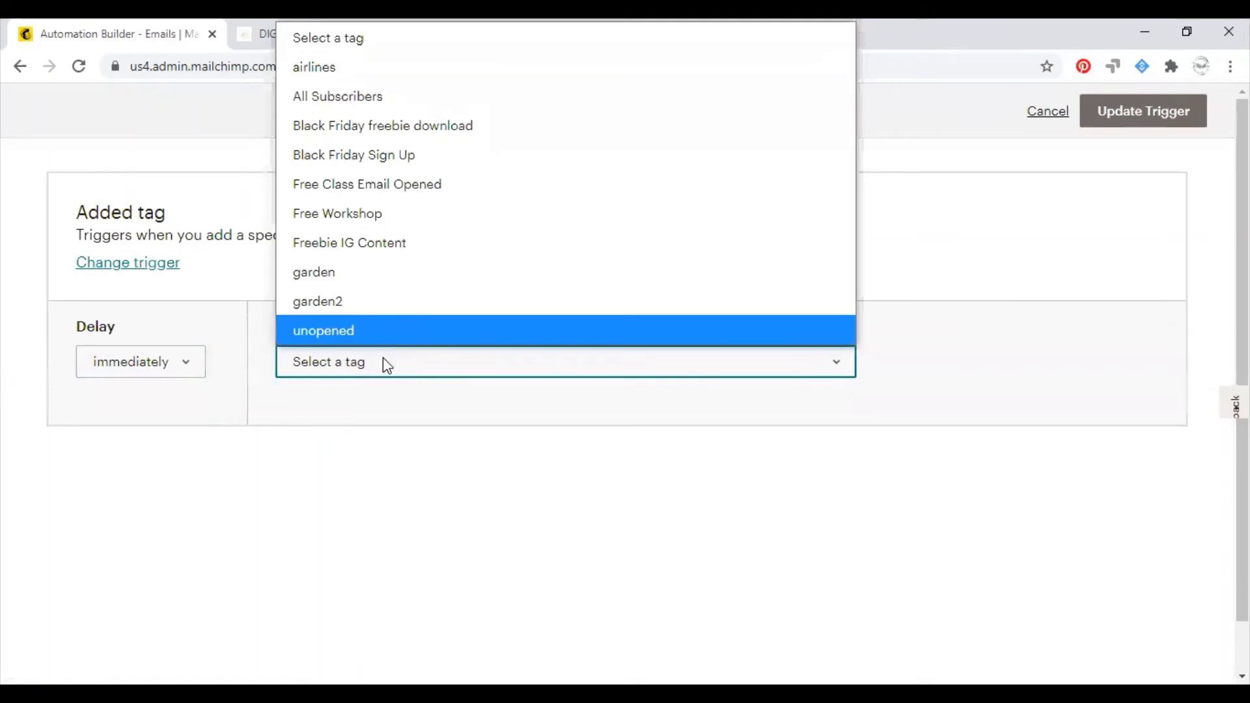
click(365, 399)
click(366, 370)
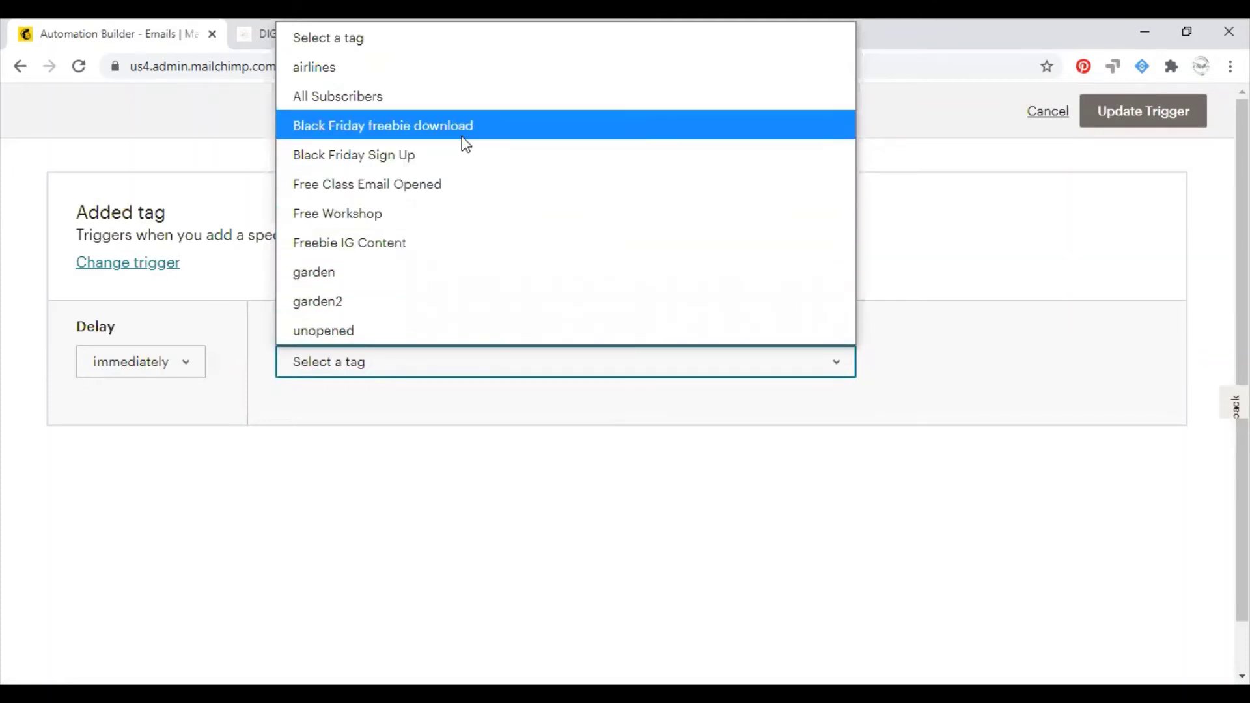
click(442, 126)
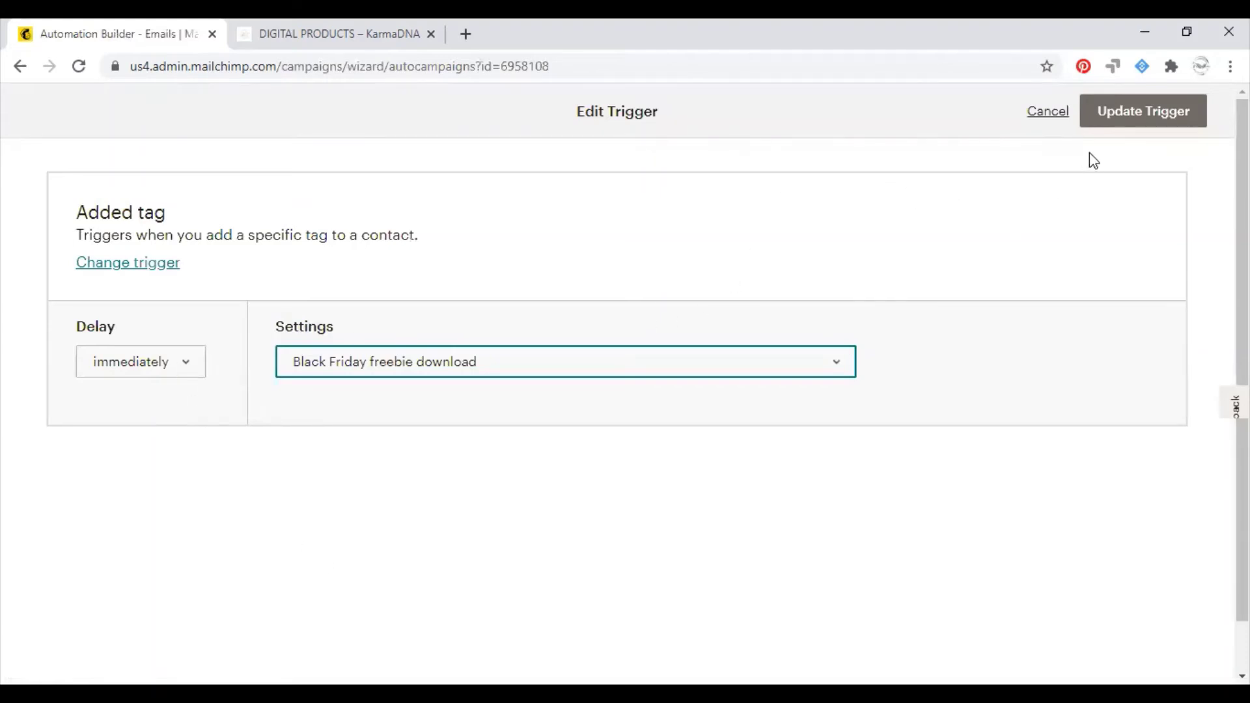
right_click(1006, 187)
click(1004, 217)
click(1127, 118)
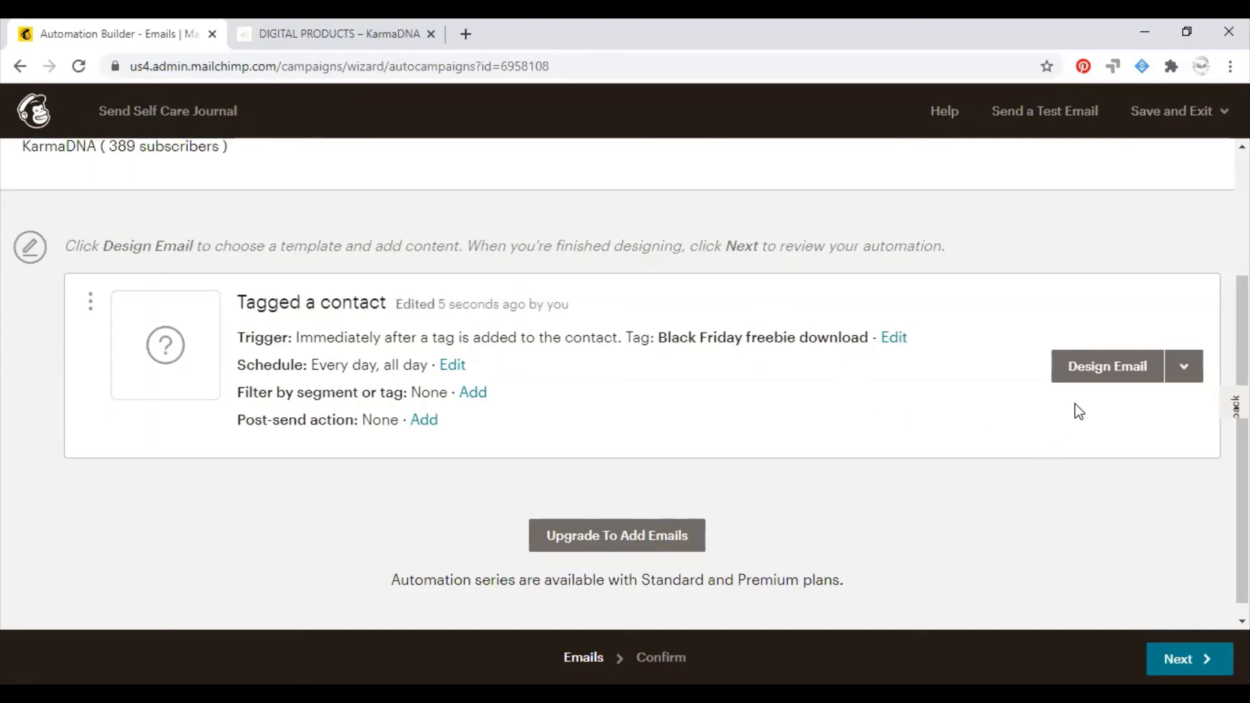
Step: Start designing the automation email and name it "Black Friday Freebie Email"
click(1117, 383)
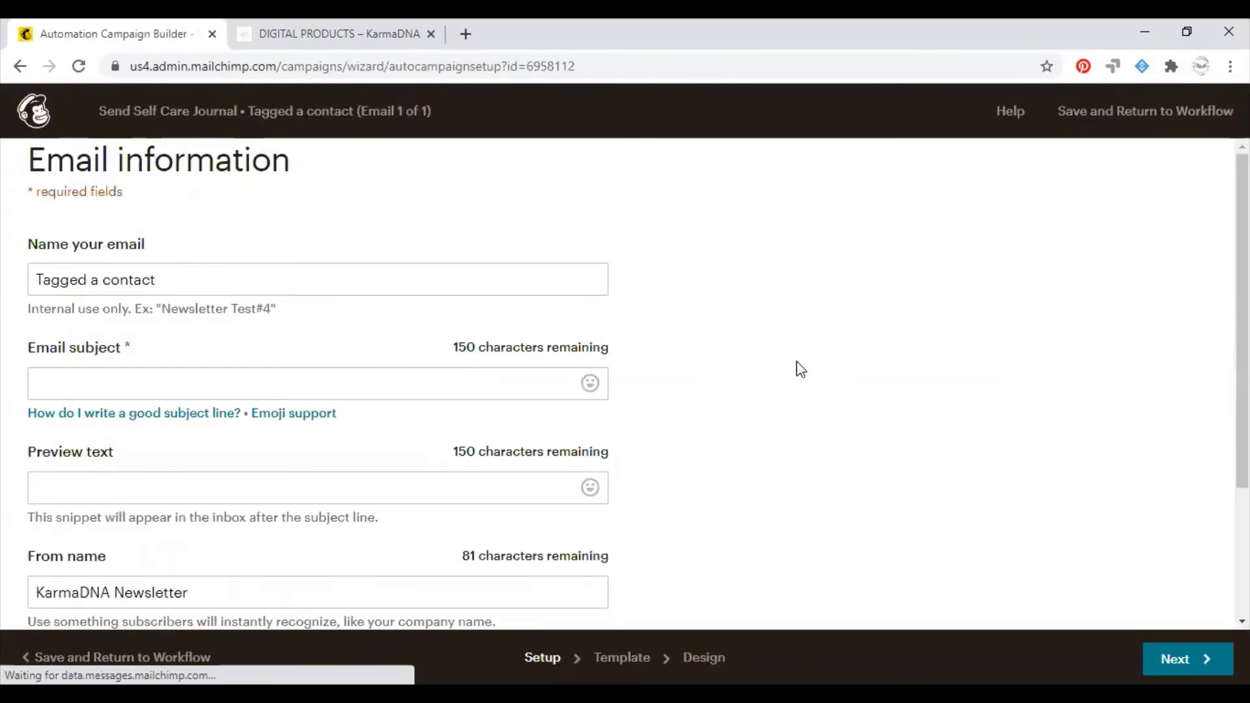
right_click(694, 18)
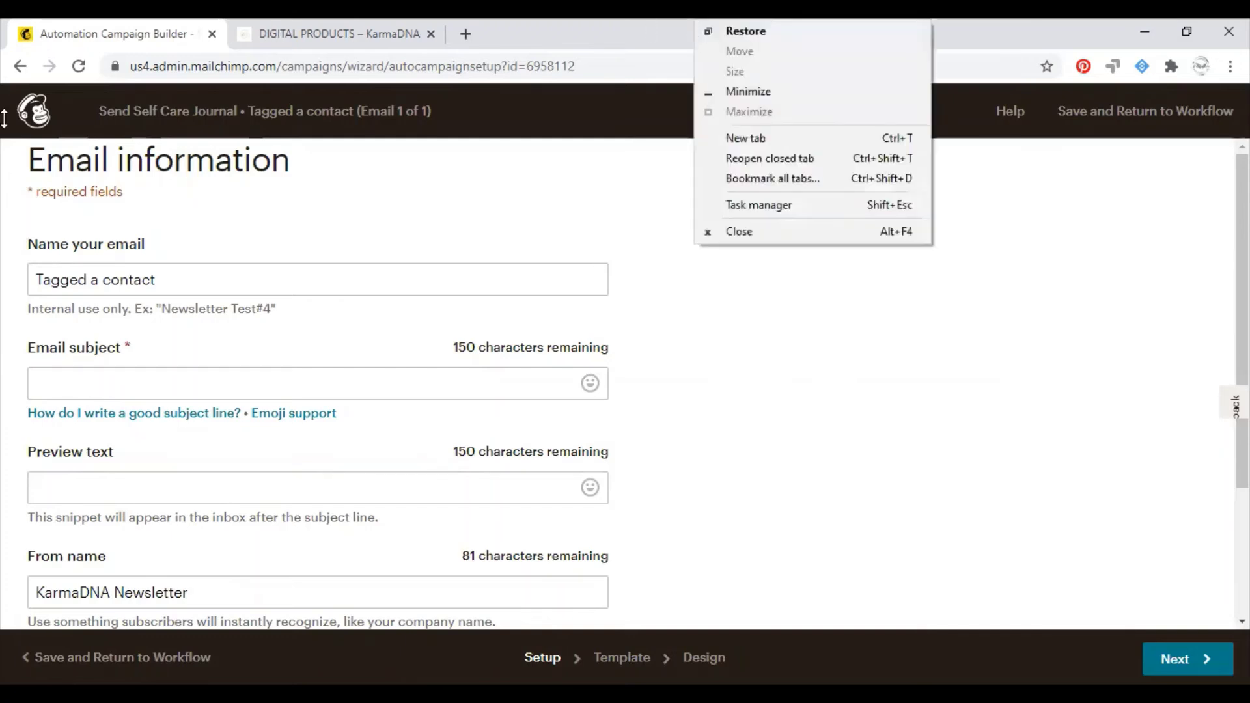
click(251, 277)
drag(251, 277, 3, 293)
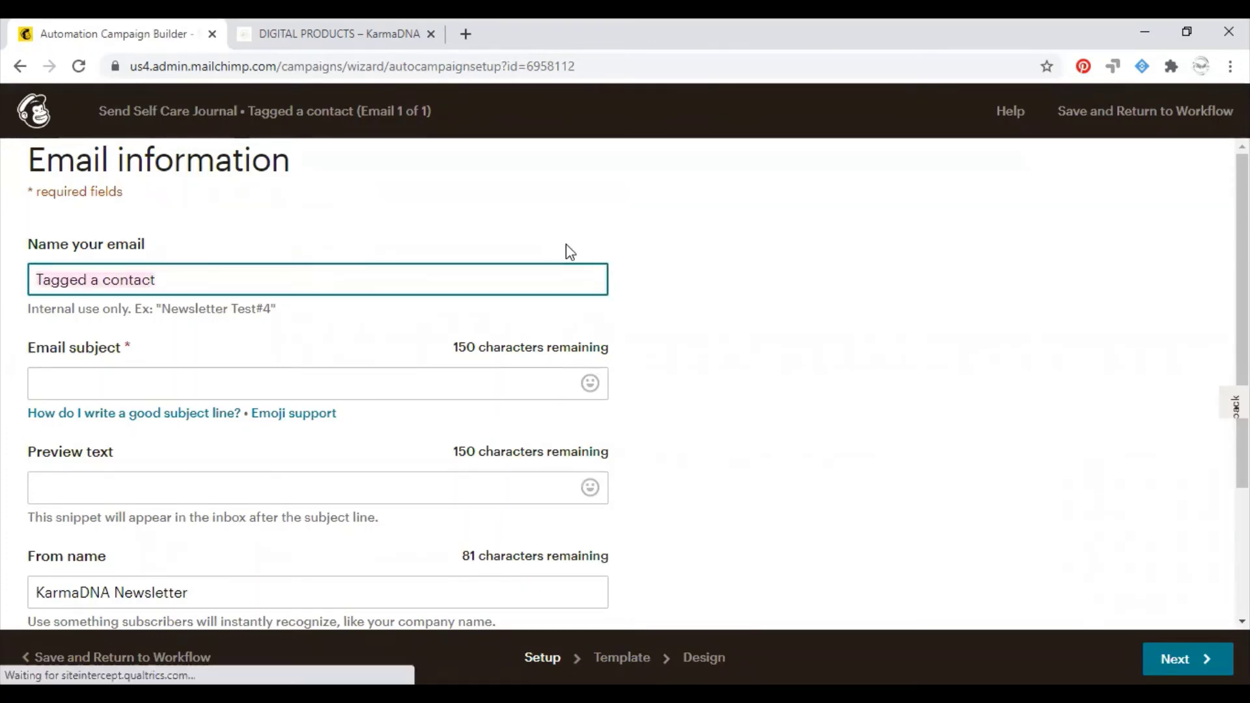
text(Blac)
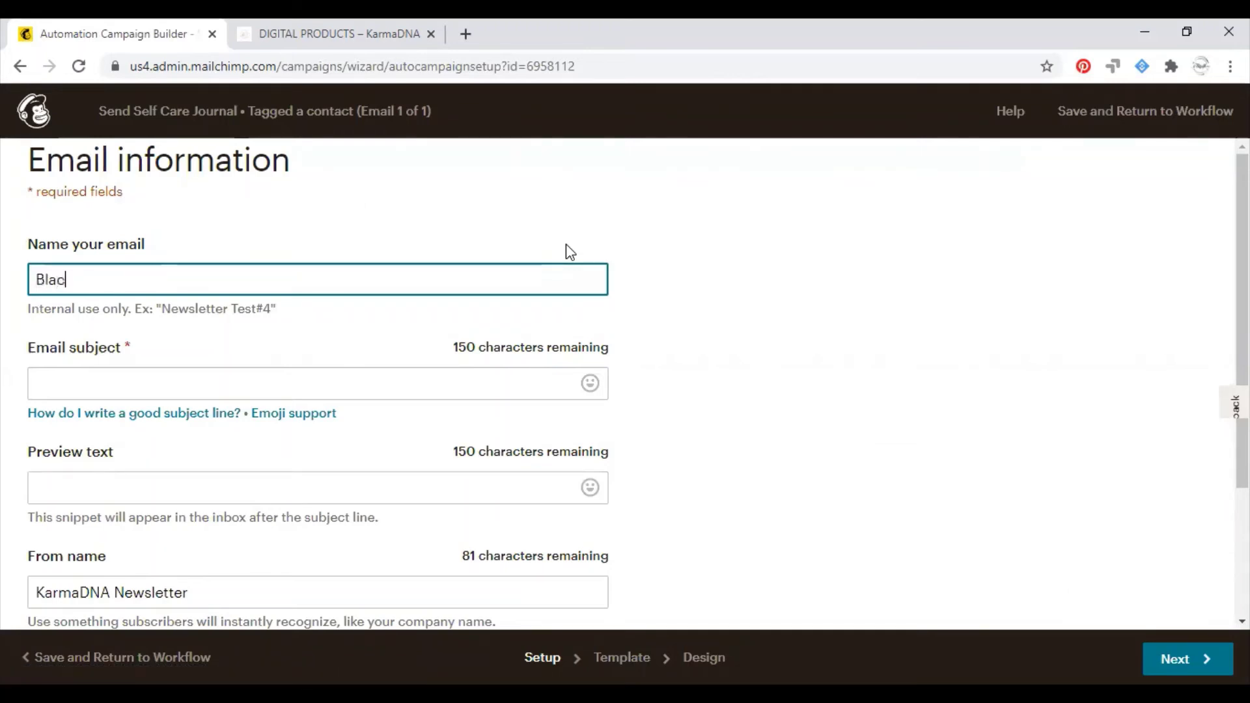
text(k Friday Freebie)
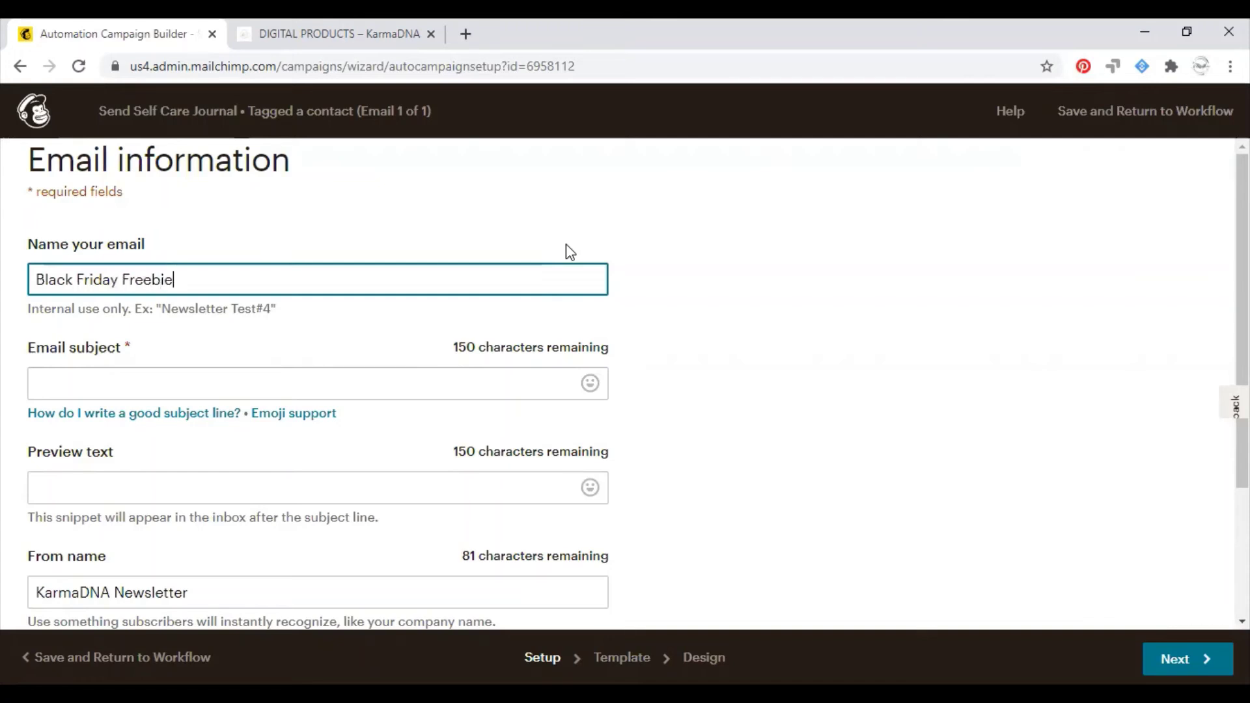
key(BackSpace)
key(BackSpace)
key(BackSpace)
text(Freebie Email)
Step: Set the email subject to "Here is your Free Selfcare Journal"
click(315, 385)
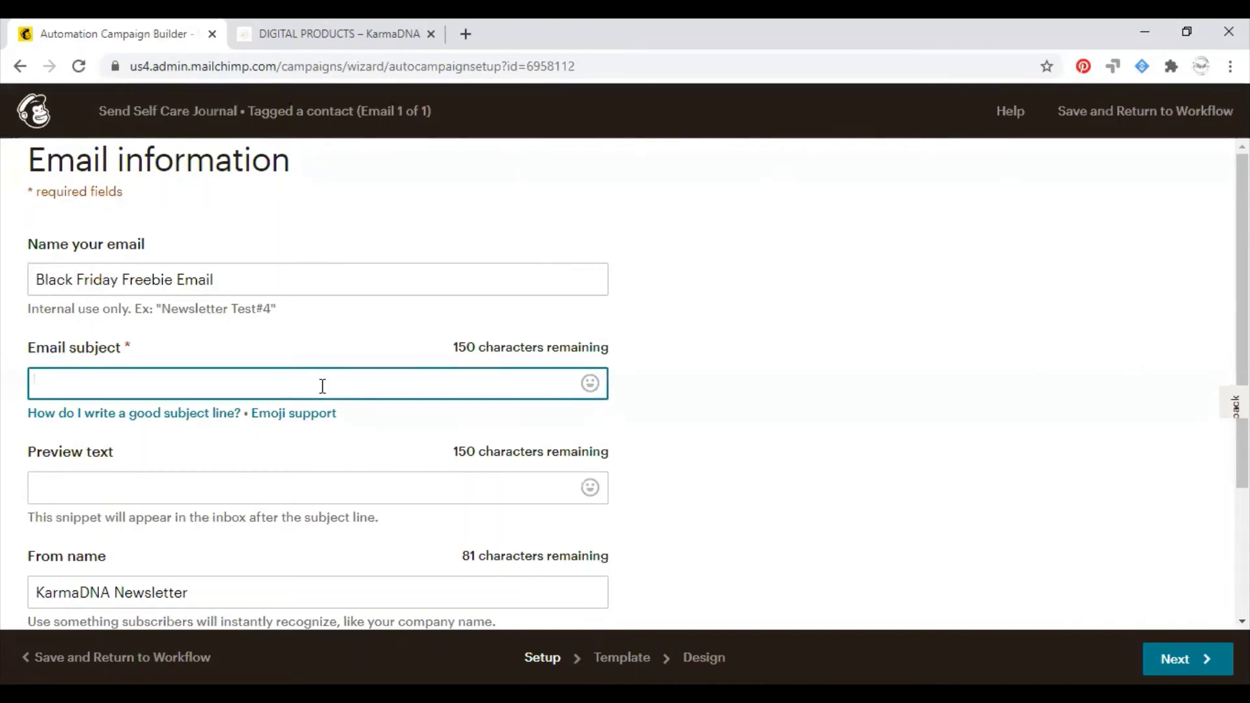
text(Here is the )
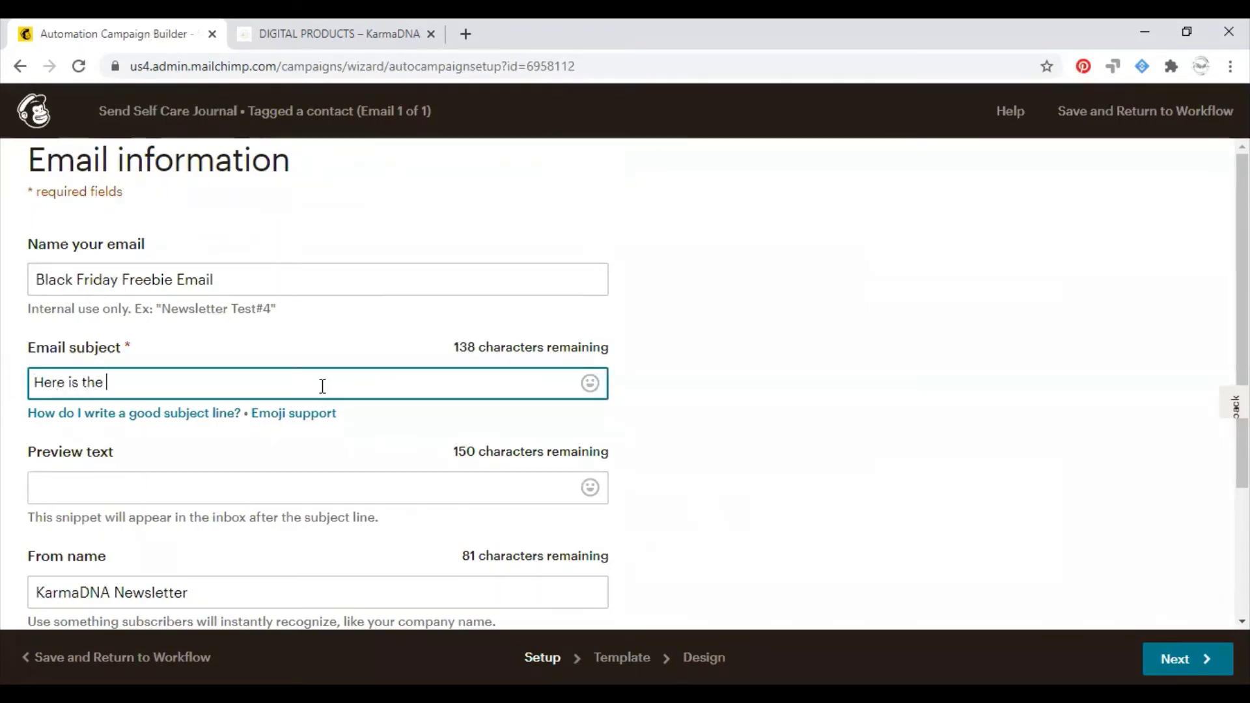
text(link to your)
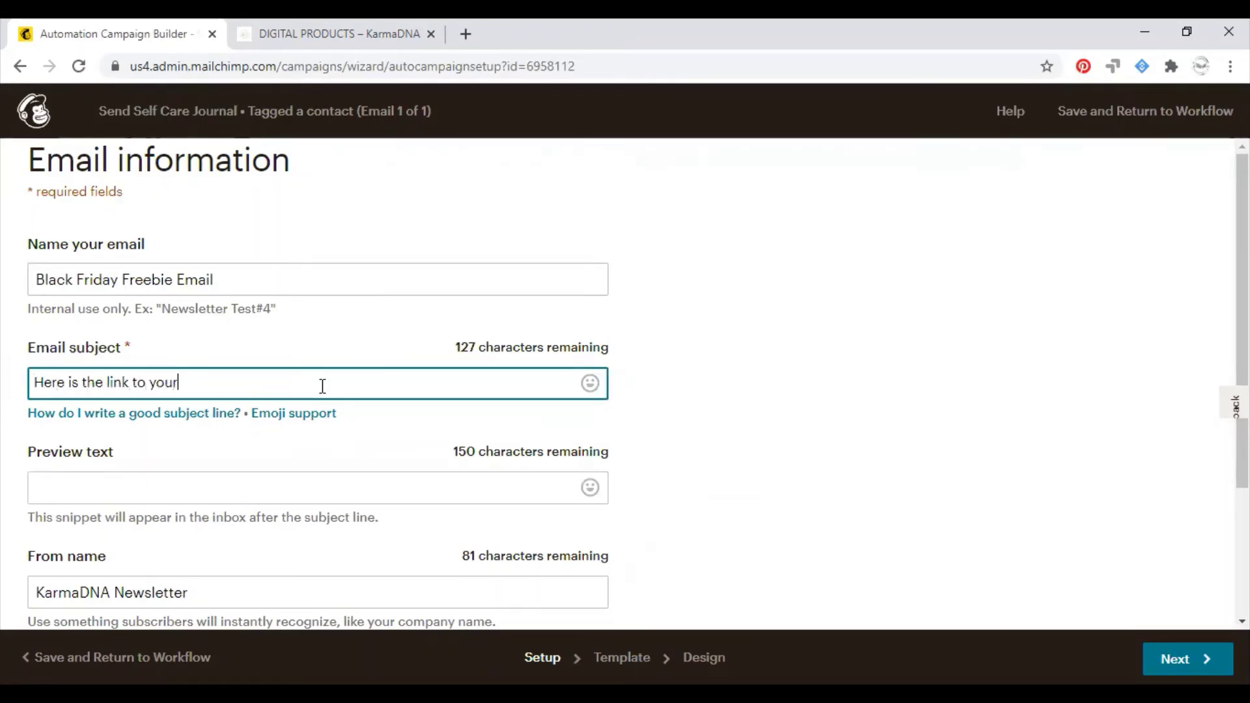
key(BackSpace)
key(BackSpace)
key(BackSpace)
key(BackSpace)
key(BackSpace)
key(BackSpace)
key(BackSpace)
key(BackSpace)
key(BackSpace)
key(BackSpace)
key(BackSpace)
key(BackSpace)
key(BackSpace)
key(BackSpace)
key(BackSpace)
key(BackSpace)
text(yor)
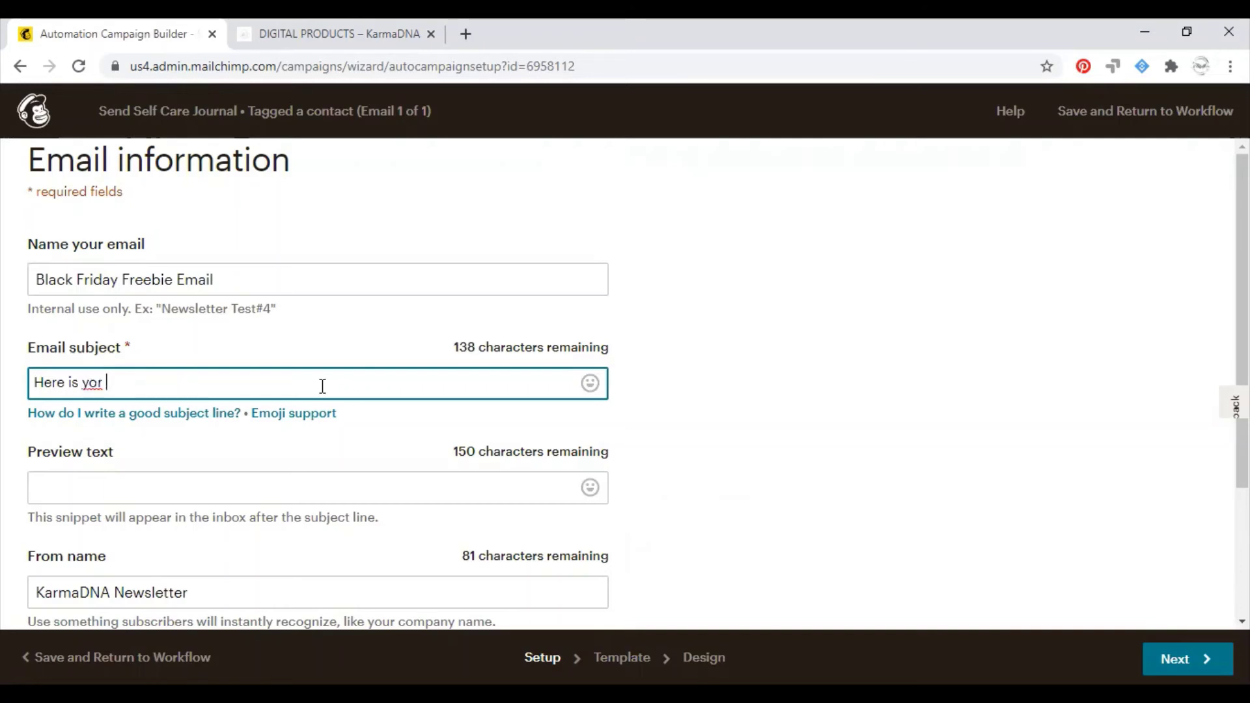
key(BackSpace)
key(BackSpace)
text(ur Free Selfcare J)
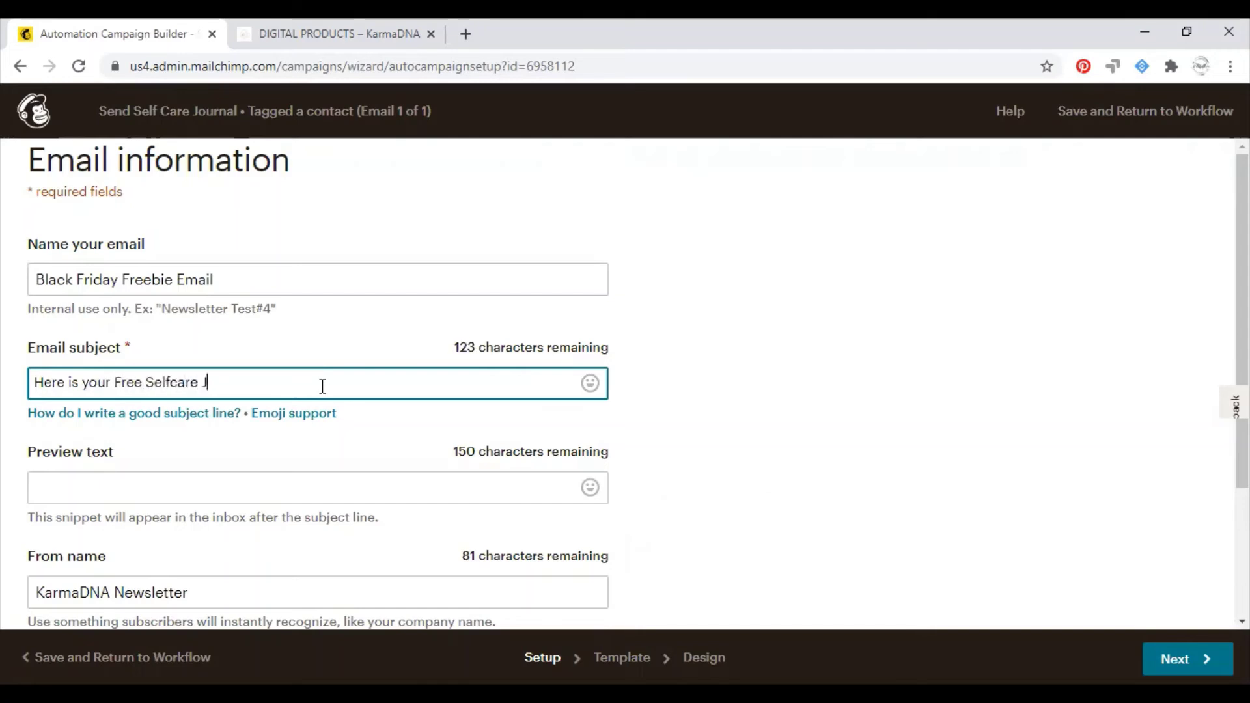
text(ournal)
Step: Set the email's preview text to "Click on the link to receive your download"
click(249, 485)
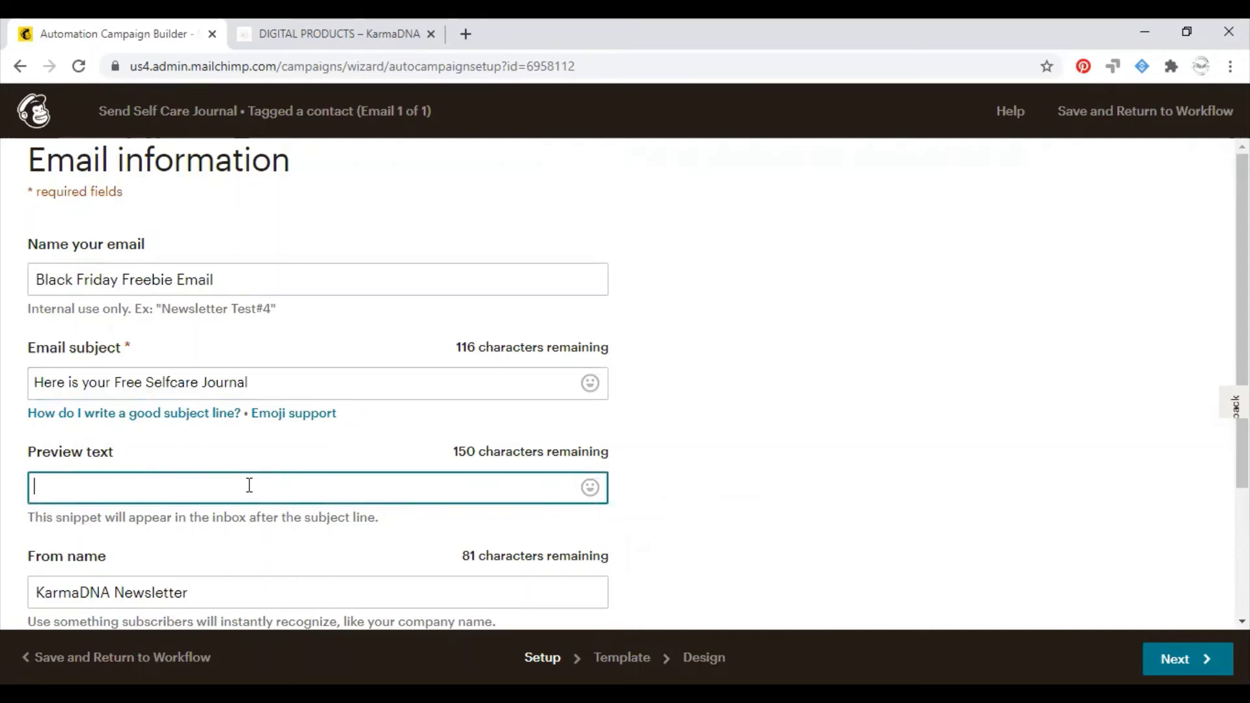
text(L)
key(BackSpace)
text(Click on the link to )
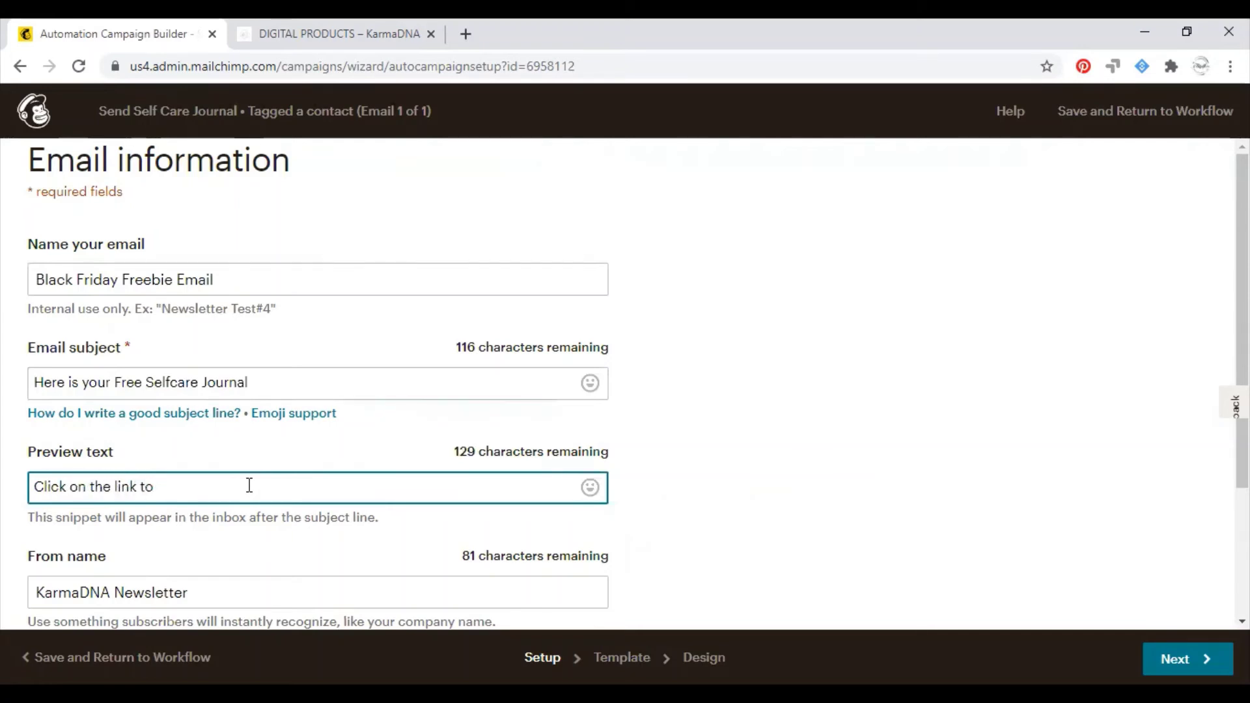
text(receive yo)
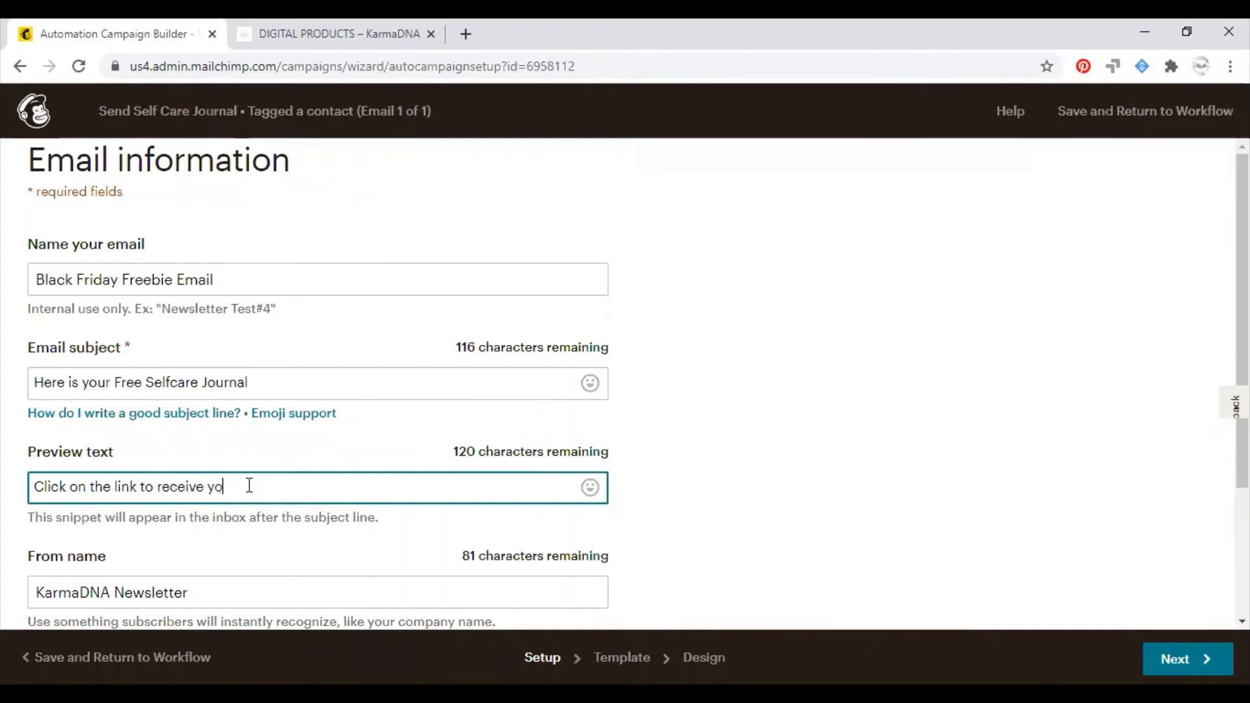
text(ur down)
key(BackSpace)
text(wnalo)
key(BackSpace)
key(BackSpace)
key(BackSpace)
text(load)
Step: Check the sender name, sender address and Google Analytics title, and continue to the template selection
scroll(142, 438, down, 3)
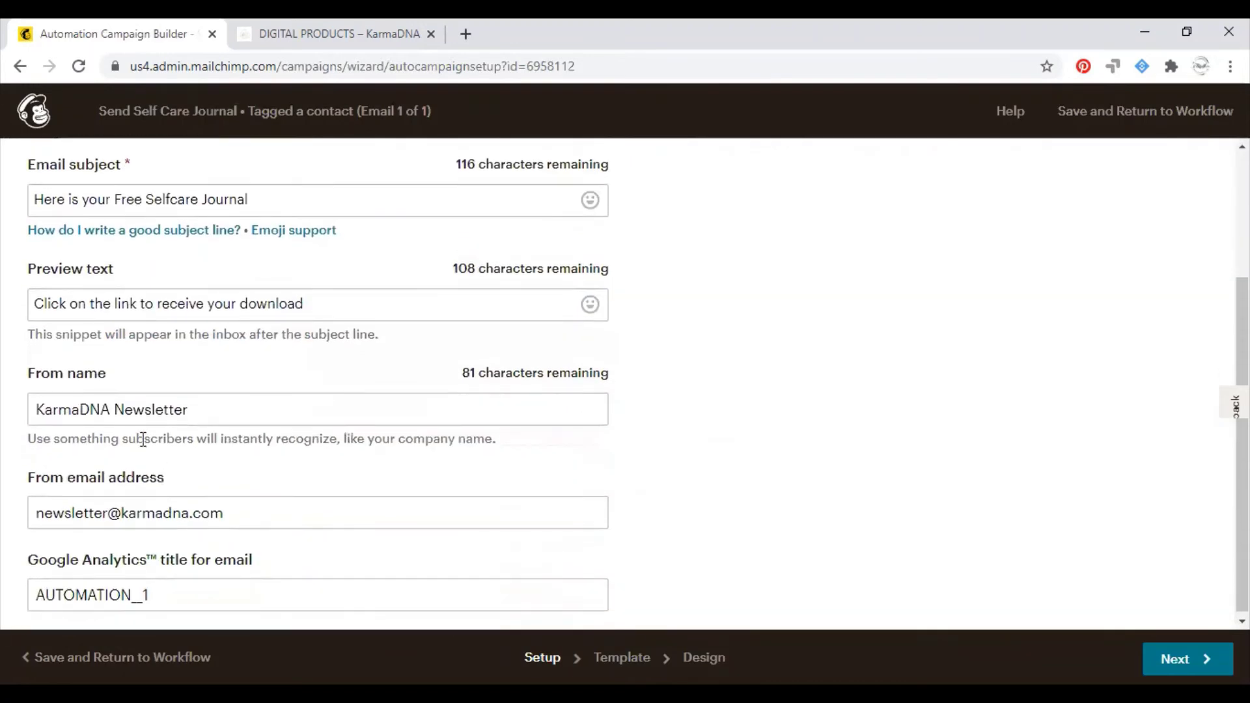
click(767, 449)
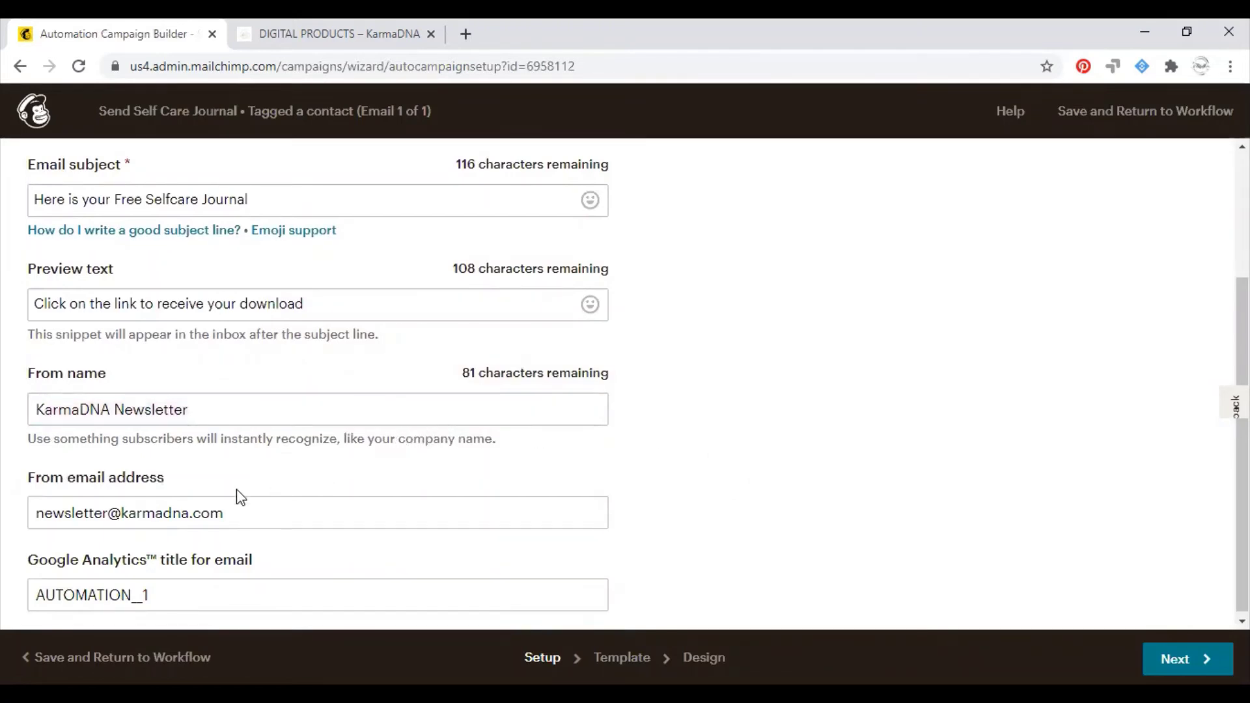
click(286, 509)
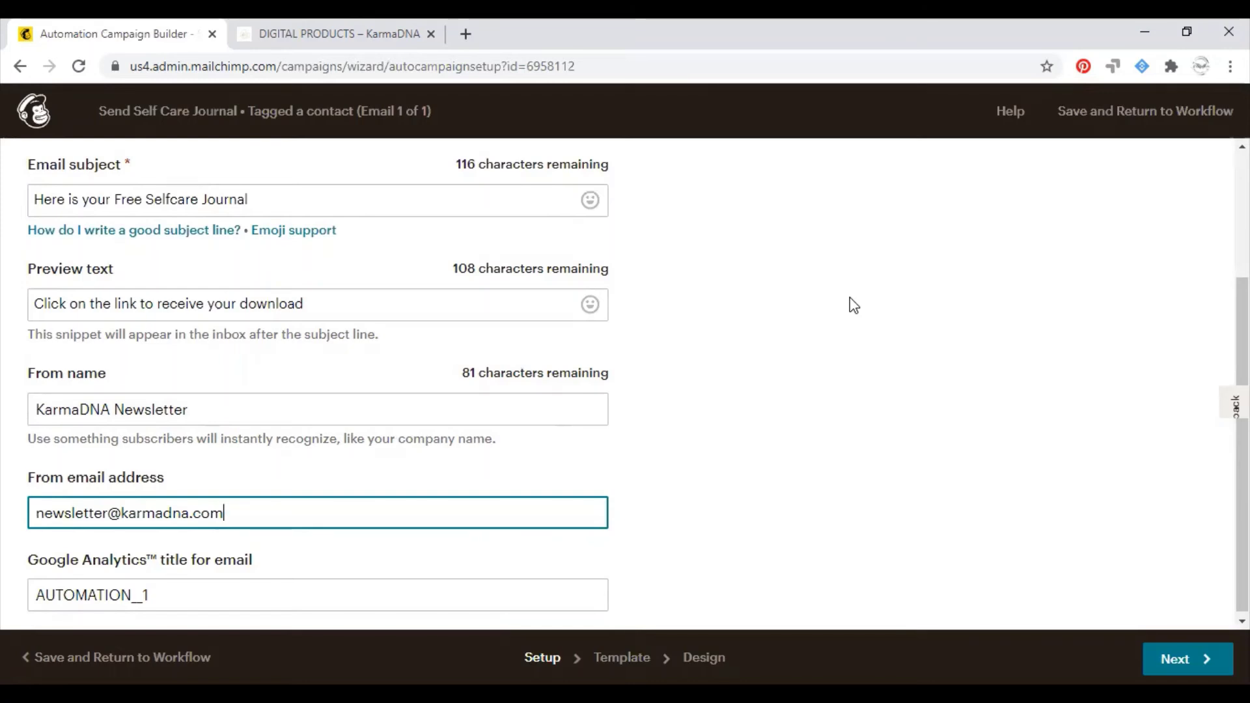
click(200, 587)
scroll(741, 409, down, 1)
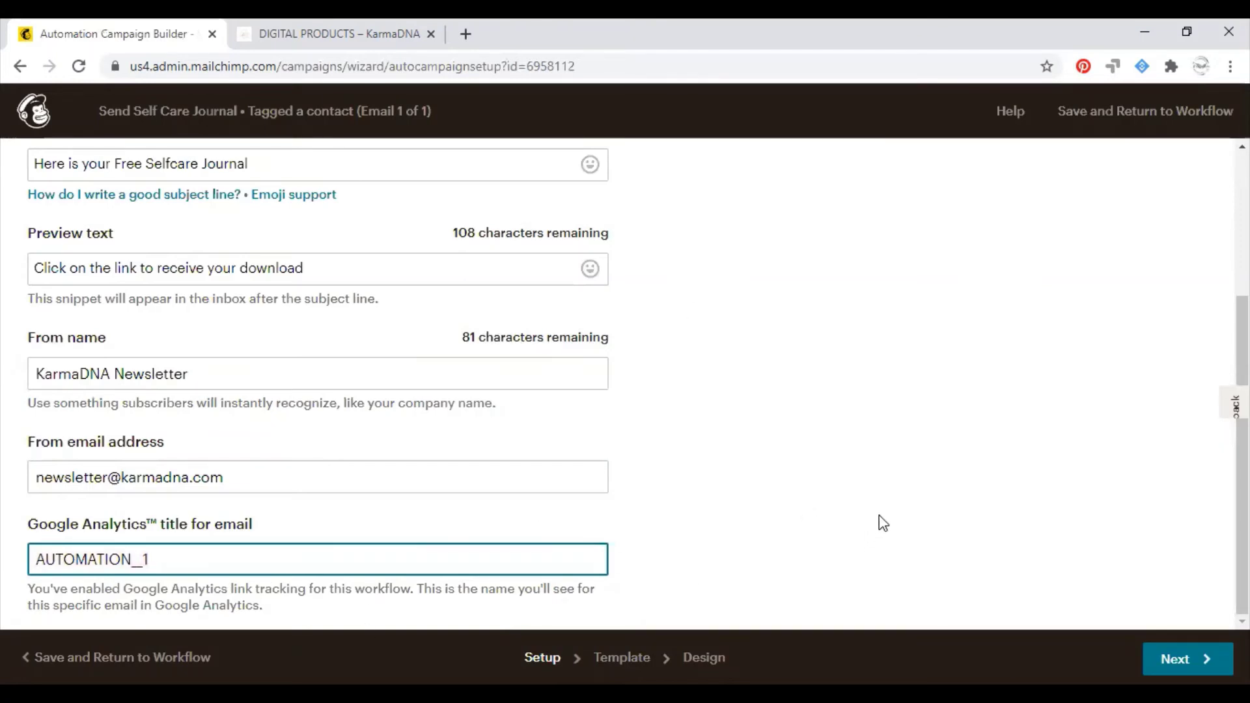
click(1111, 619)
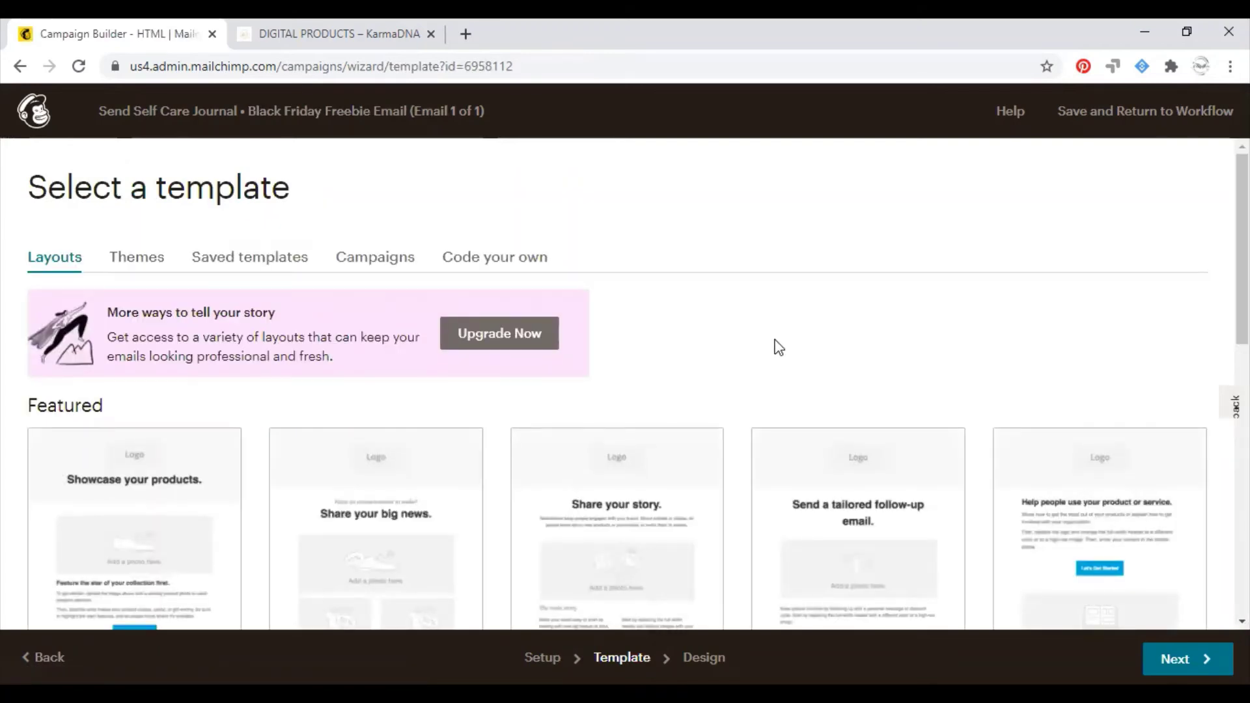
Step: Choose the basic "1 Column" layout as the email's template
scroll(765, 332, down, 3)
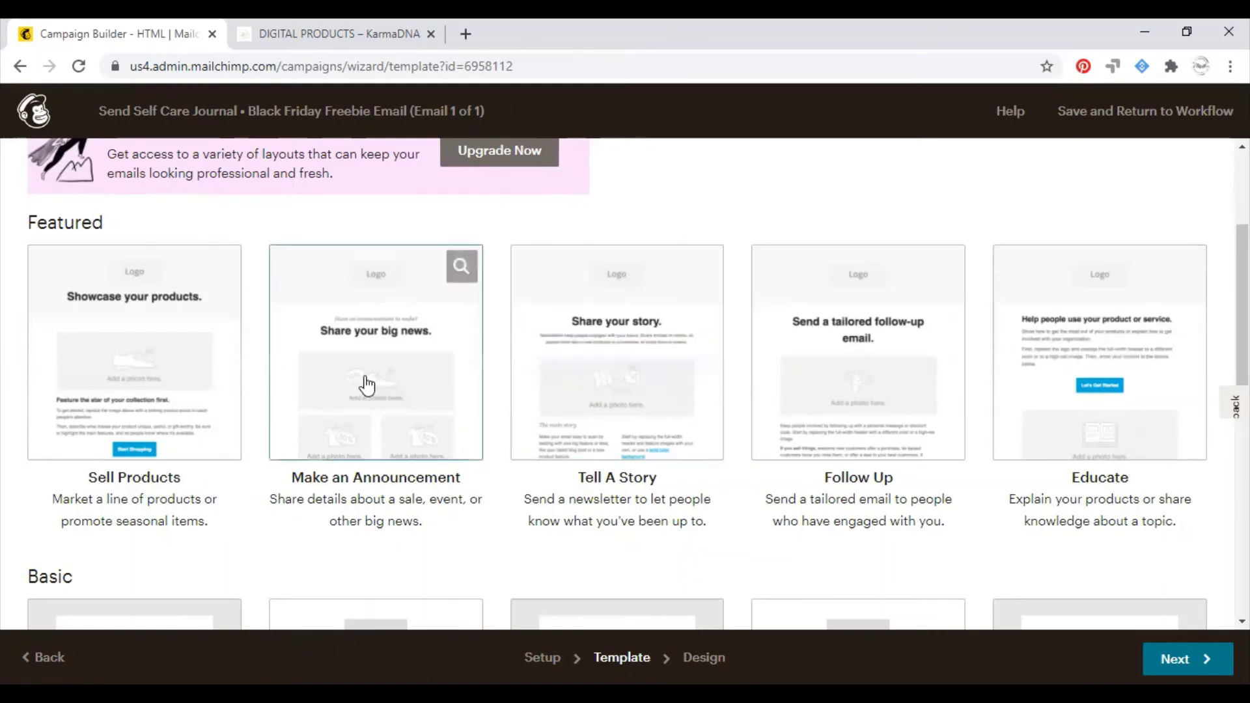
scroll(97, 365, down, 3)
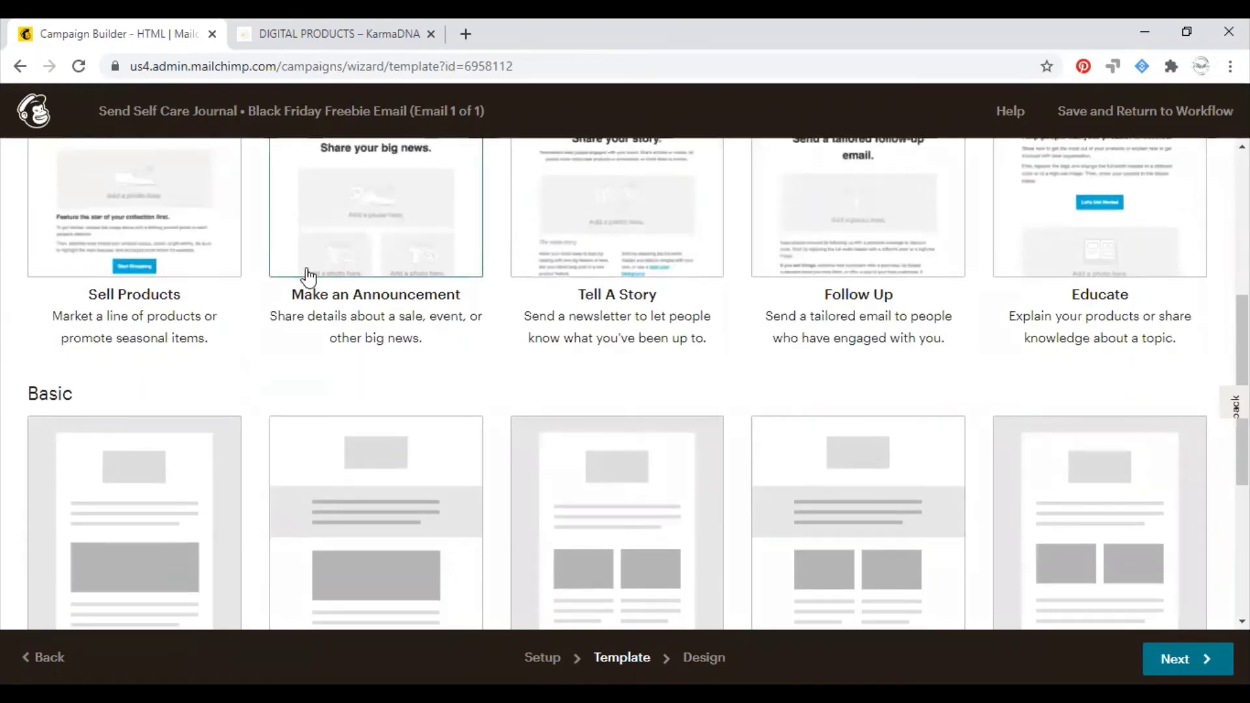
scroll(308, 277, down, 2)
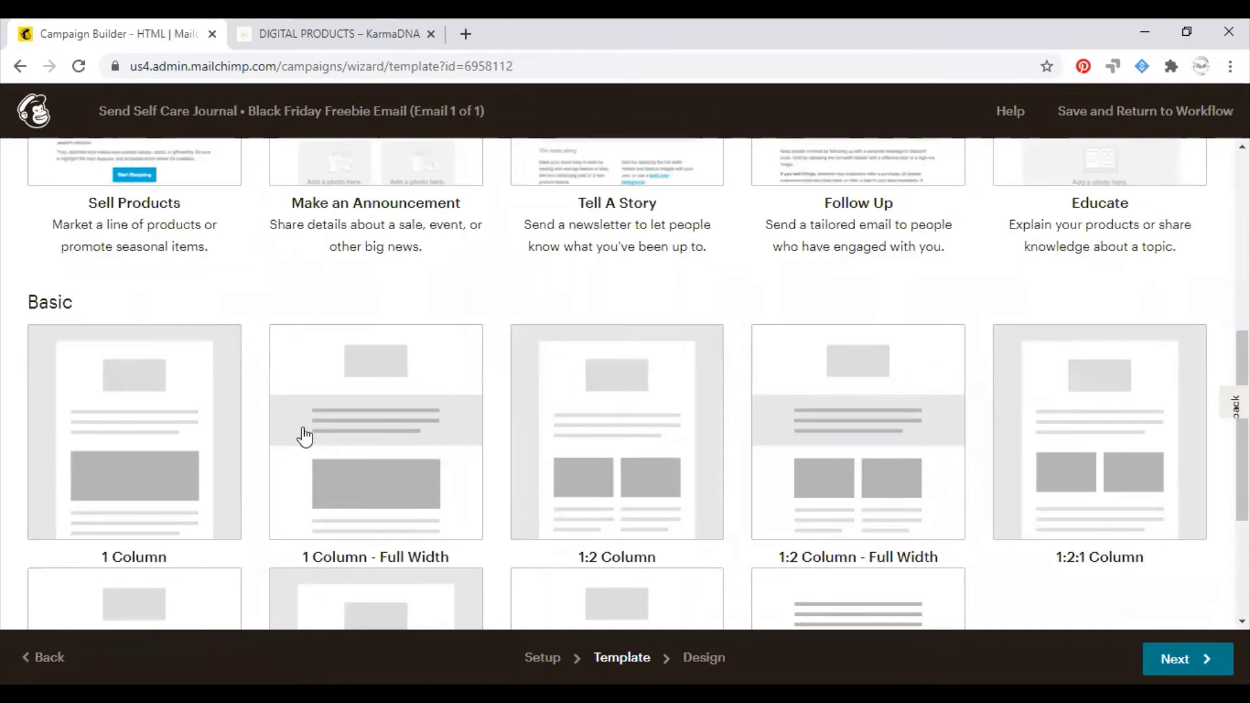
click(127, 449)
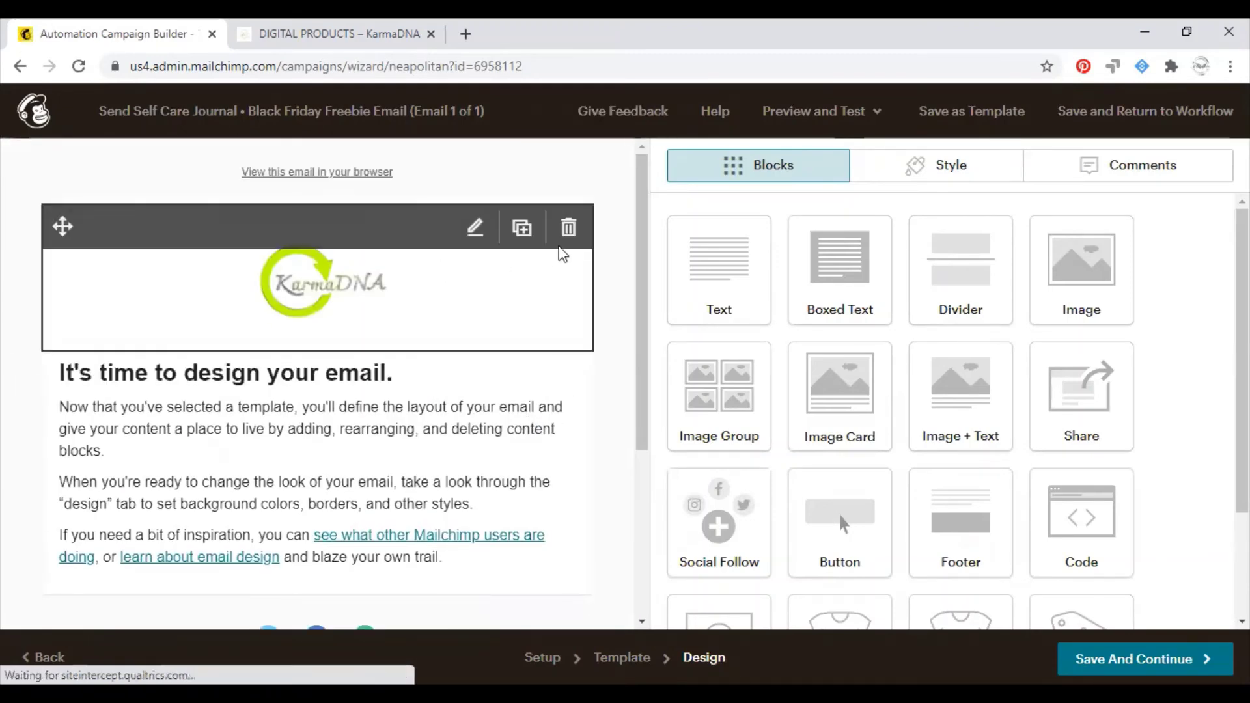
Step: Delete the logo block from the email and place an empty image block above the text
click(569, 226)
click(428, 472)
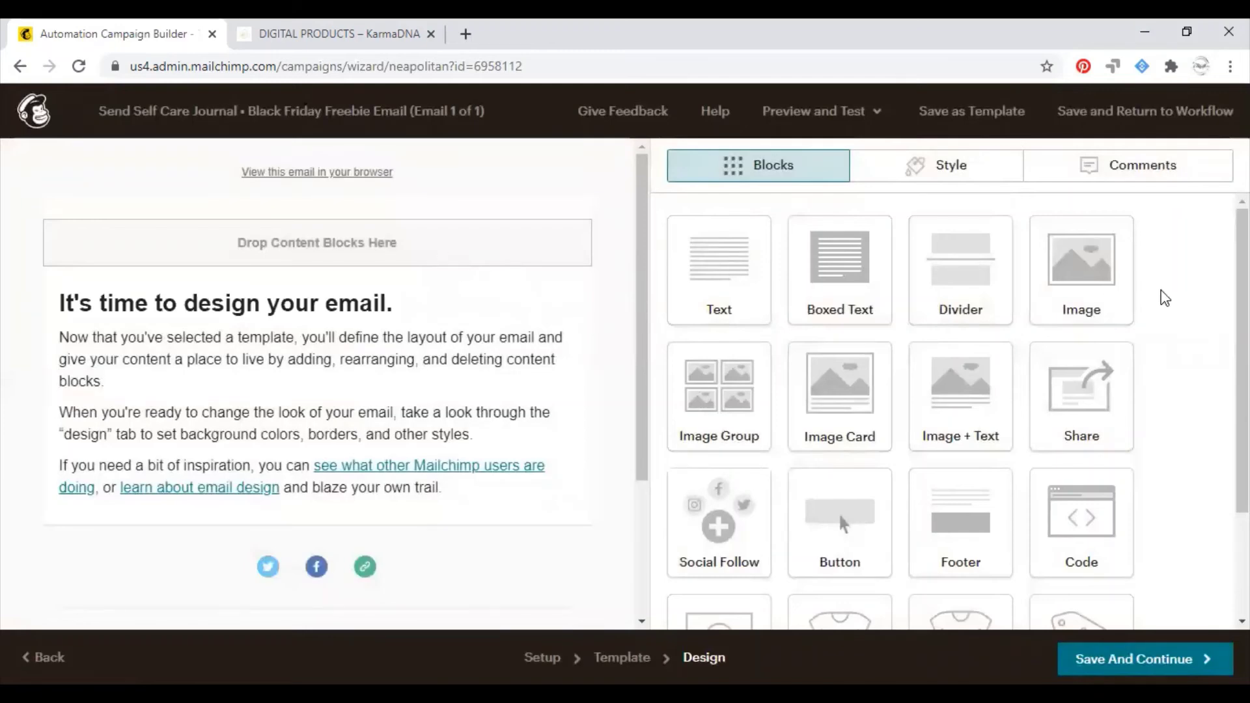
drag(1085, 276, 286, 211)
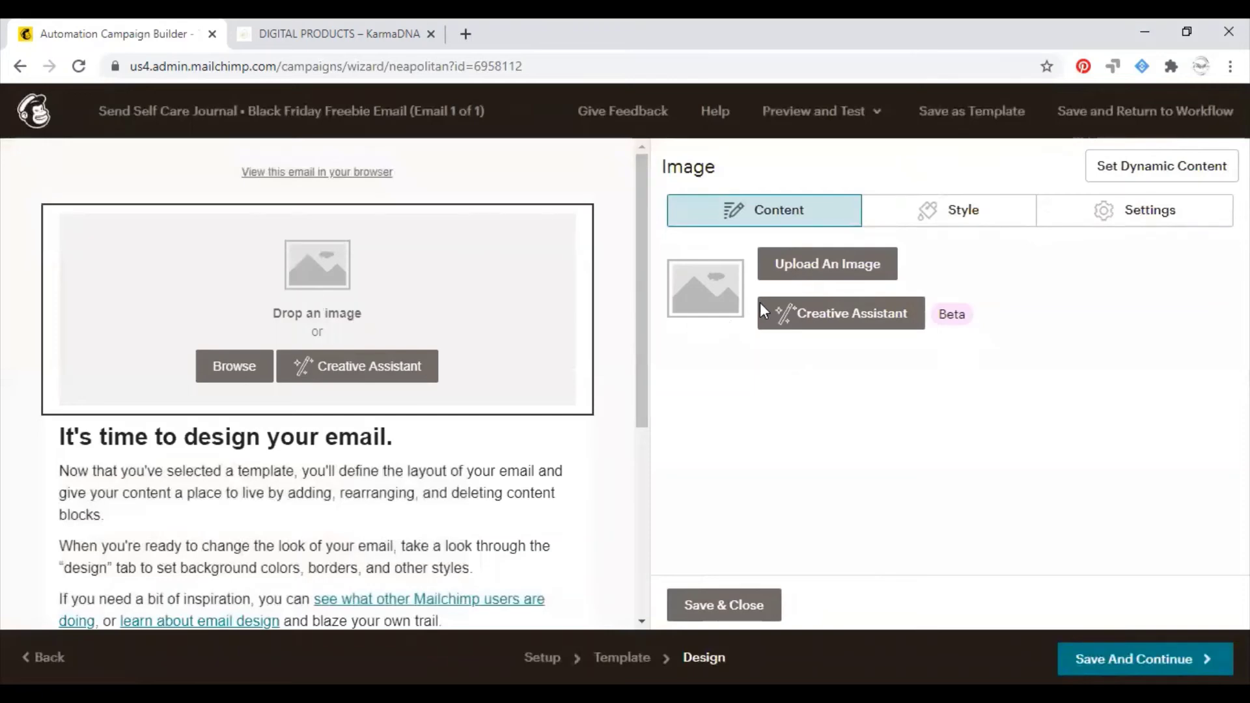
Step: Insert "_KarmaDNA Giveaway Graphic Template.03.jpg" into the image block and reduce its display size to about half
click(858, 268)
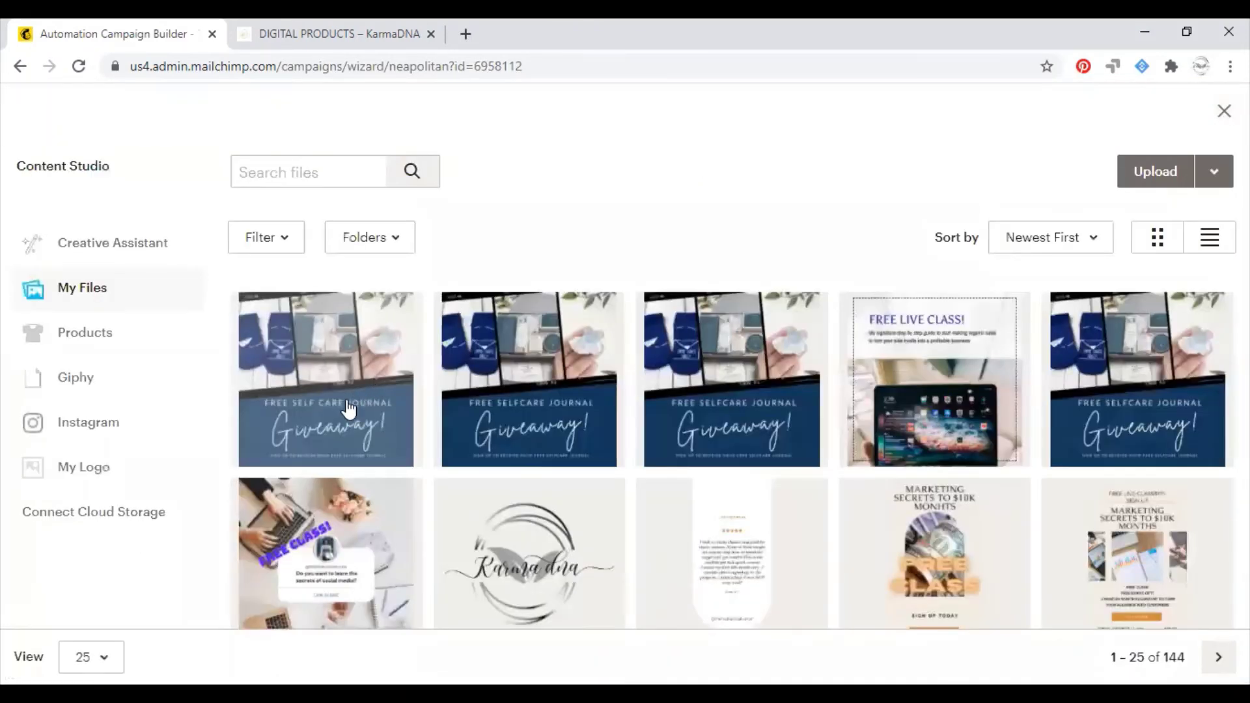
click(348, 409)
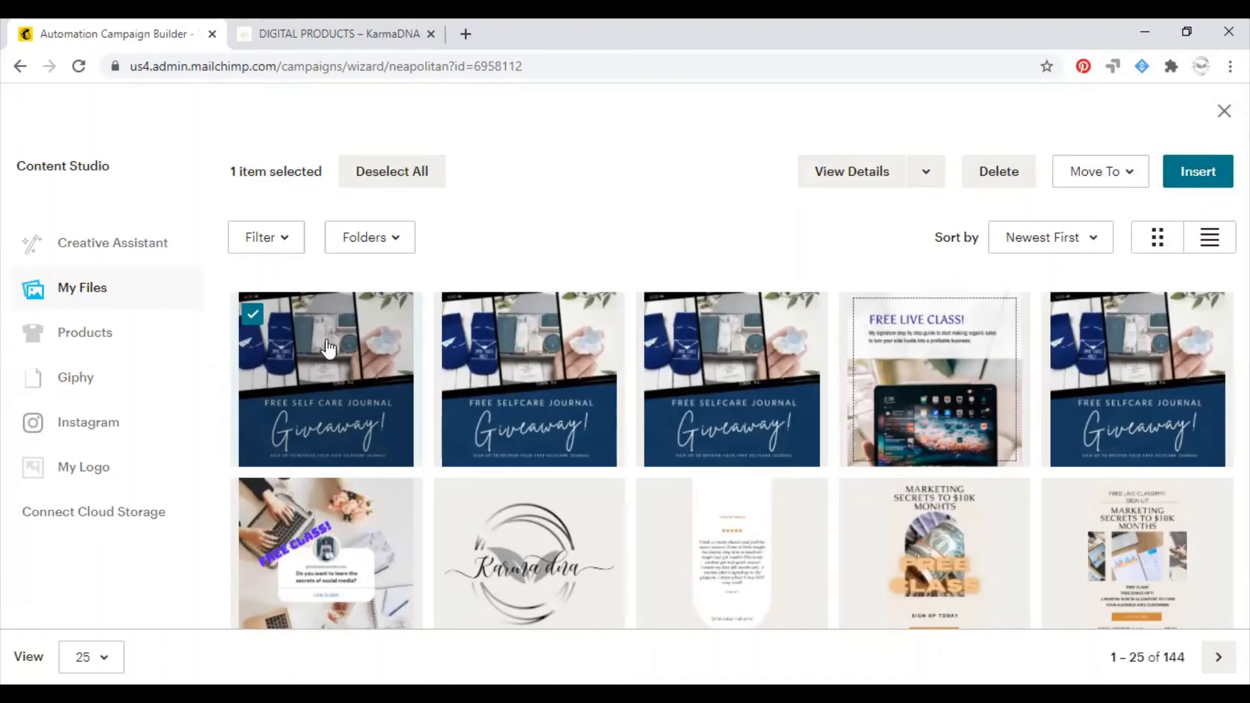
click(1198, 171)
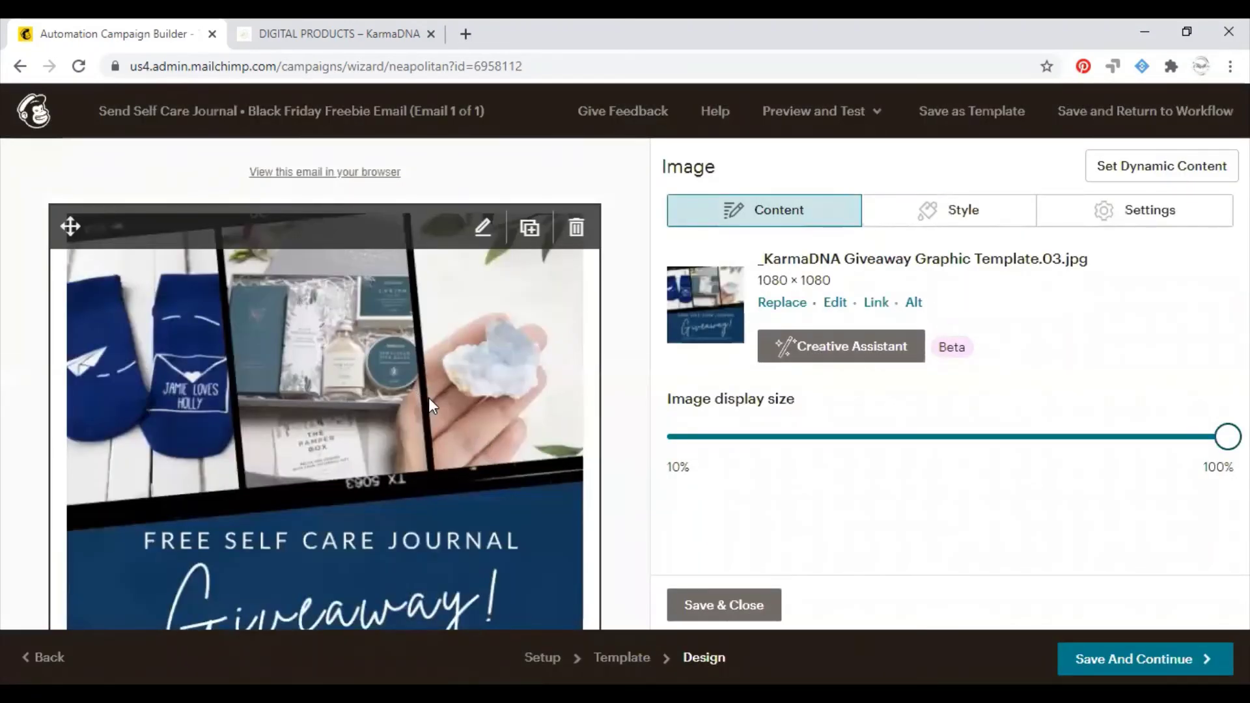
drag(1228, 437, 938, 469)
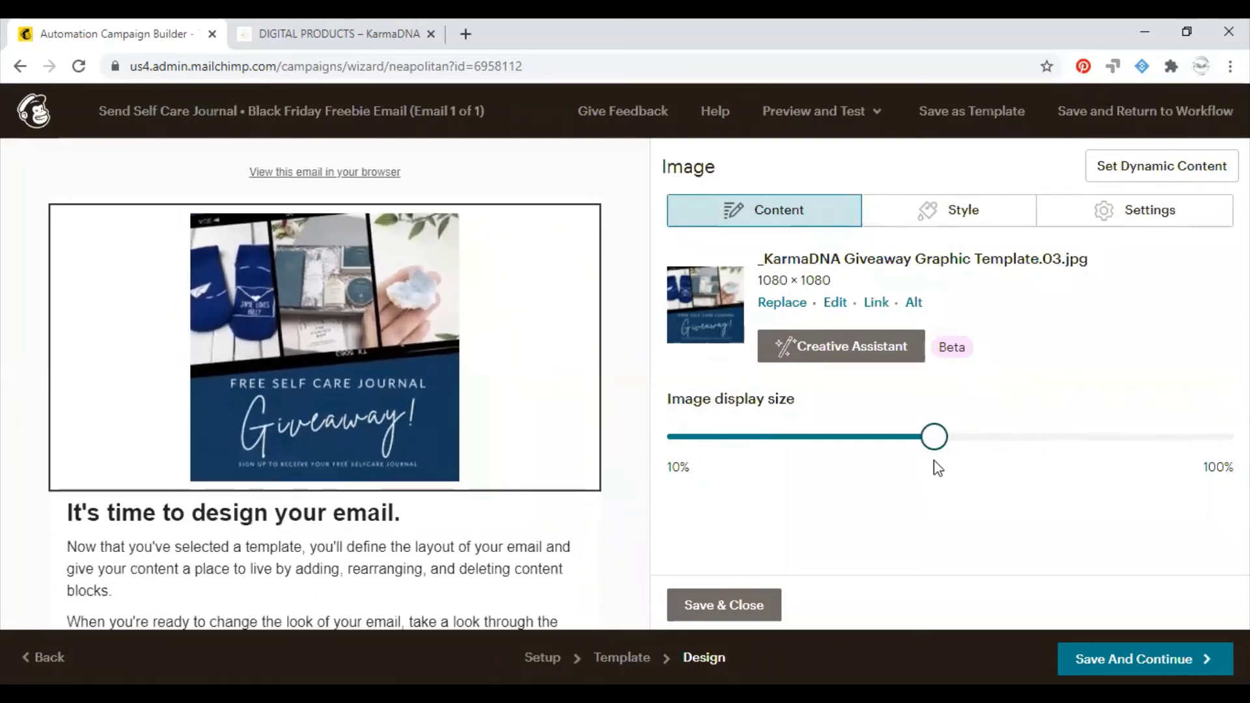
Step: Replace the text block's heading with "Click on the link to download your Free Journal"
click(377, 511)
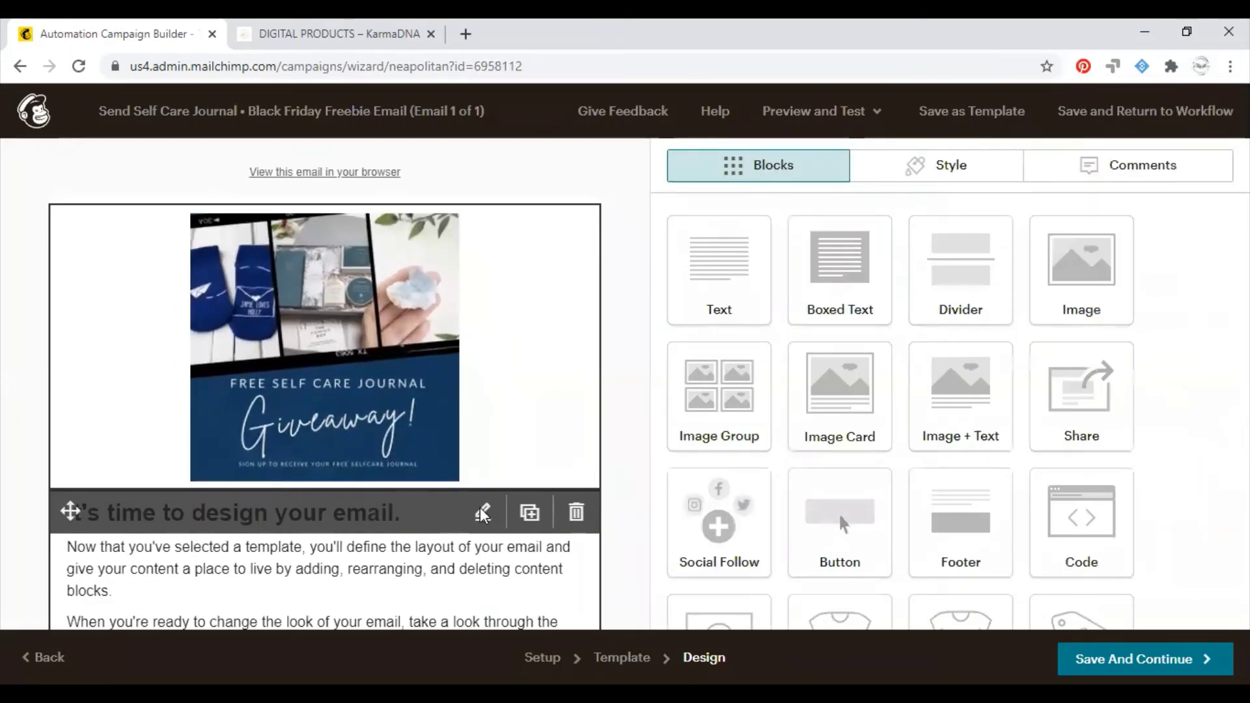
click(392, 505)
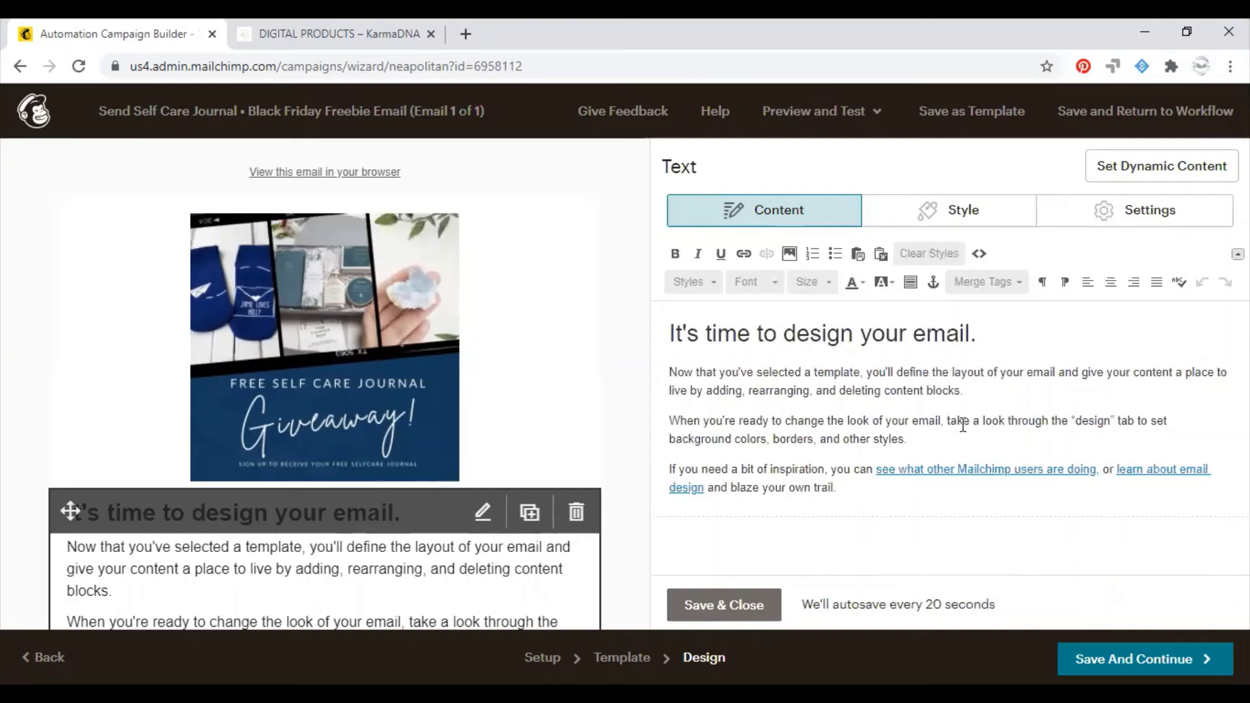
drag(1024, 338, 665, 334)
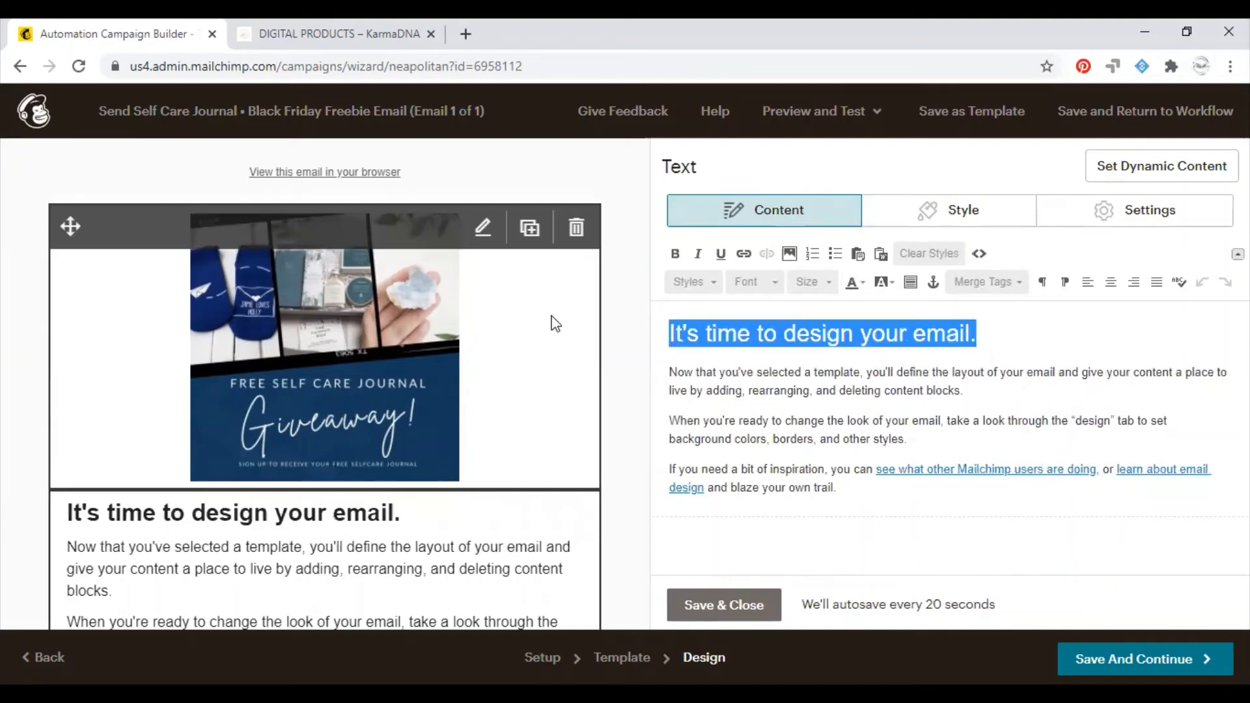
text(Click tthe)
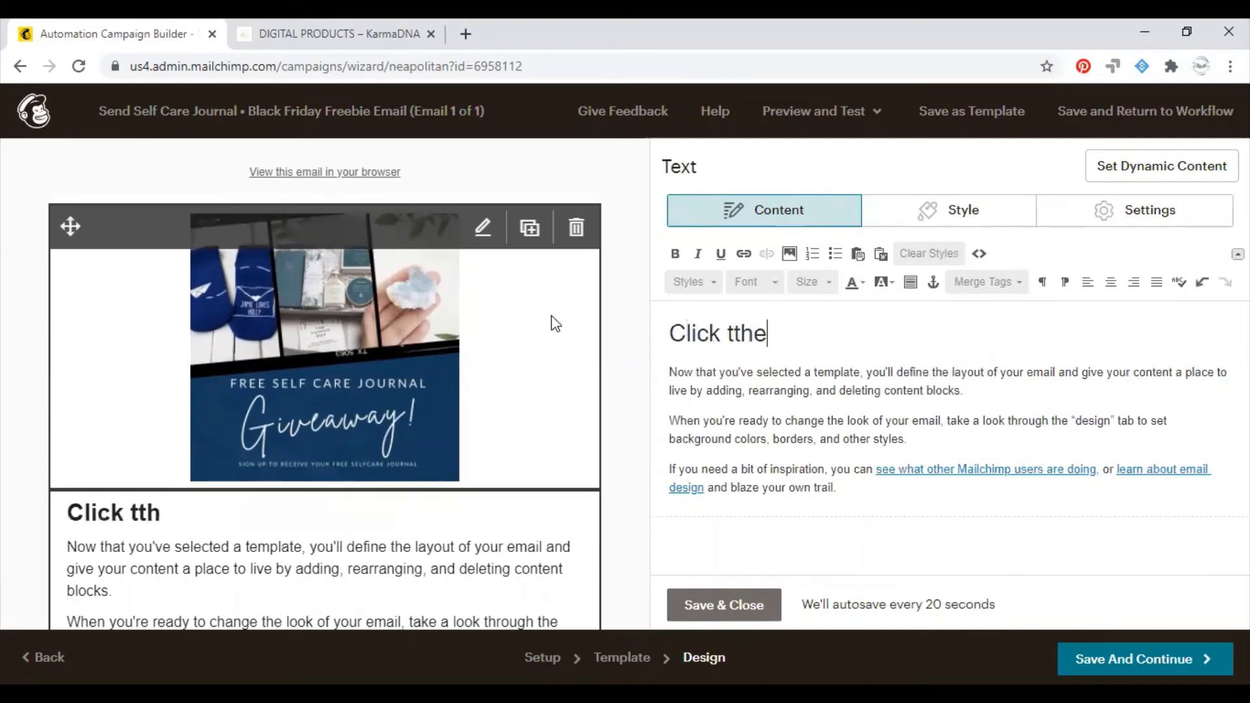
key(BackSpace)
key(BackSpace)
key(BackSpace)
key(BackSpace)
text(on t)
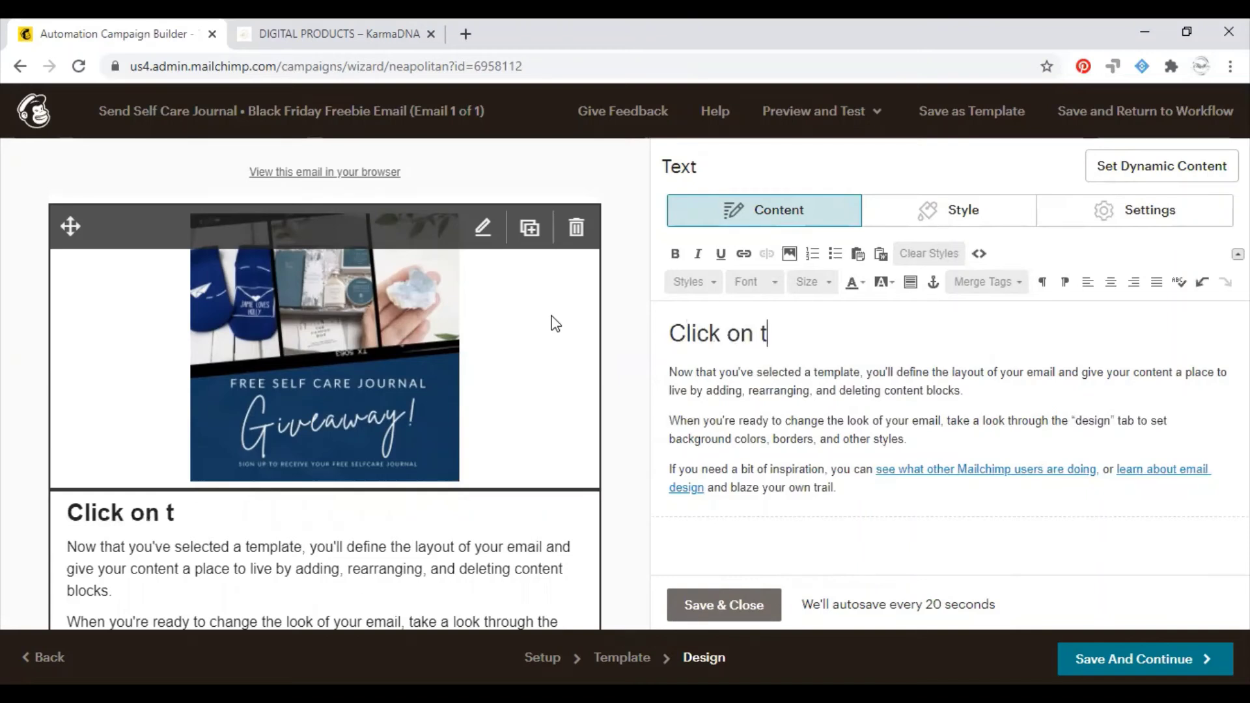
text(he lic)
key(BackSpace)
text(n)
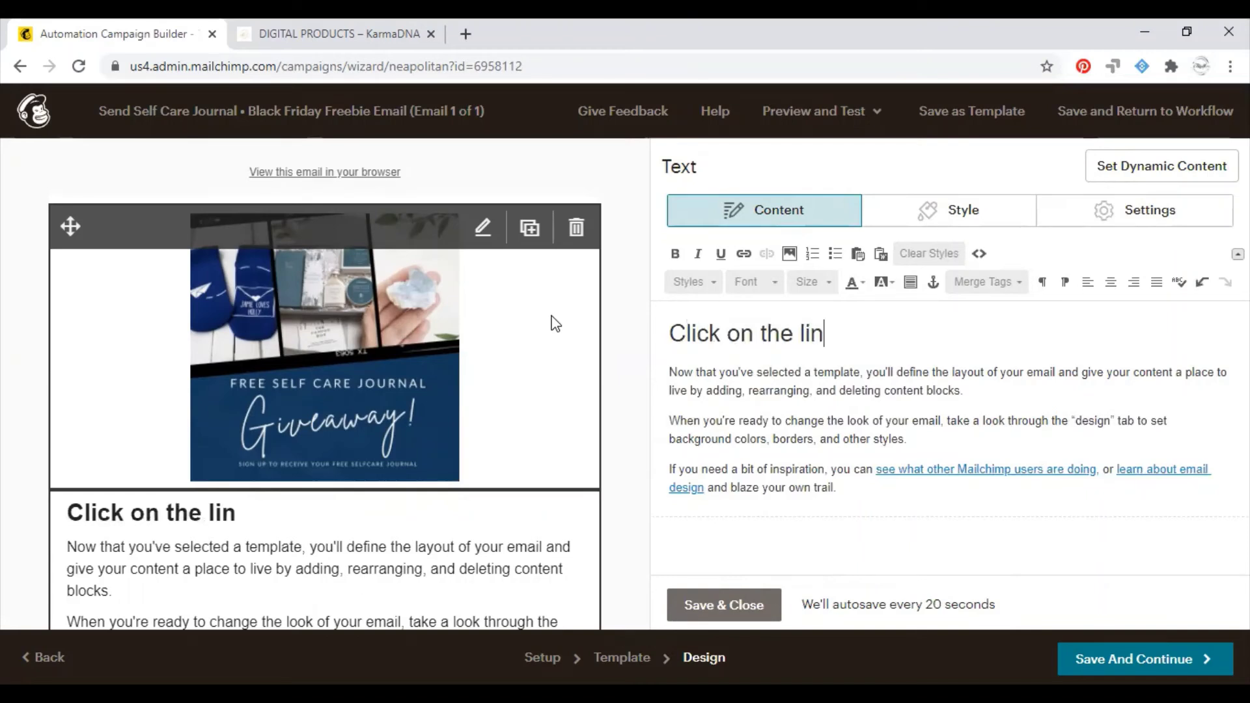
text(k to doanl)
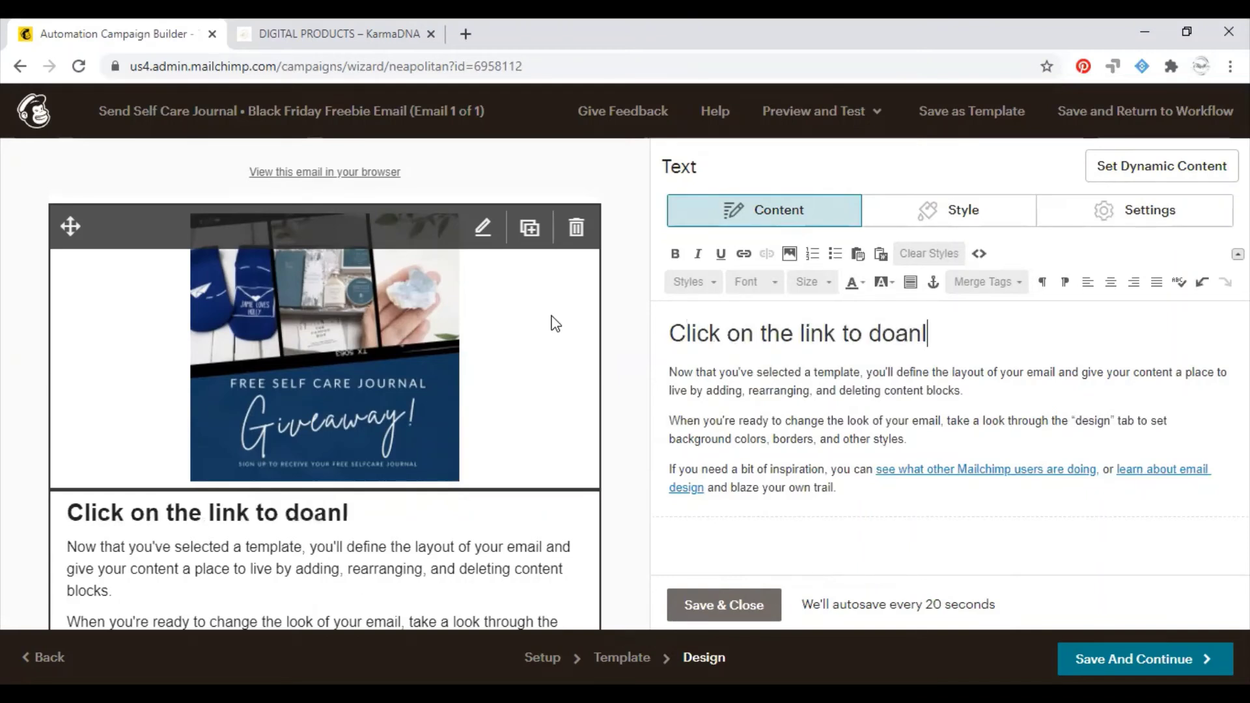
key(BackSpace)
key(BackSpace)
key(BackSpace)
text(wnload you)
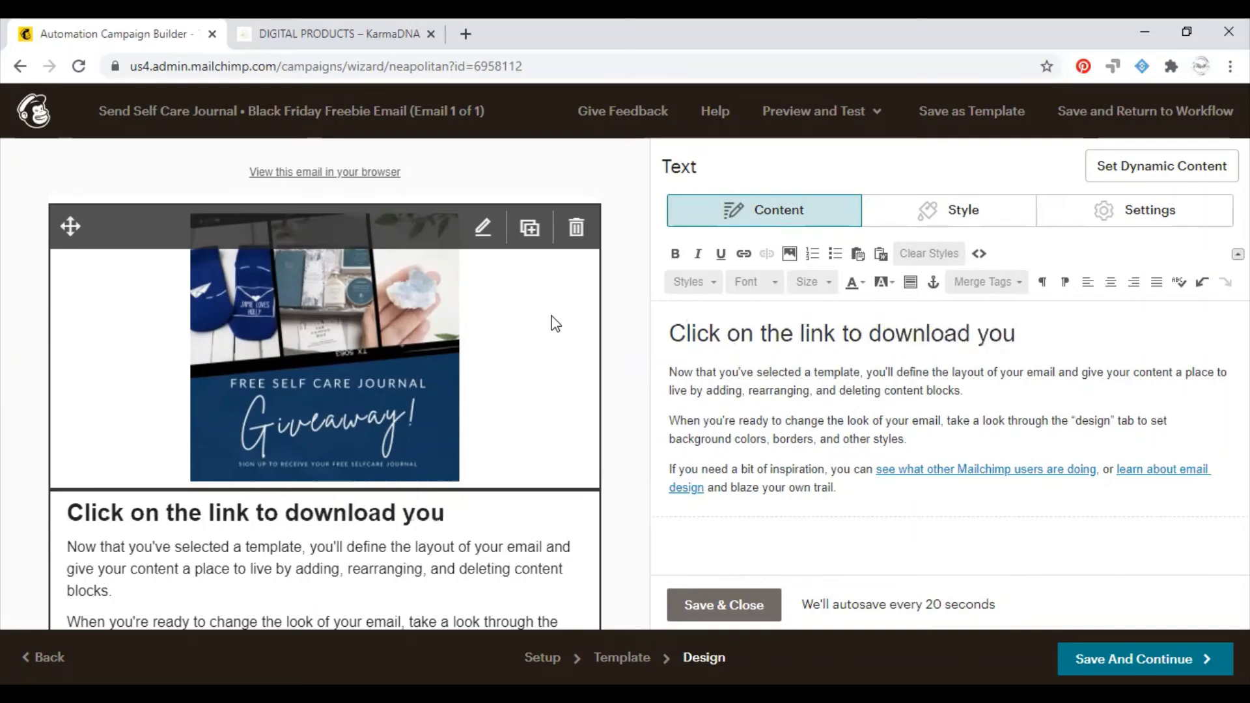
text(r Gree)
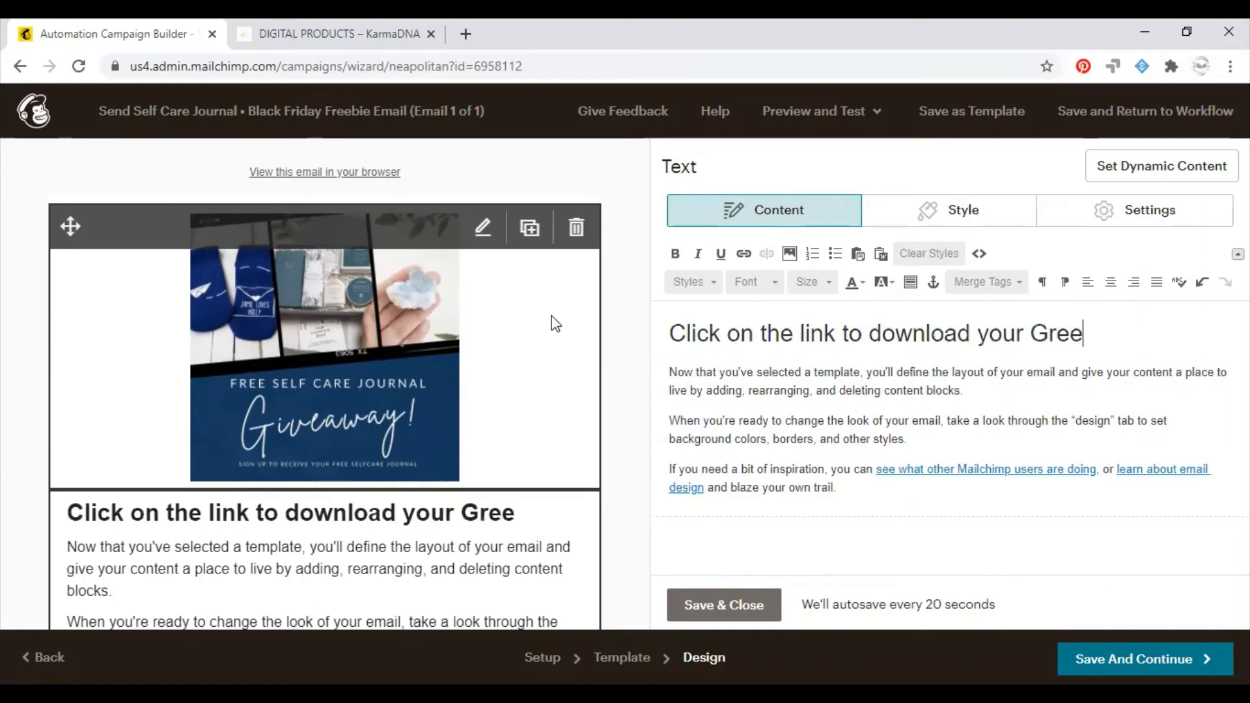
key(BackSpace)
key(BackSpace)
key(BackSpace)
key(BackSpace)
text(Fee)
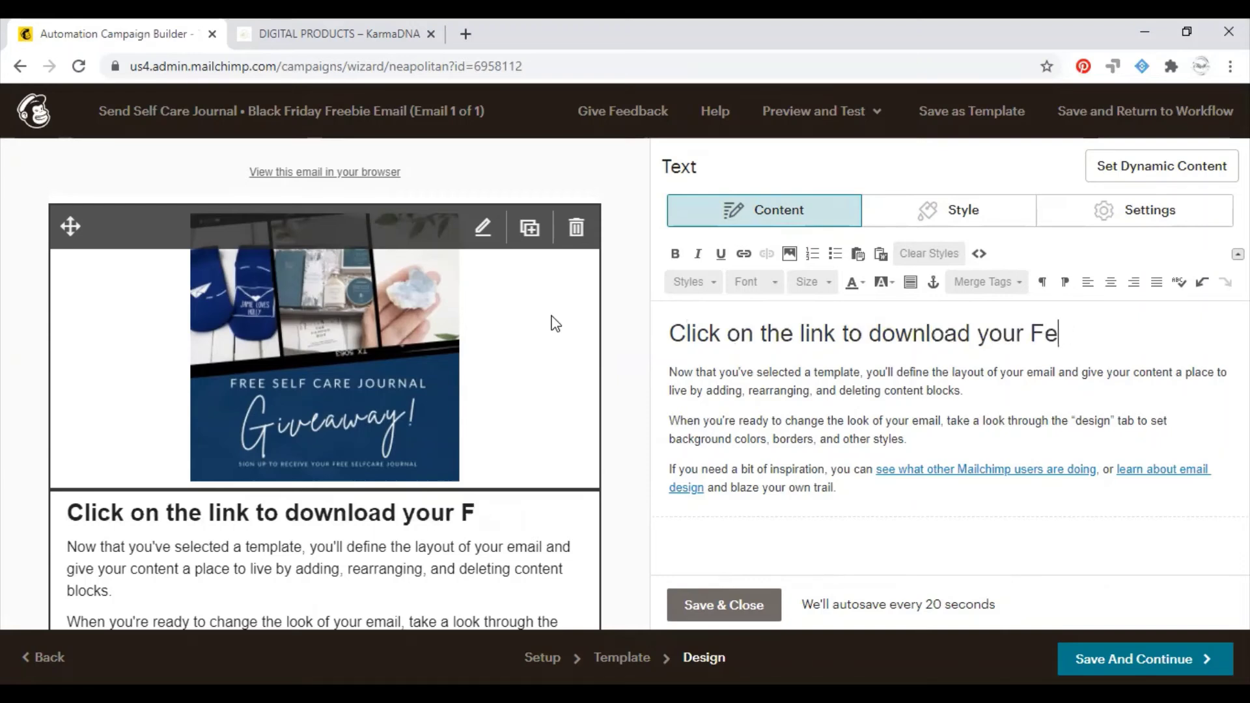
key(BackSpace)
key(BackSpace)
text(ree )
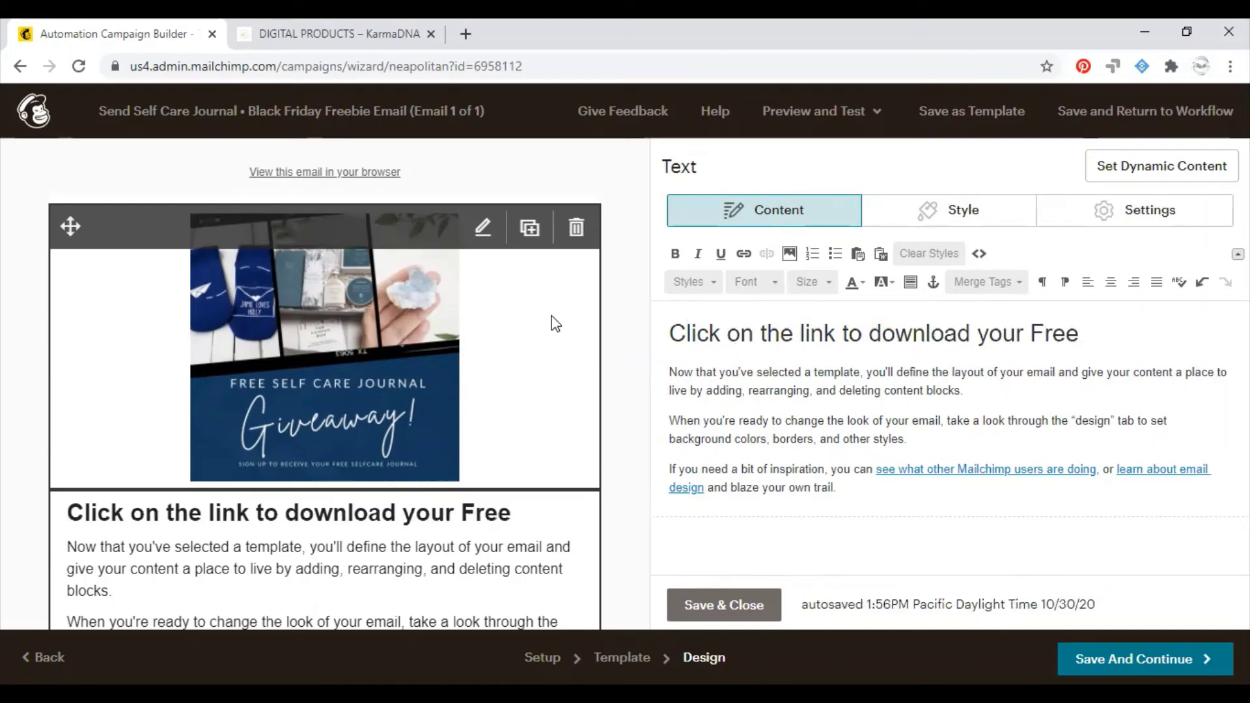
text(Journal)
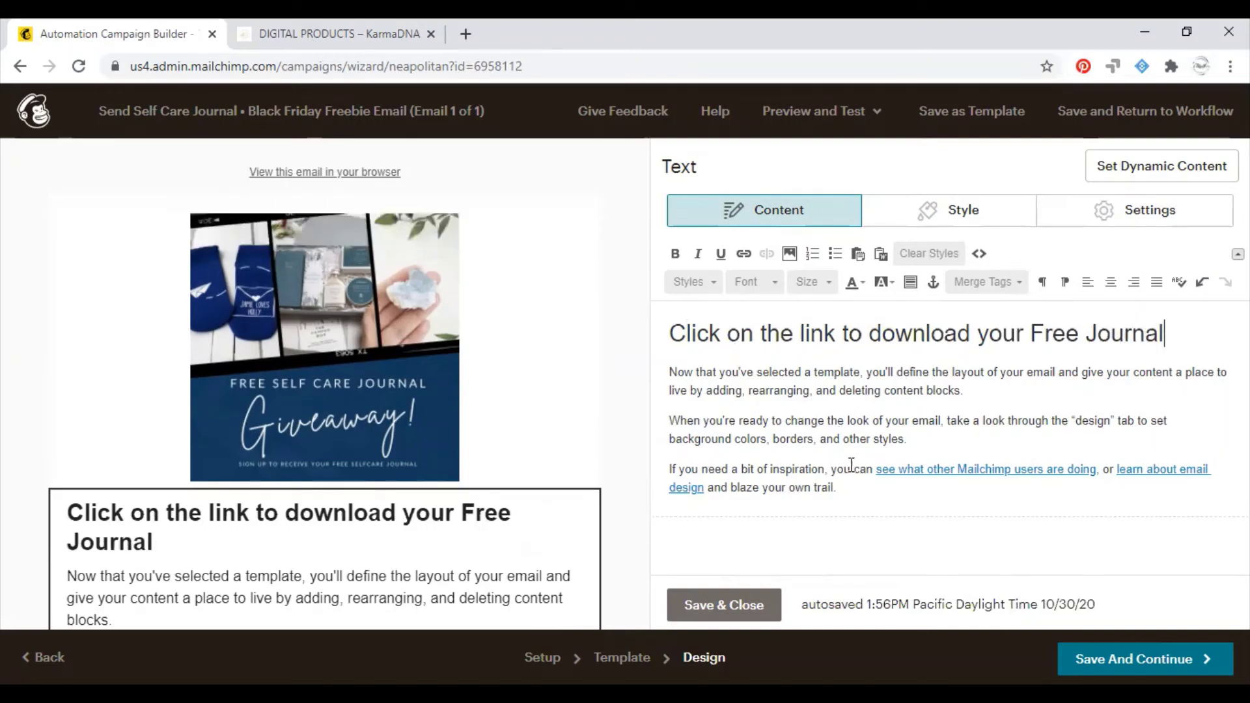
Step: Replace the sample paragraphs below the heading with the placeholder "trrthstrthtsh" followed by a new line
drag(846, 487, 651, 375)
key(BackSpace)
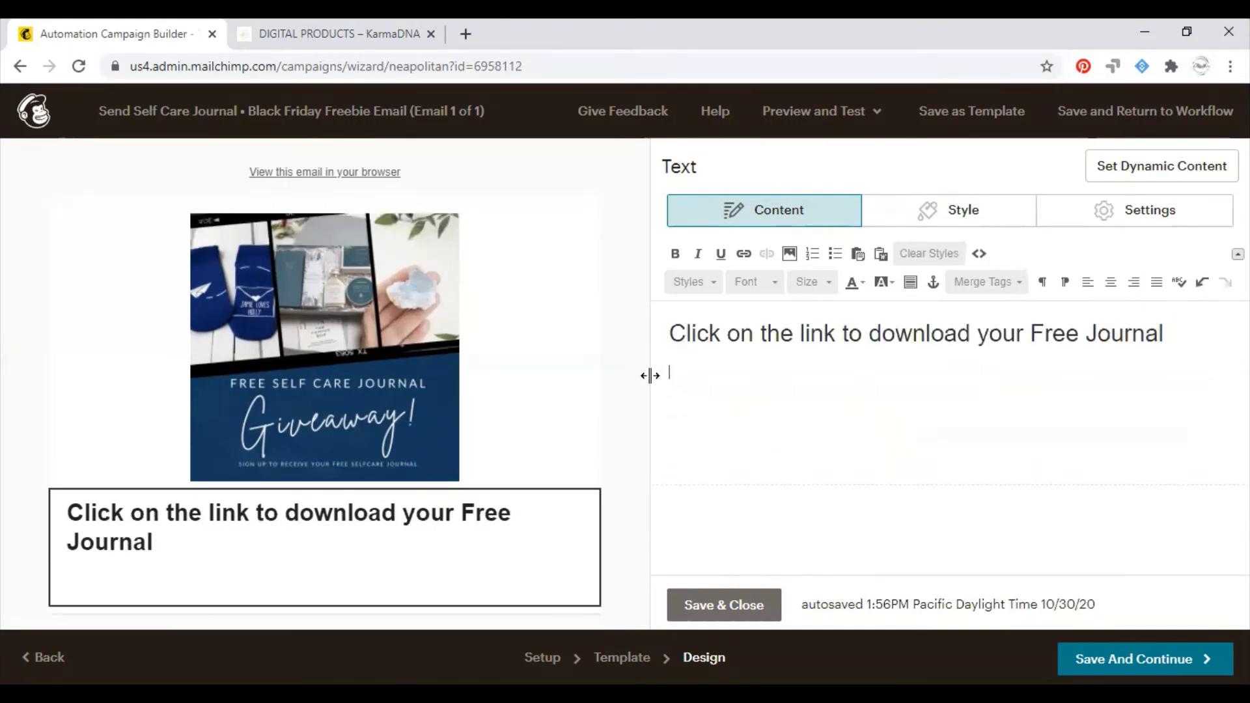
text(trrthstrthtsh)
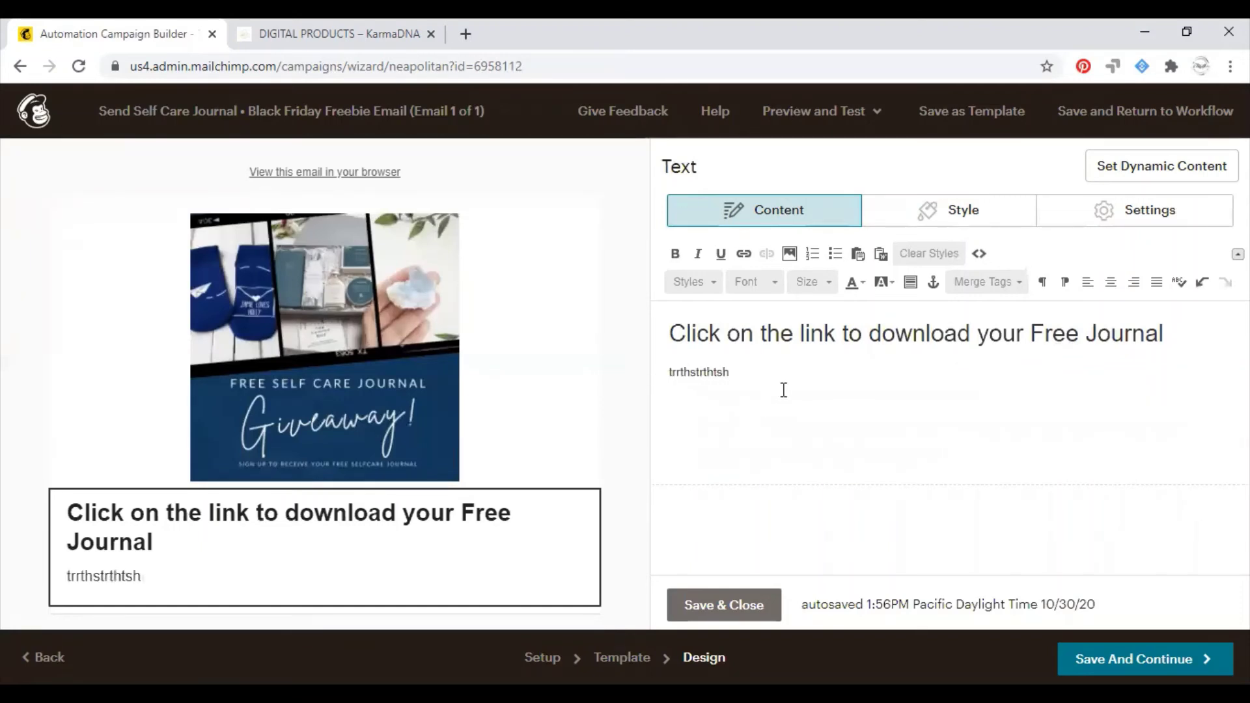
key(Return)
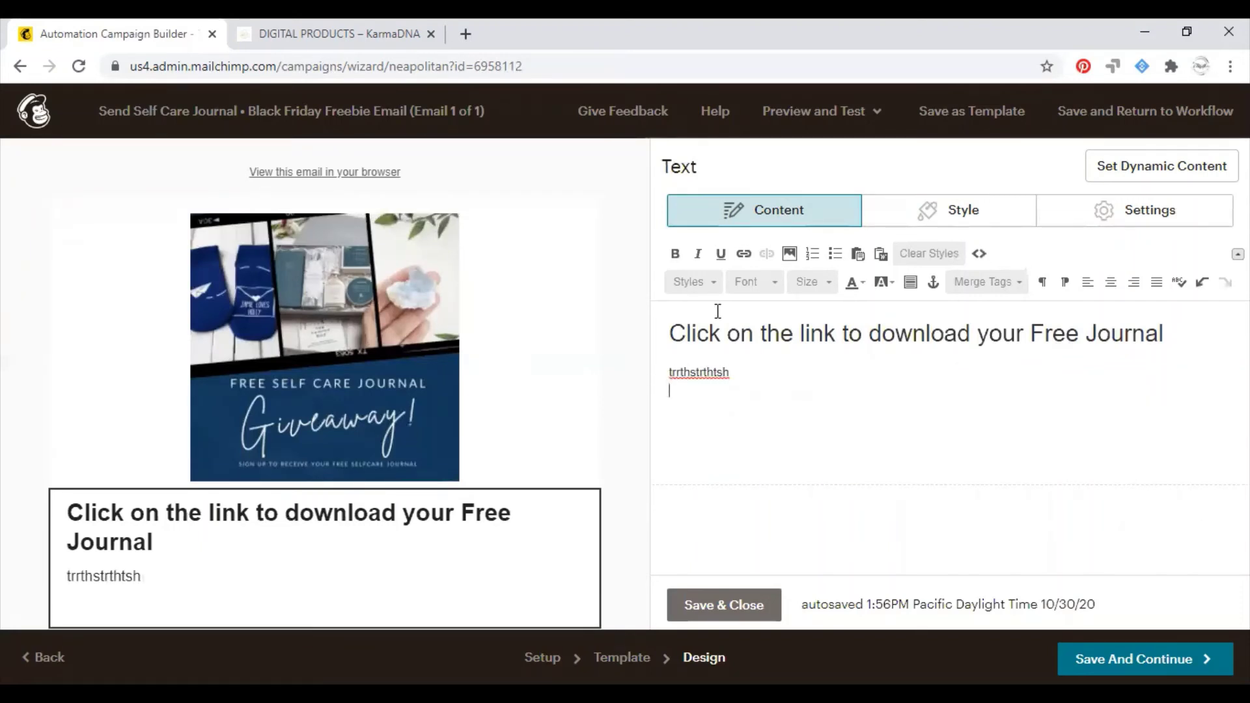
click(265, 34)
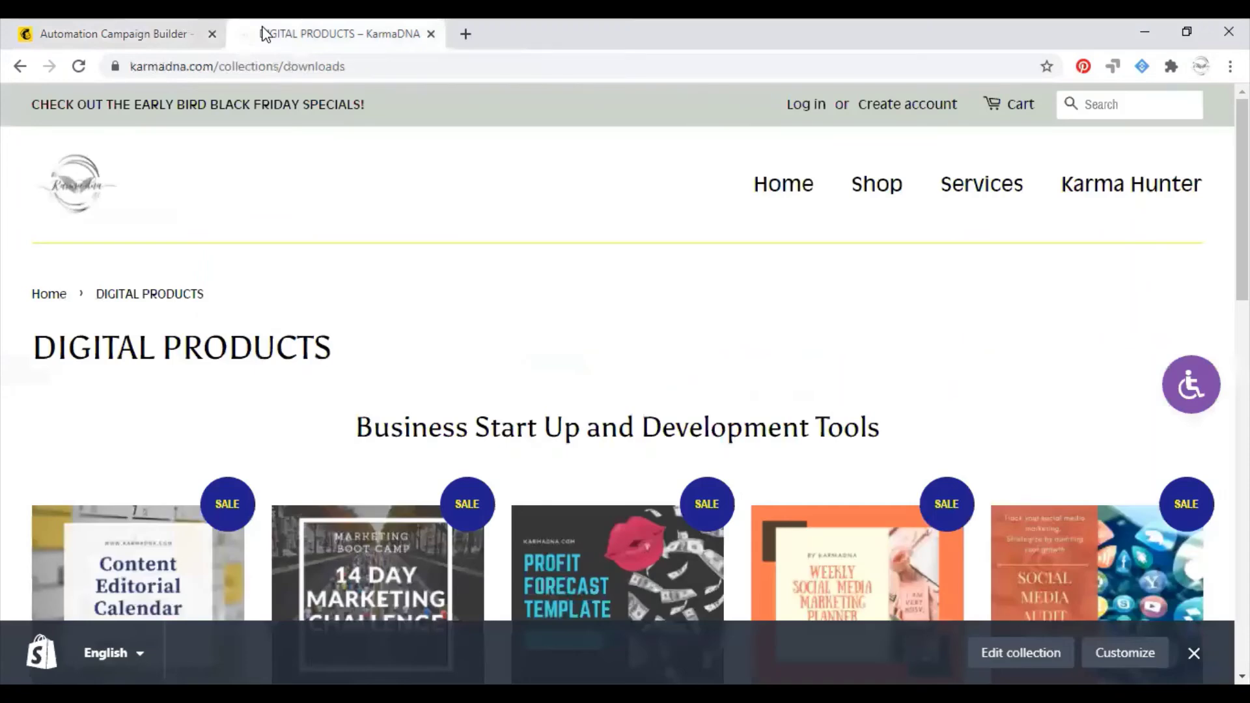
click(127, 21)
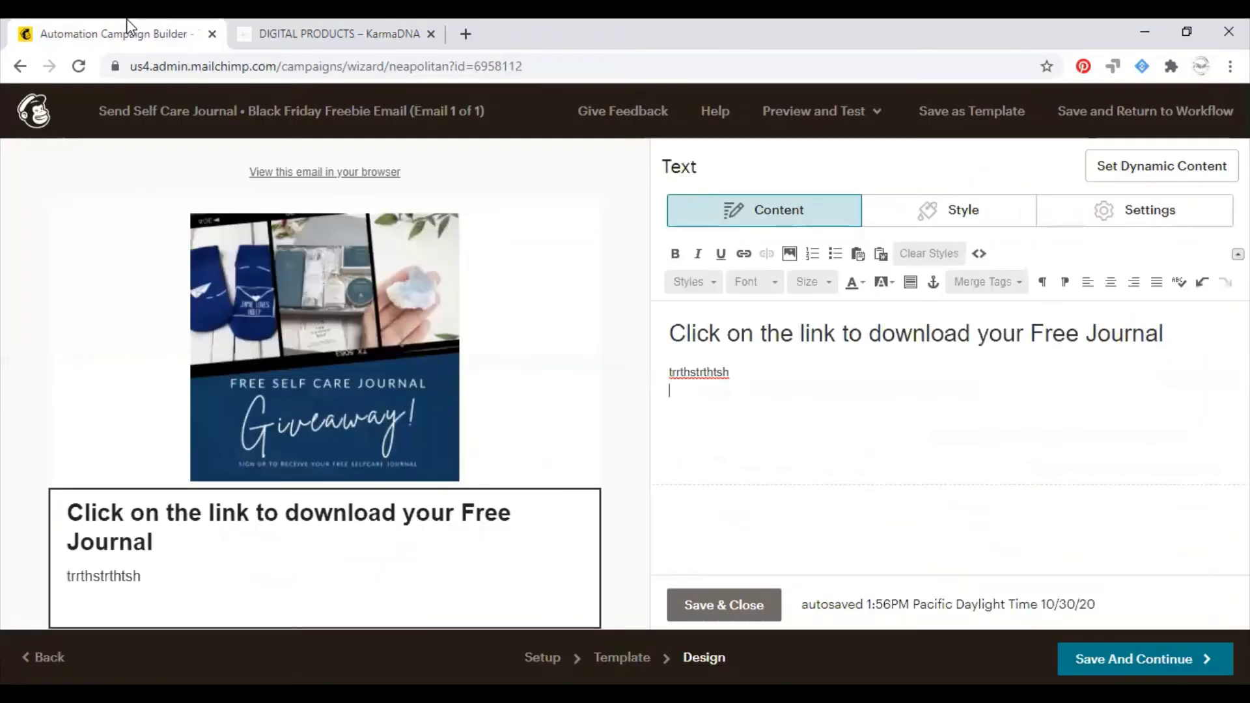
click(800, 397)
key(Return)
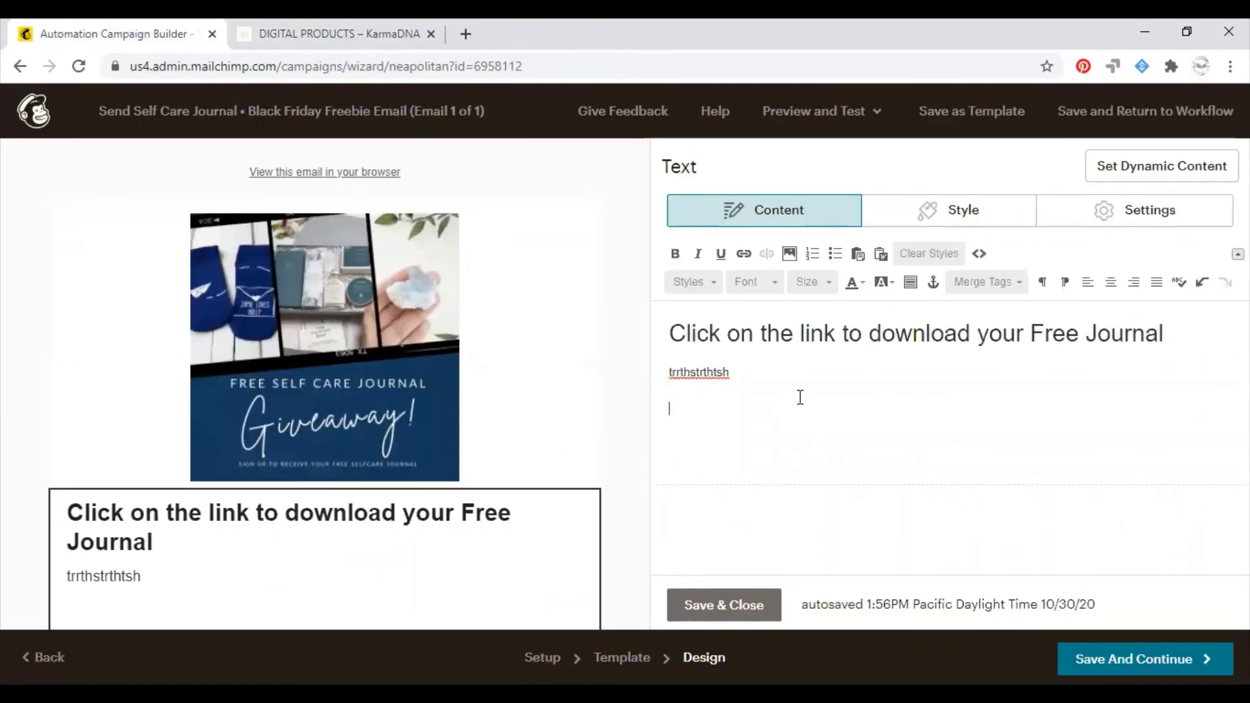
text(https://karmadna.com/collections/downloads)
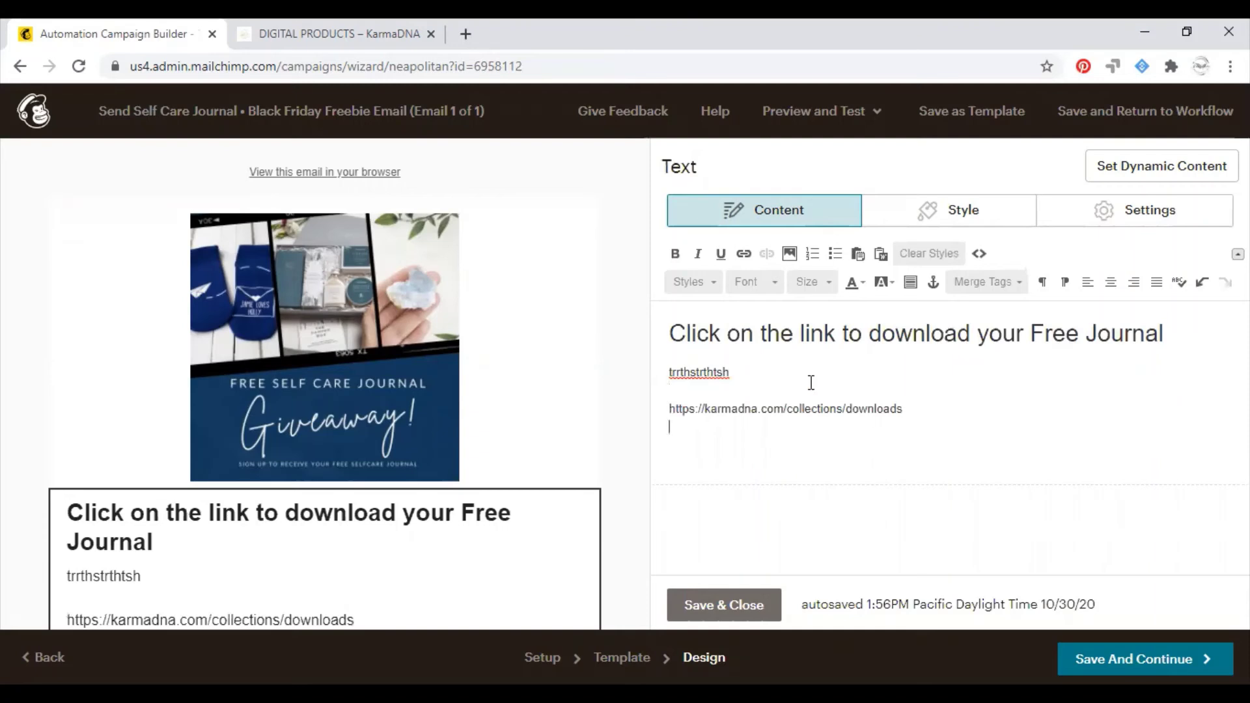
drag(939, 408, 668, 411)
key(ctrl+c)
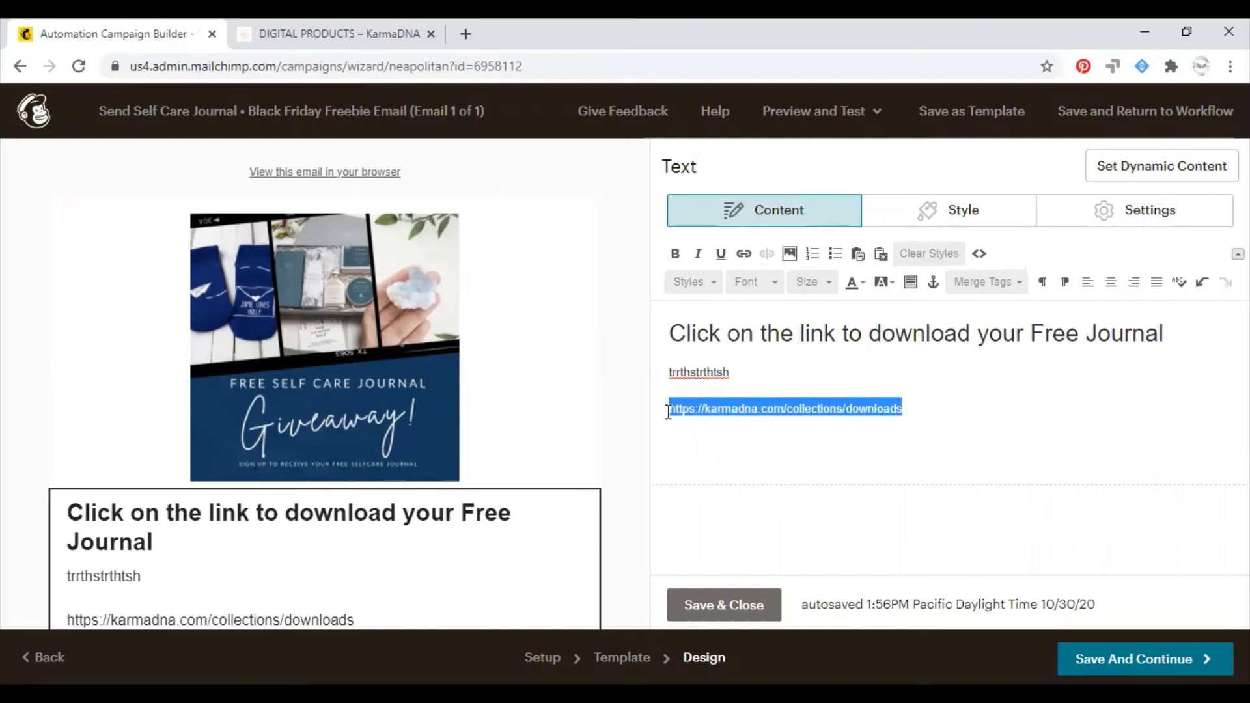
click(743, 255)
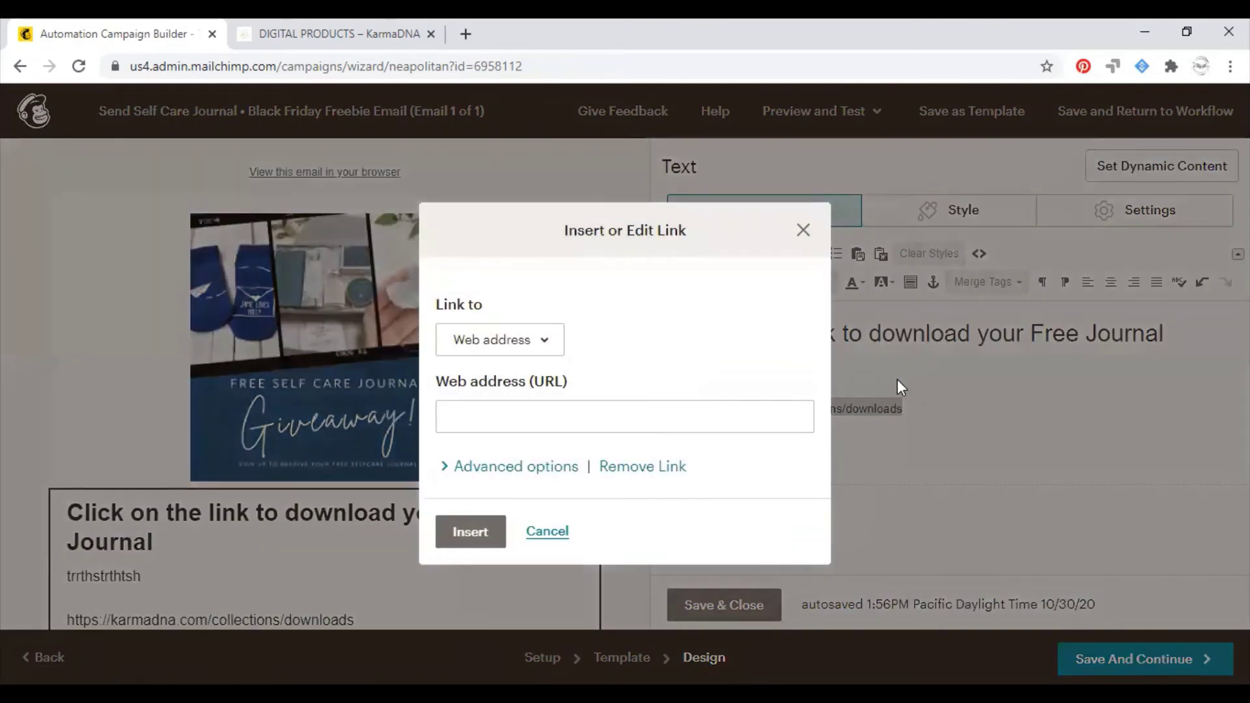
click(598, 417)
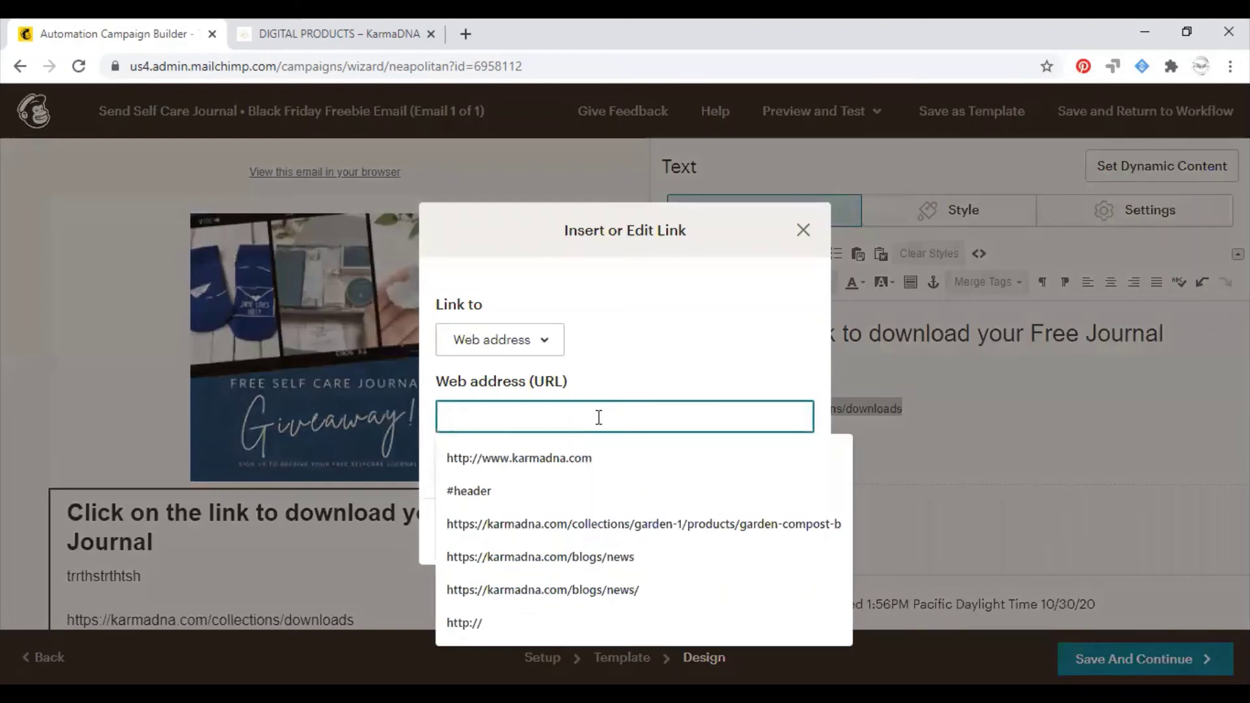
key(ctrl+v)
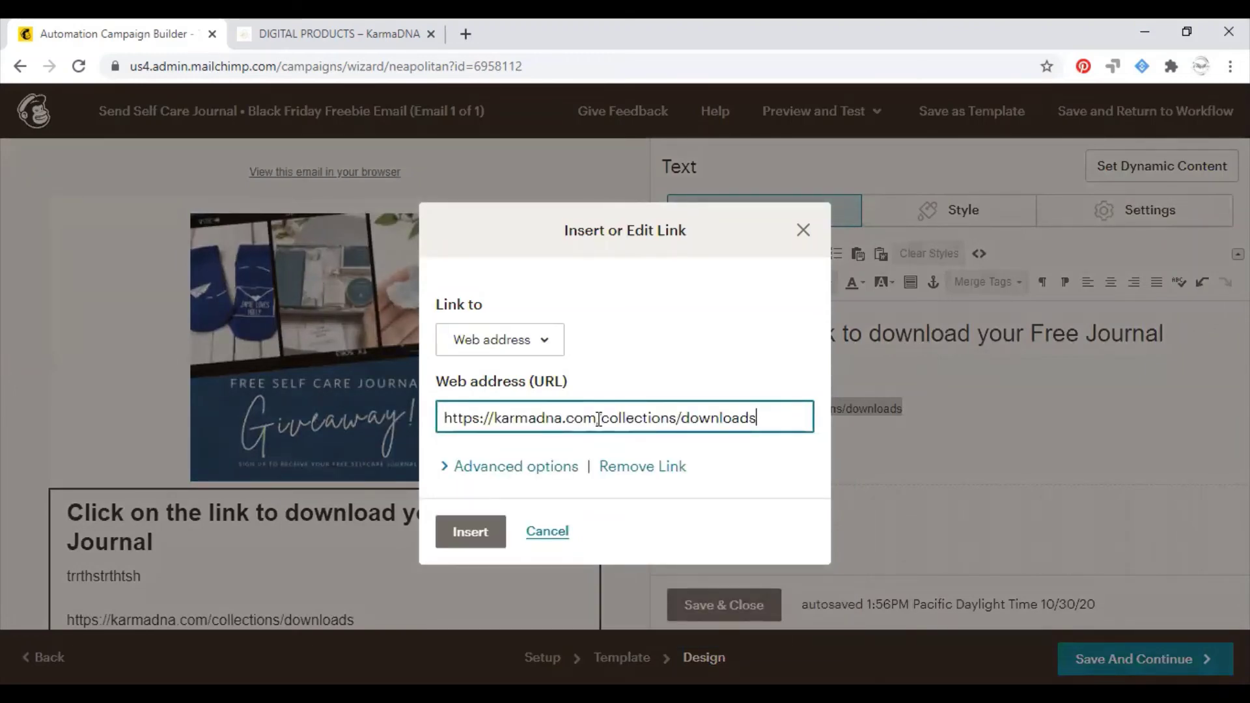
click(479, 533)
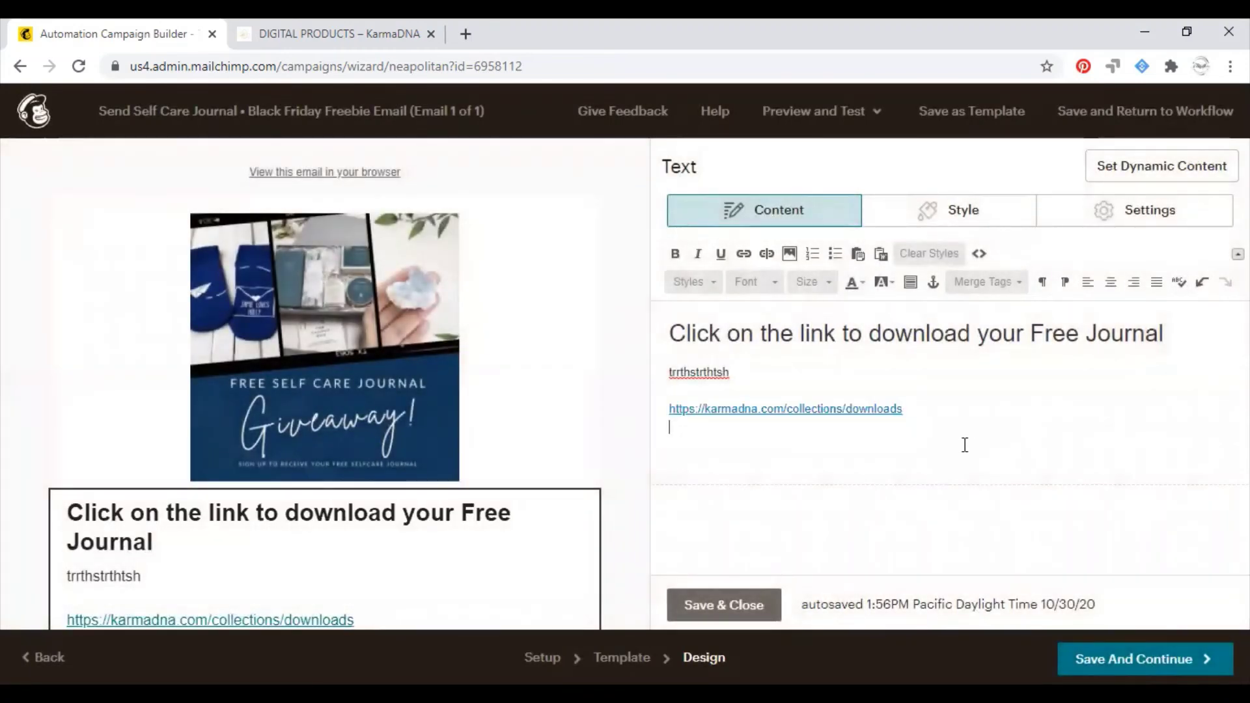
key(Return)
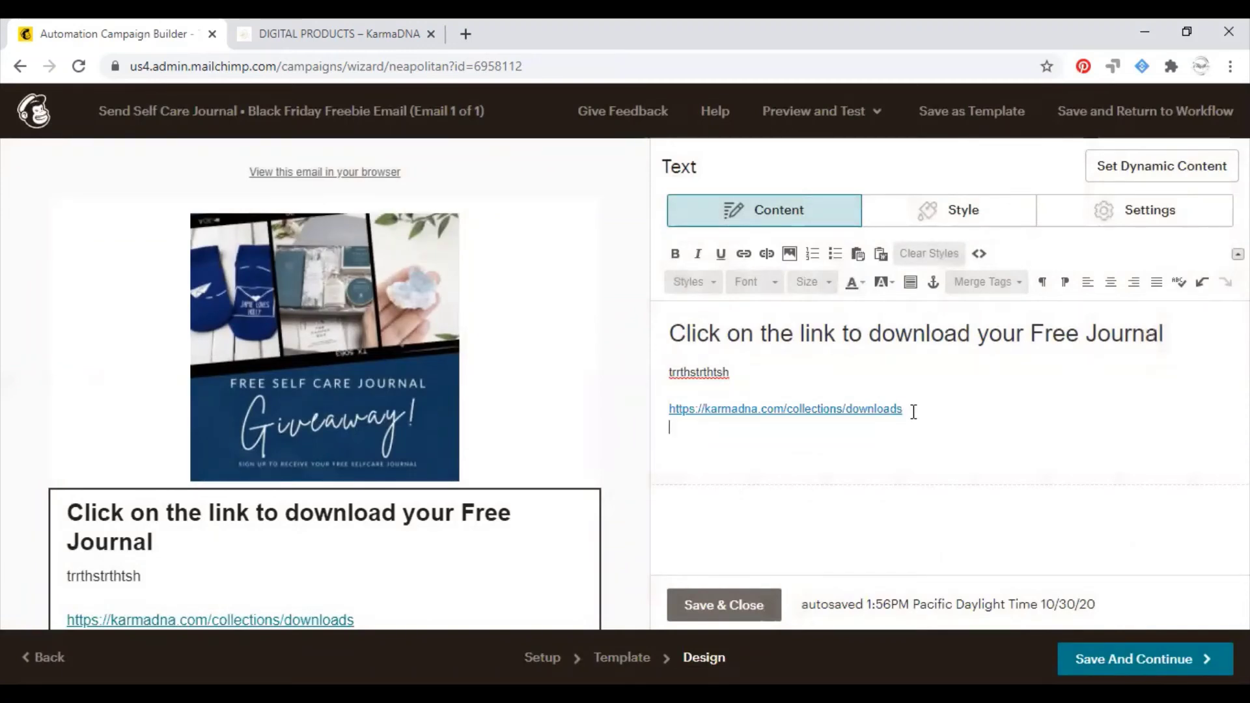
click(719, 615)
click(376, 355)
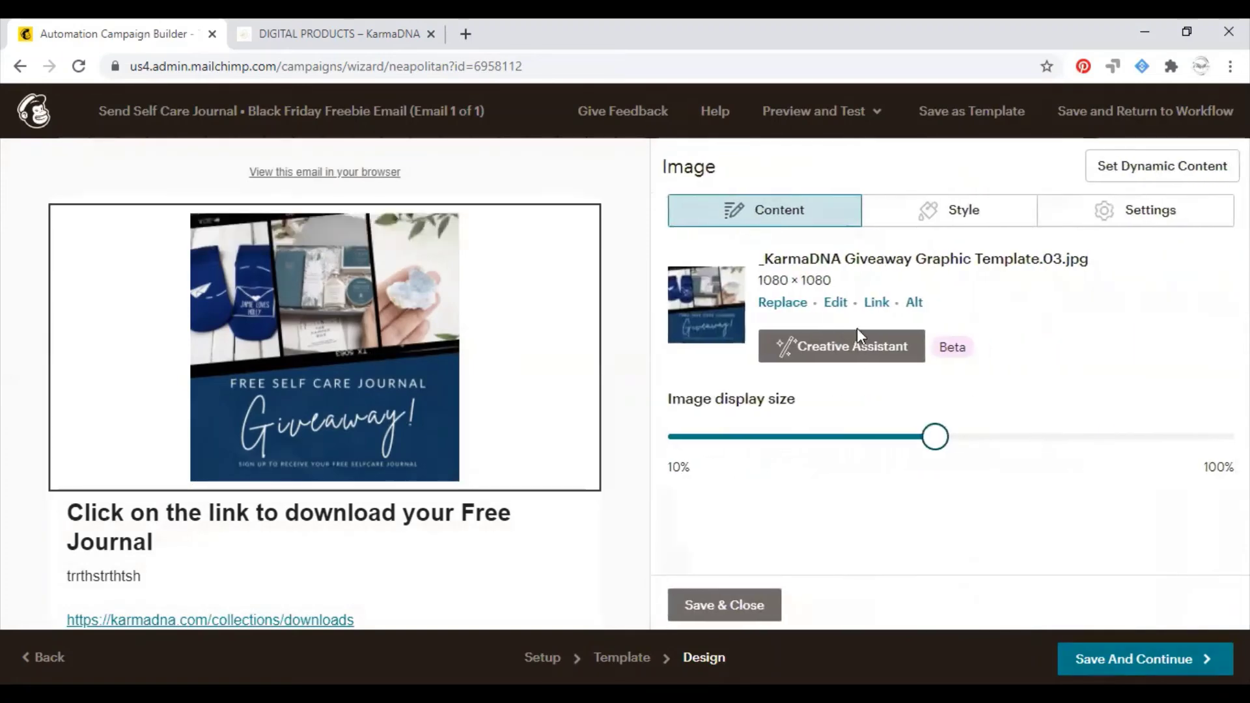
click(759, 602)
mouse_move(405, 381)
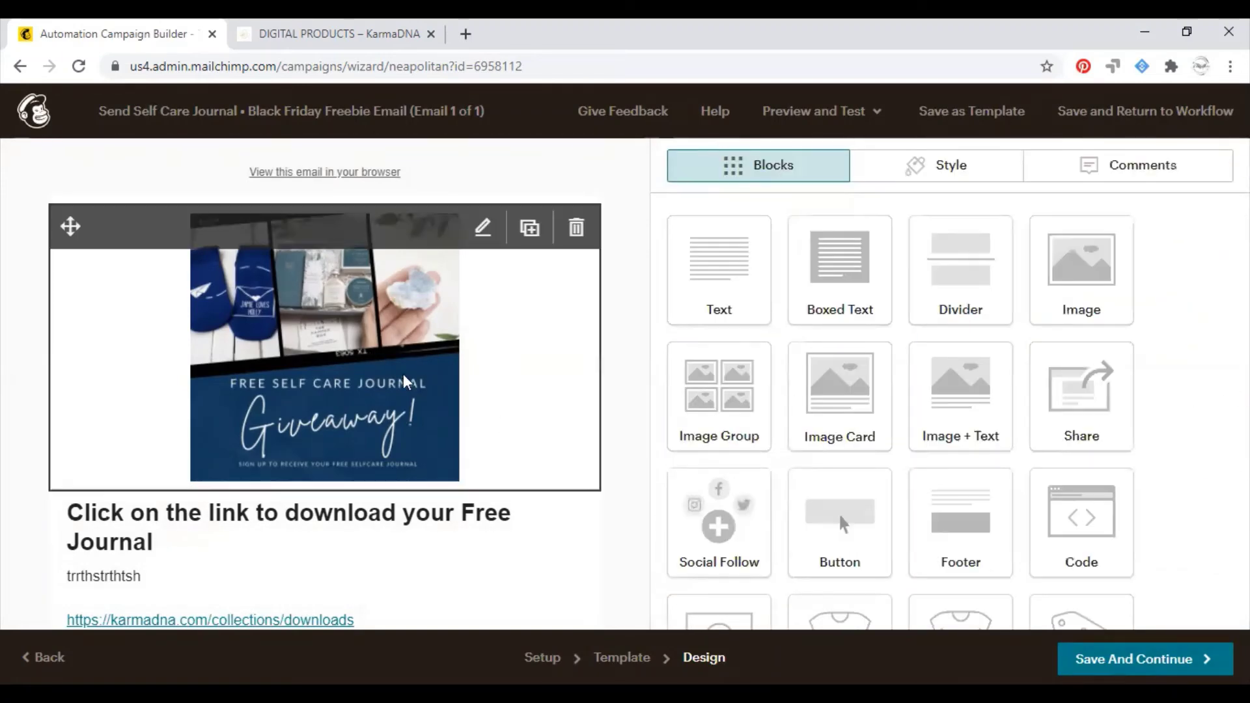
Step: Open the social follow block below the text for editing and remove its Twitter service
scroll(433, 461, down, 4)
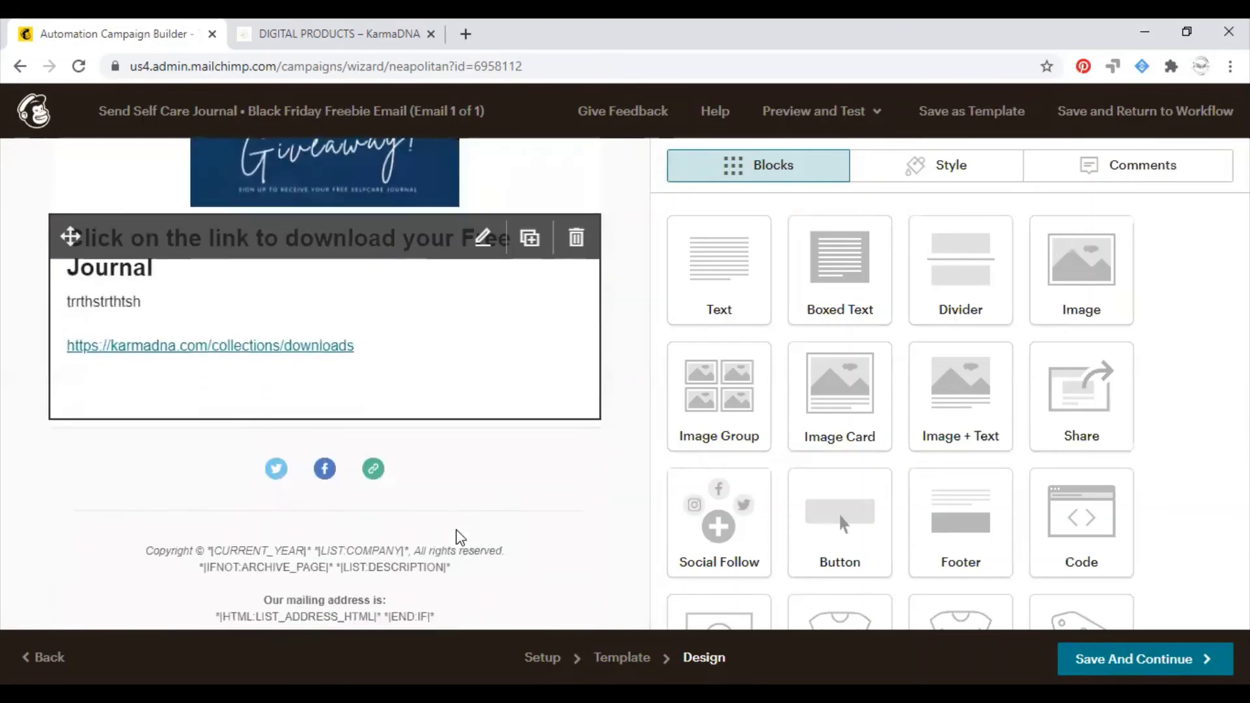
click(373, 455)
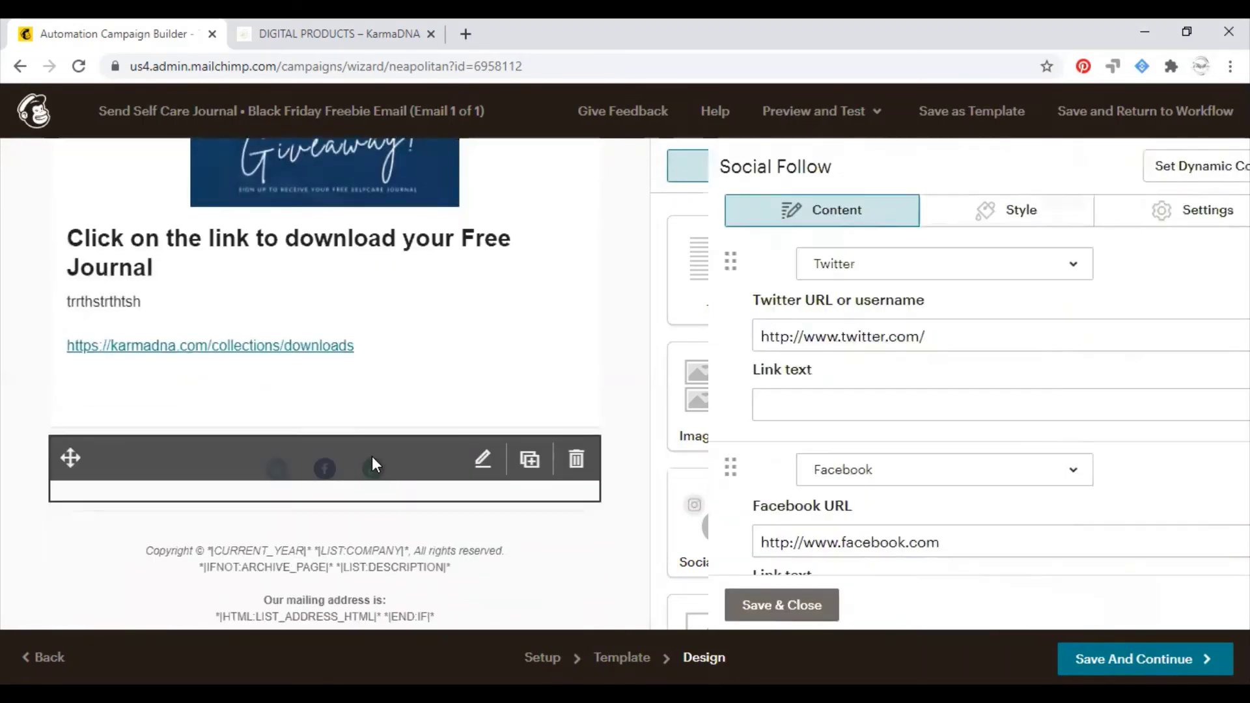
click(887, 339)
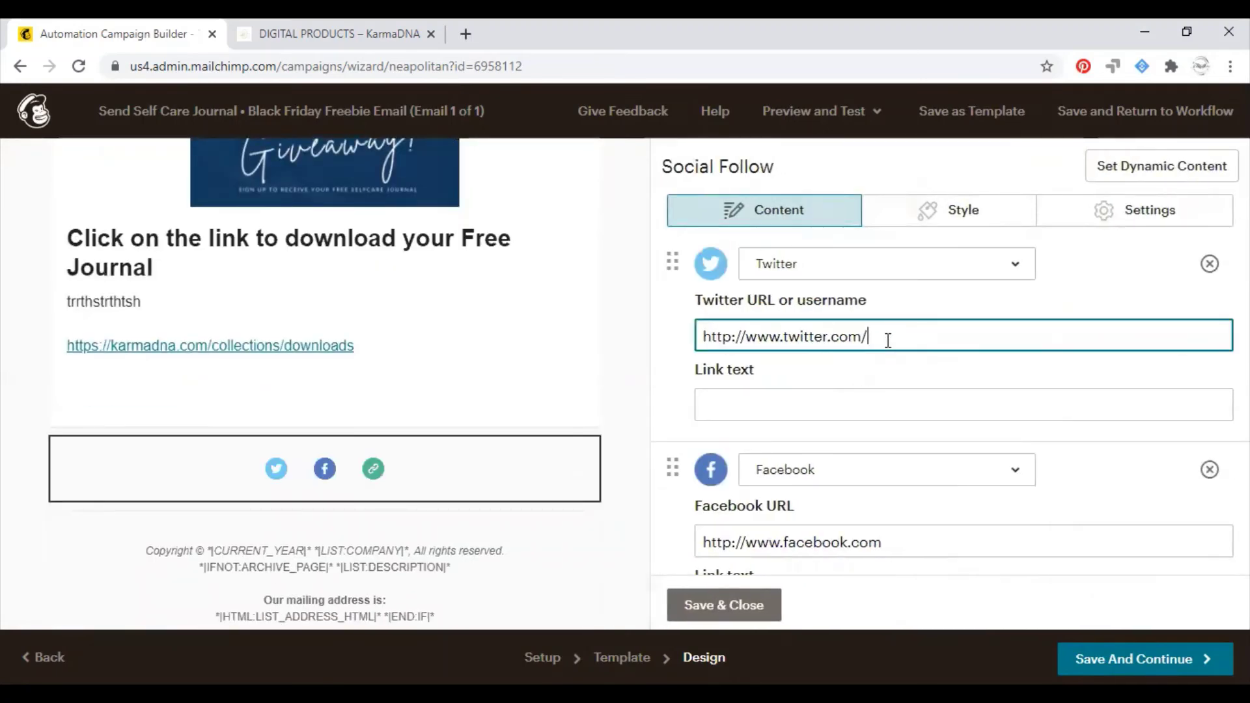
click(1209, 265)
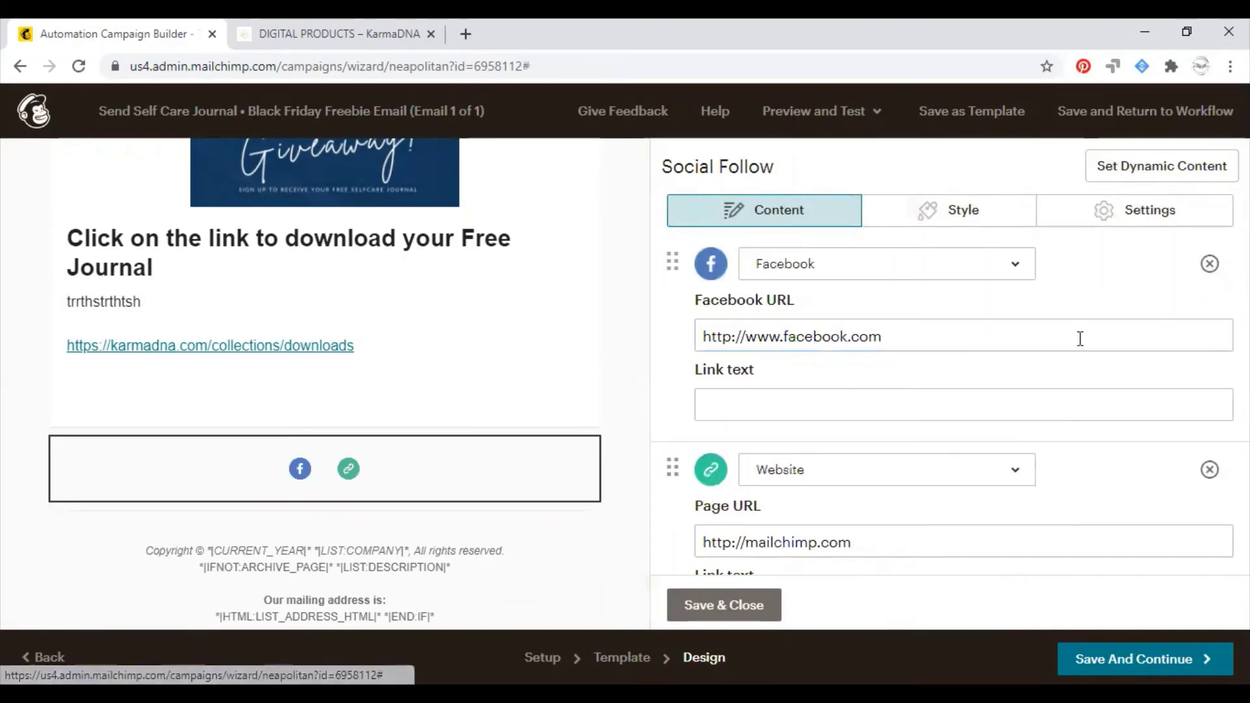
click(974, 335)
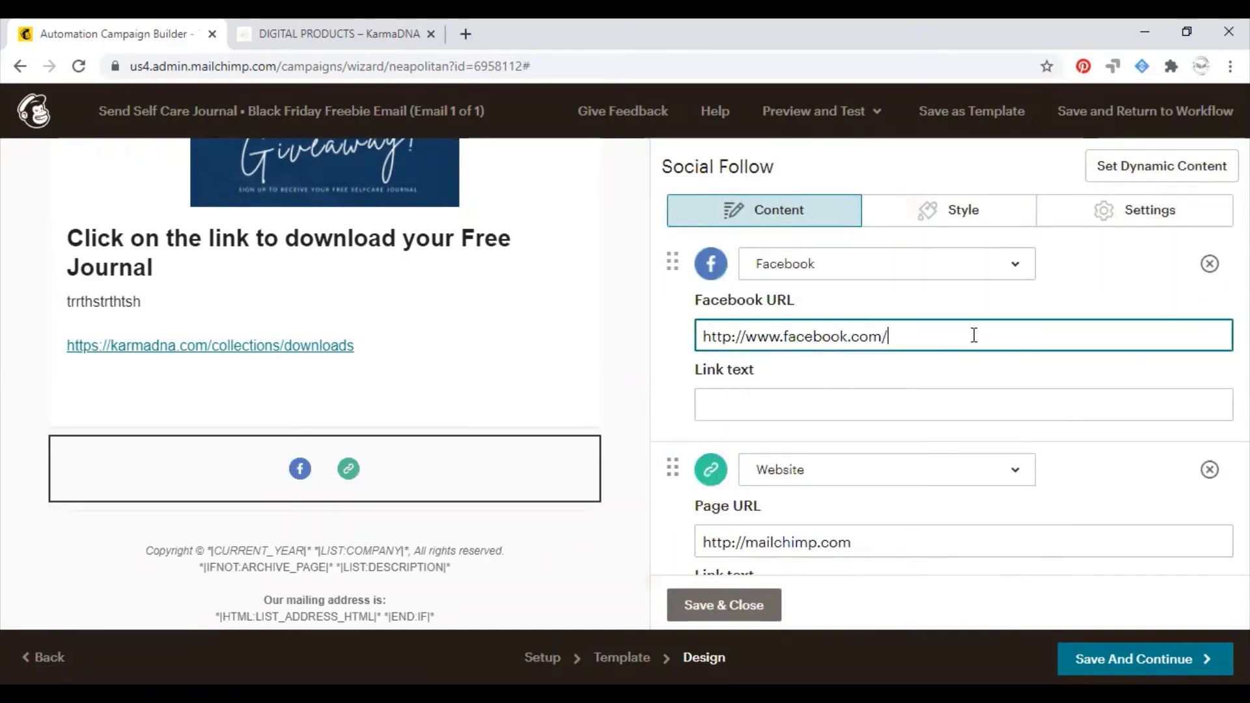
text(/groups/wro)
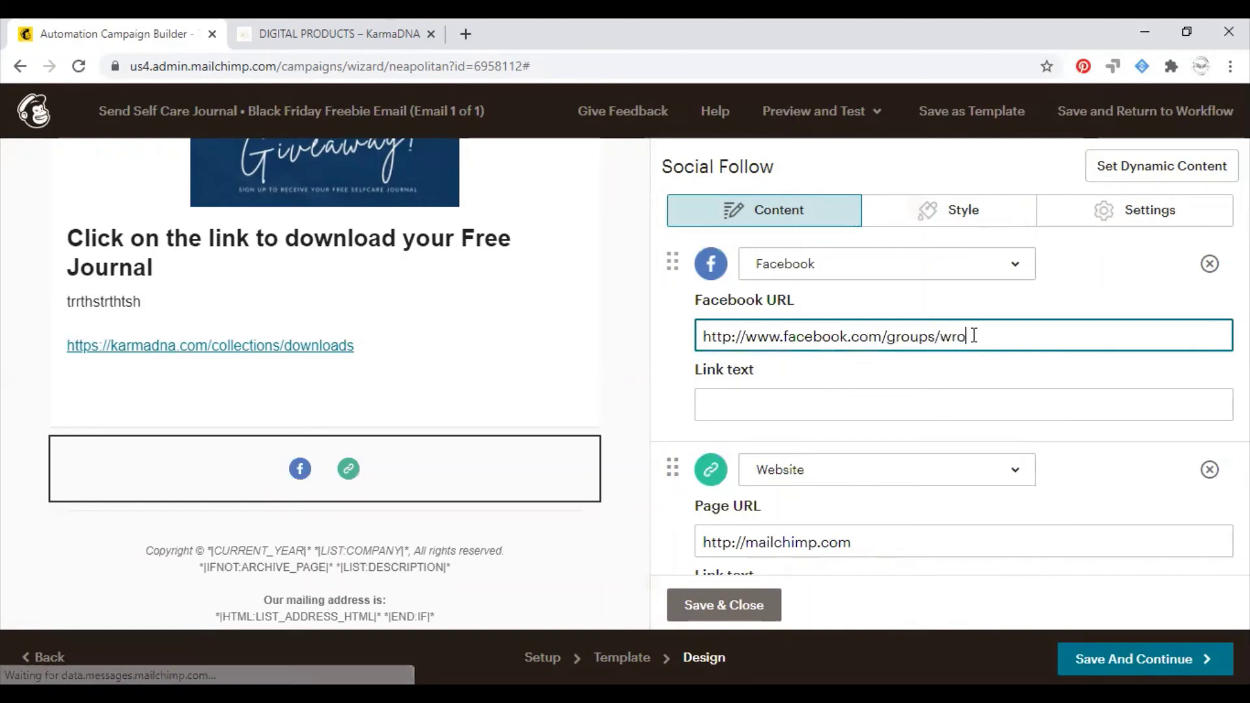
text(skork)
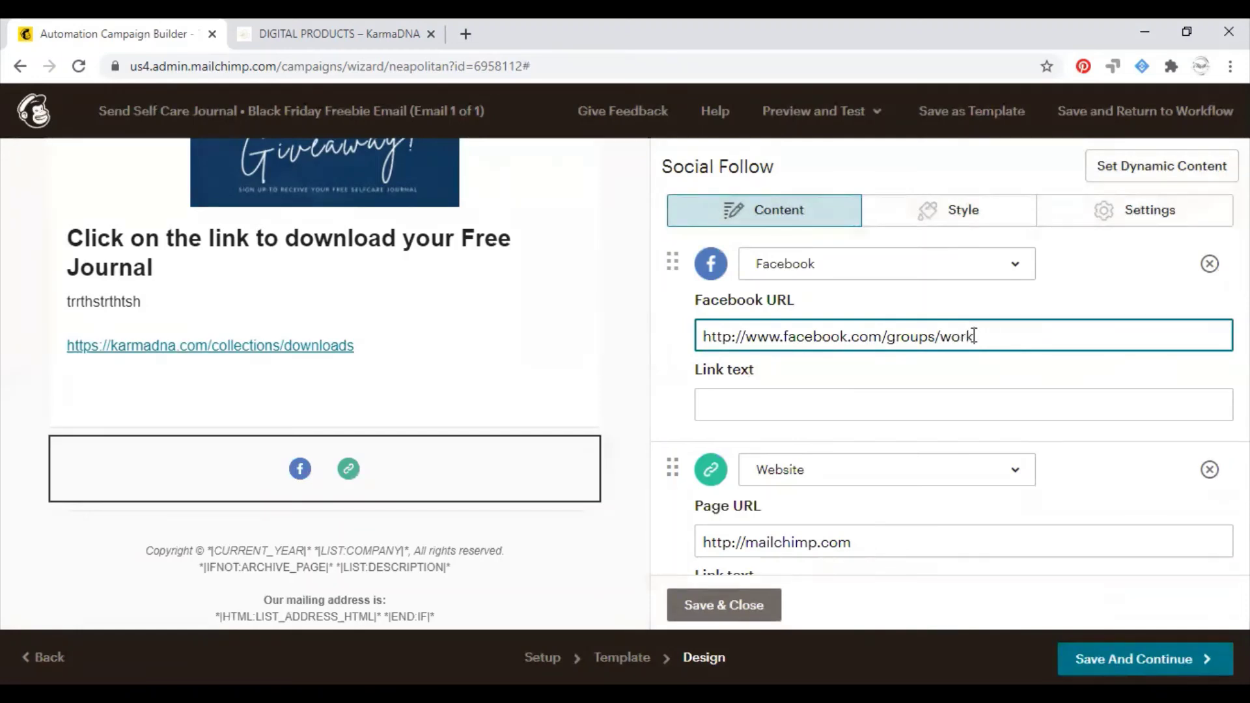
text(shp)
text(opkarm)
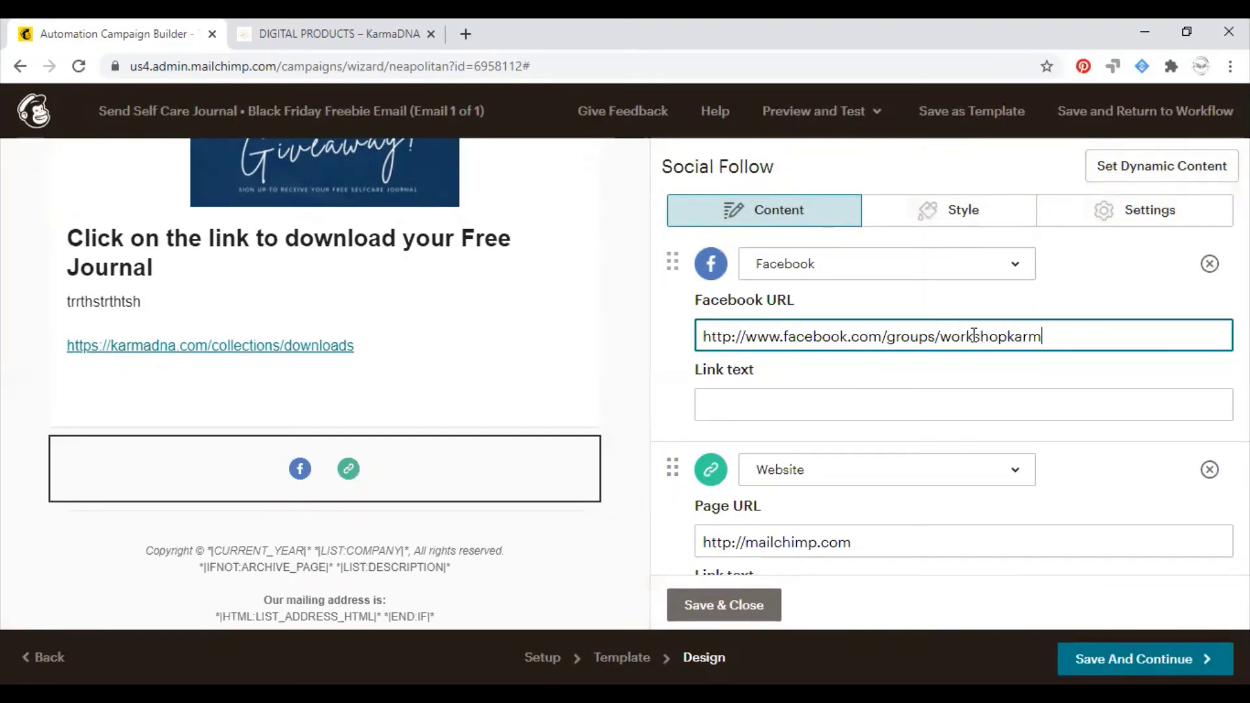
text(adna)
drag(853, 544, 748, 548)
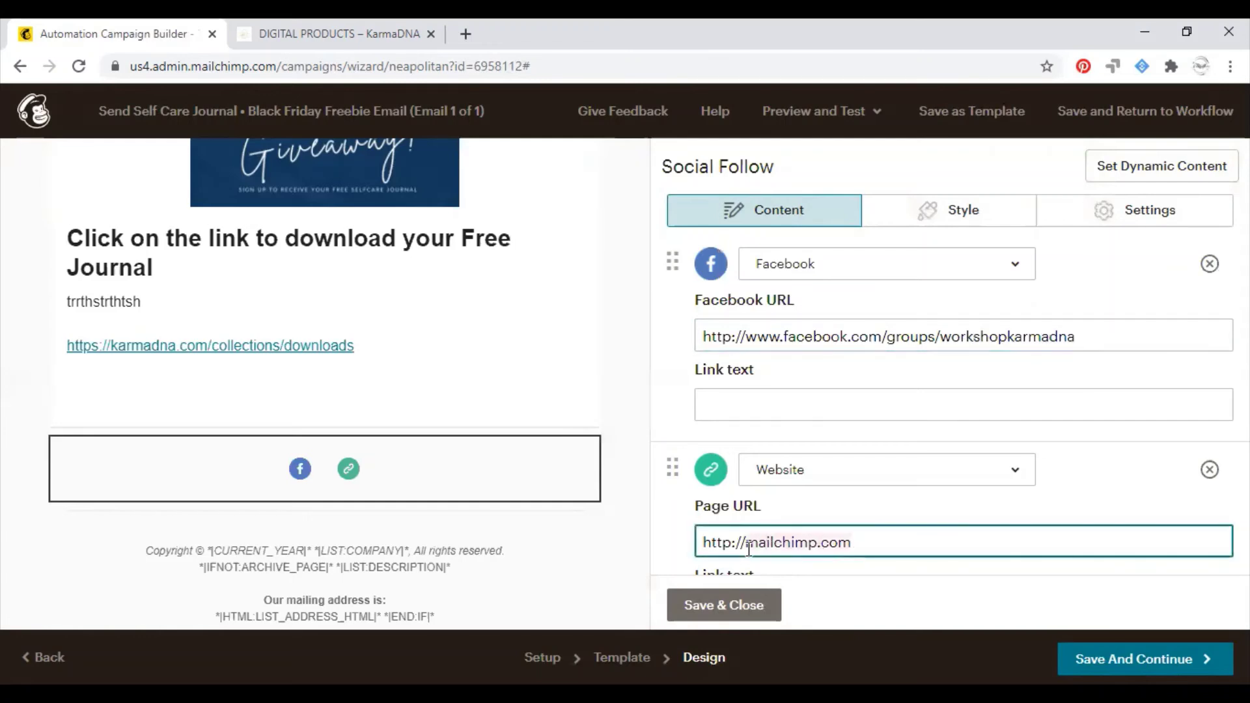
key(BackSpace)
text(karmadna)
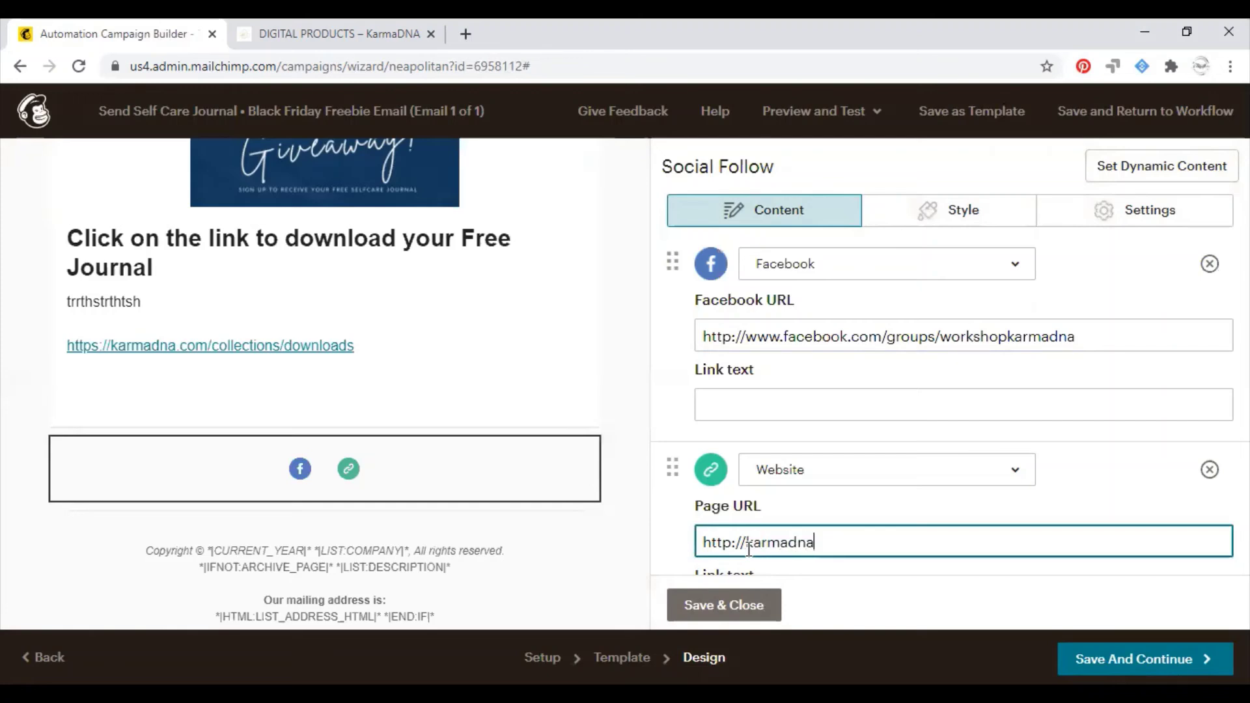
text(.com)
click(1127, 463)
scroll(1042, 442, down, 3)
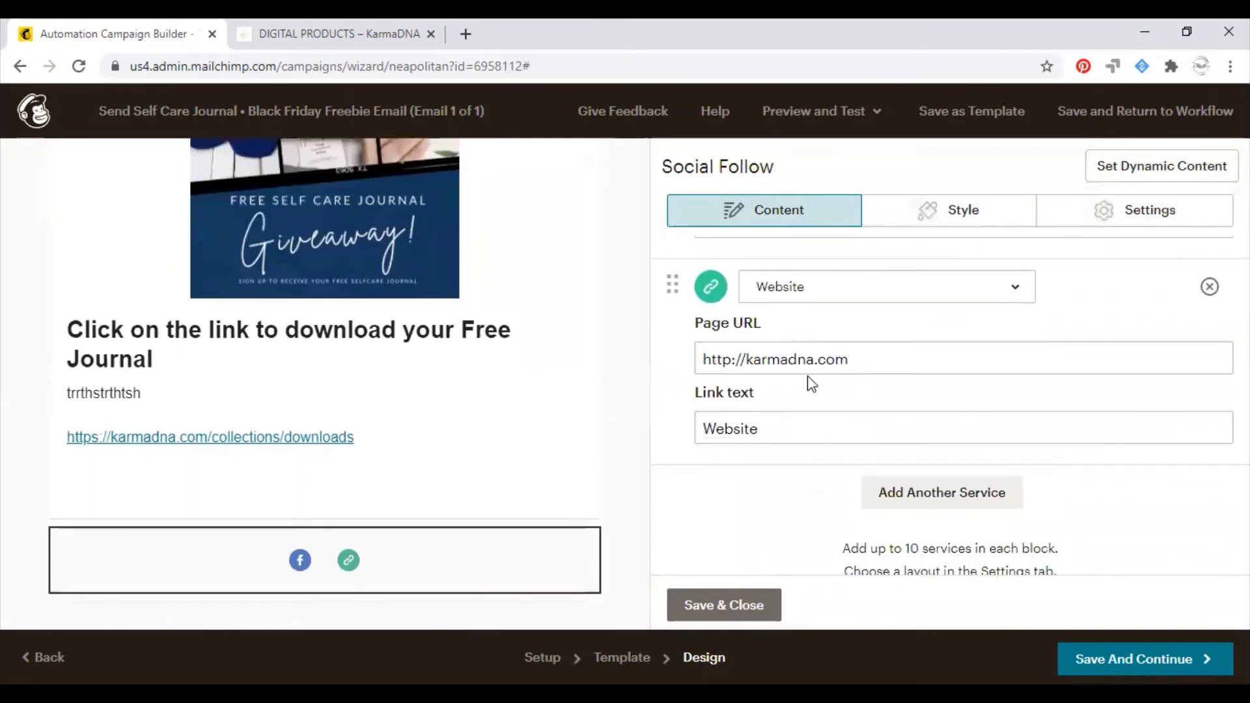
scroll(935, 417, down, 1)
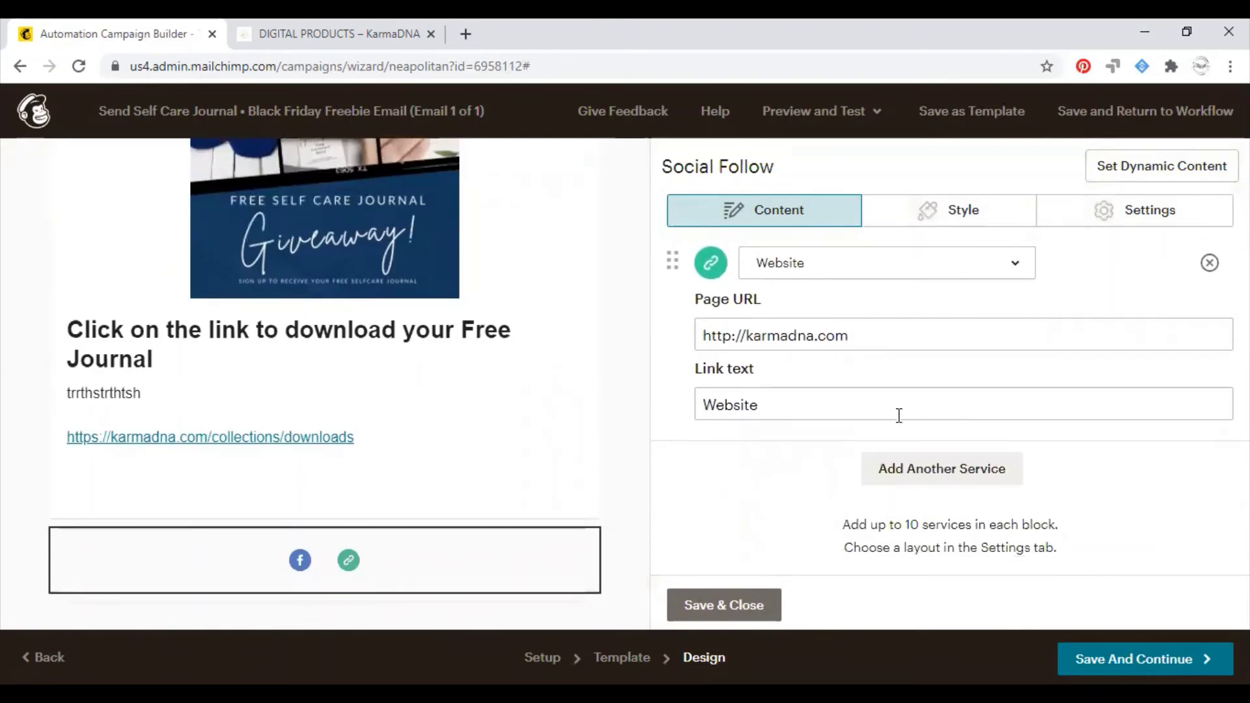
Step: Replace the current year and company merge tags in the footer's copyright line with "2020 KARMADNA LLC"
scroll(463, 466, down, 3)
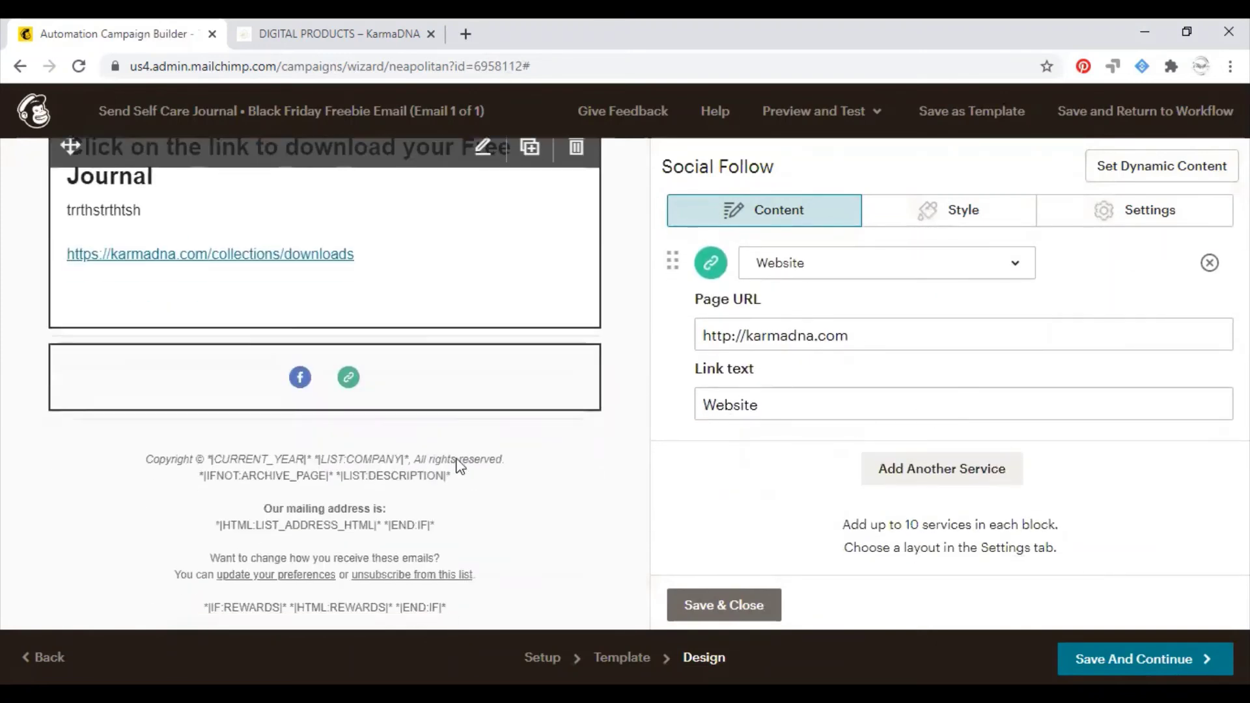
click(402, 487)
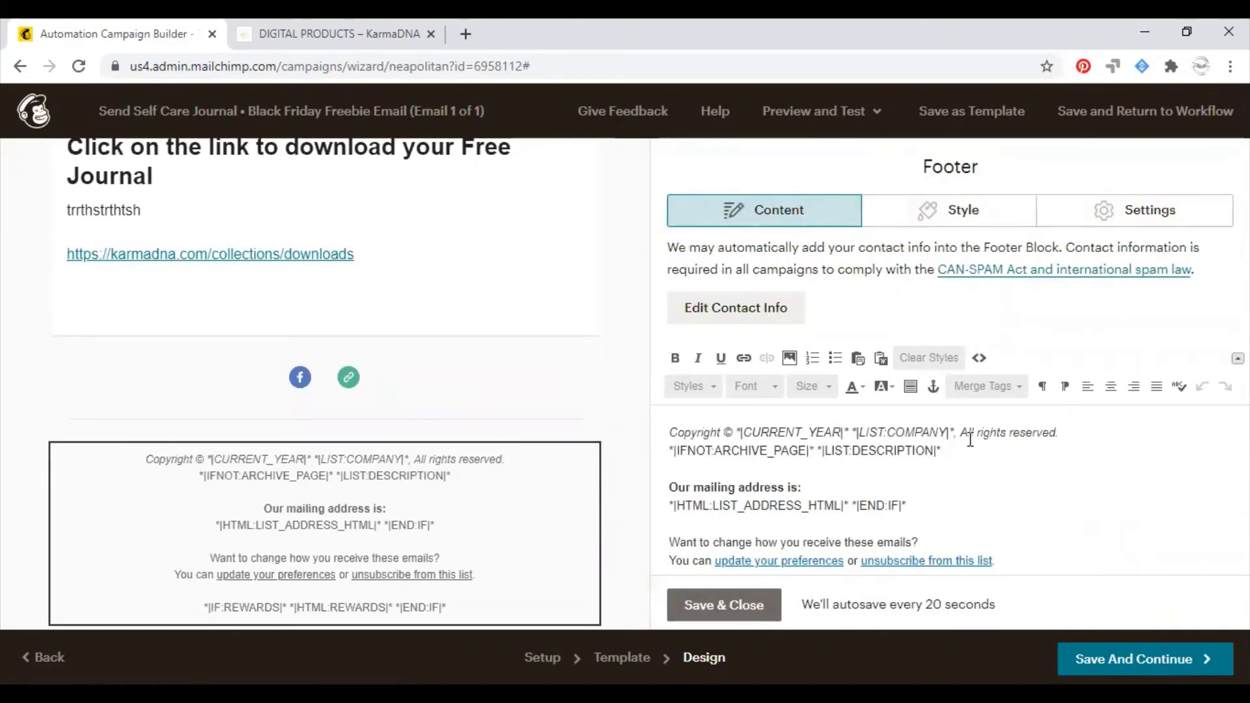
triple_click(934, 433)
triple_click(991, 520)
drag(990, 520, 639, 422)
click(1072, 521)
drag(957, 433, 738, 432)
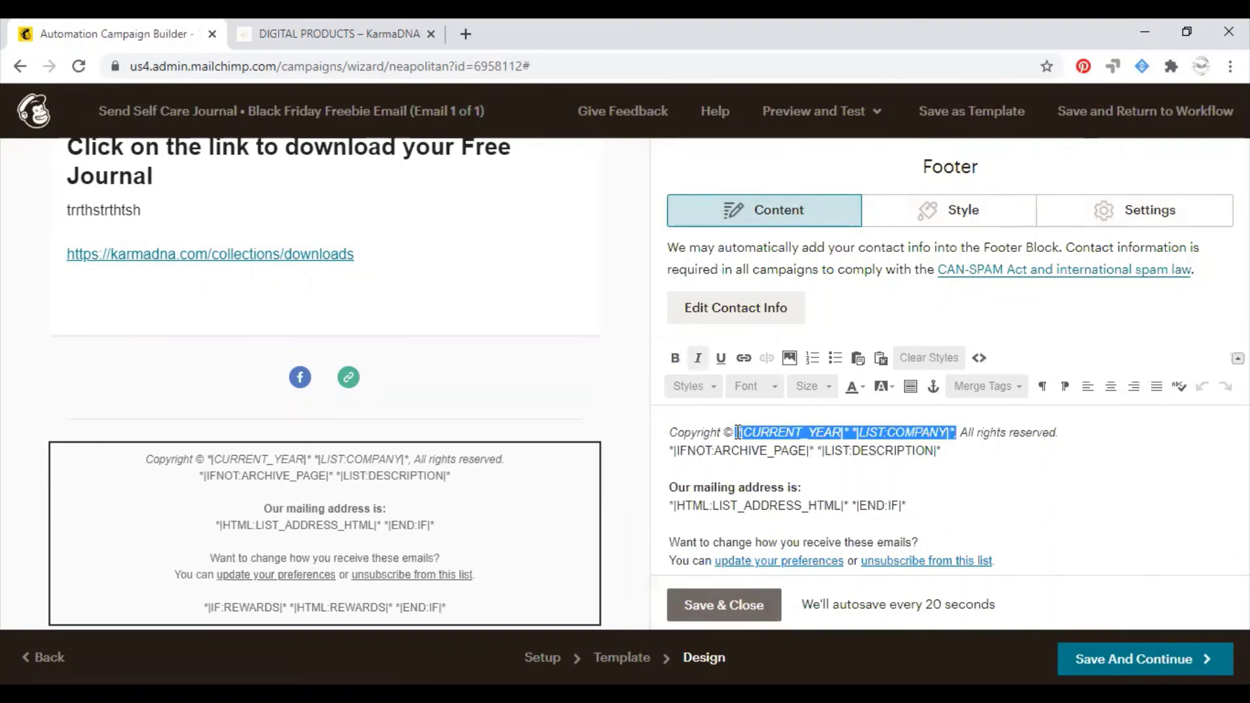
text(2020 KARMA)
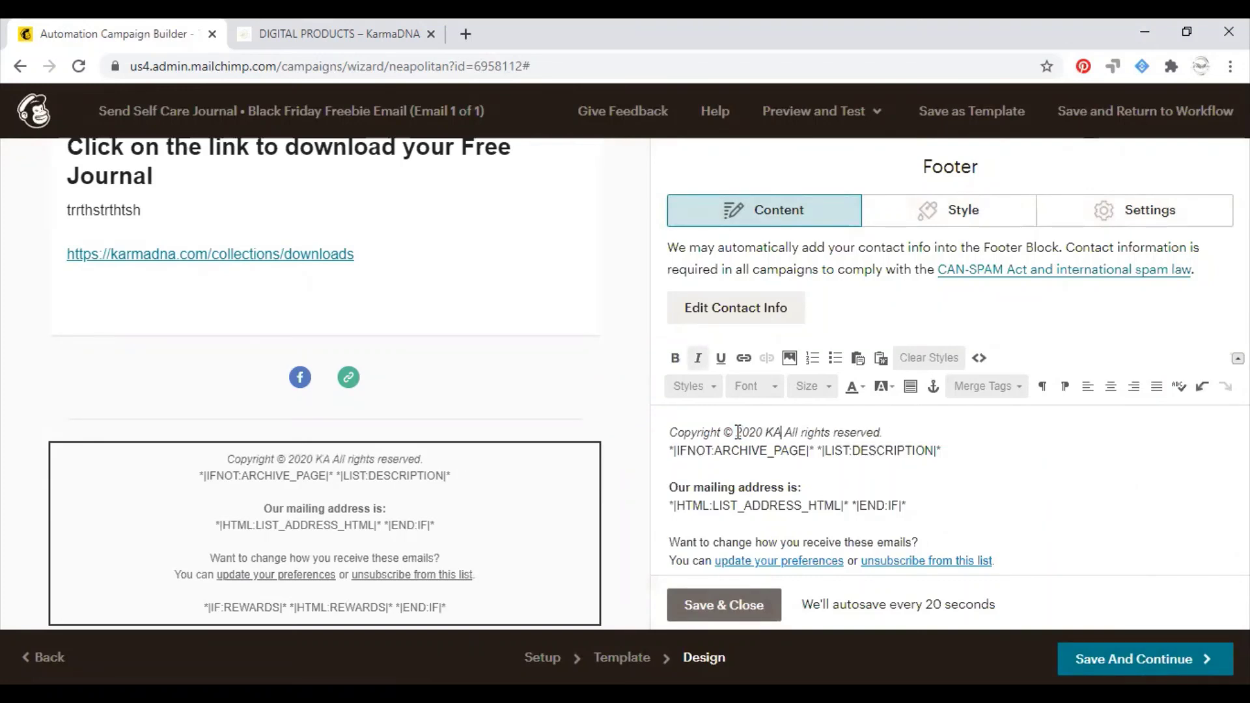
text(DNA LLC)
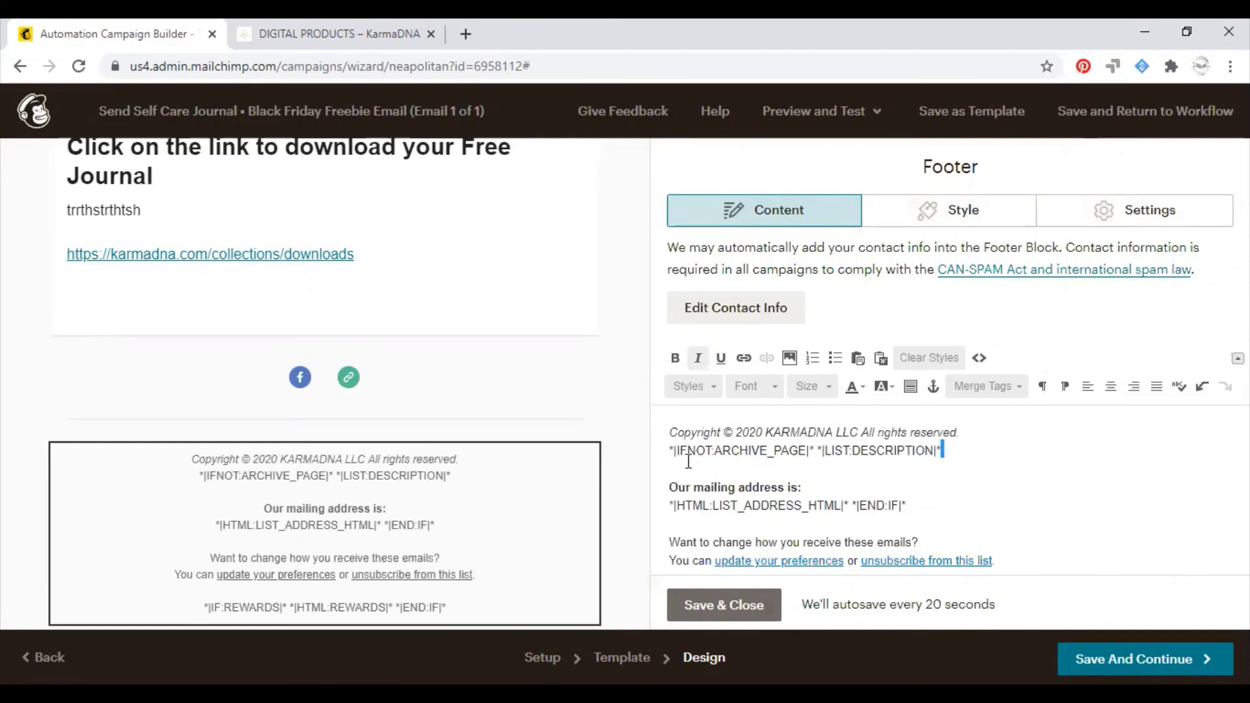
Step: Delete the footer's archive and list description tags, replace the mailing address tags with "FGFGTHETHT", and save the footer
drag(942, 450, 659, 451)
key(BackSpace)
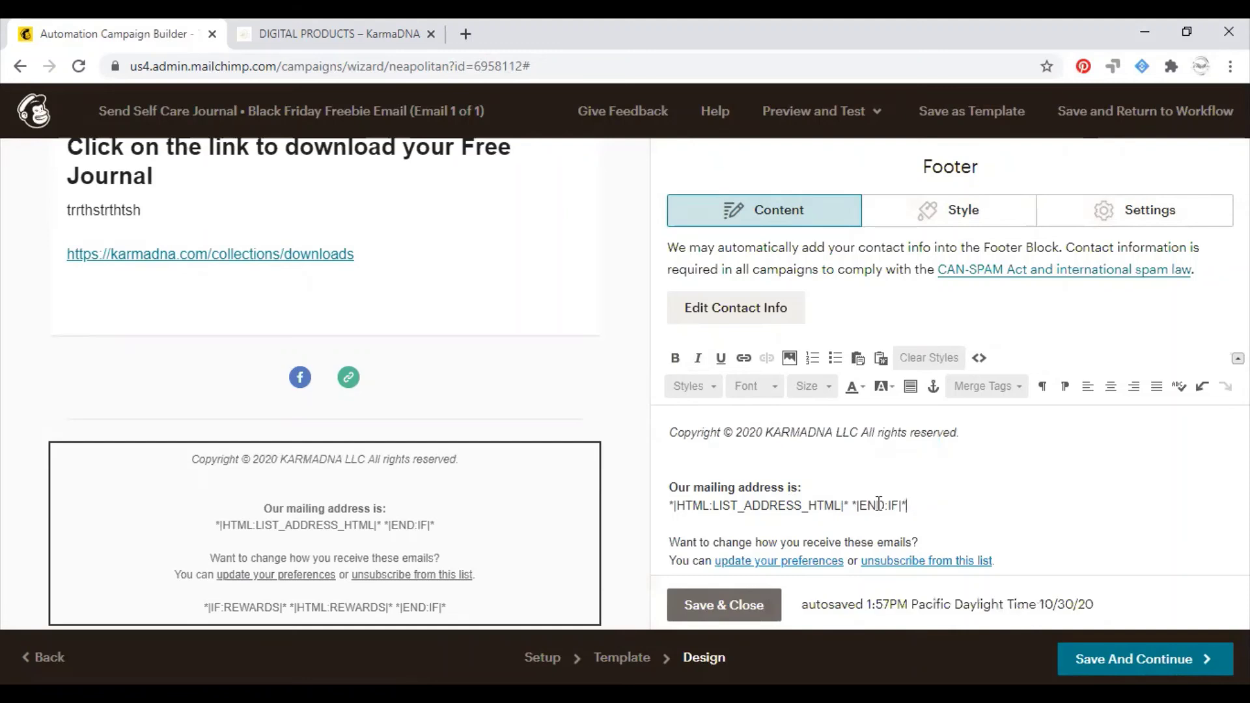
drag(906, 506, 662, 509)
text(FGFGTHETHT)
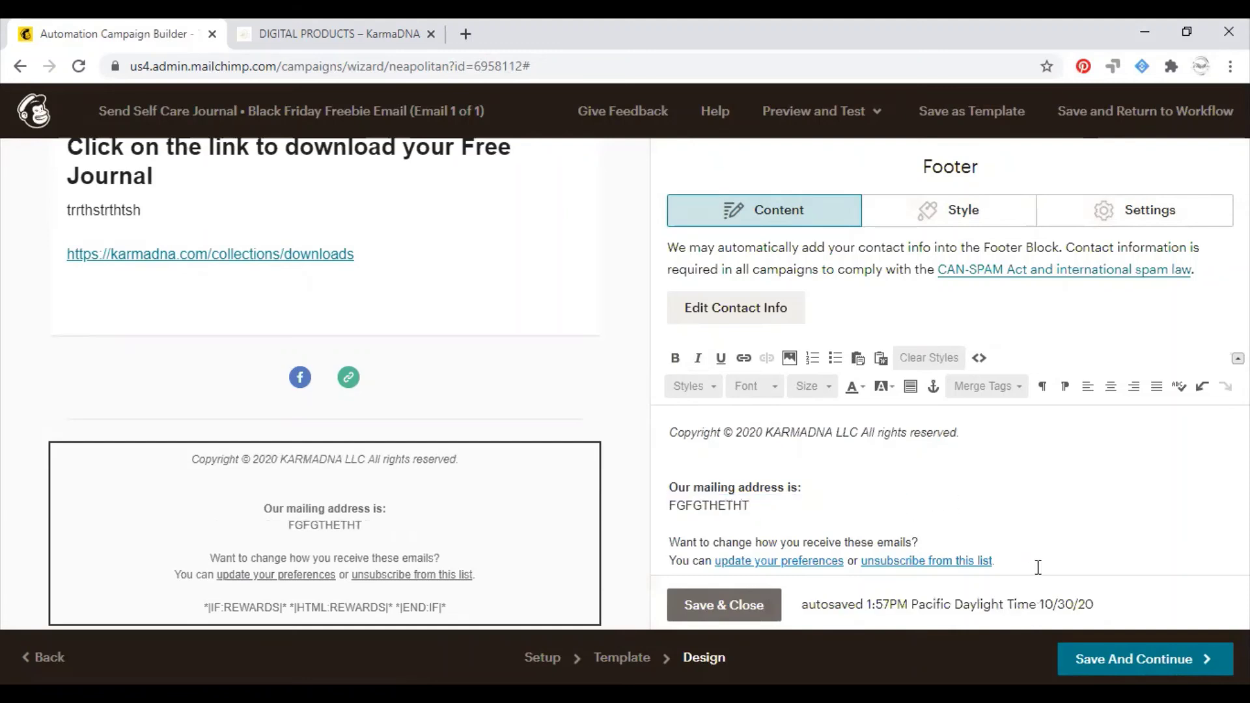
click(723, 605)
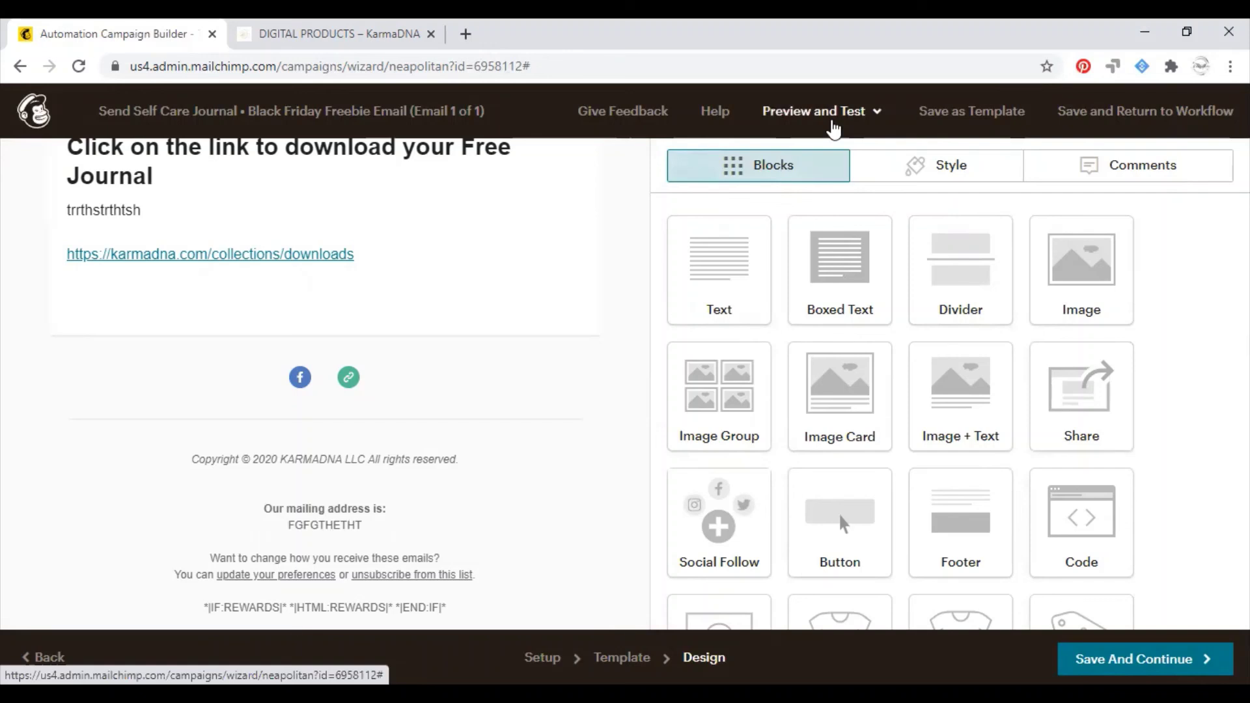
Step: Open the email in preview mode and review the desktop version from the giveaway image down to the footer
click(833, 124)
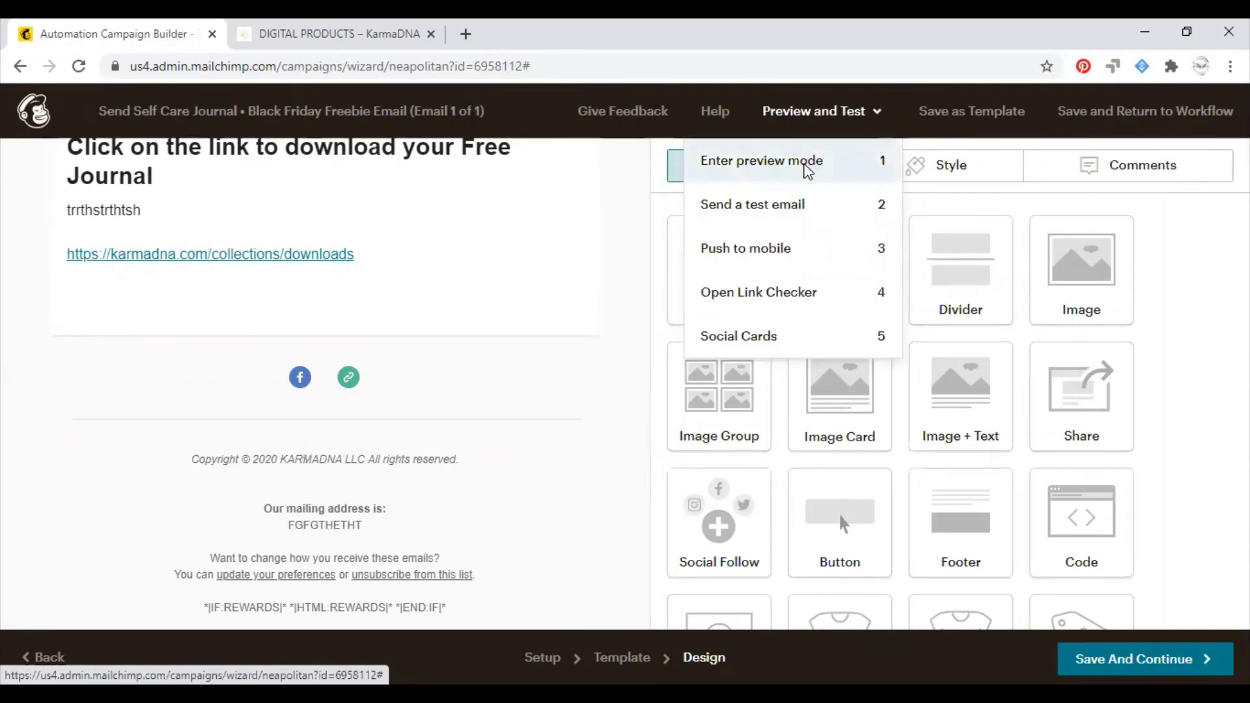
click(806, 171)
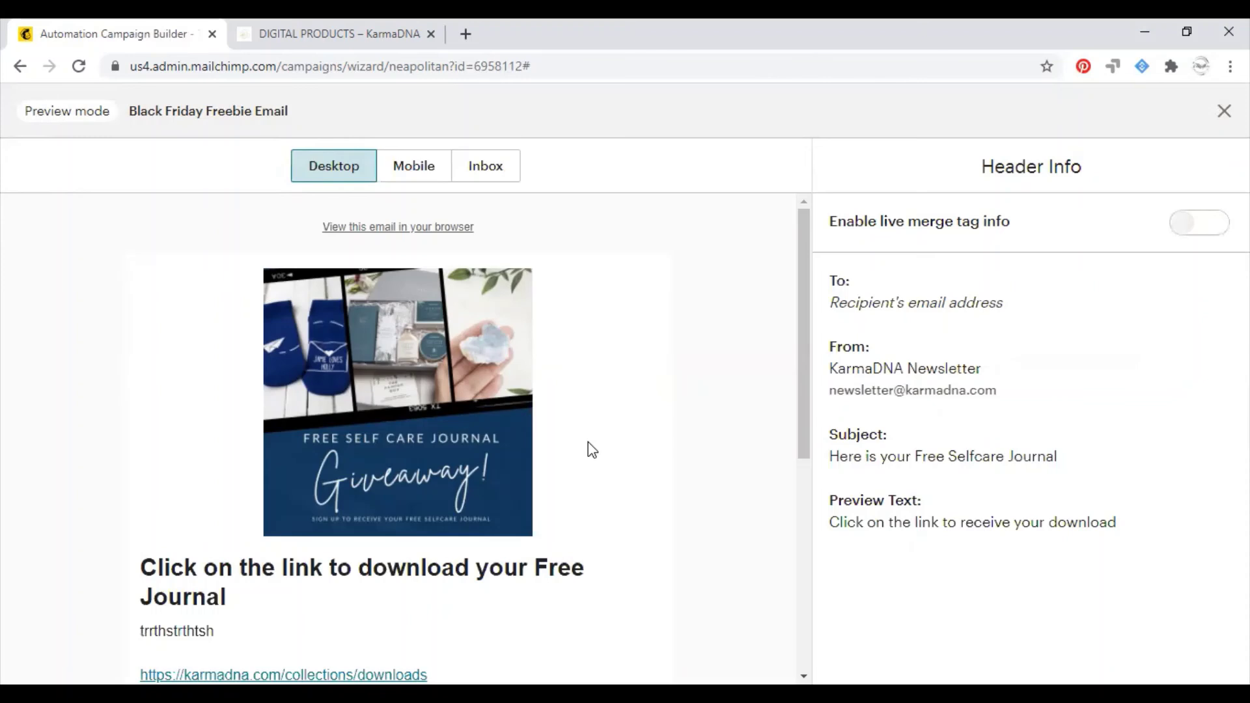
scroll(596, 452, down, 3)
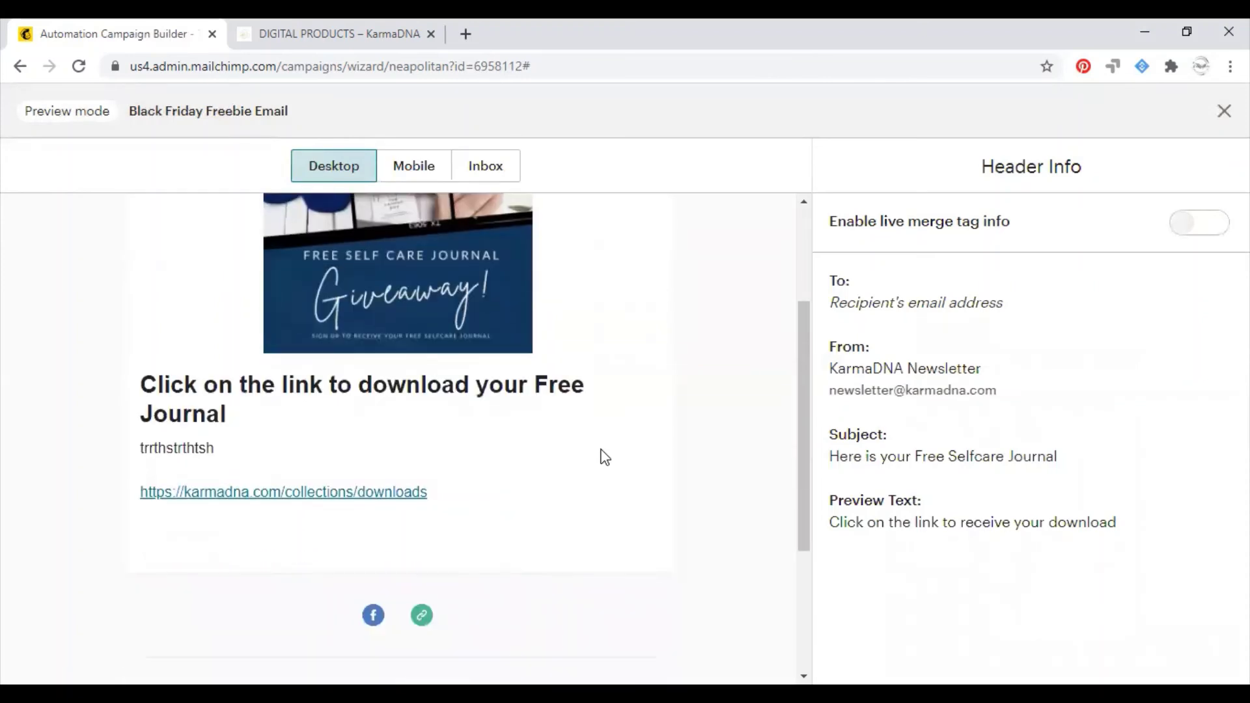
scroll(602, 455, up, 3)
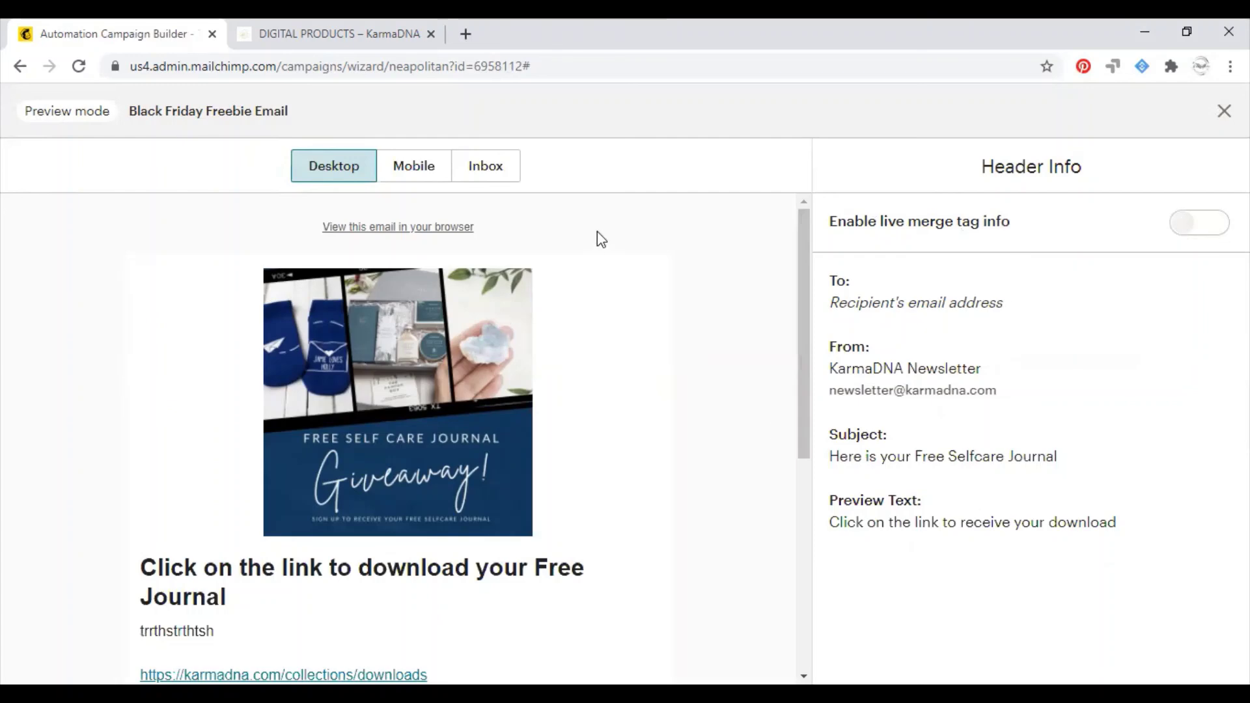
scroll(549, 276, down, 5)
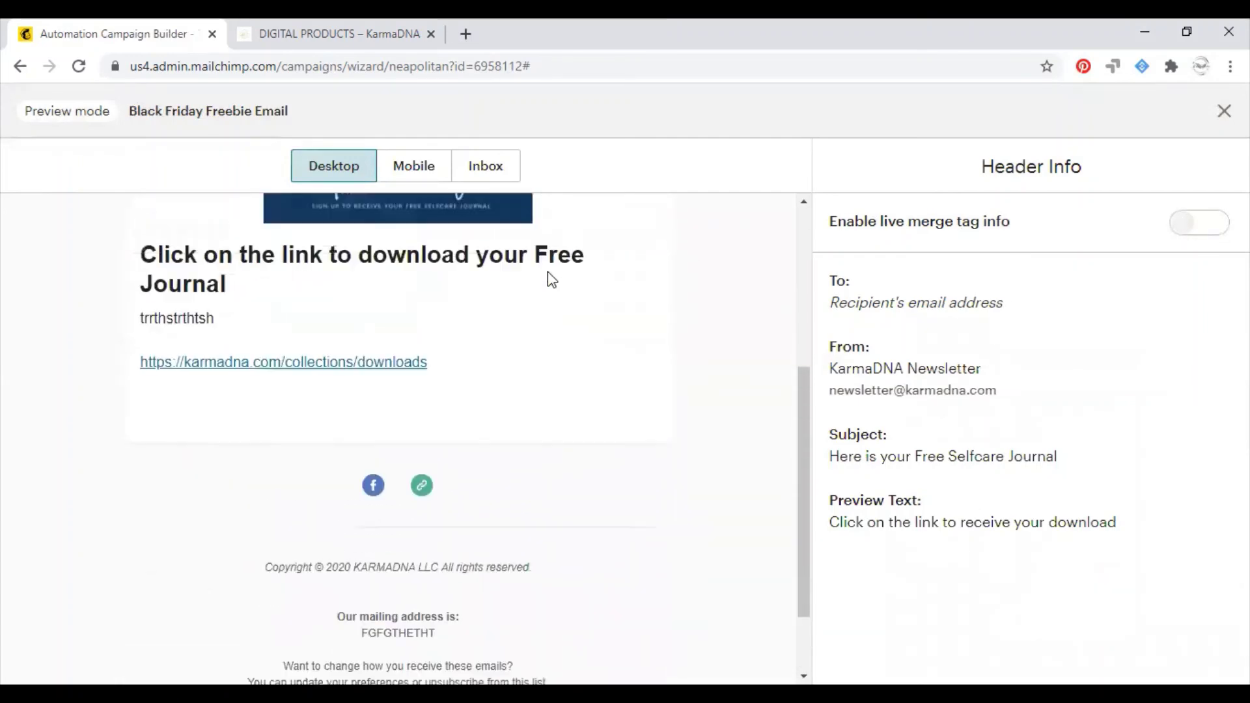
Step: Close the preview of the Black Friday Freebie Email and continue to the automation's confirmation stage
scroll(549, 276, up, 4)
click(1224, 111)
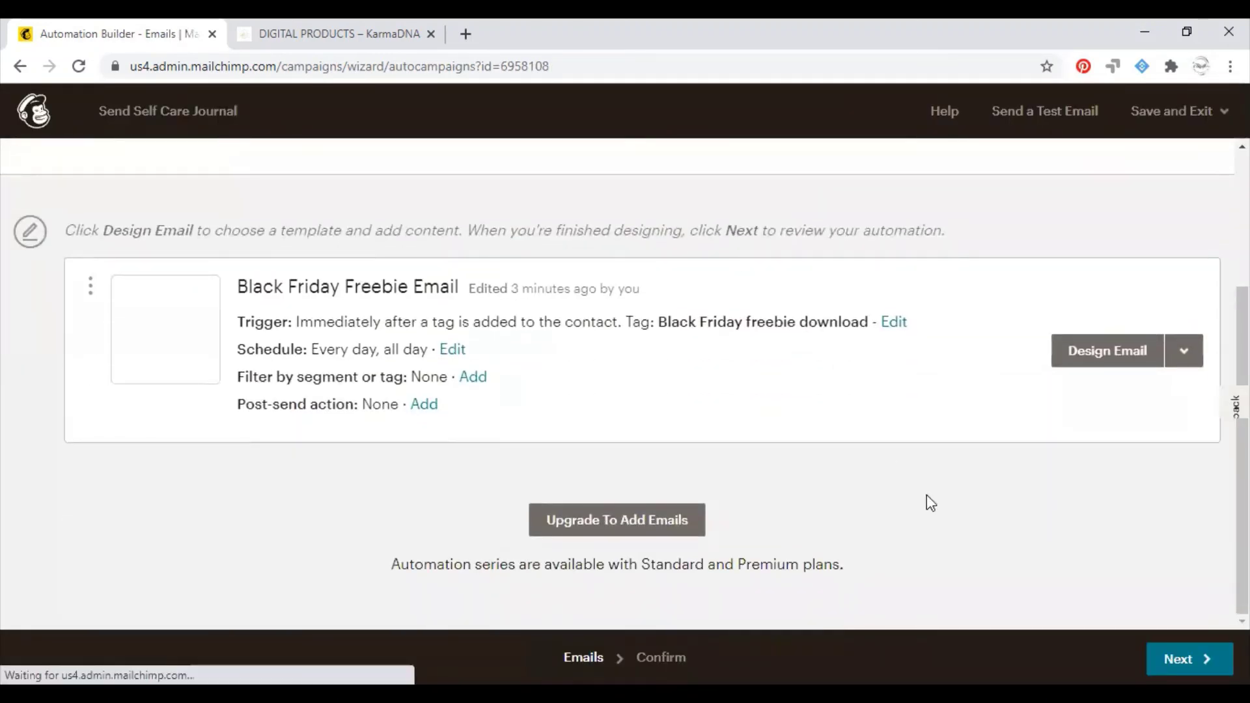
click(1189, 659)
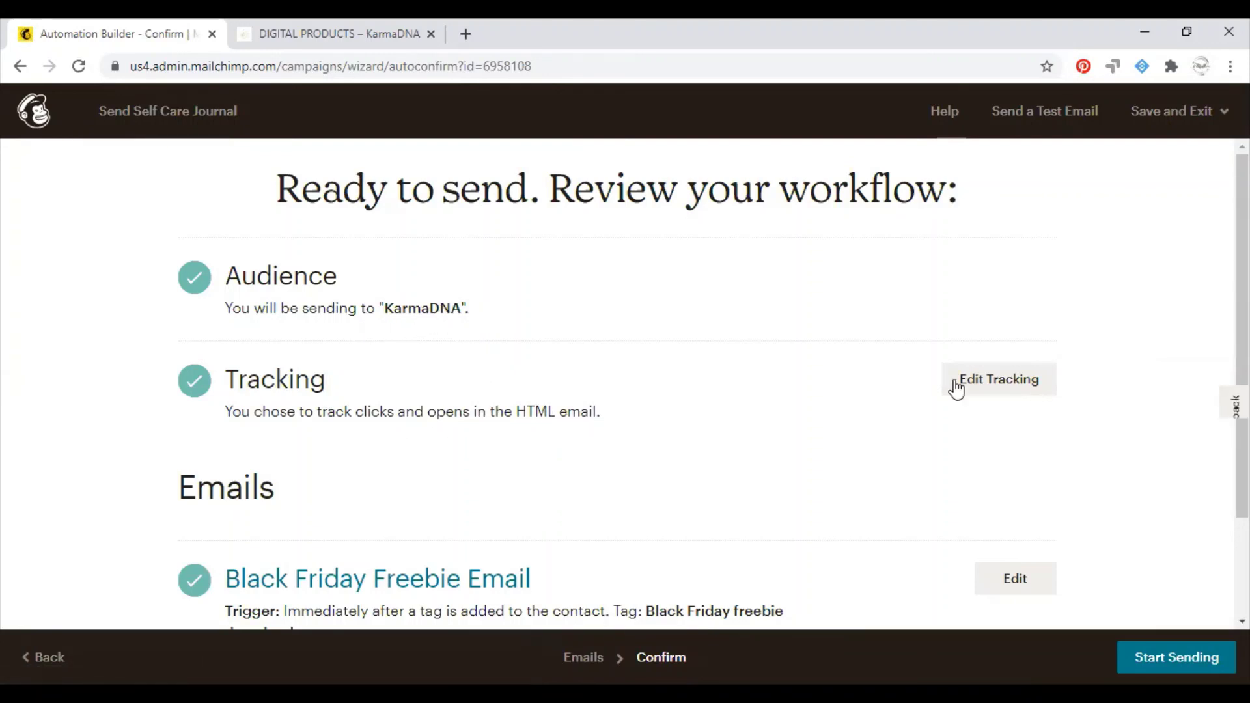
Step: Review the workflow's audience, tracking and email trigger, and start sending the Send Self Care Journal automation
click(996, 388)
scroll(806, 435, down, 2)
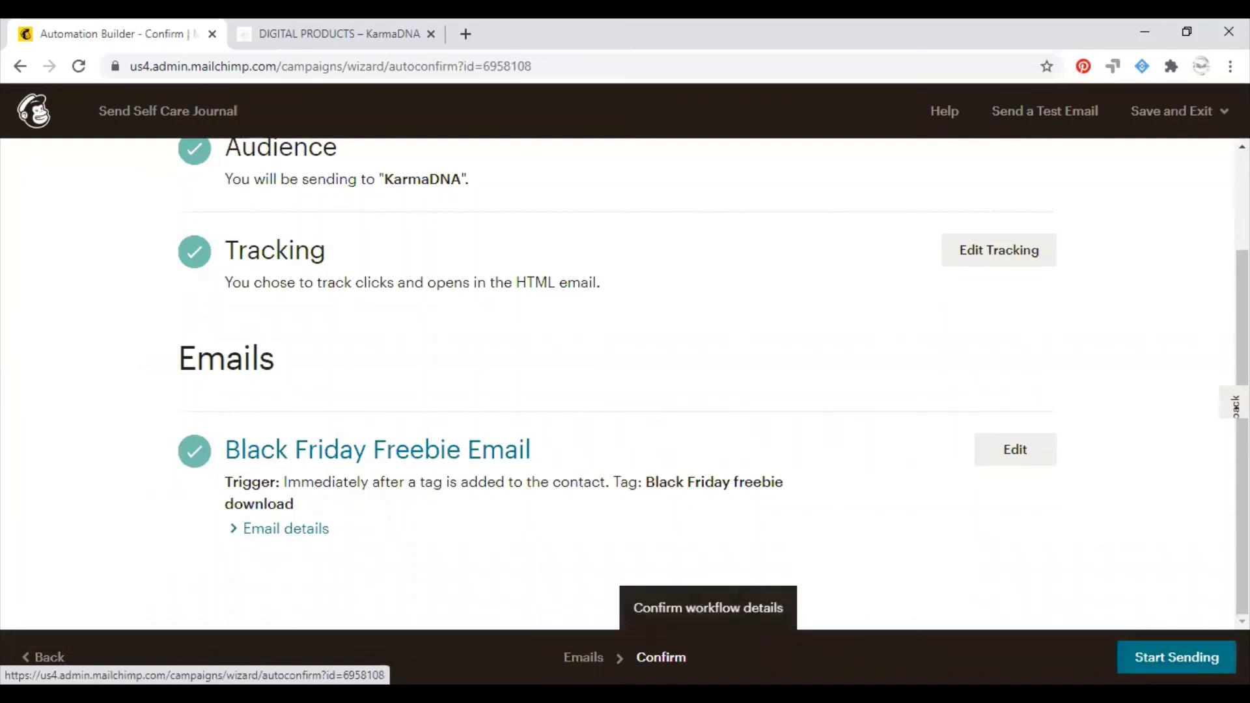
click(661, 658)
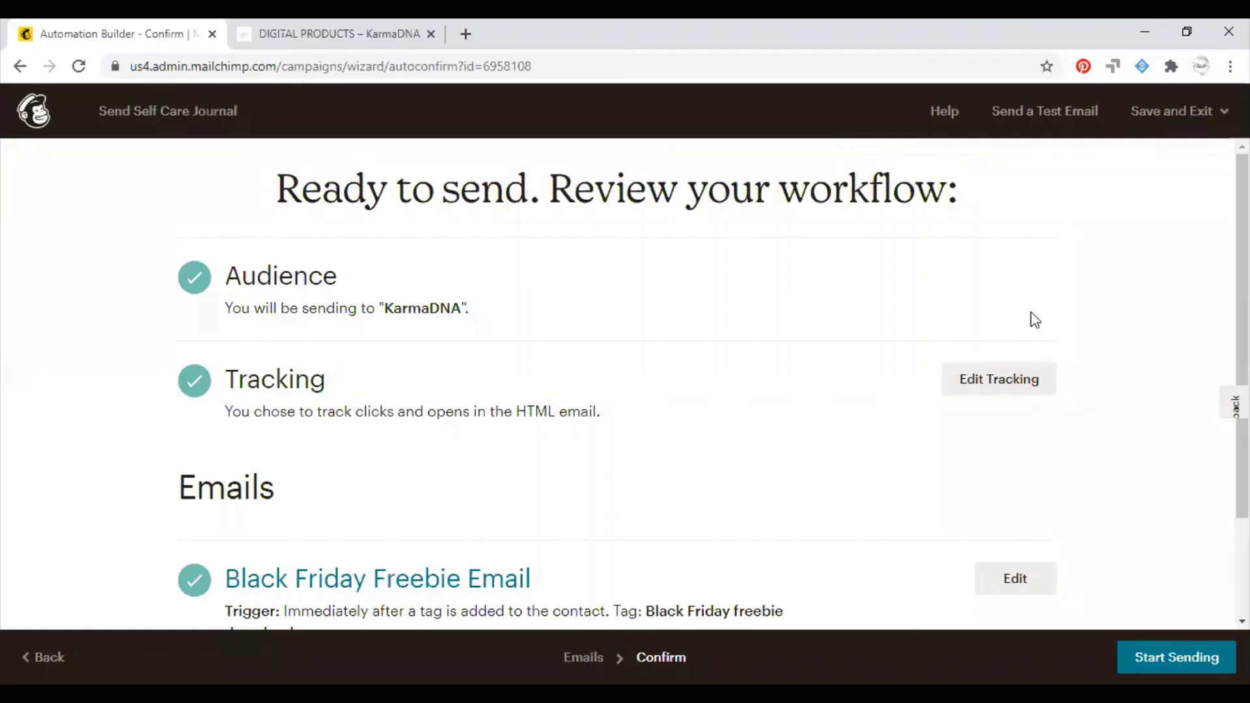
scroll(847, 355, down, 2)
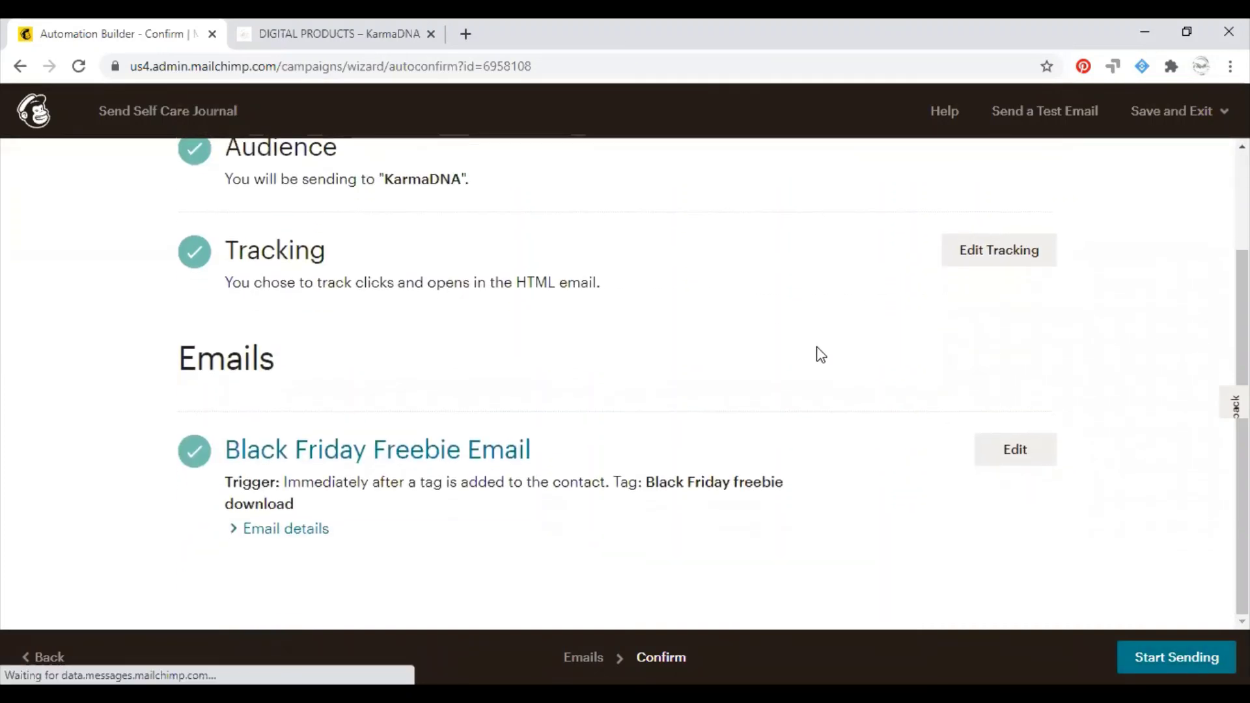
click(1176, 657)
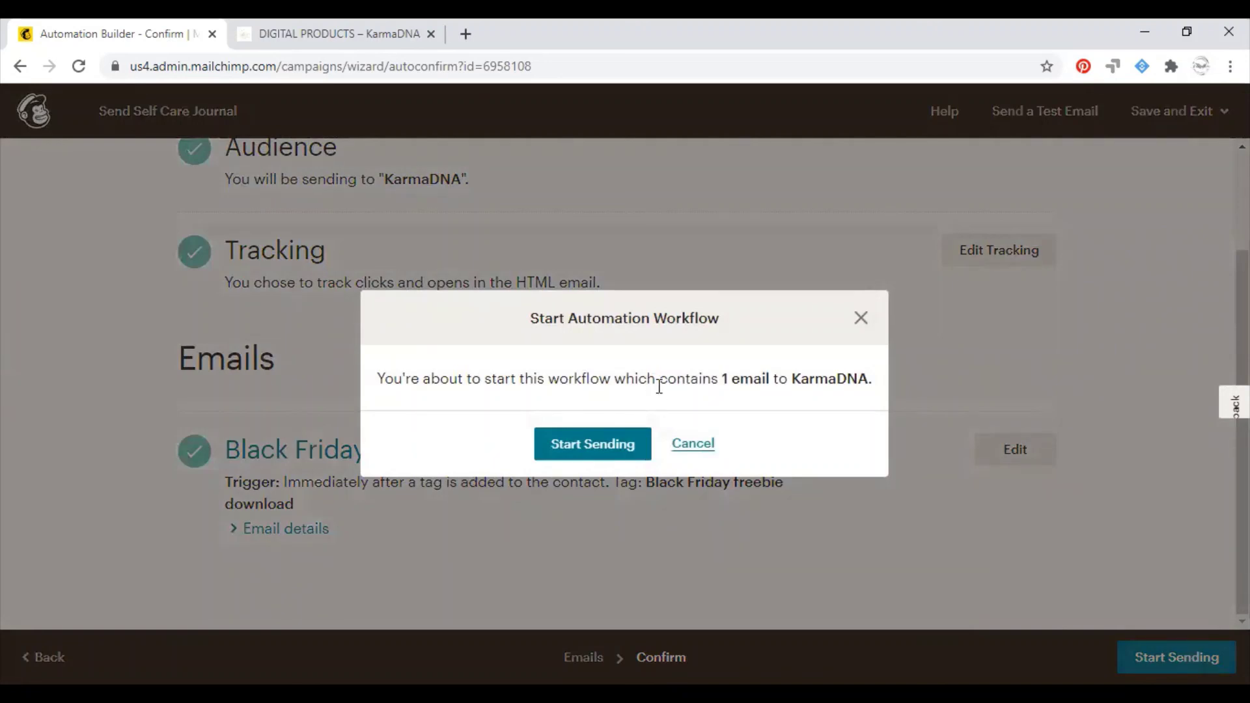
click(581, 445)
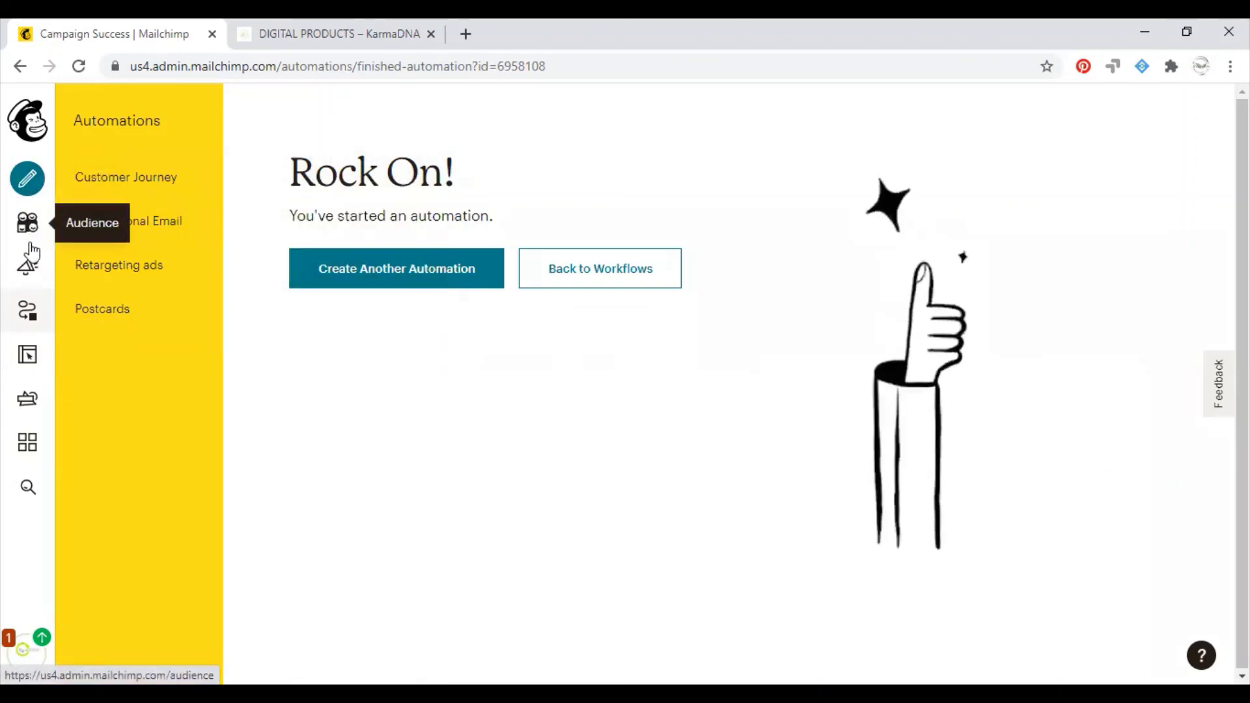
Step: Find the Black Friday Offer landing page among all campaigns and open its public link
click(30, 273)
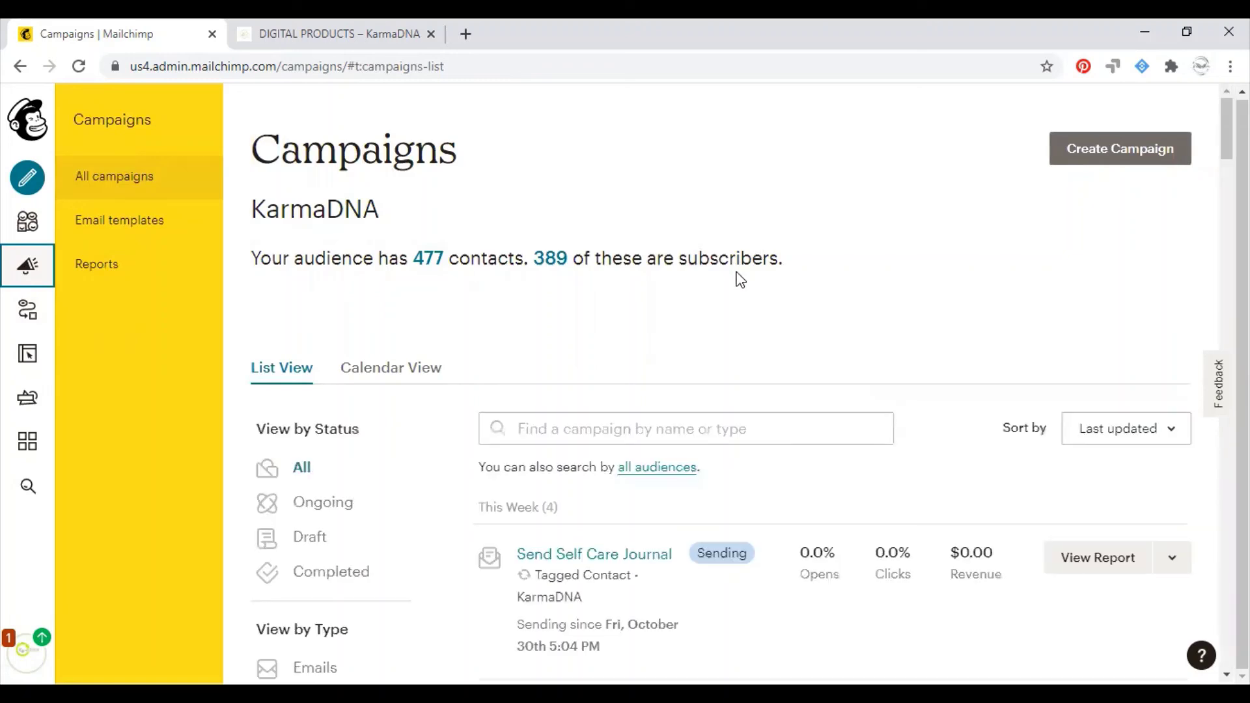
scroll(739, 279, down, 5)
scroll(737, 279, up, 2)
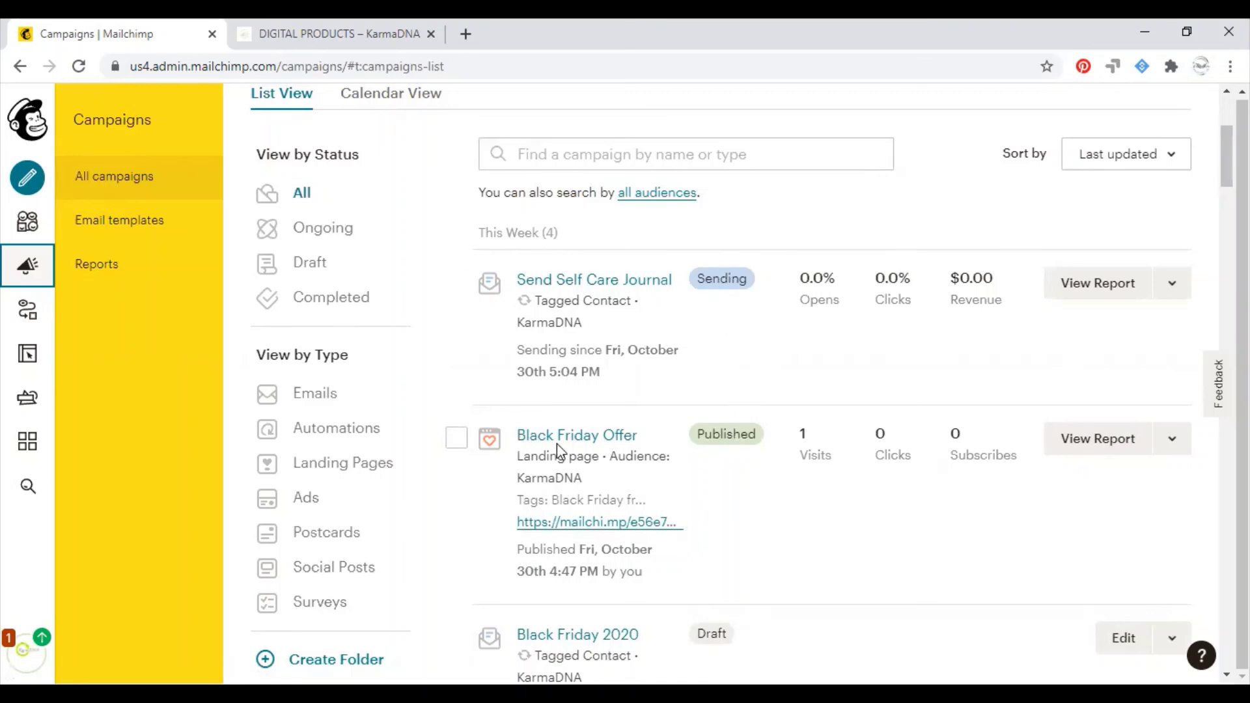
right_click(584, 529)
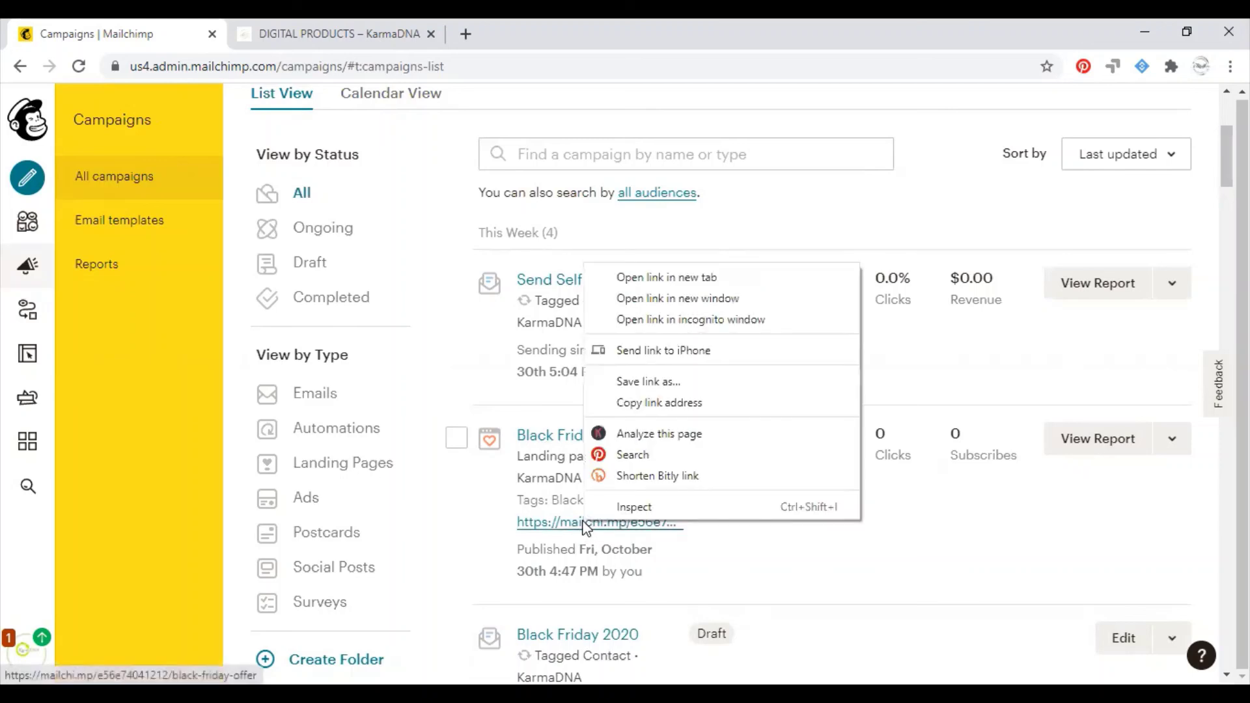
click(575, 524)
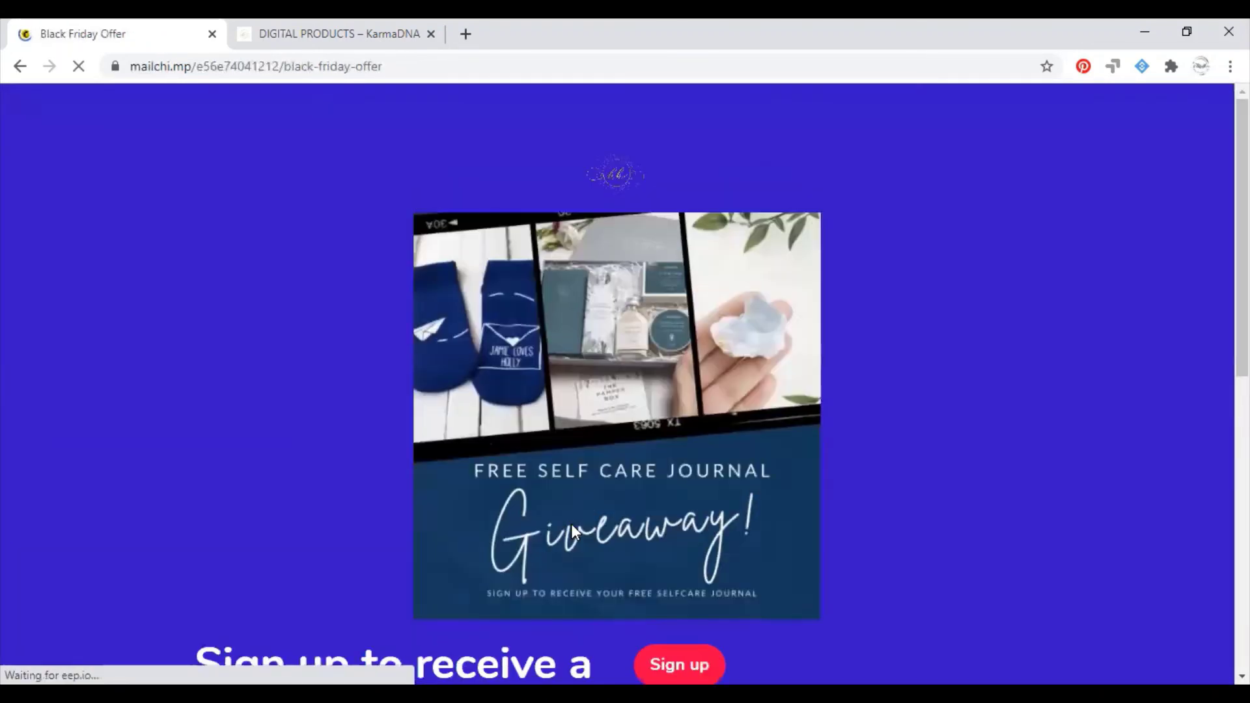
Step: Return to the campaigns list and check the entries for Send Self Care Journal and Black Friday Offer
click(20, 67)
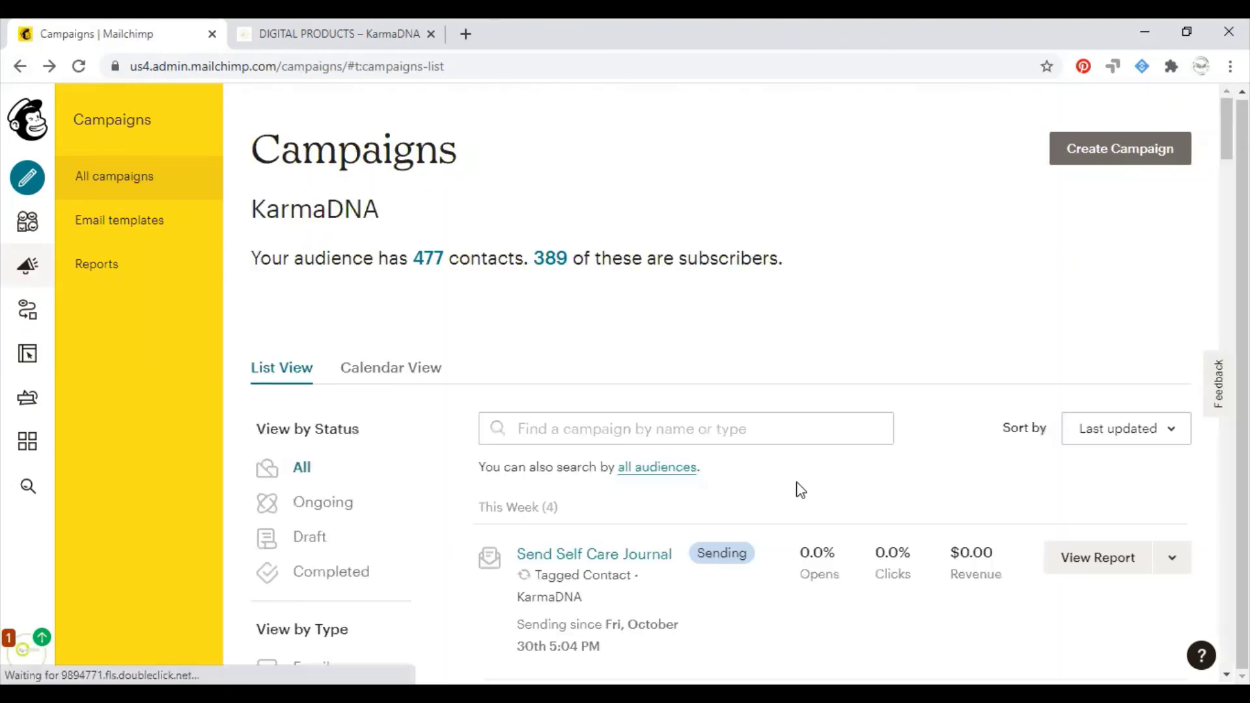
scroll(795, 487, down, 2)
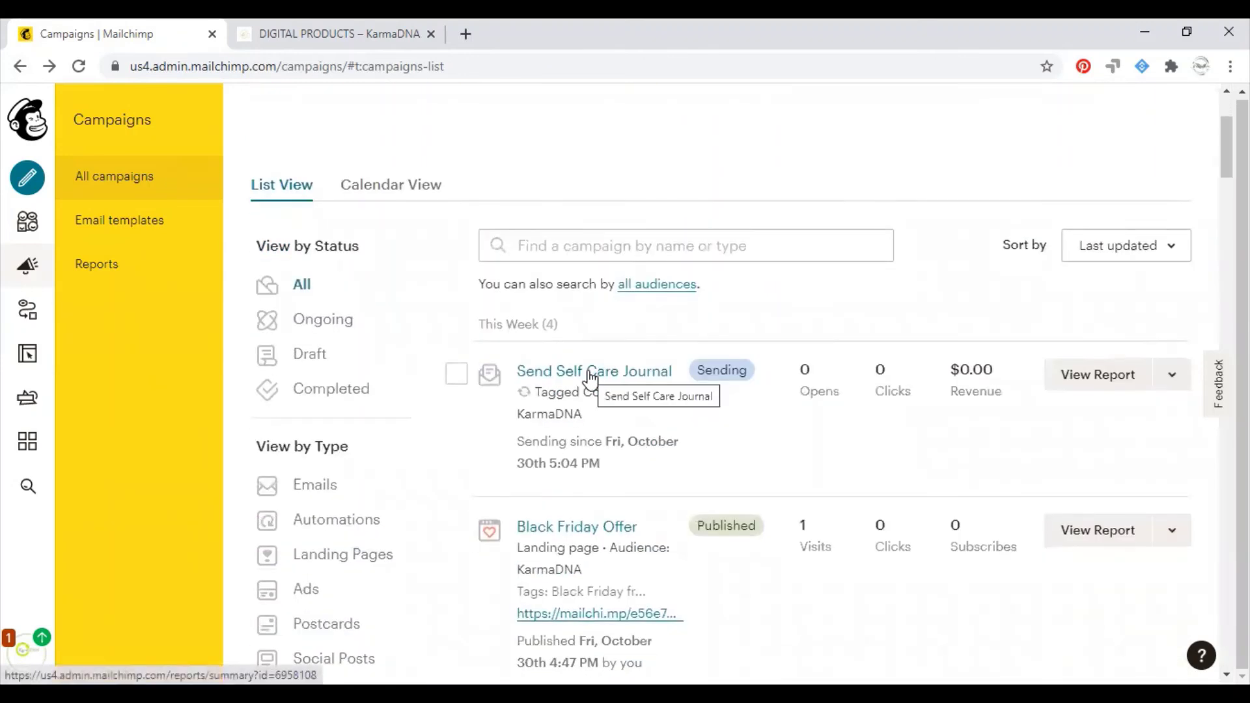
scroll(590, 374, down, 2)
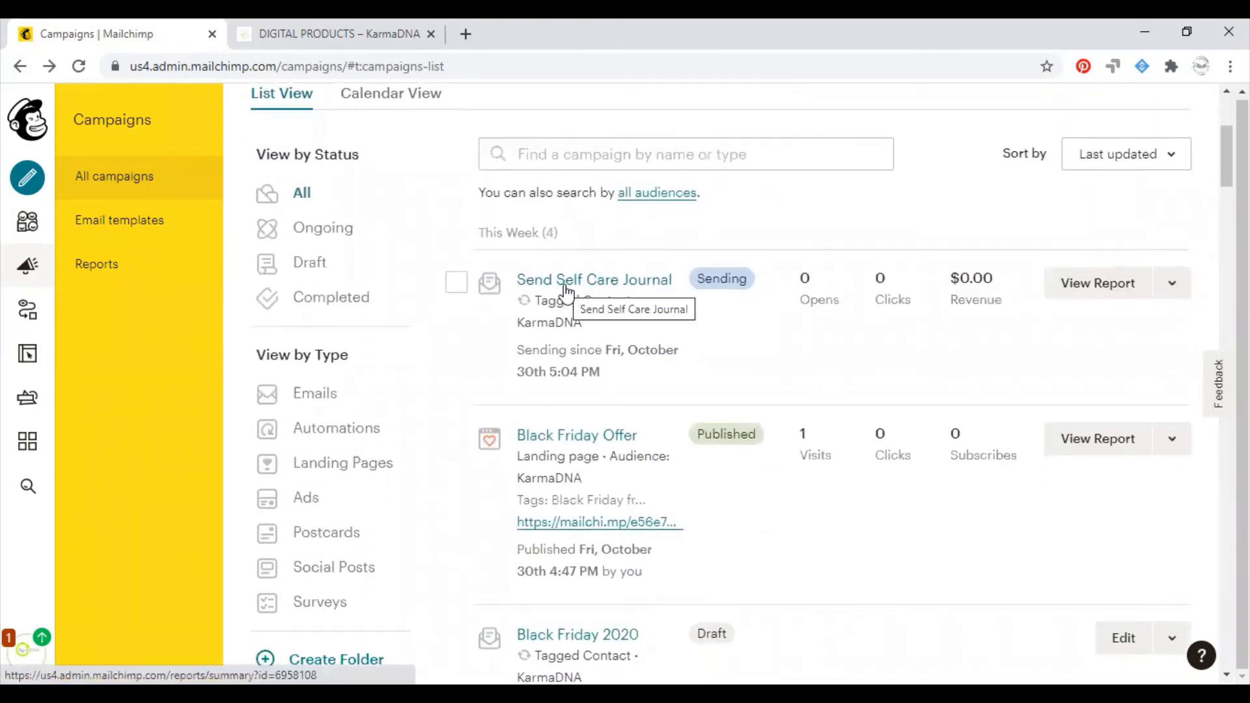